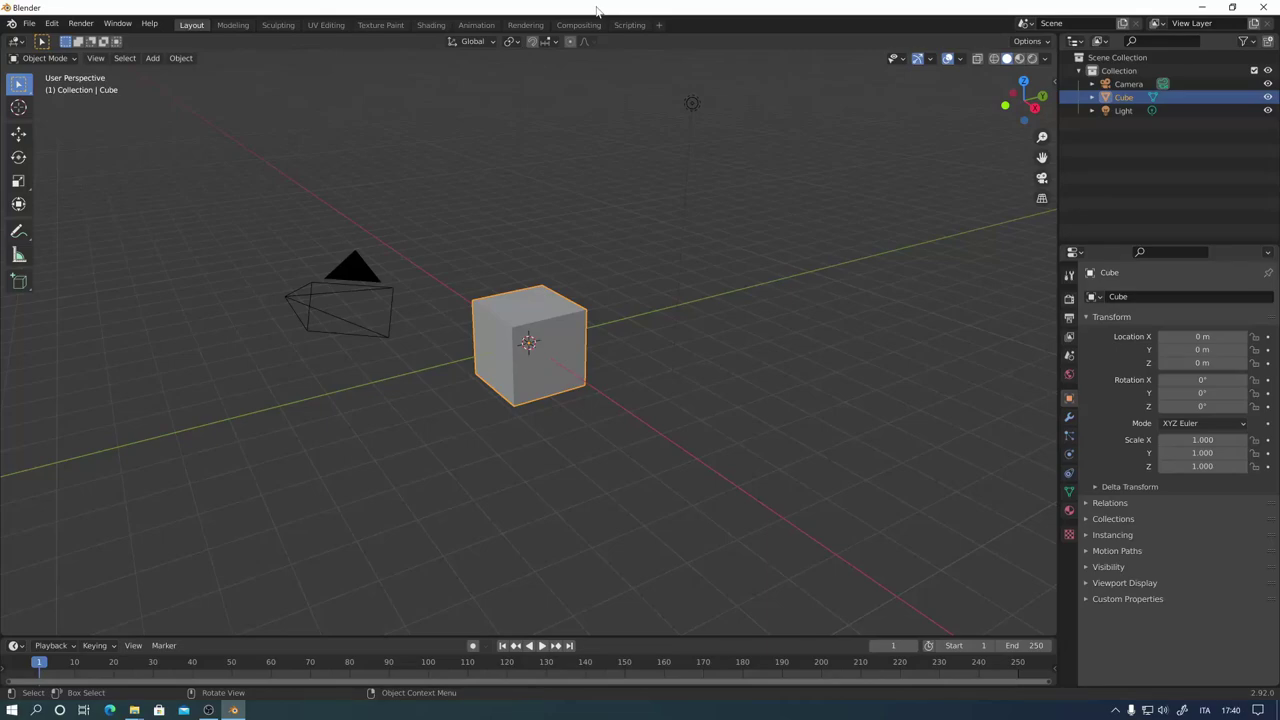
Step: Flatten the default cube along Z into a thin slab (Z 0.082)
mouse_move(651, 362)
middle_mouse_down()
mouse_move(711, 397)
mouse_move(754, 351)
mouse_move(770, 388)
mouse_move(735, 386)
middle_mouse_up()
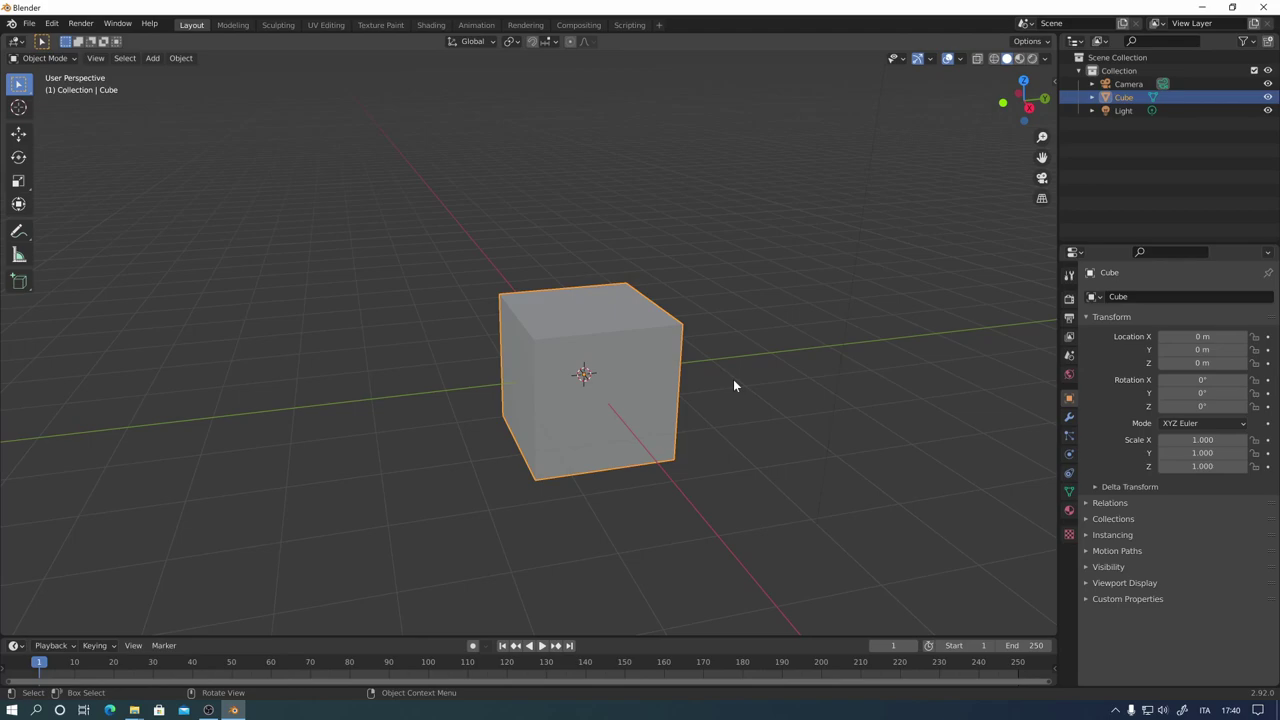
middle_click_drag(733, 385, 714, 446)
key("s")
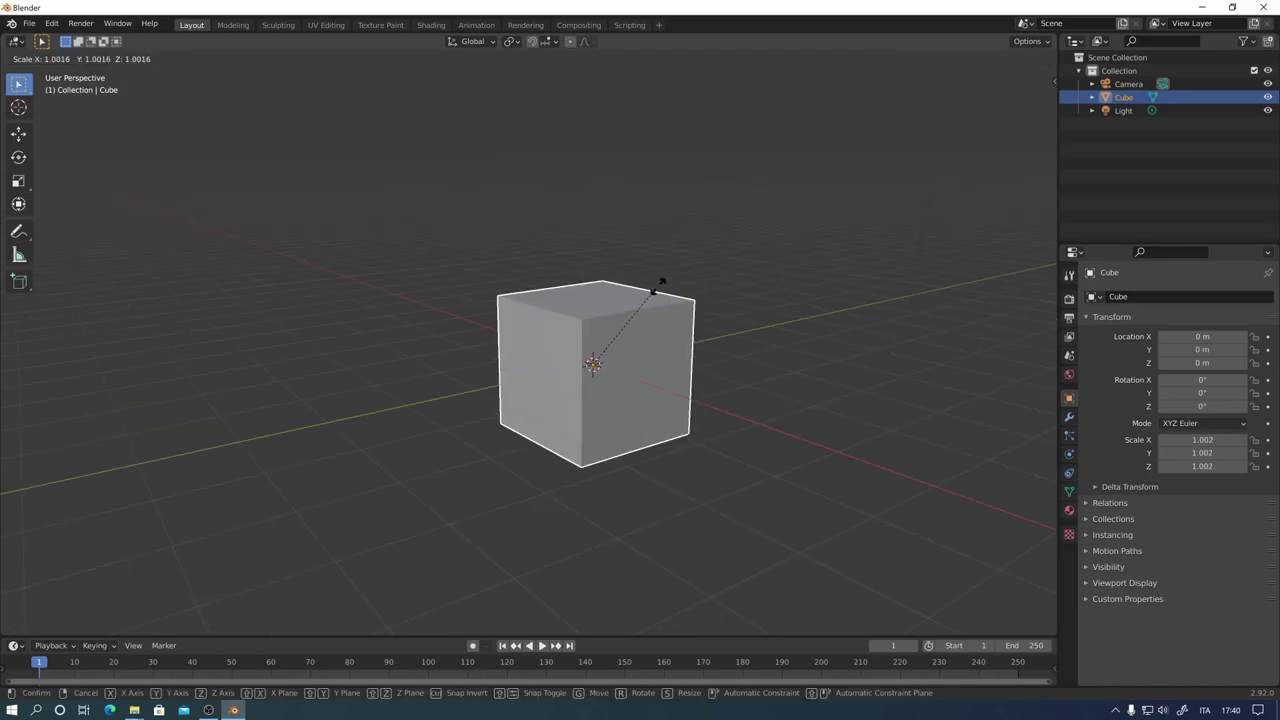
key("z")
left_click(605, 360)
Step: Widen the slab along X to 1.704
middle_click_drag(600, 362, 655, 396)
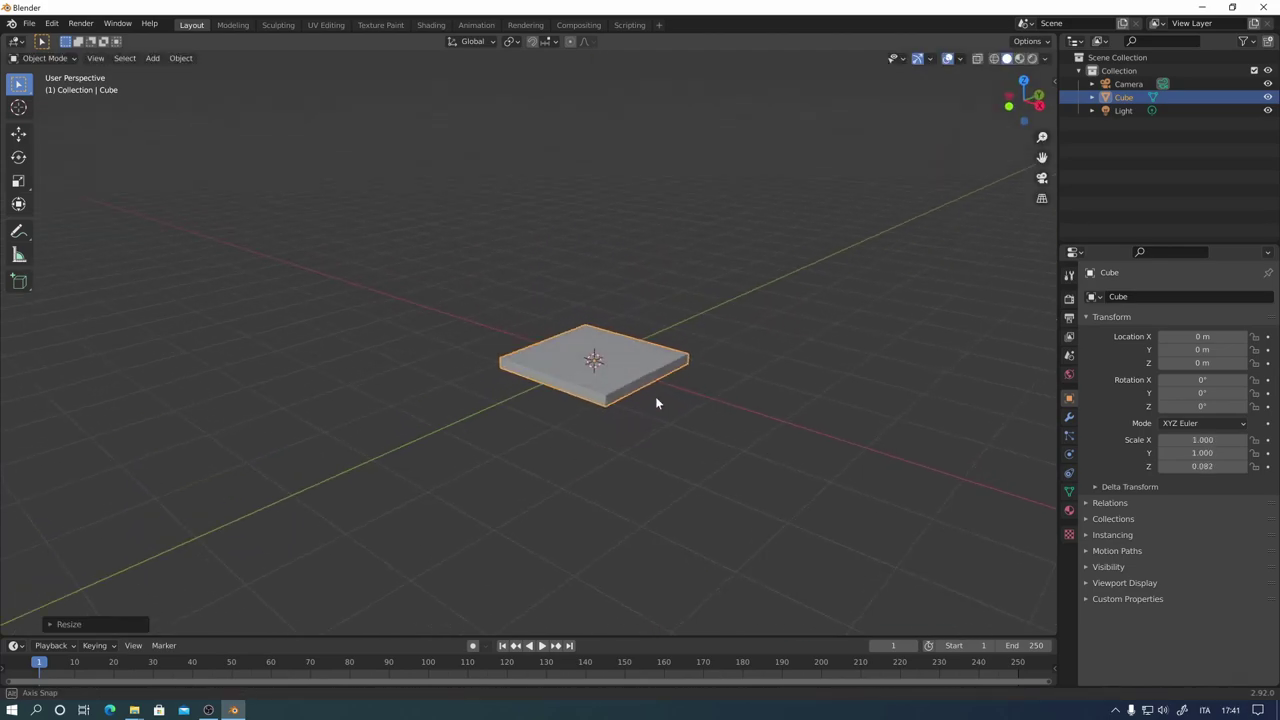
key("s")
key("x")
left_click(719, 393)
key("shift+d")
key("z")
left_click(756, 386)
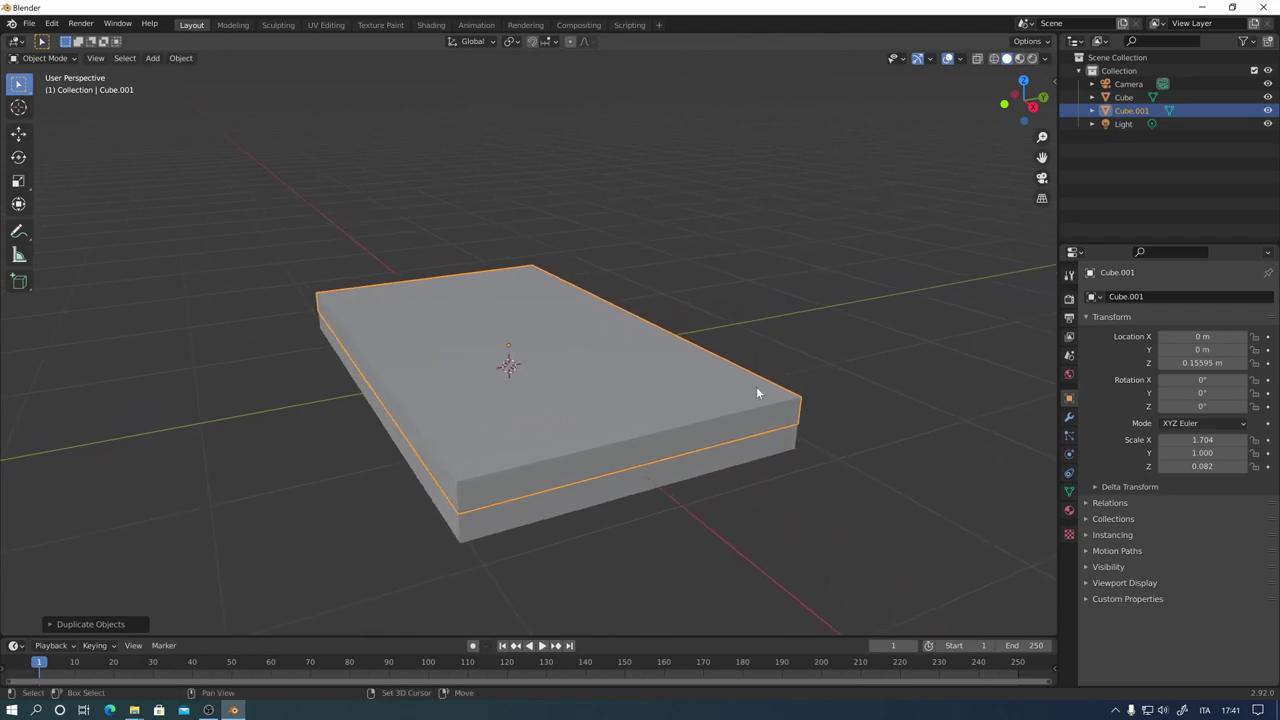
mouse_move(756, 386)
middle_mouse_down()
mouse_move(815, 418)
mouse_move(786, 423)
mouse_move(818, 370)
middle_mouse_up()
key("r")
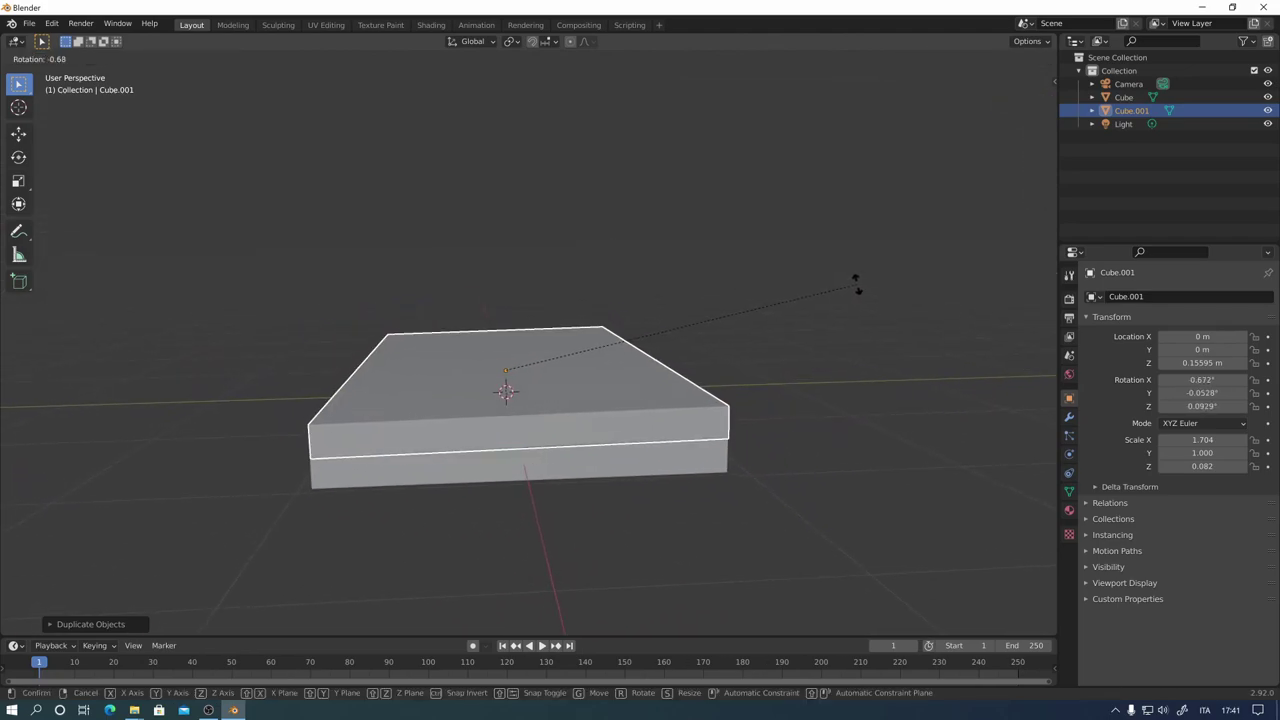
key("x")
left_click(482, 537)
key("g")
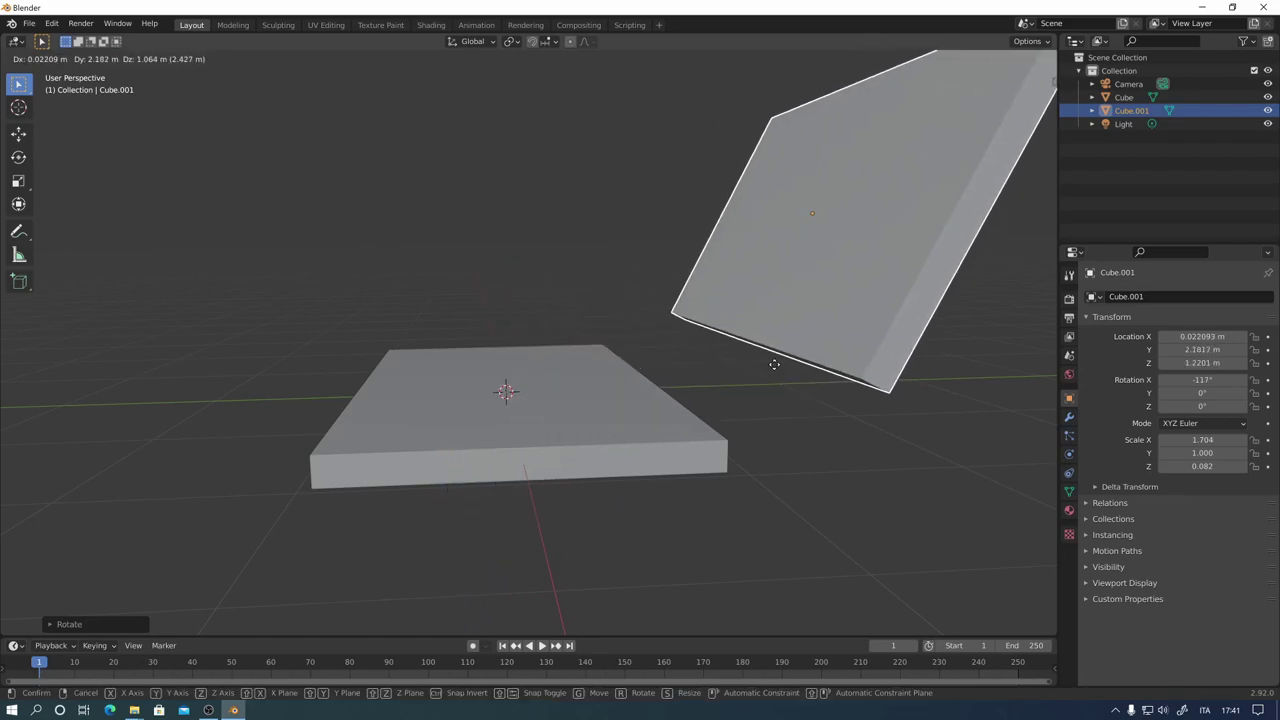
left_click(717, 392)
scroll(718, 391, "down", 2)
mouse_move(723, 429)
middle_mouse_down()
mouse_move(926, 443)
mouse_move(820, 463)
mouse_move(748, 433)
mouse_move(806, 451)
middle_mouse_up()
key("ctrl+z")
key("ctrl+z")
scroll(684, 503, "up", 3)
mouse_move(649, 400)
middle_mouse_down()
mouse_move(680, 403)
mouse_move(663, 383)
mouse_move(771, 443)
mouse_move(757, 437)
middle_mouse_up()
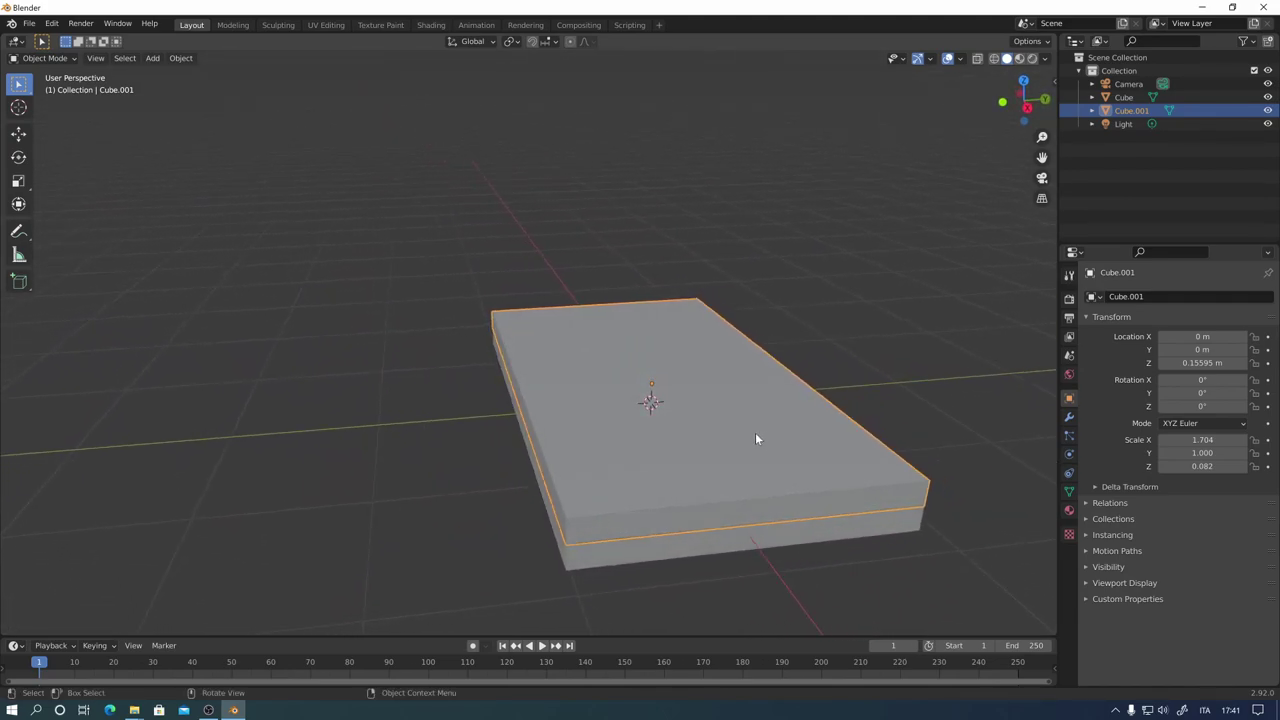
key("r")
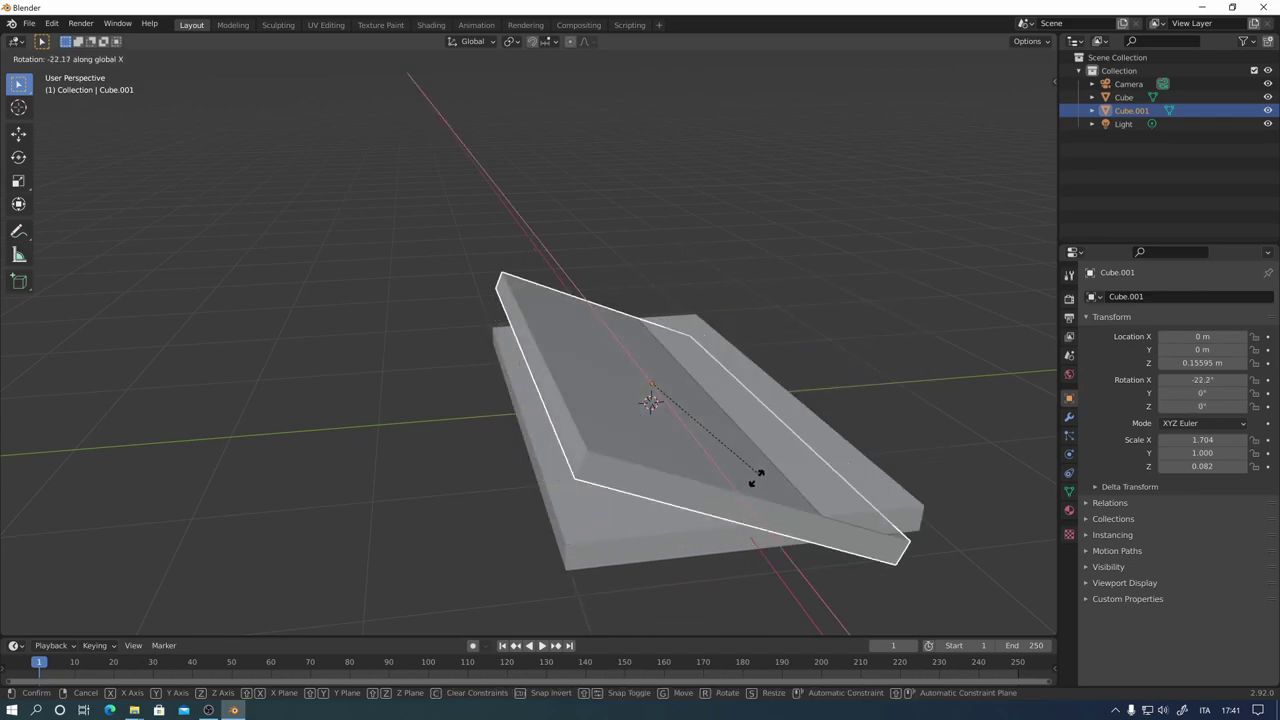
key("x")
key("y")
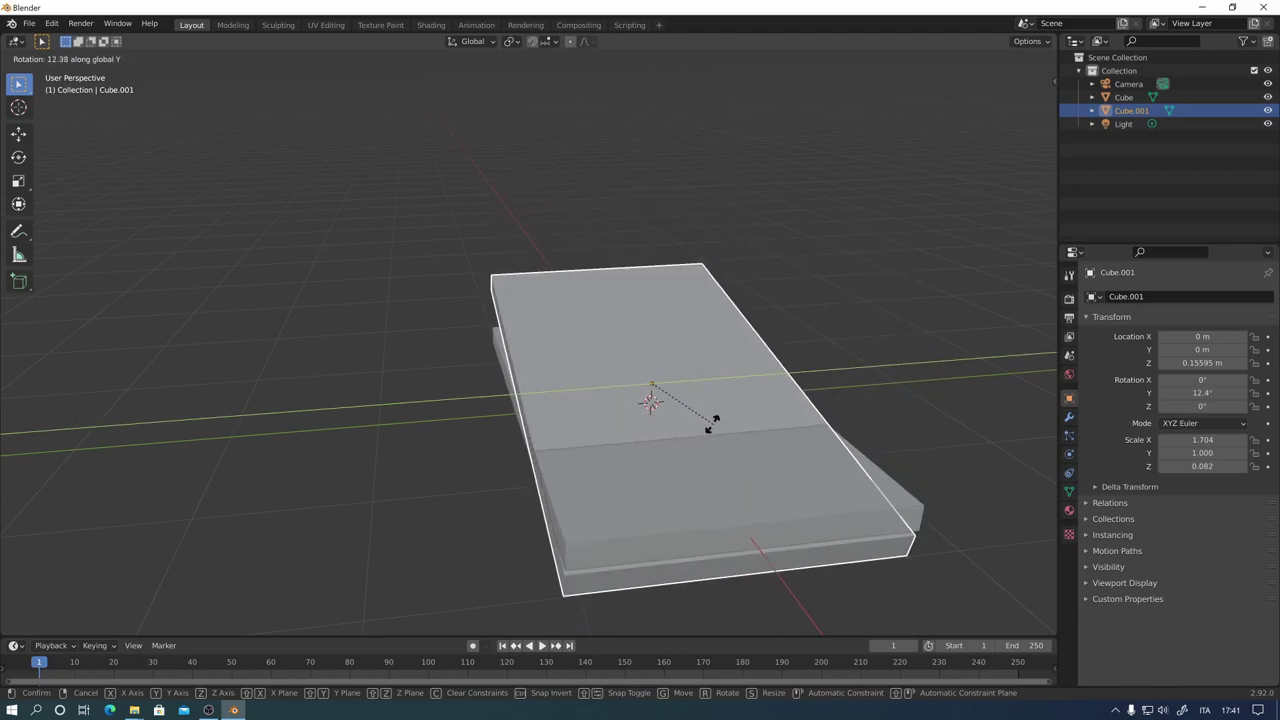
key("Escape")
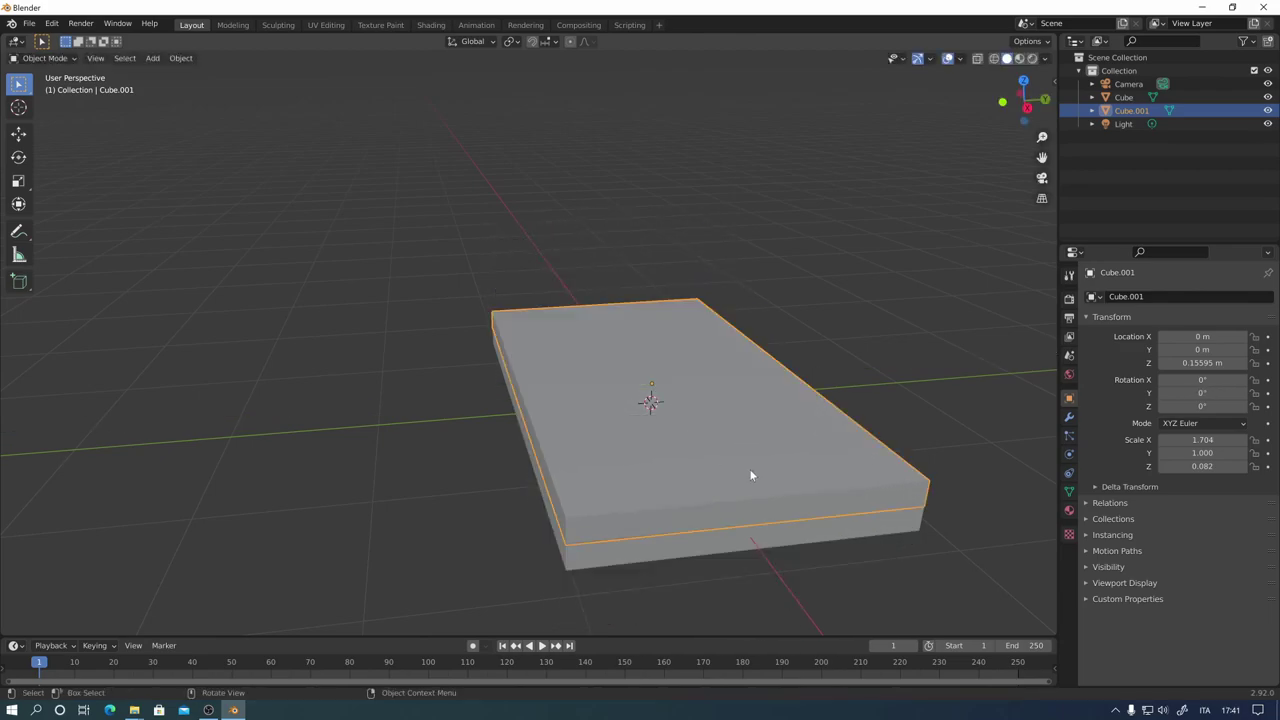
mouse_move(926, 511)
middle_mouse_down()
mouse_move(648, 436)
mouse_move(620, 448)
mouse_move(651, 479)
mouse_move(695, 436)
mouse_move(691, 466)
mouse_move(659, 465)
middle_mouse_up()
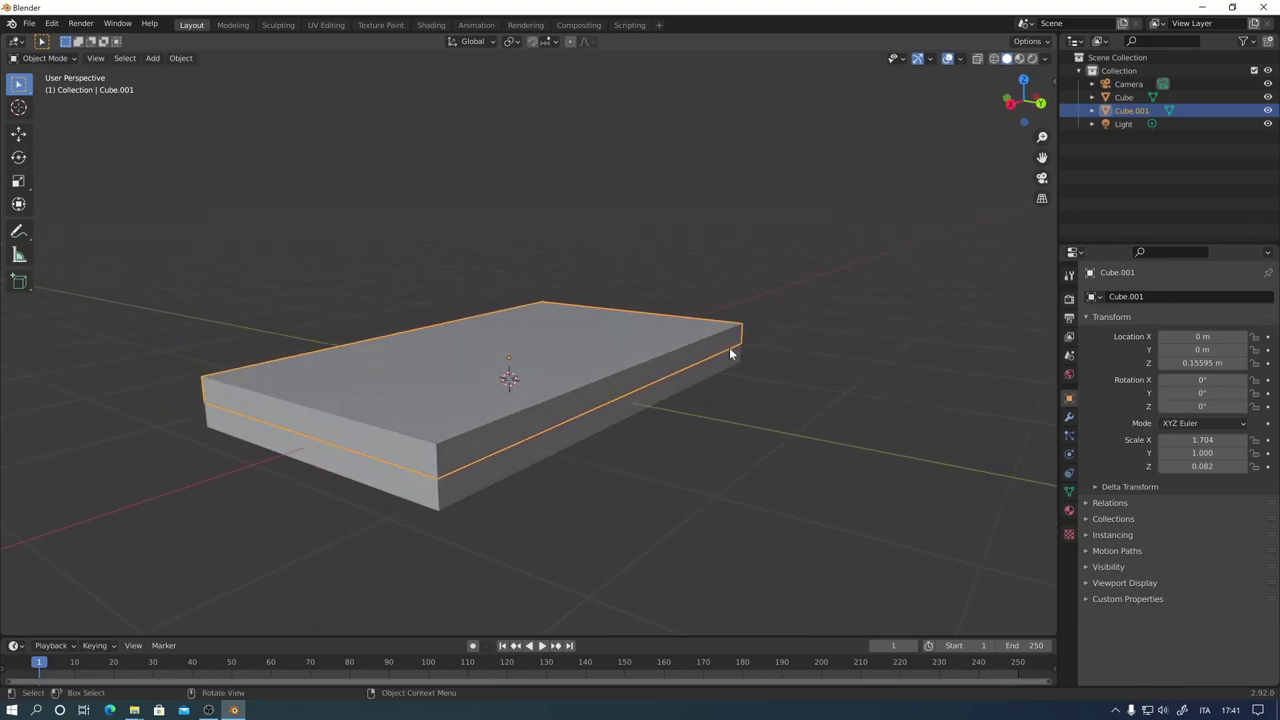
mouse_move(609, 424)
middle_mouse_down()
mouse_move(651, 409)
mouse_move(565, 420)
mouse_move(540, 557)
middle_mouse_up()
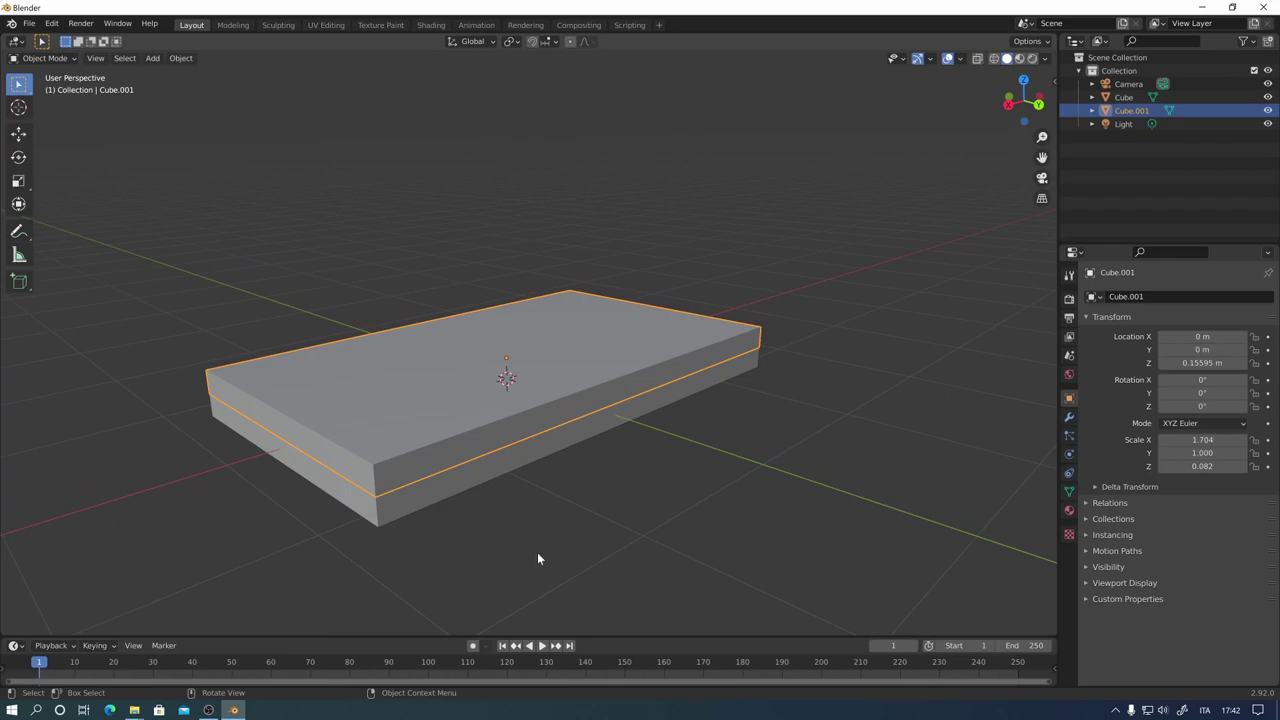
mouse_move(614, 434)
middle_mouse_down()
mouse_move(665, 487)
mouse_move(692, 449)
middle_mouse_up()
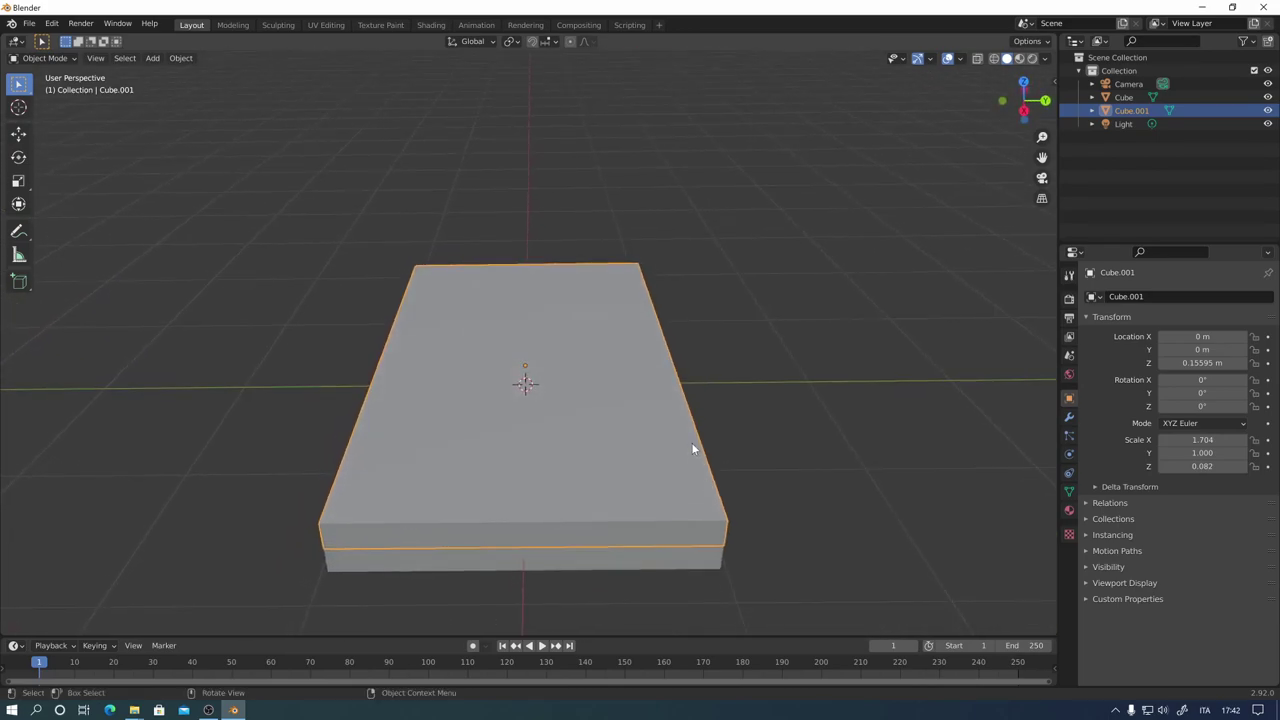
mouse_move(546, 419)
middle_mouse_down()
mouse_move(606, 444)
mouse_move(557, 374)
middle_mouse_up()
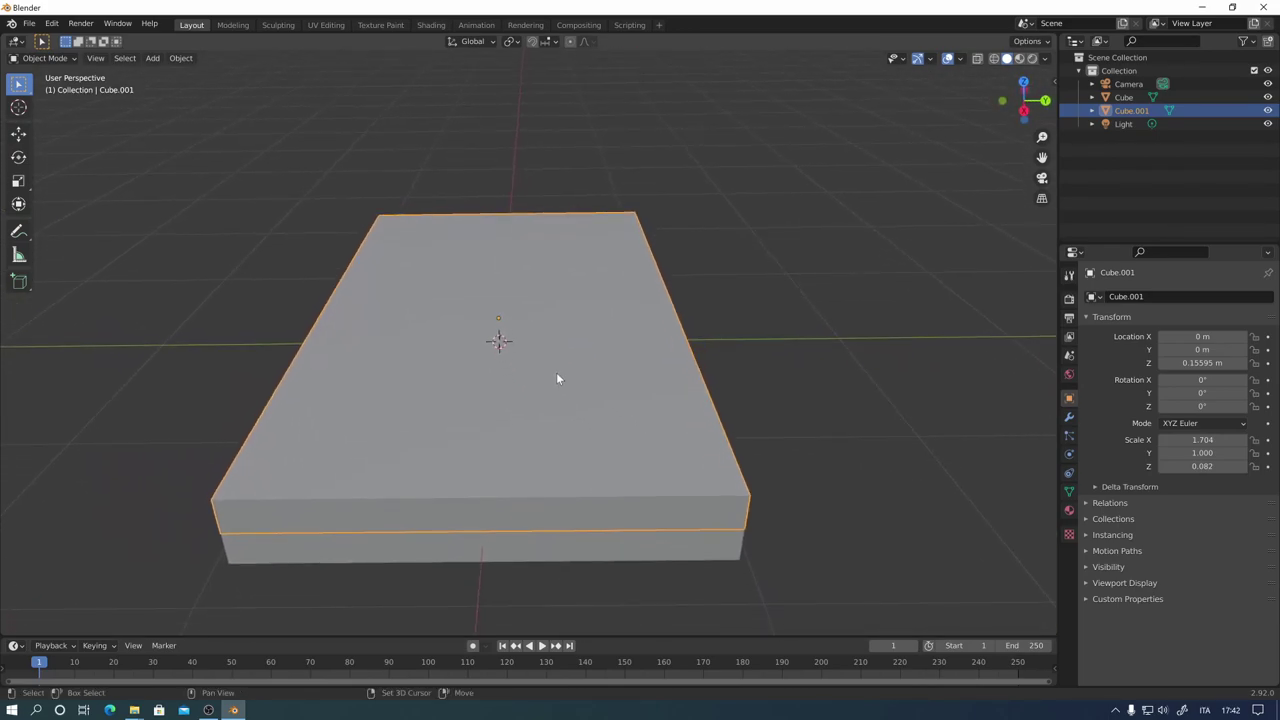
middle_click_drag(548, 423, 613, 445)
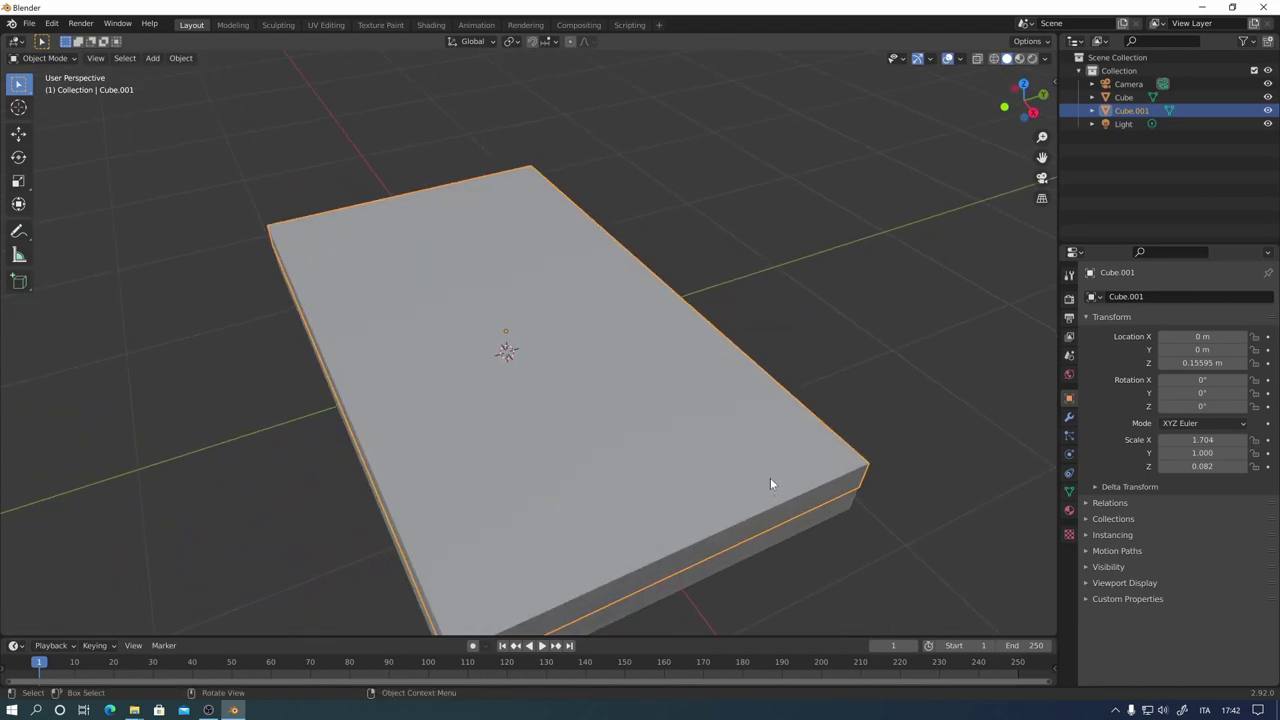
mouse_move(770, 480)
middle_mouse_down()
mouse_move(497, 449)
mouse_move(694, 436)
mouse_move(777, 329)
mouse_move(697, 394)
mouse_move(743, 437)
mouse_move(768, 394)
mouse_move(794, 391)
middle_mouse_up()
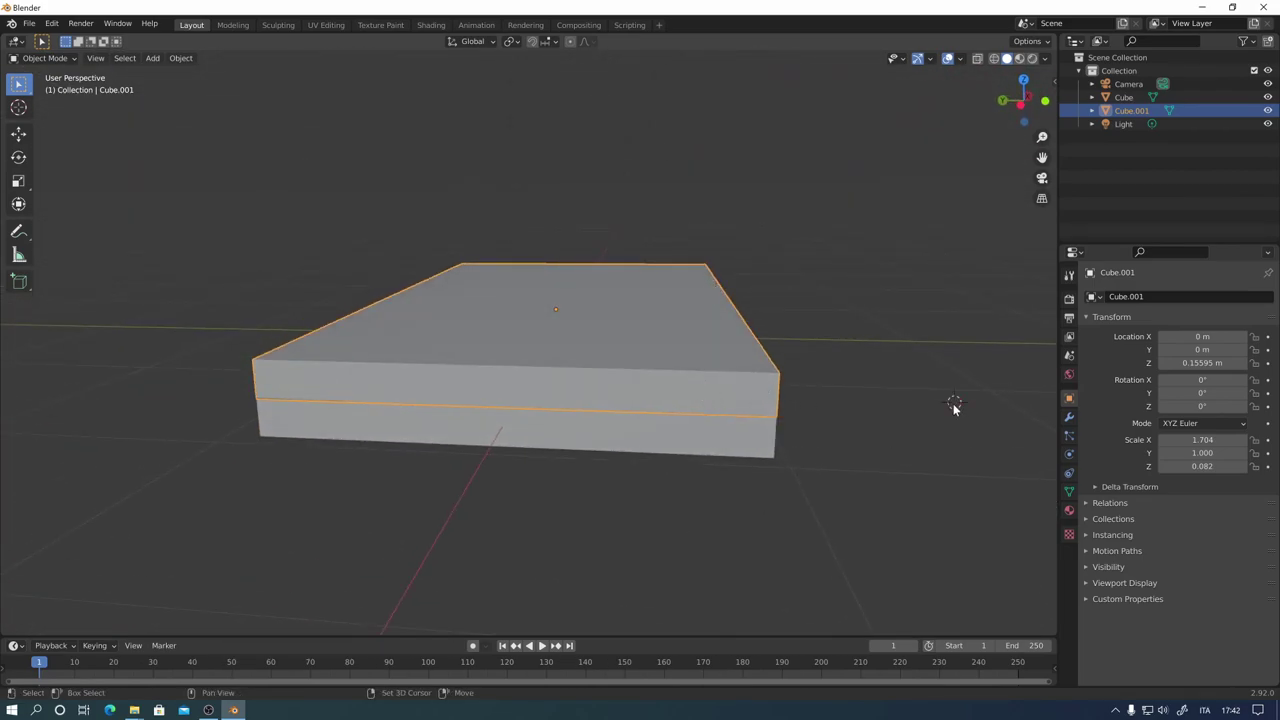
mouse_move(914, 506)
middle_mouse_down()
mouse_move(810, 521)
mouse_move(835, 482)
mouse_move(921, 537)
middle_mouse_up()
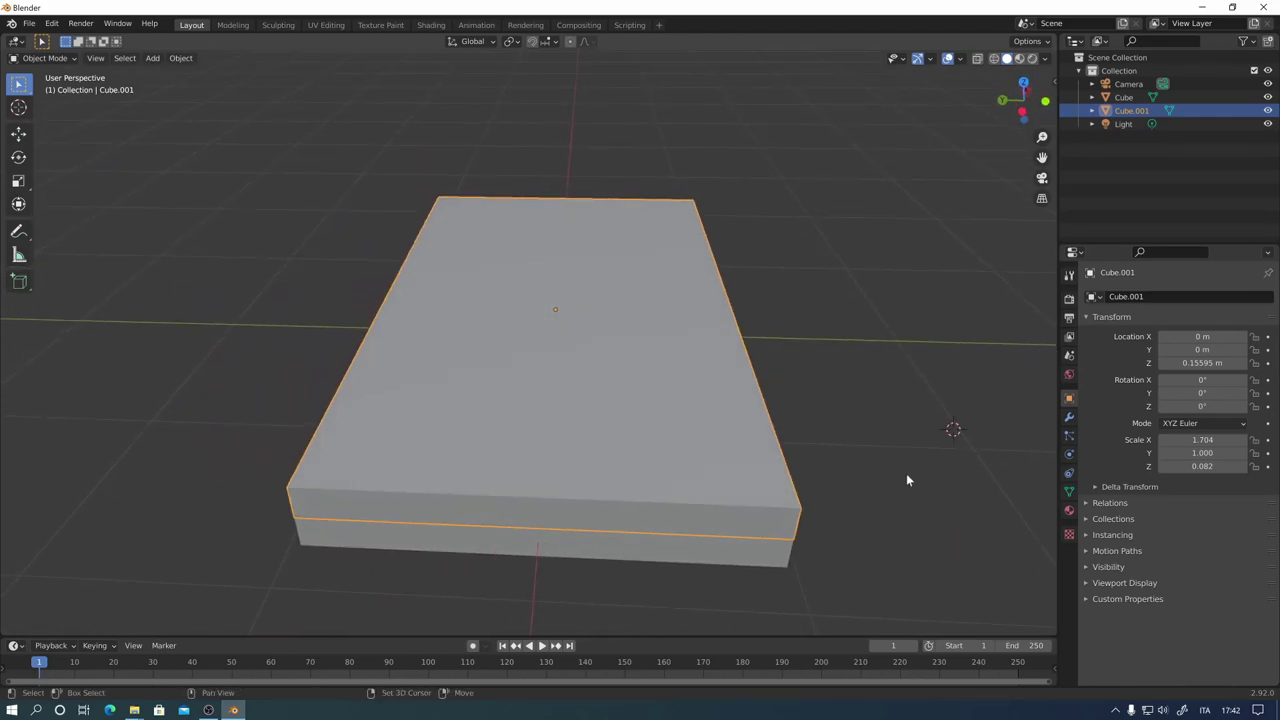
mouse_move(906, 473)
middle_mouse_down()
mouse_move(823, 514)
mouse_move(763, 475)
mouse_move(704, 545)
middle_mouse_up()
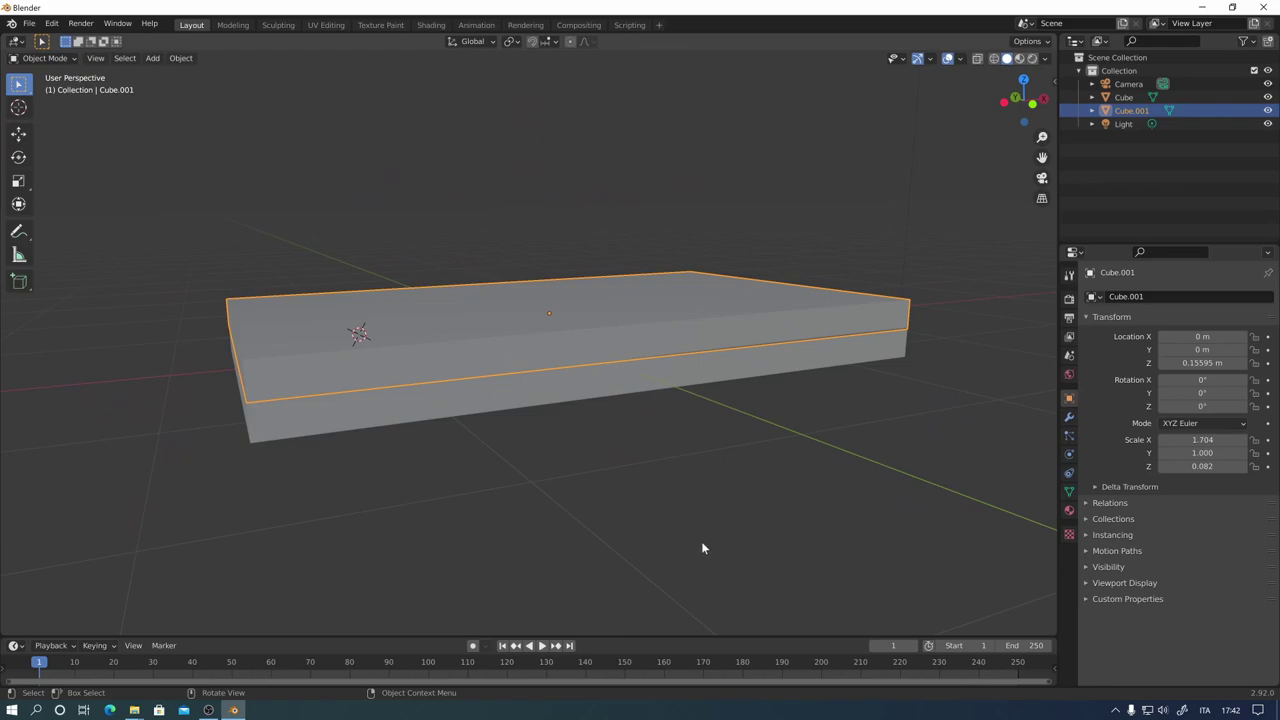
Step: From top view, place the 3D cursor at several trial spots on and around the slab
key("KP_7")
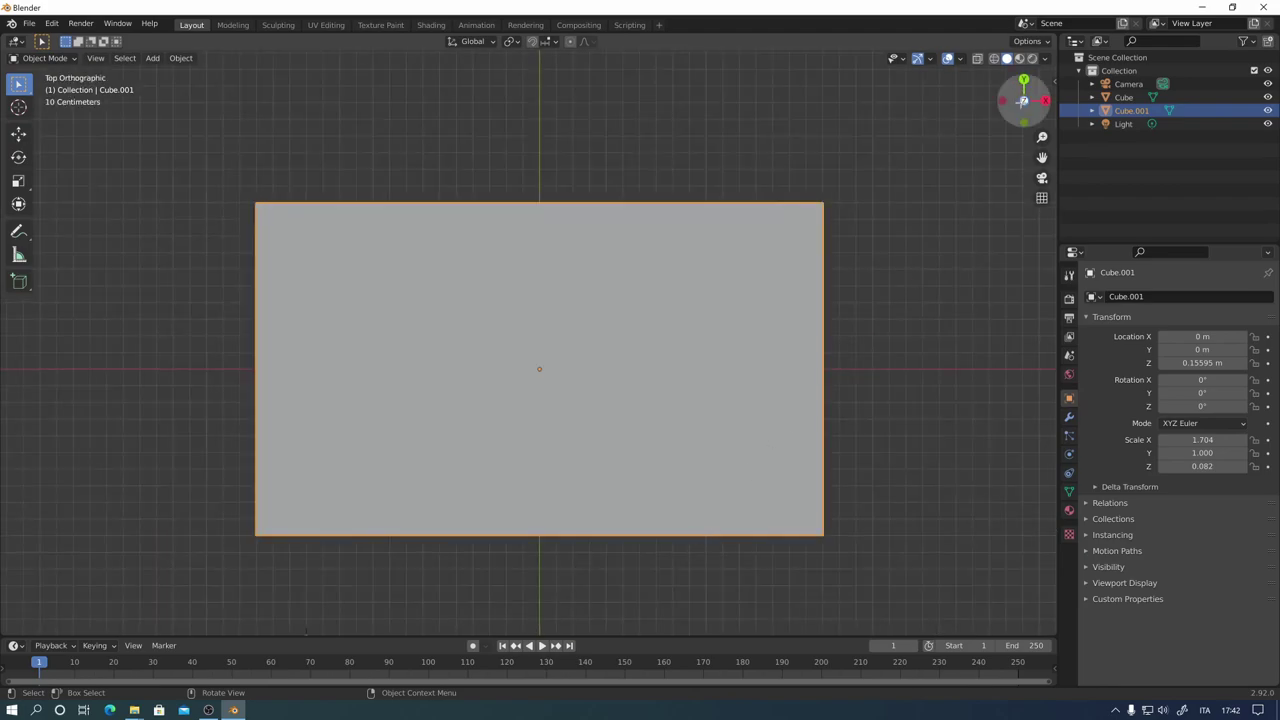
right_click(731, 272, "shift")
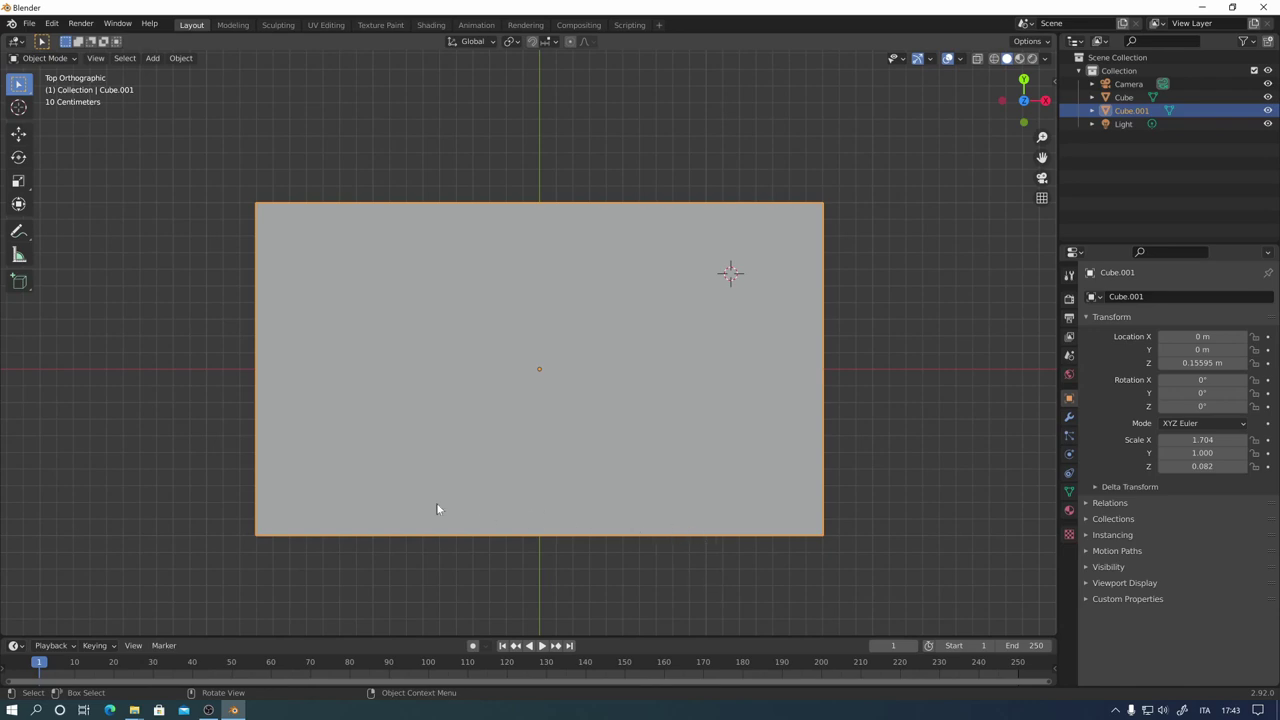
right_click(370, 494, "shift")
right_click(383, 327, "shift")
right_click(760, 362, "shift")
mouse_move(820, 537)
middle_mouse_down()
mouse_move(834, 508)
mouse_move(805, 407)
mouse_move(816, 487)
middle_mouse_up()
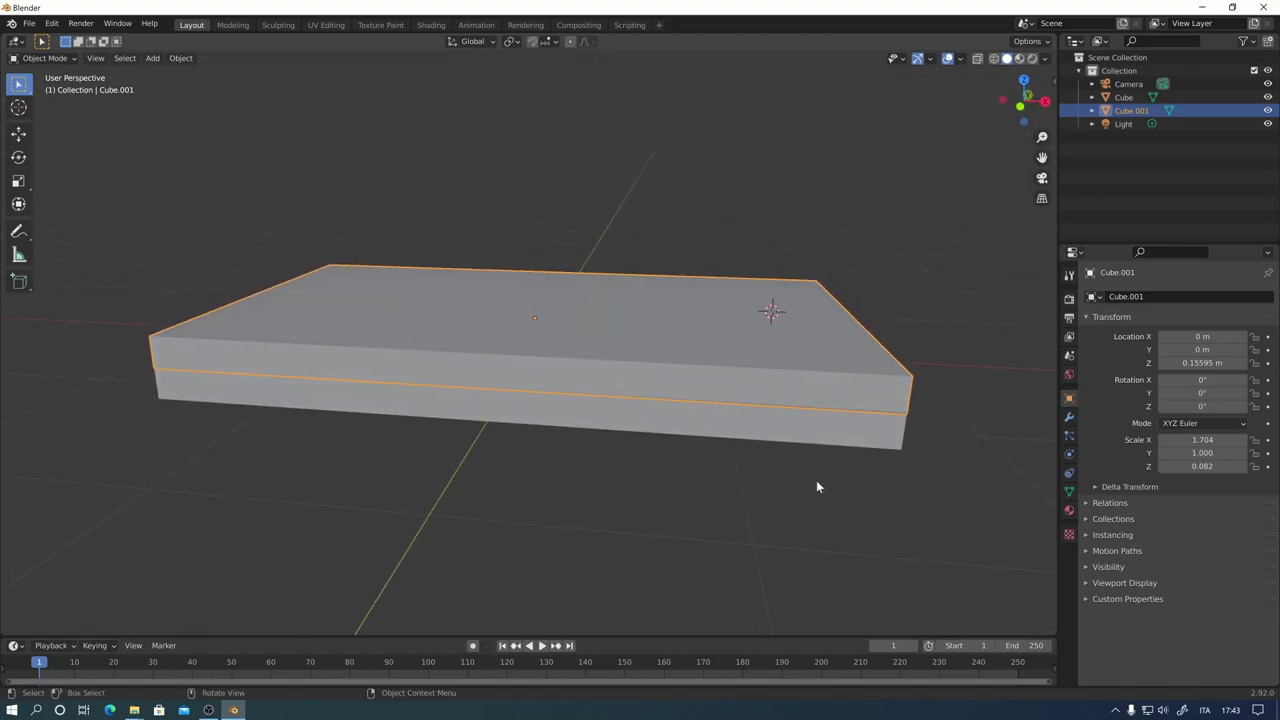
key("KP_7")
right_click(929, 359, "shift")
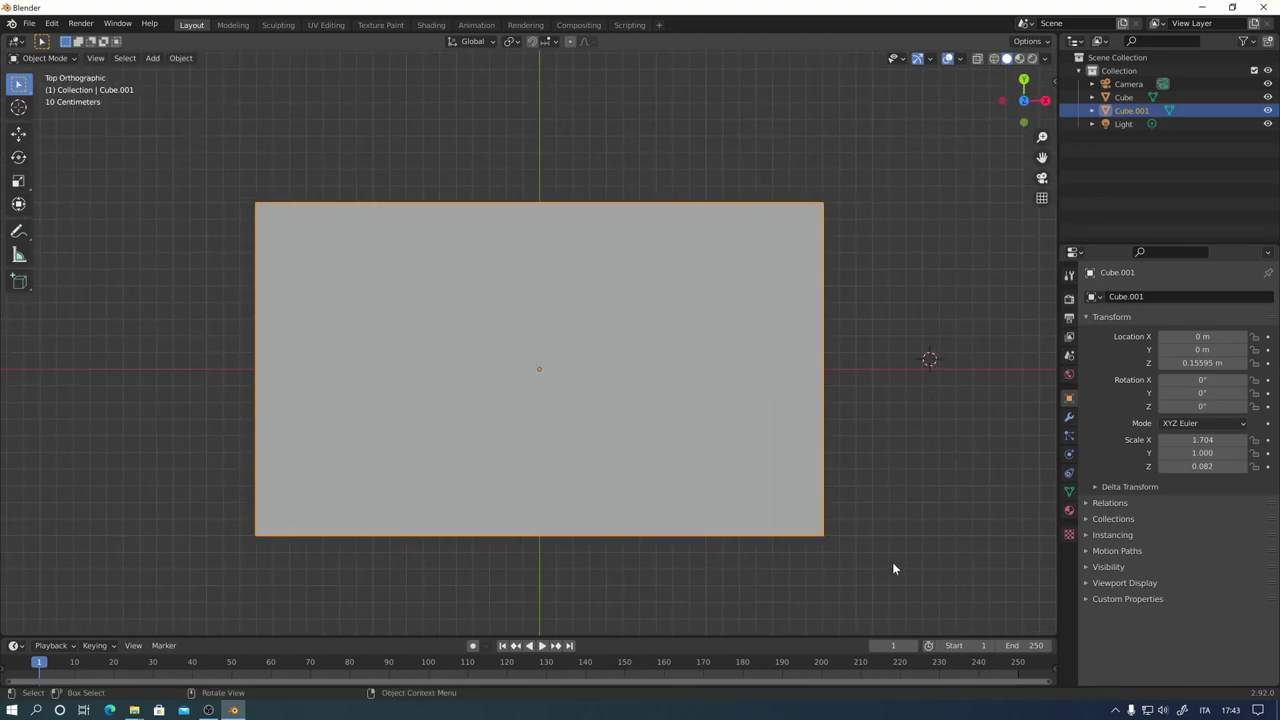
Step: From the front view, set the 3D cursor on the slab near its origin and bring up the snap menu
mouse_move(894, 568)
middle_mouse_down()
mouse_move(895, 452)
mouse_move(874, 428)
mouse_move(894, 417)
mouse_move(711, 400)
mouse_move(649, 403)
mouse_move(658, 410)
middle_mouse_up()
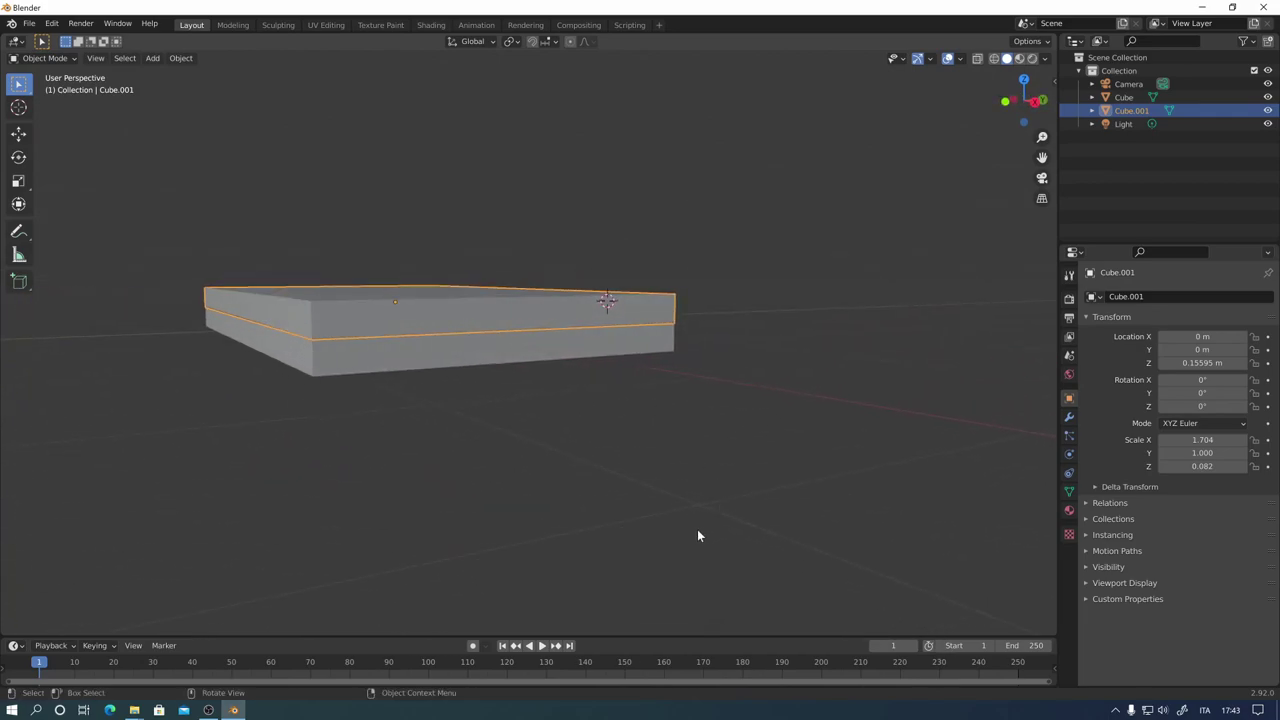
key("KP_1")
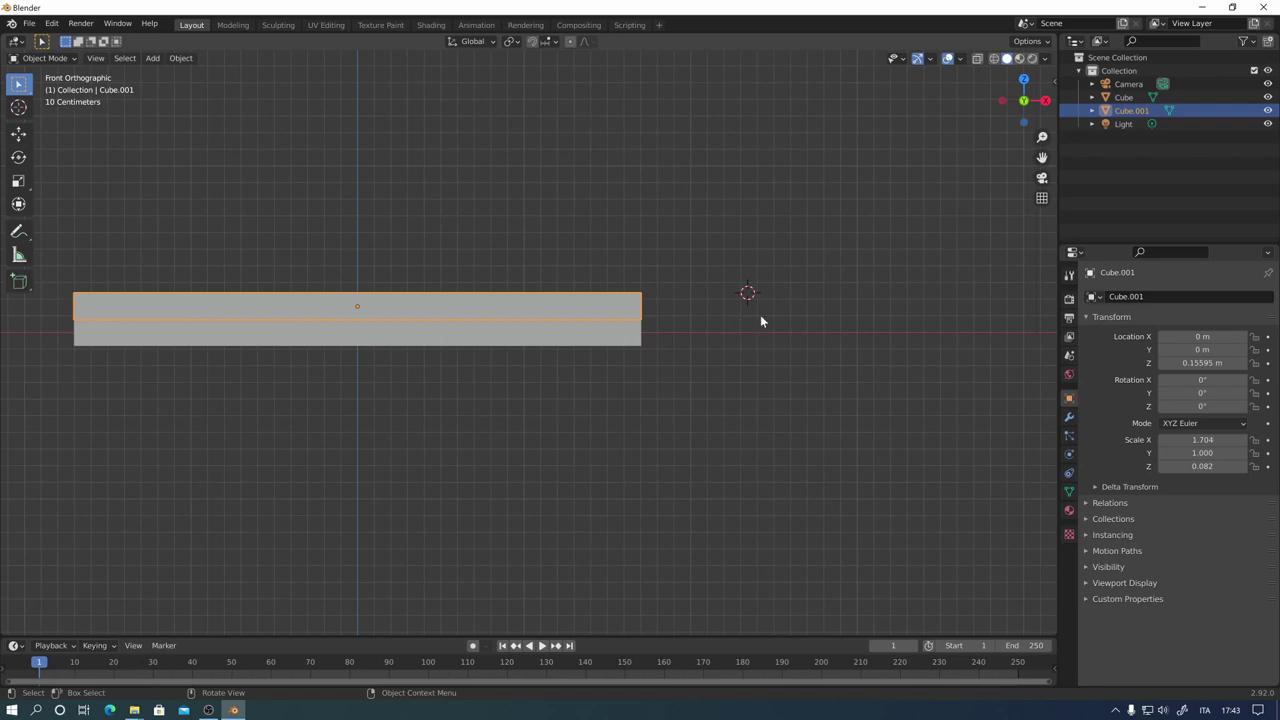
right_click(809, 294, "shift")
right_click(665, 330, "shift")
mouse_move(764, 396)
middle_mouse_down()
mouse_move(743, 466)
mouse_move(631, 534)
middle_mouse_up()
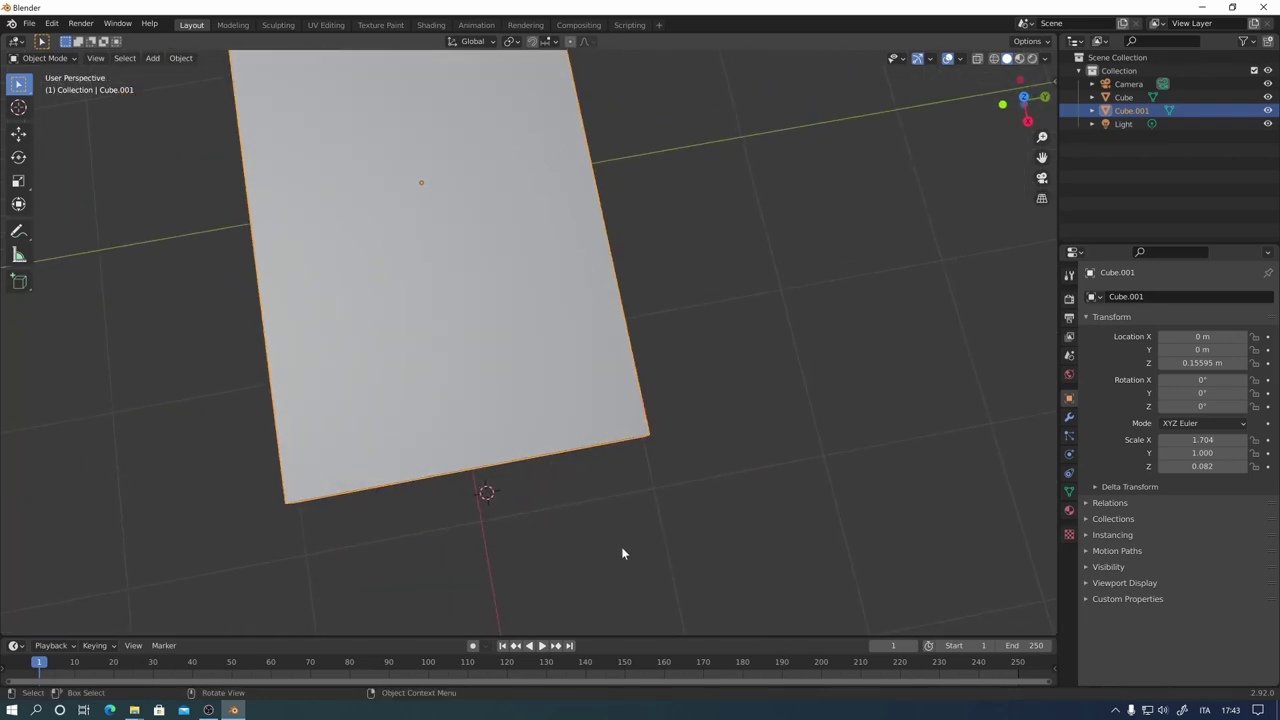
key("KP_1")
key("KP_Decimal")
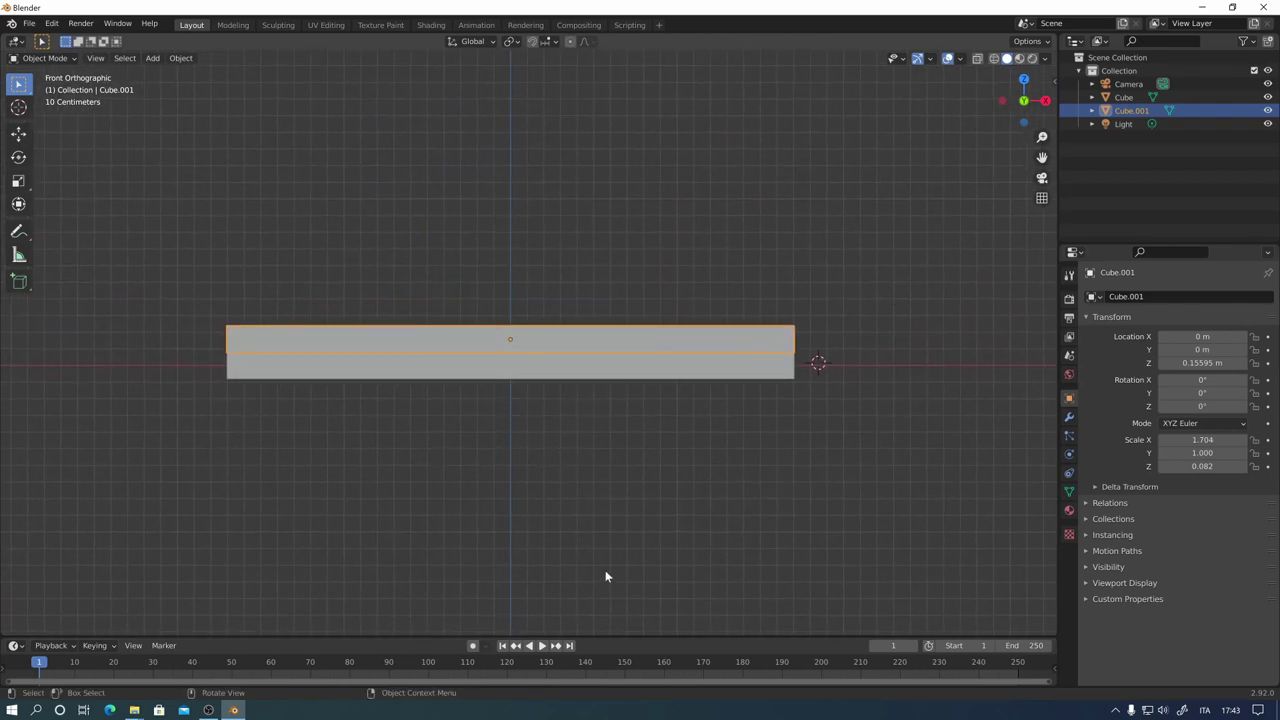
right_click(529, 339, "shift")
middle_click_drag(839, 262, 331, 460)
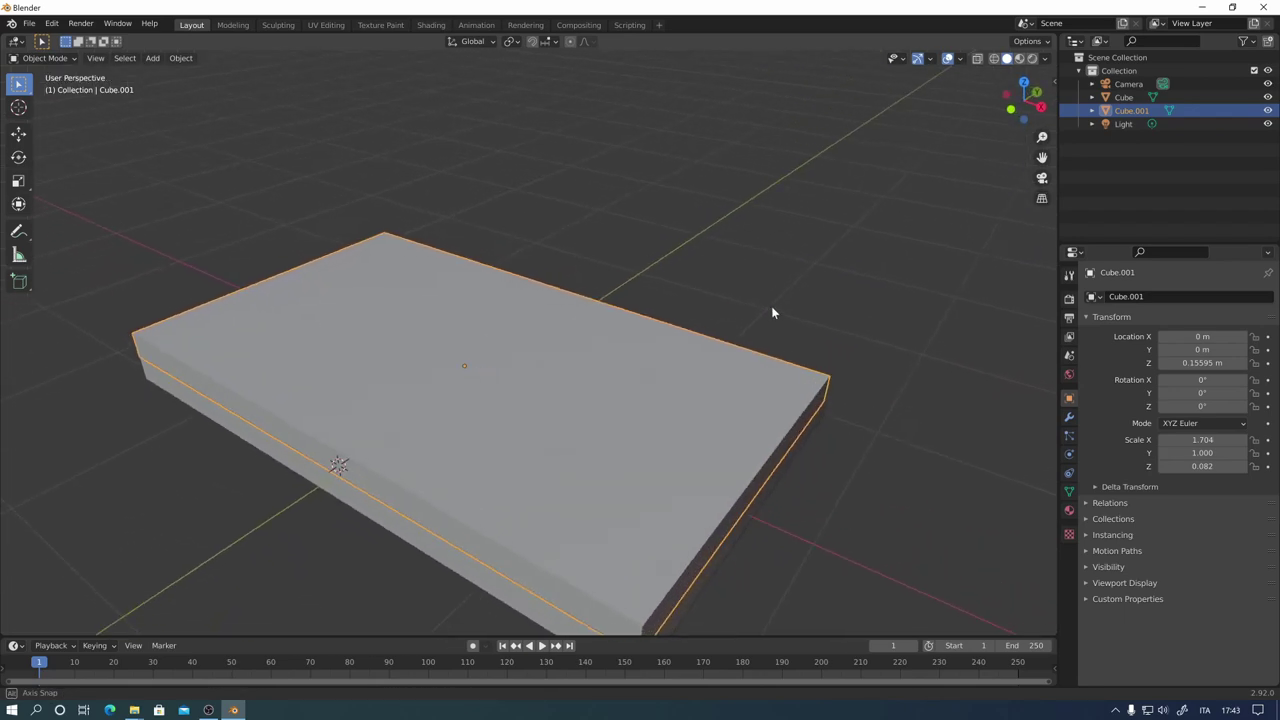
middle_click_drag(949, 473, 680, 397)
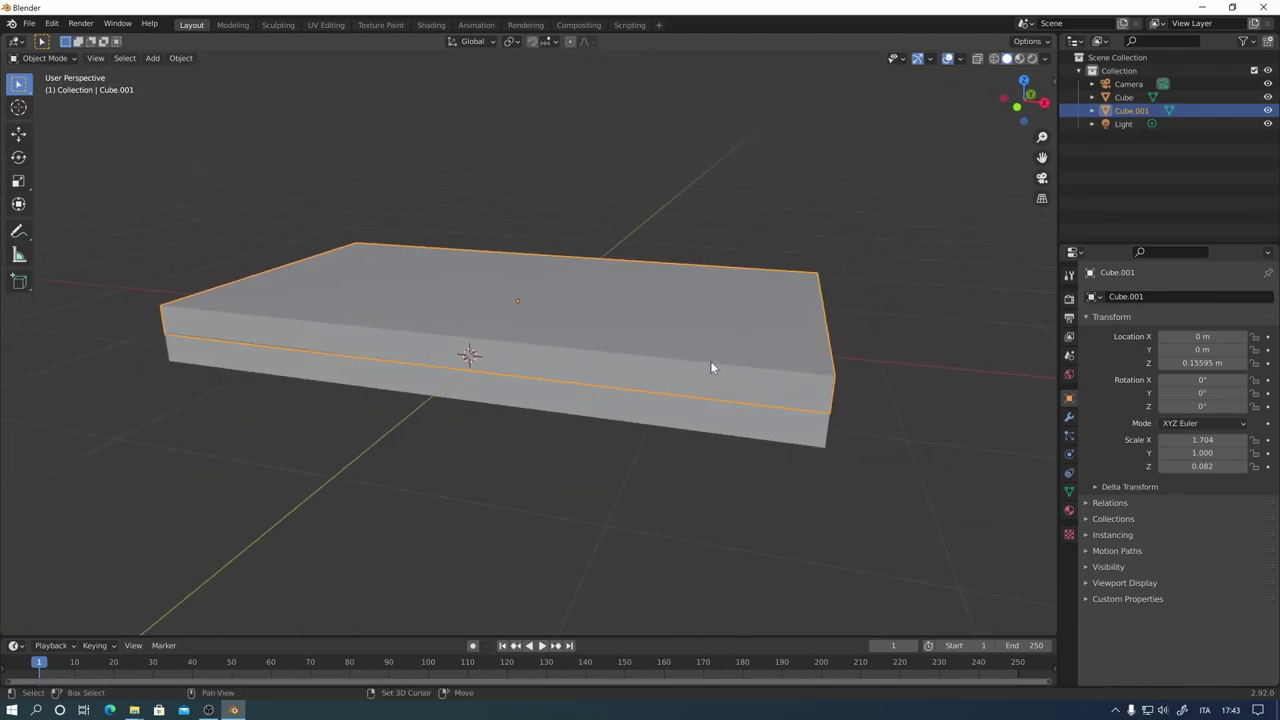
key("shift+s")
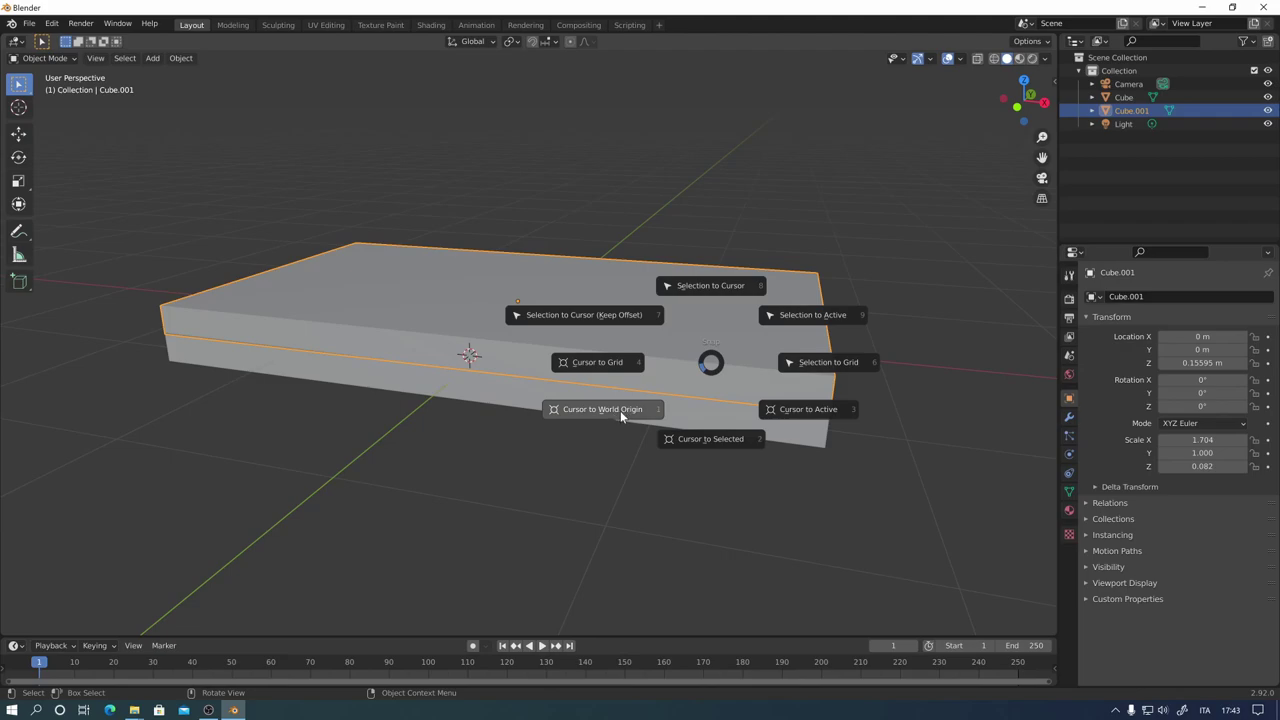
Step: Snap the 3D cursor to the world origin, then to the nearest grid point on the box's side
left_click(625, 411)
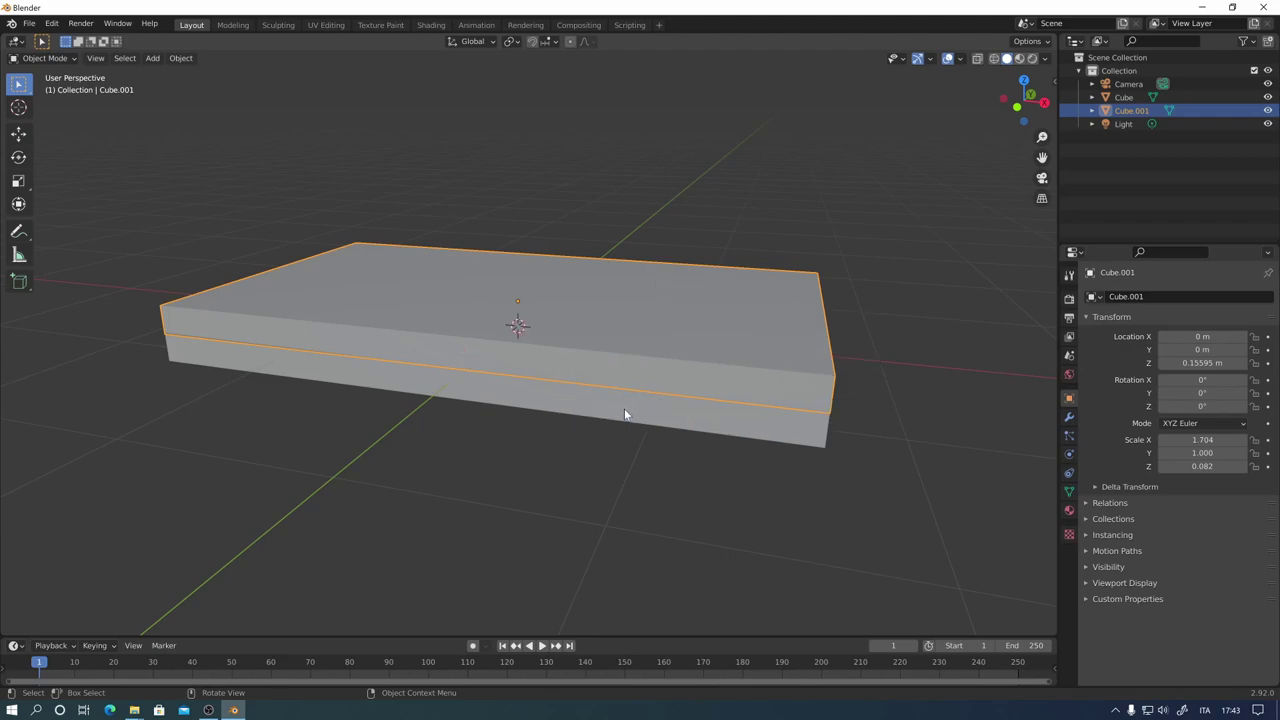
mouse_move(624, 408)
middle_mouse_down()
mouse_move(632, 399)
mouse_move(564, 423)
mouse_move(596, 406)
mouse_move(533, 448)
mouse_move(560, 492)
middle_mouse_up()
mouse_move(366, 418)
middle_mouse_down()
mouse_move(310, 350)
mouse_move(453, 393)
middle_mouse_up()
right_click(310, 350, "shift")
key("shift+s")
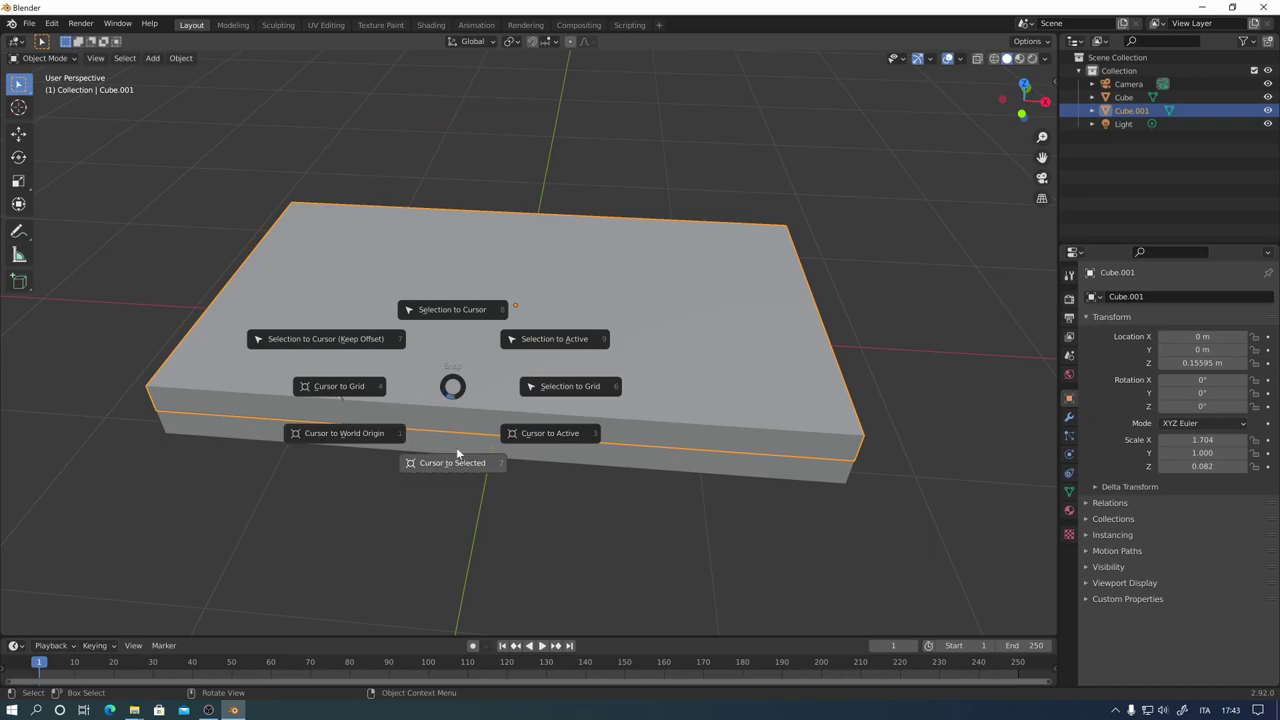
left_click(352, 392)
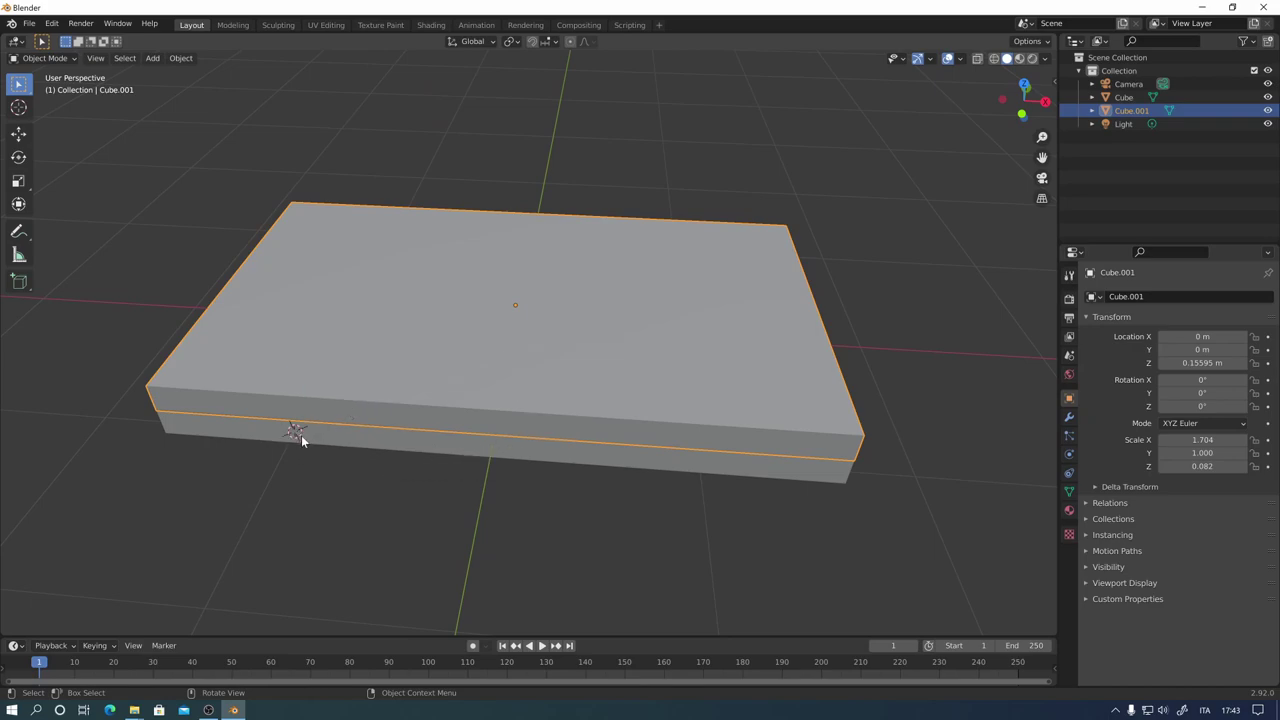
Step: Snap the 3D cursor to the slab's origin
mouse_move(301, 435)
middle_mouse_down()
mouse_move(420, 509)
mouse_move(366, 496)
mouse_move(280, 404)
mouse_move(360, 443)
mouse_move(325, 406)
middle_mouse_up()
middle_click_drag(420, 424, 480, 528)
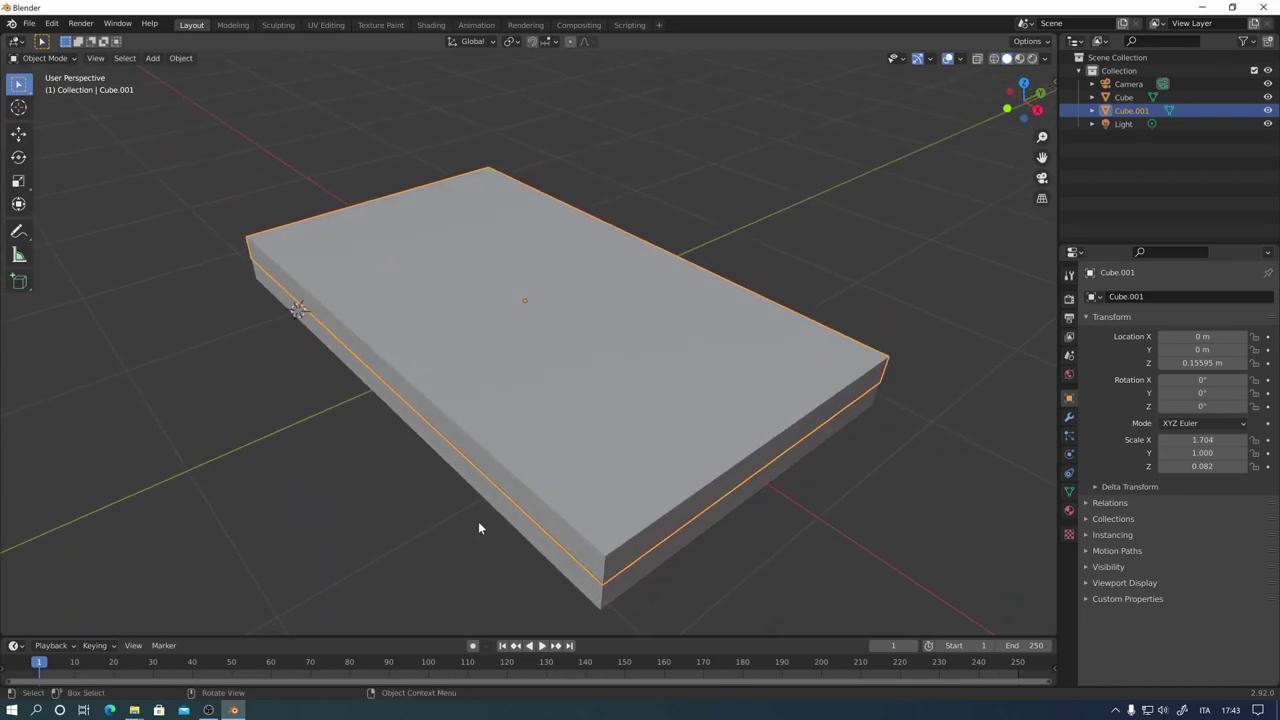
mouse_move(735, 511)
middle_mouse_down()
mouse_move(795, 480)
mouse_move(788, 416)
middle_mouse_up()
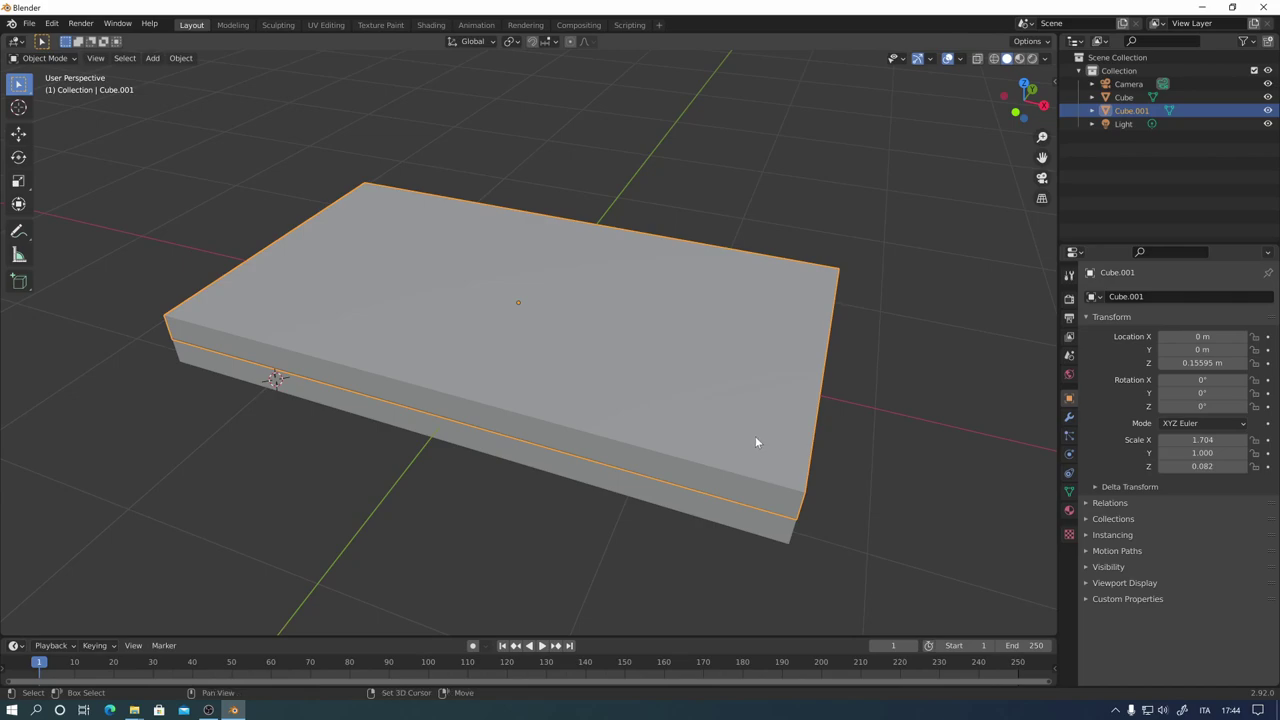
key("shift+s")
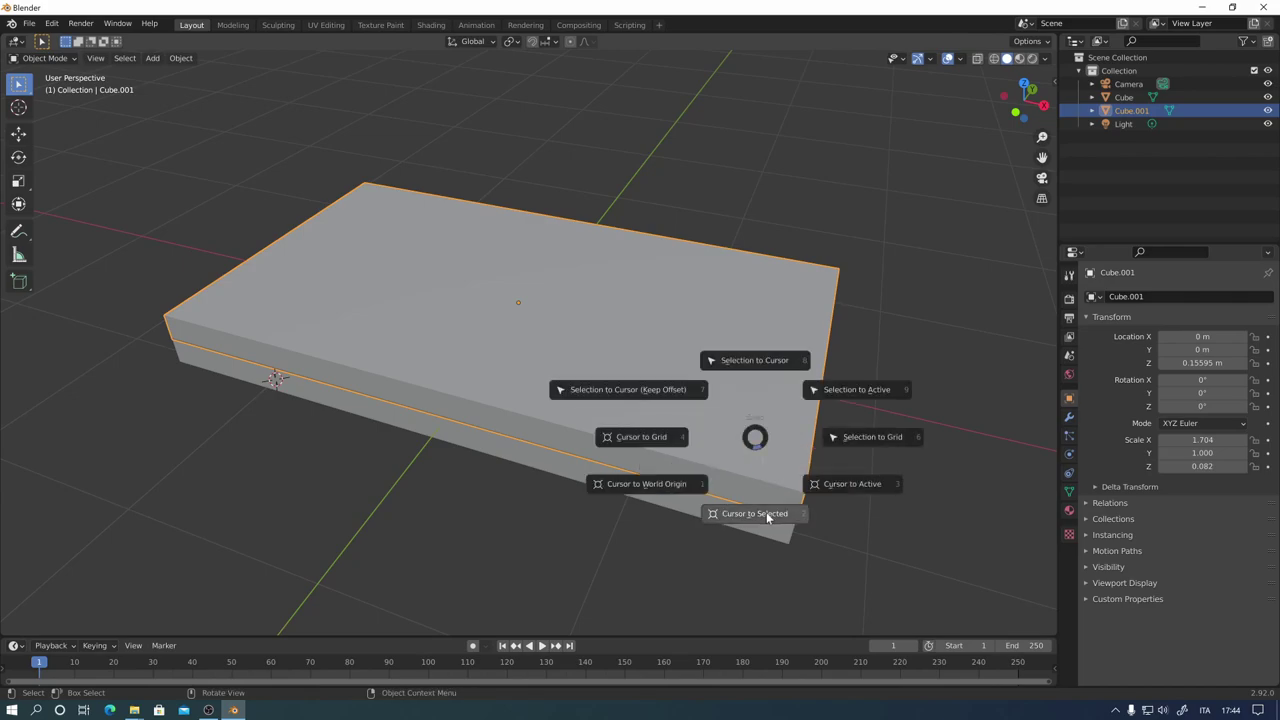
left_click(769, 516)
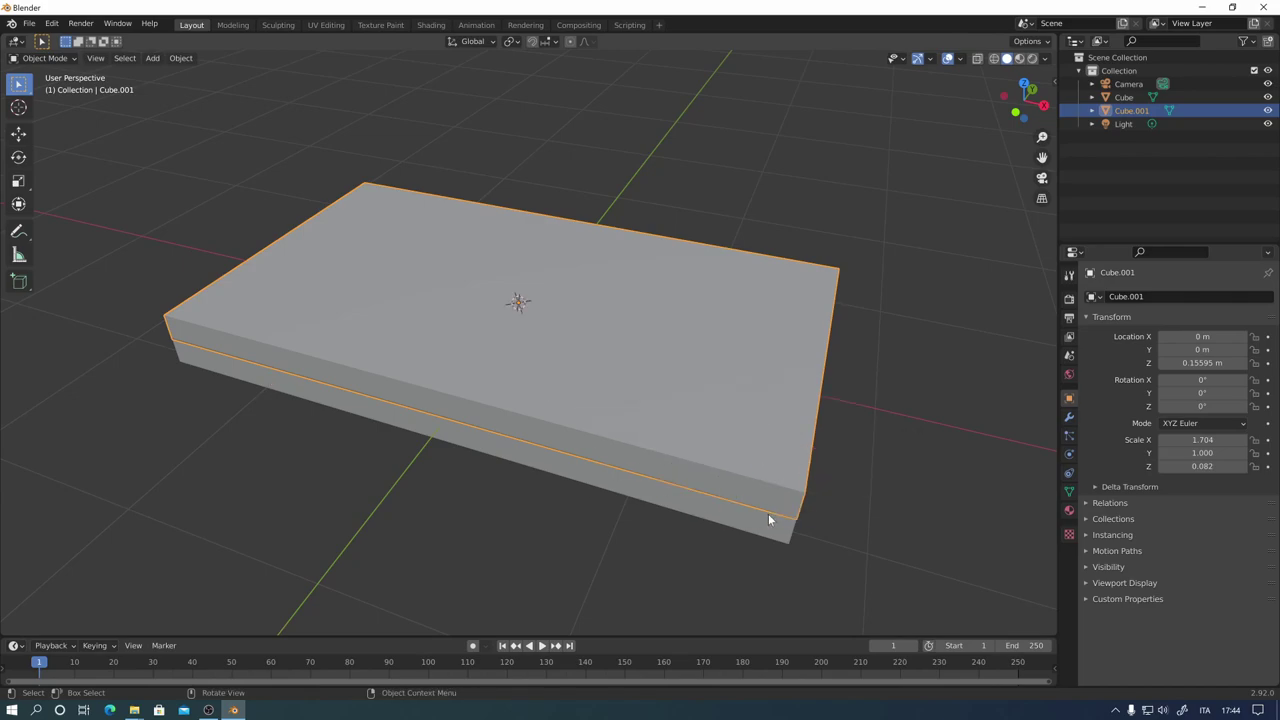
Step: Select the lower slab Cube, snap the cursor to its origin, then reselect Cube.001
mouse_move(886, 456)
middle_mouse_down()
mouse_move(803, 406)
mouse_move(701, 430)
middle_mouse_up()
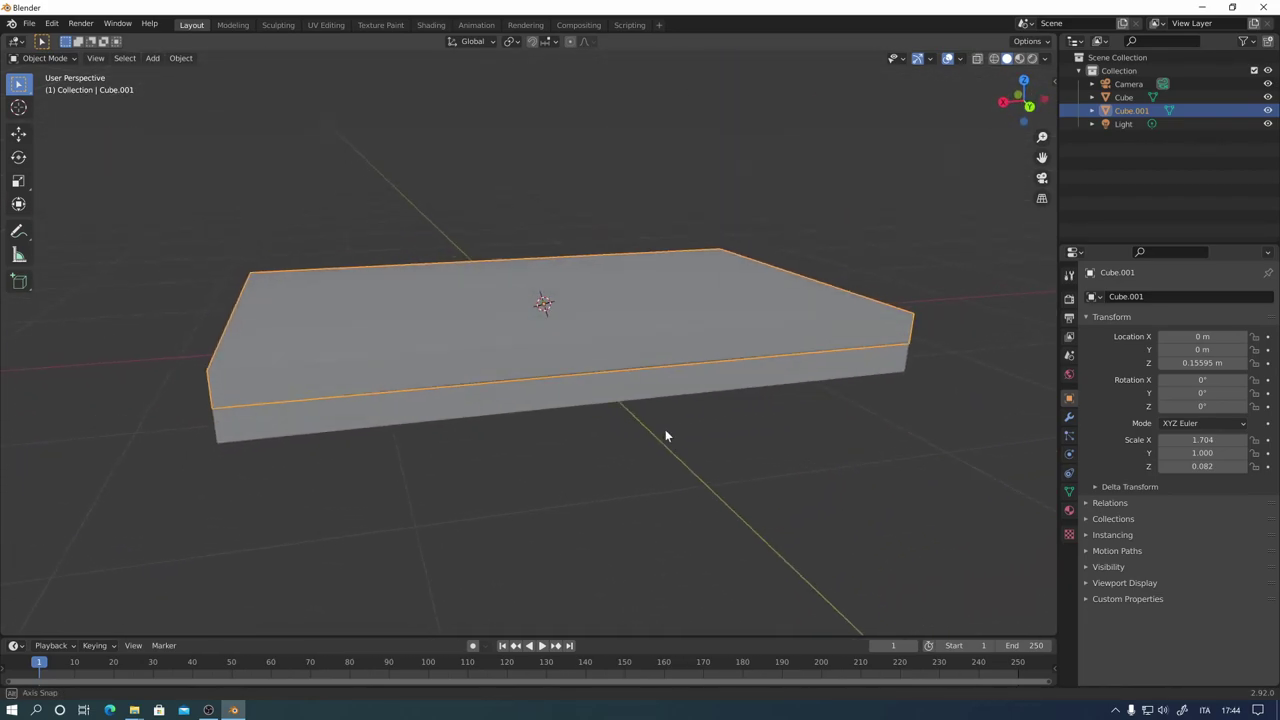
middle_click_drag(580, 541, 622, 470)
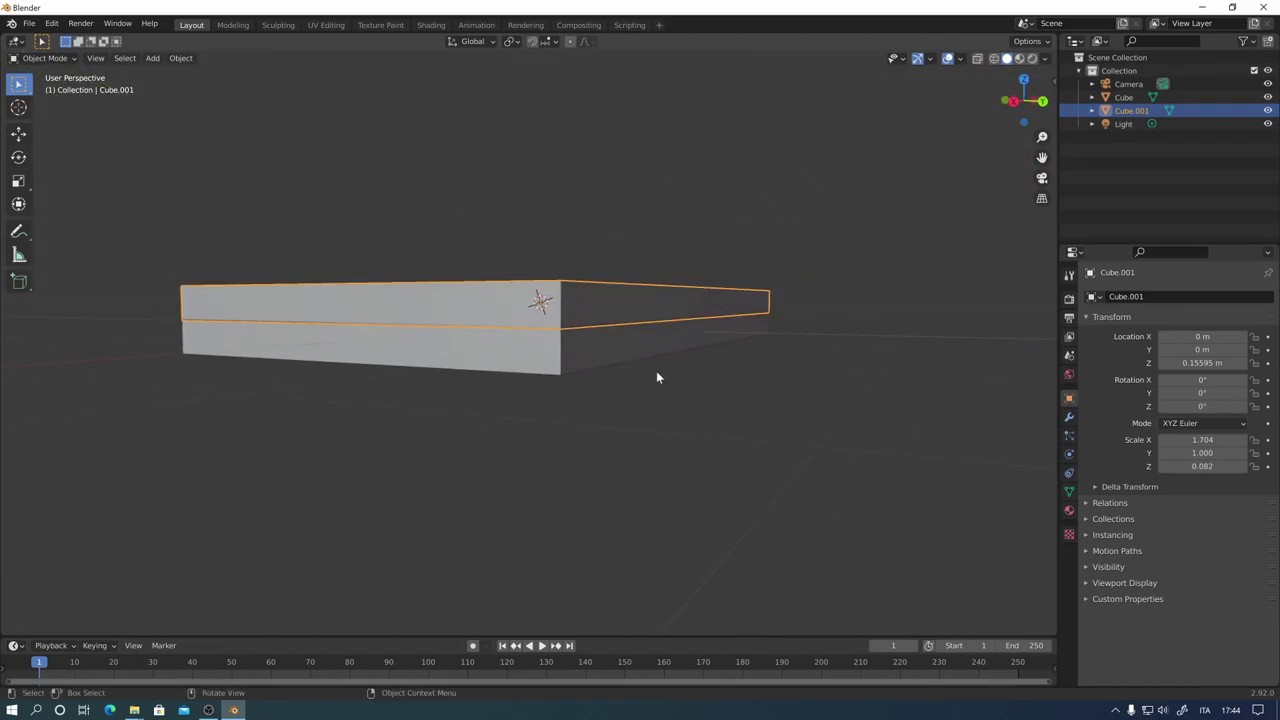
left_click(656, 377)
middle_click_drag(656, 377, 716, 444)
key("shift+s")
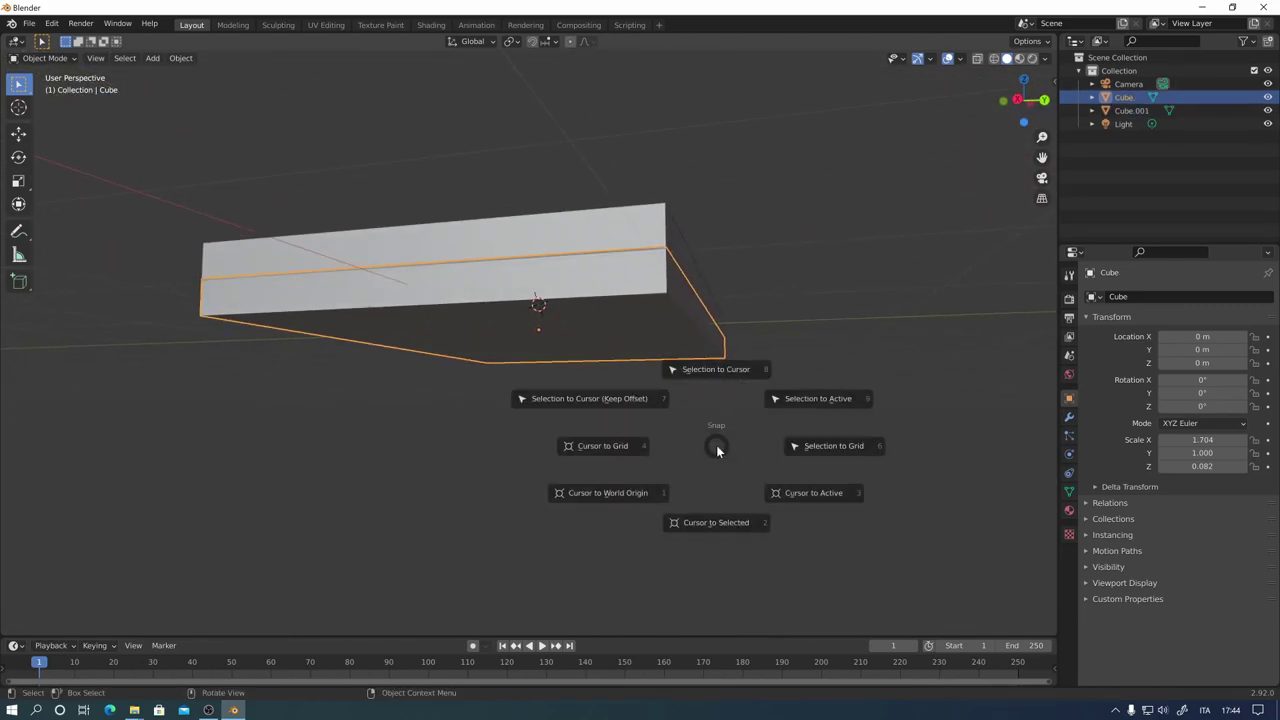
left_click(709, 524)
mouse_move(740, 483)
middle_mouse_down()
mouse_move(561, 342)
mouse_move(686, 515)
mouse_move(720, 502)
mouse_move(682, 472)
mouse_move(646, 486)
mouse_move(668, 486)
mouse_move(623, 543)
mouse_move(671, 514)
mouse_move(622, 553)
middle_mouse_up()
left_click(584, 425)
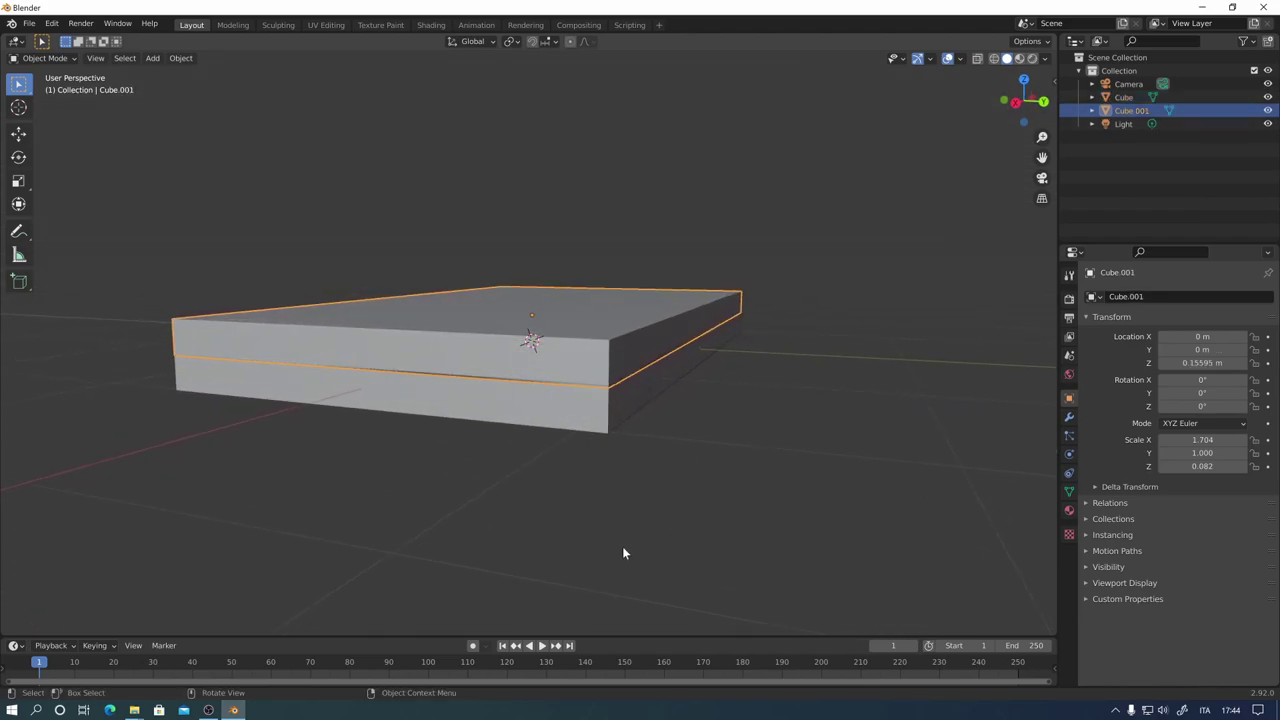
Step: In Edit Mode with edge select, snap the 3D cursor to the top slab's lower front edge
key("Tab")
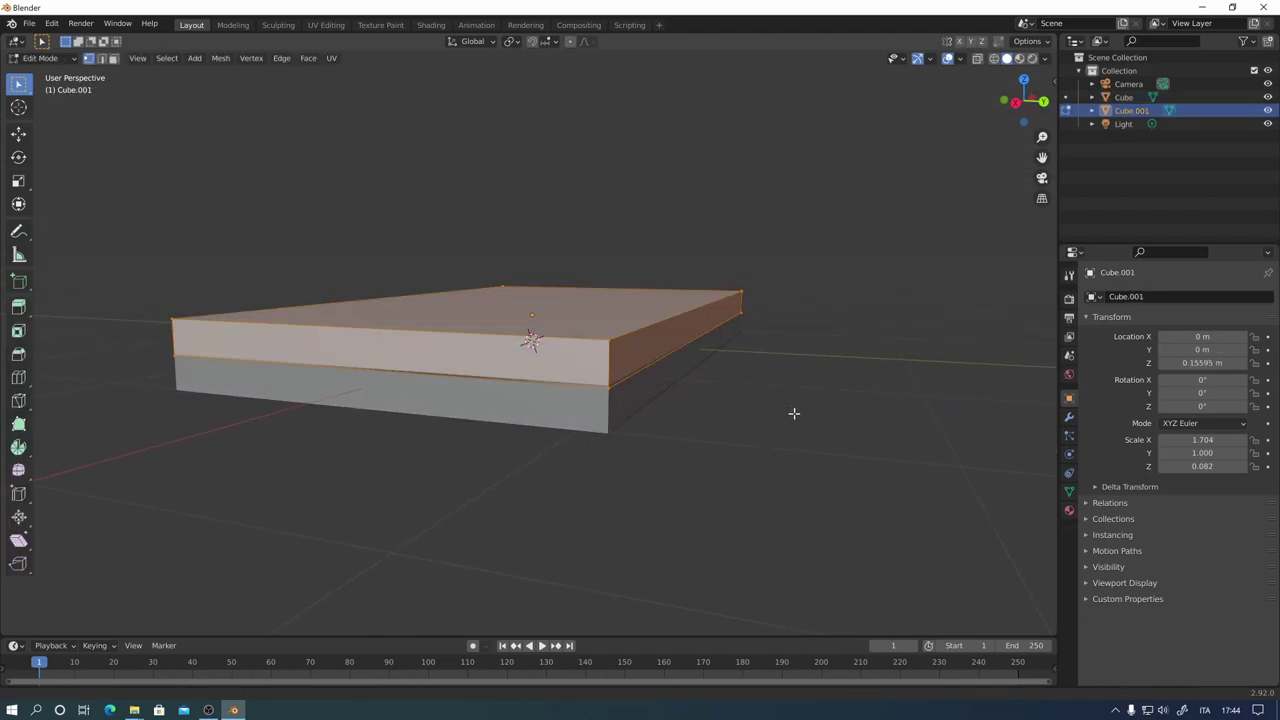
middle_click_drag(794, 414, 755, 455)
middle_click_drag(715, 517, 691, 511)
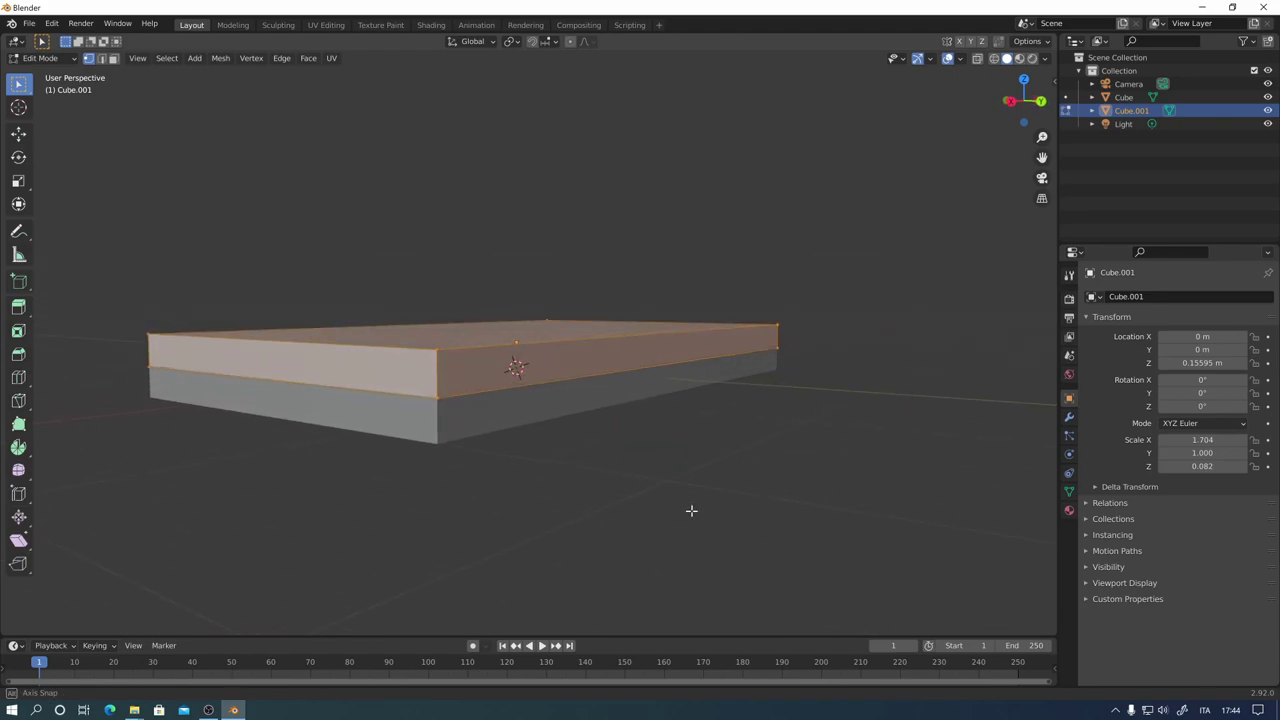
left_click(102, 59)
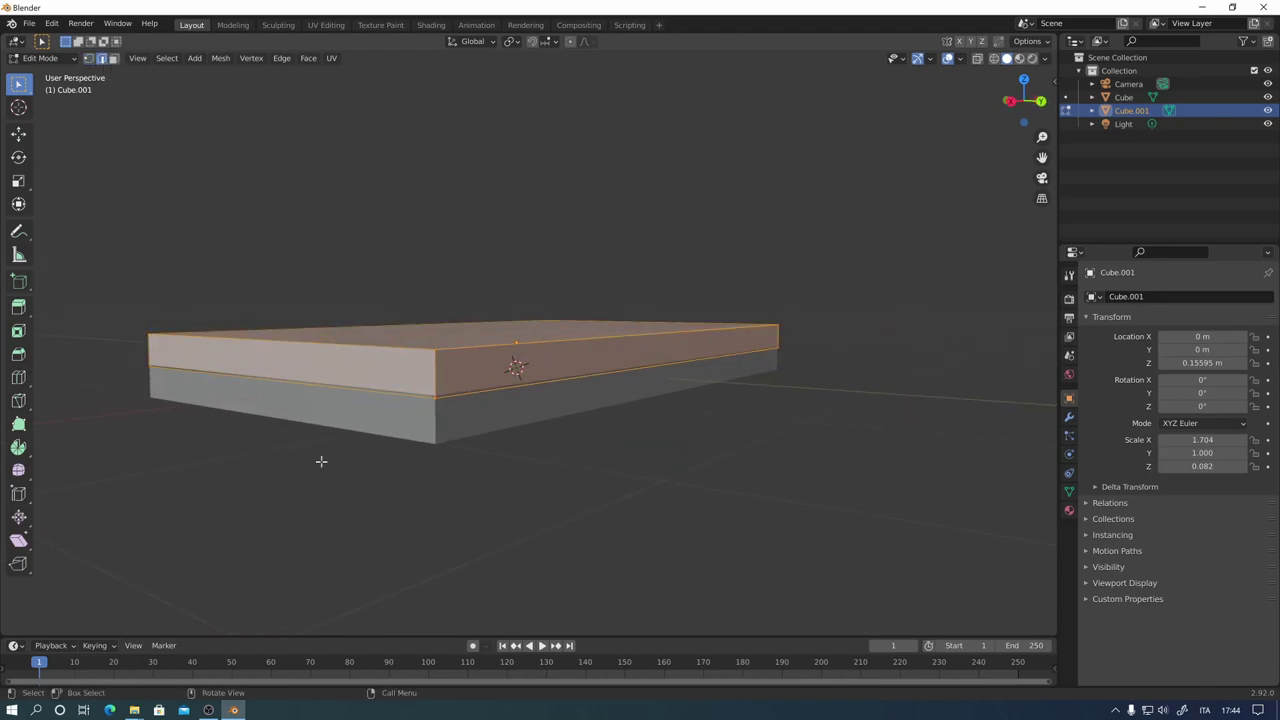
left_click(476, 393)
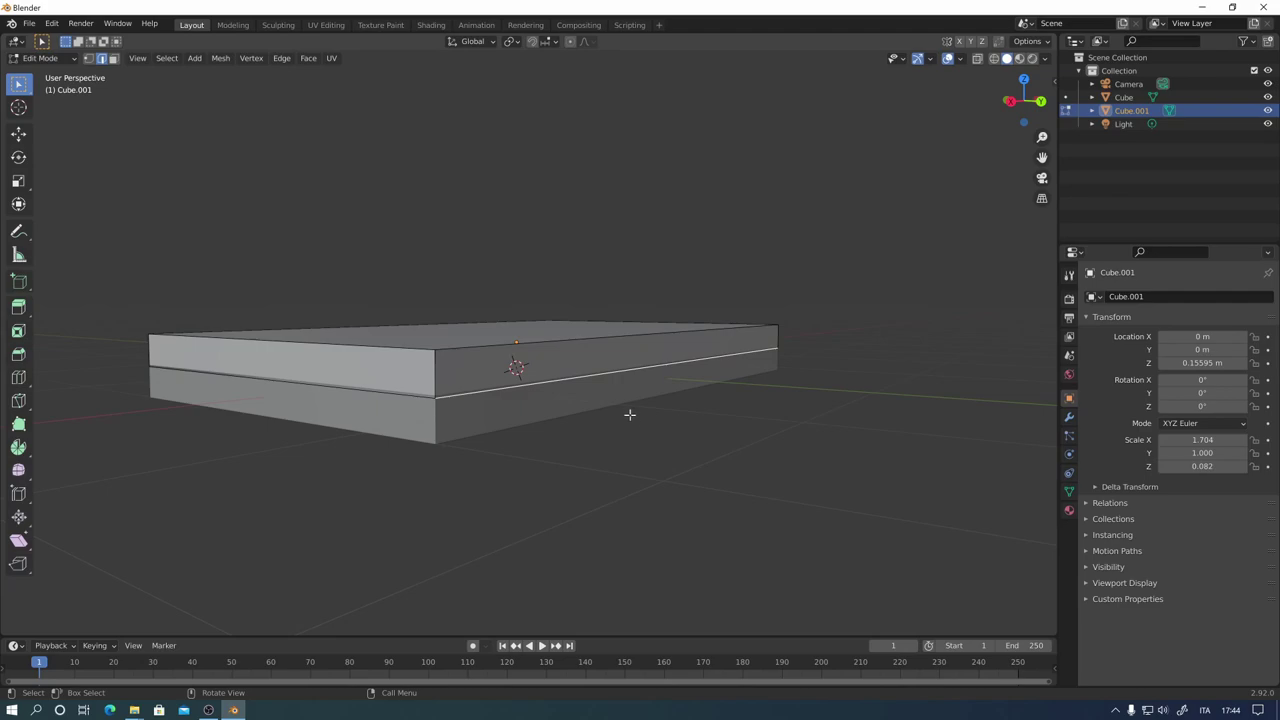
key("shift+s")
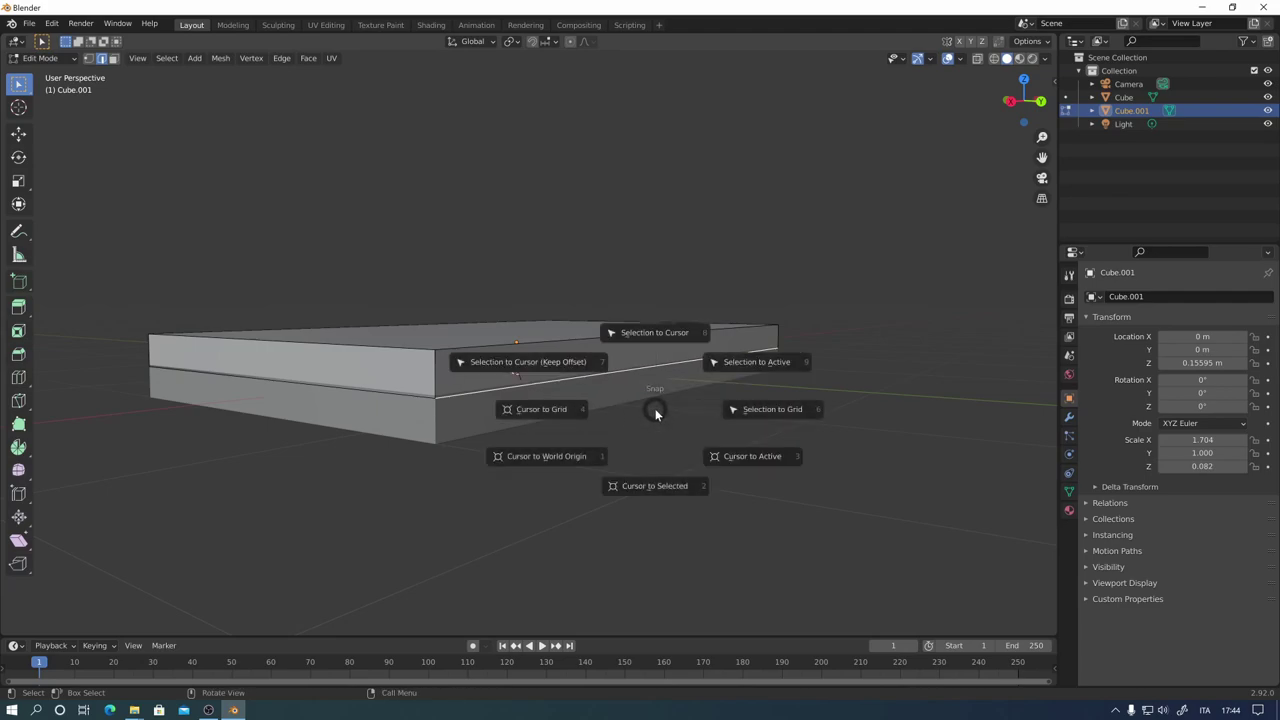
left_click(660, 487)
Step: Switch to face select and snap the 3D cursor to the front face's centre
mouse_move(696, 366)
middle_mouse_down()
mouse_move(707, 402)
mouse_move(530, 460)
middle_mouse_up()
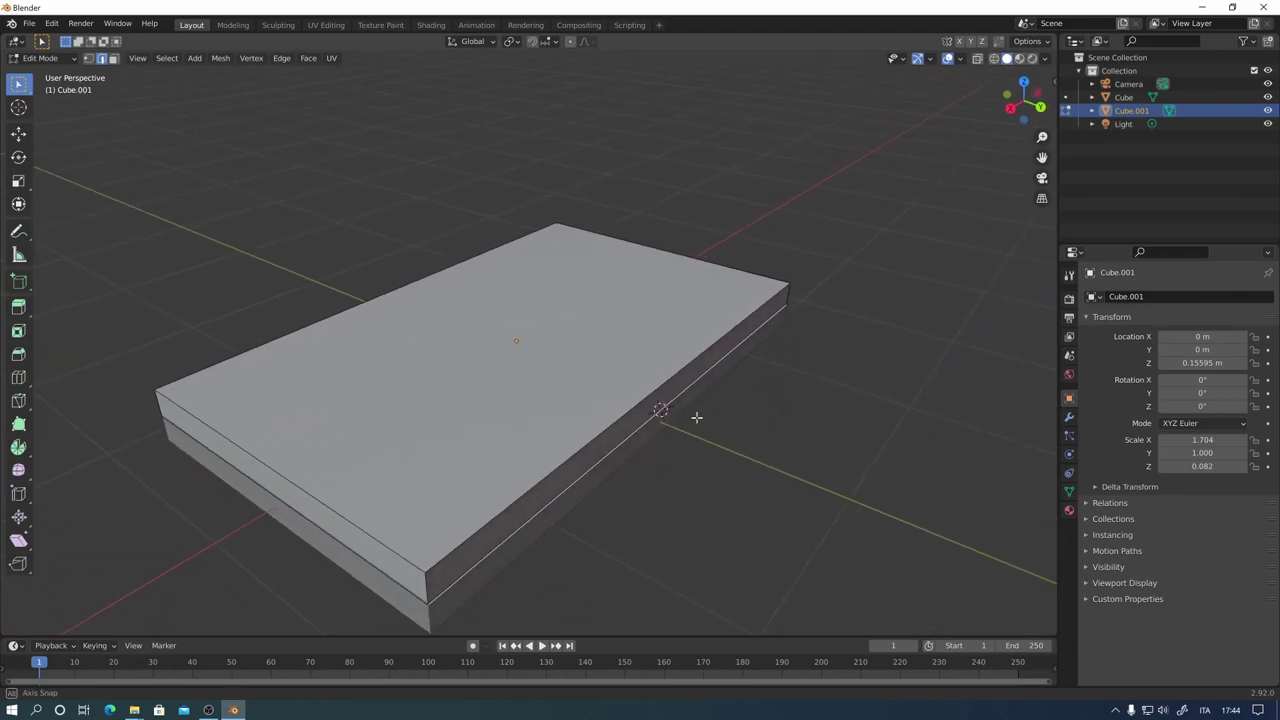
middle_click_drag(602, 497, 657, 463)
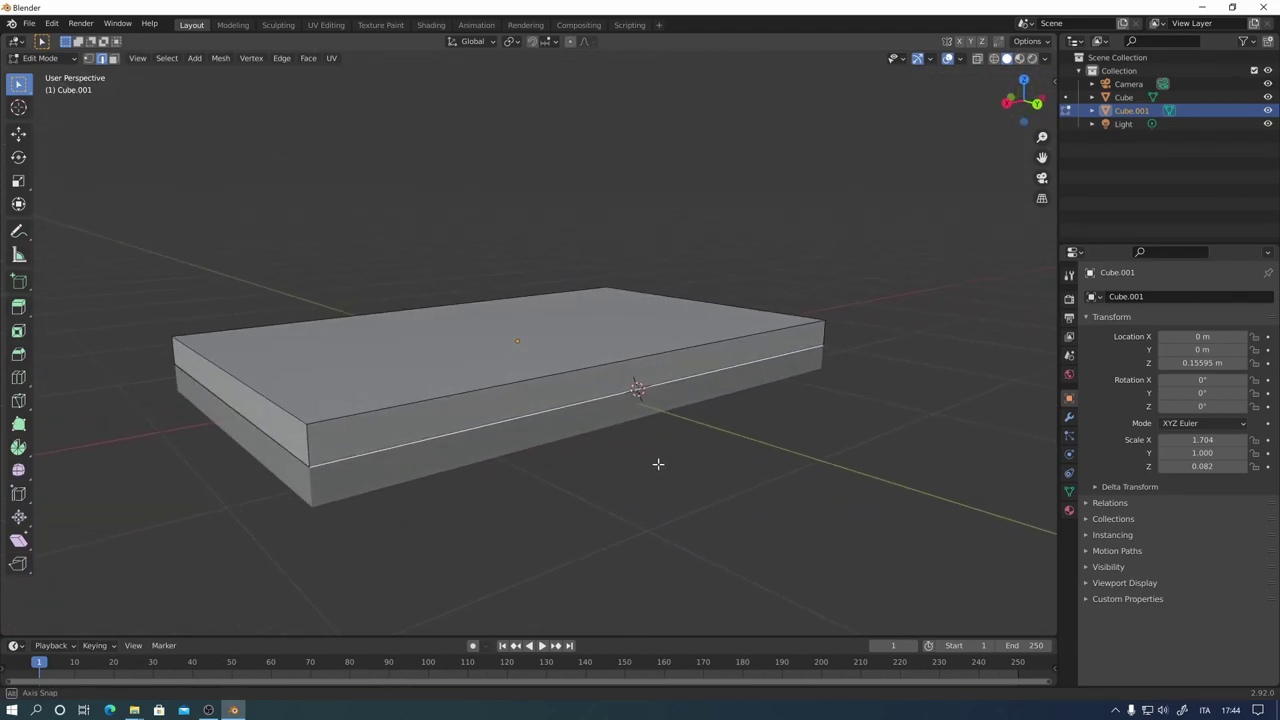
mouse_move(600, 509)
middle_mouse_down()
mouse_move(686, 487)
mouse_move(617, 494)
mouse_move(611, 508)
mouse_move(662, 491)
mouse_move(598, 497)
middle_mouse_up()
key("3")
left_click(514, 388)
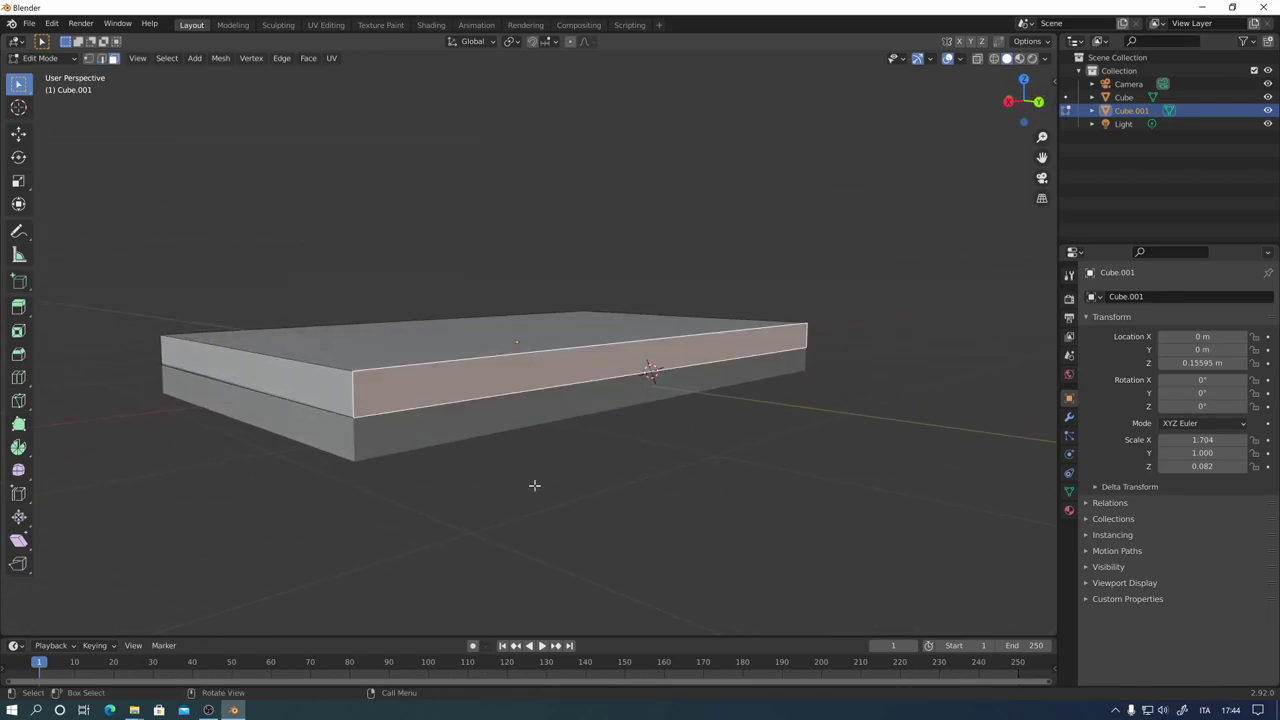
key("shift+s")
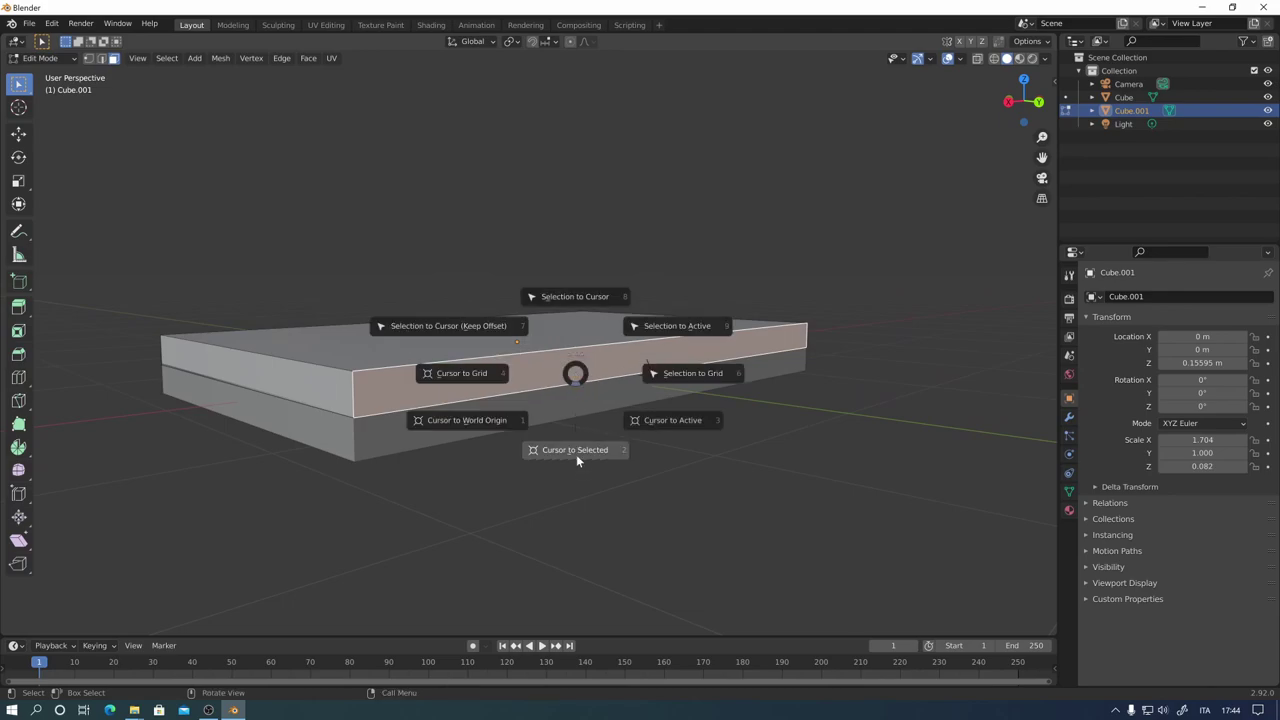
left_click(577, 450)
Step: Snap the cursor back onto the front face's bottom edge and return to Object Mode
mouse_move(725, 407)
middle_mouse_down()
mouse_move(740, 397)
mouse_move(694, 374)
mouse_move(629, 386)
mouse_move(682, 406)
middle_mouse_up()
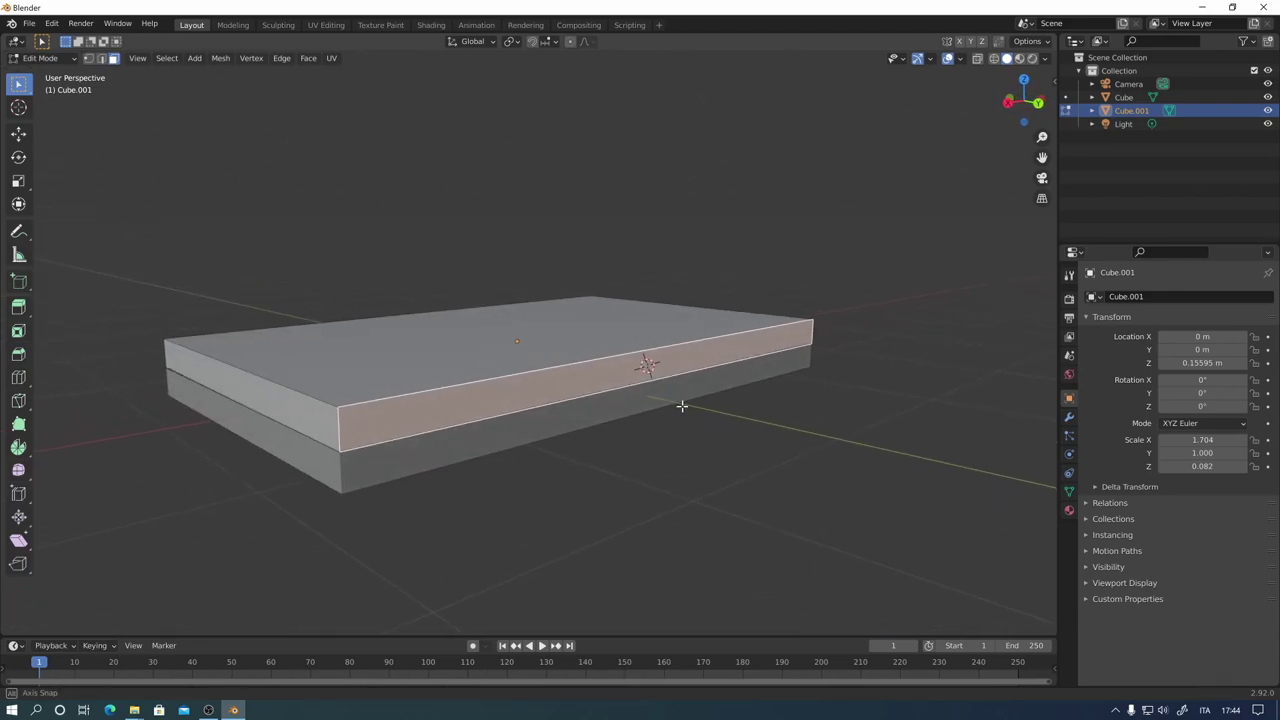
key("2")
left_click(550, 408)
middle_click_drag(580, 444, 591, 442)
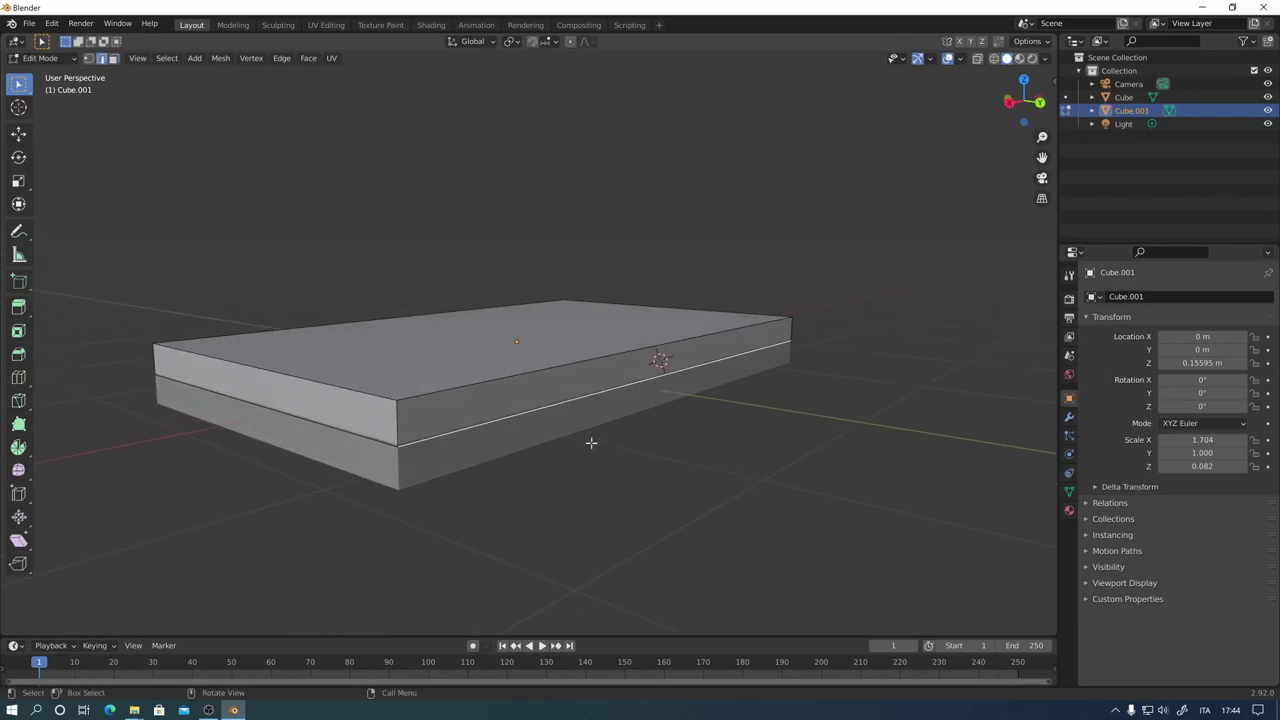
key("shift+s")
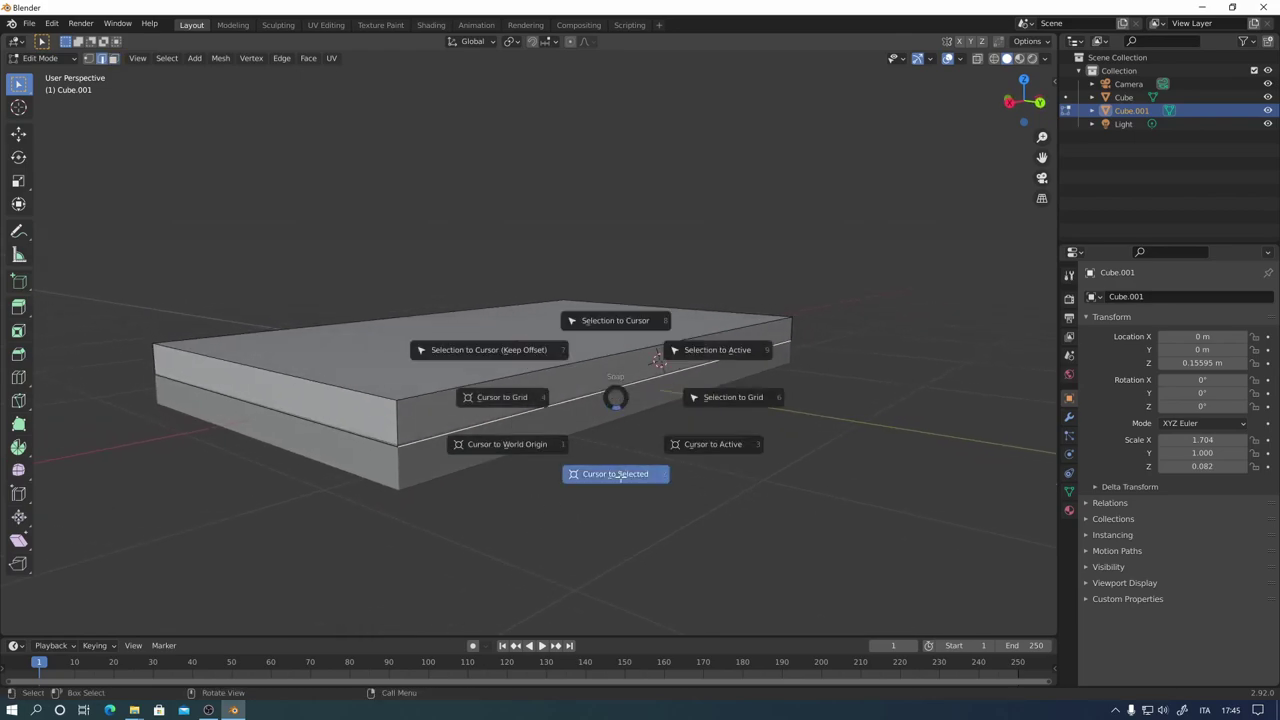
left_click(614, 471)
mouse_move(674, 413)
middle_mouse_down()
mouse_move(694, 434)
mouse_move(678, 396)
middle_mouse_up()
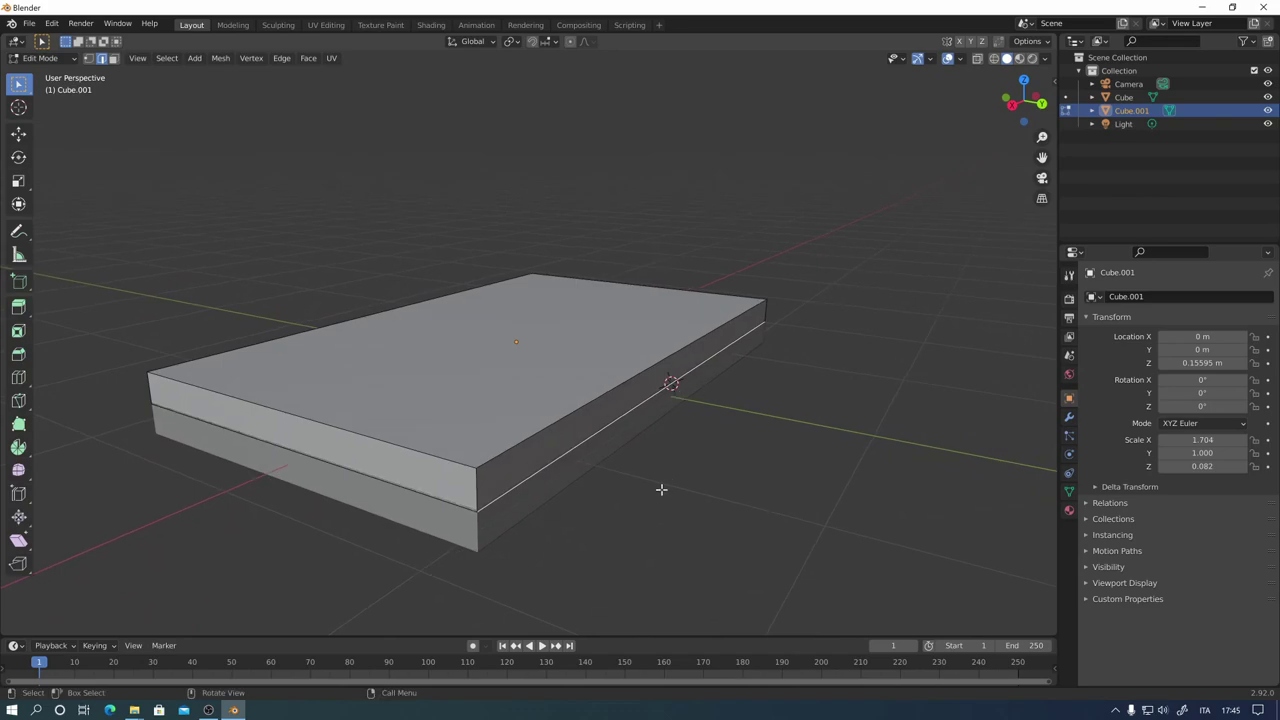
key("Tab")
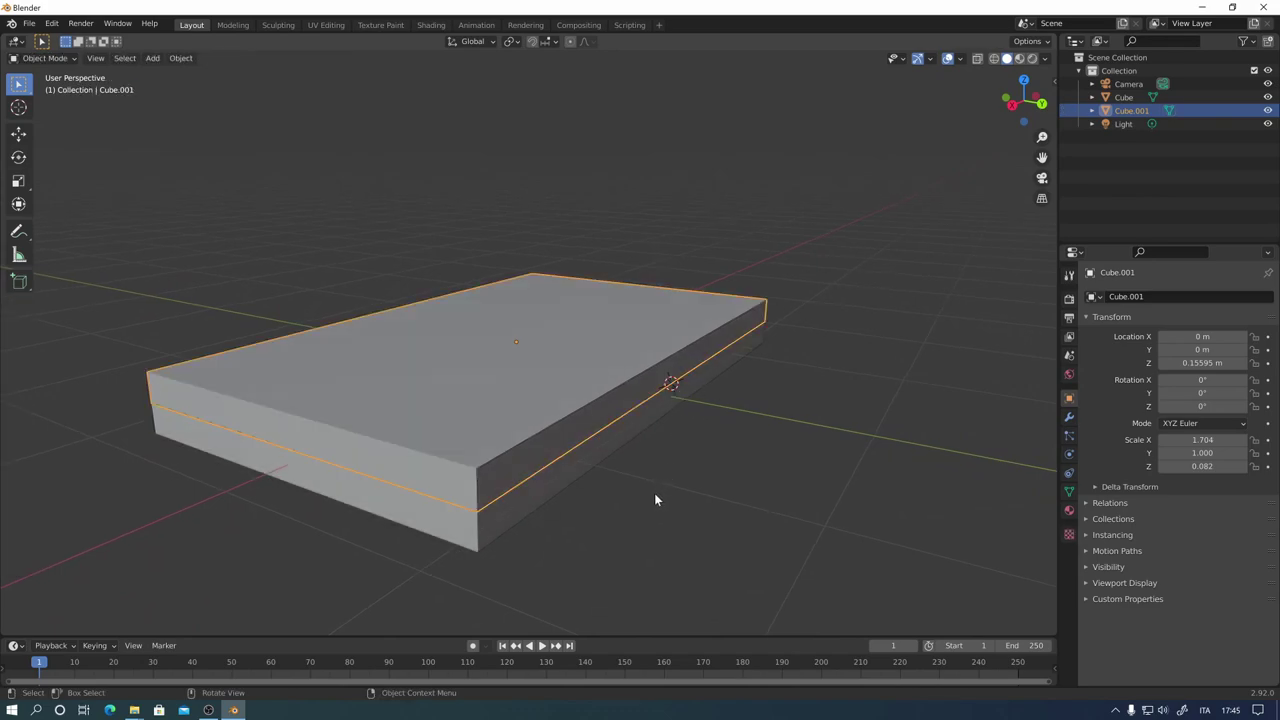
Step: Set Cube.001's origin to the 3D cursor, moving its location to Y 1 m, Z 0.07397 m
right_click(603, 421)
mouse_move(545, 441)
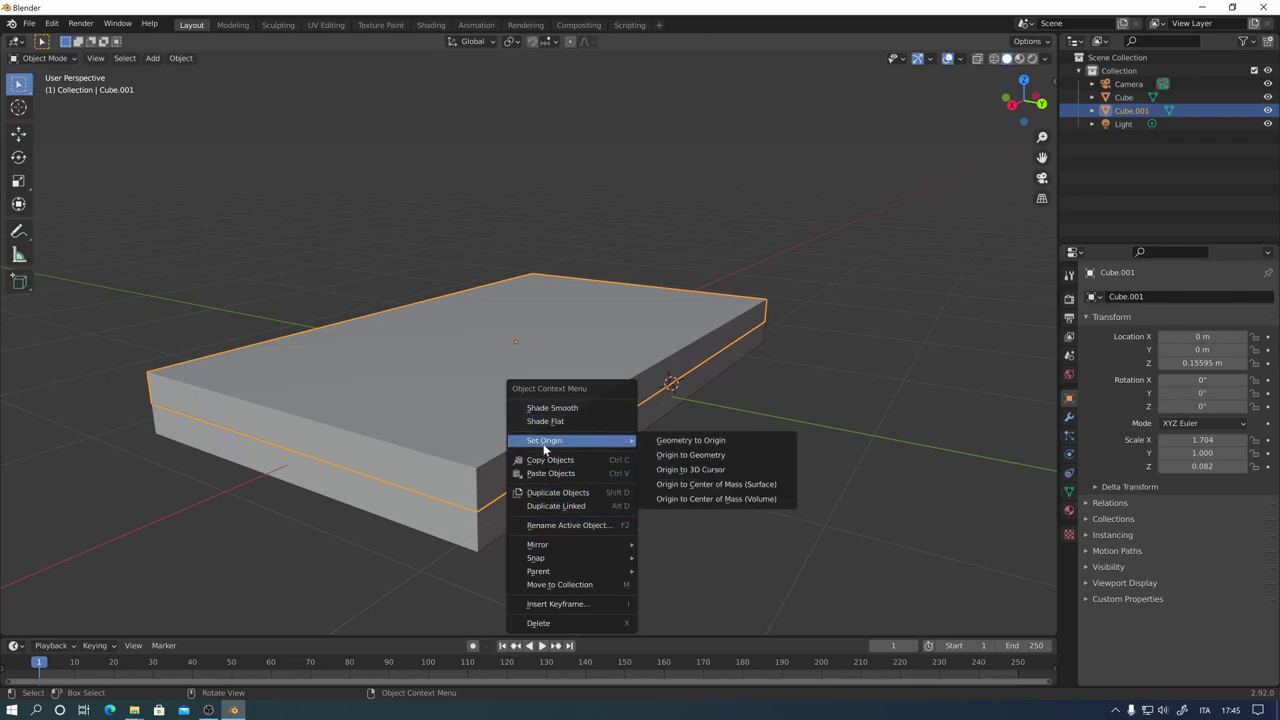
left_click(705, 476)
mouse_move(674, 395)
middle_mouse_down()
mouse_move(707, 513)
mouse_move(725, 513)
middle_mouse_up()
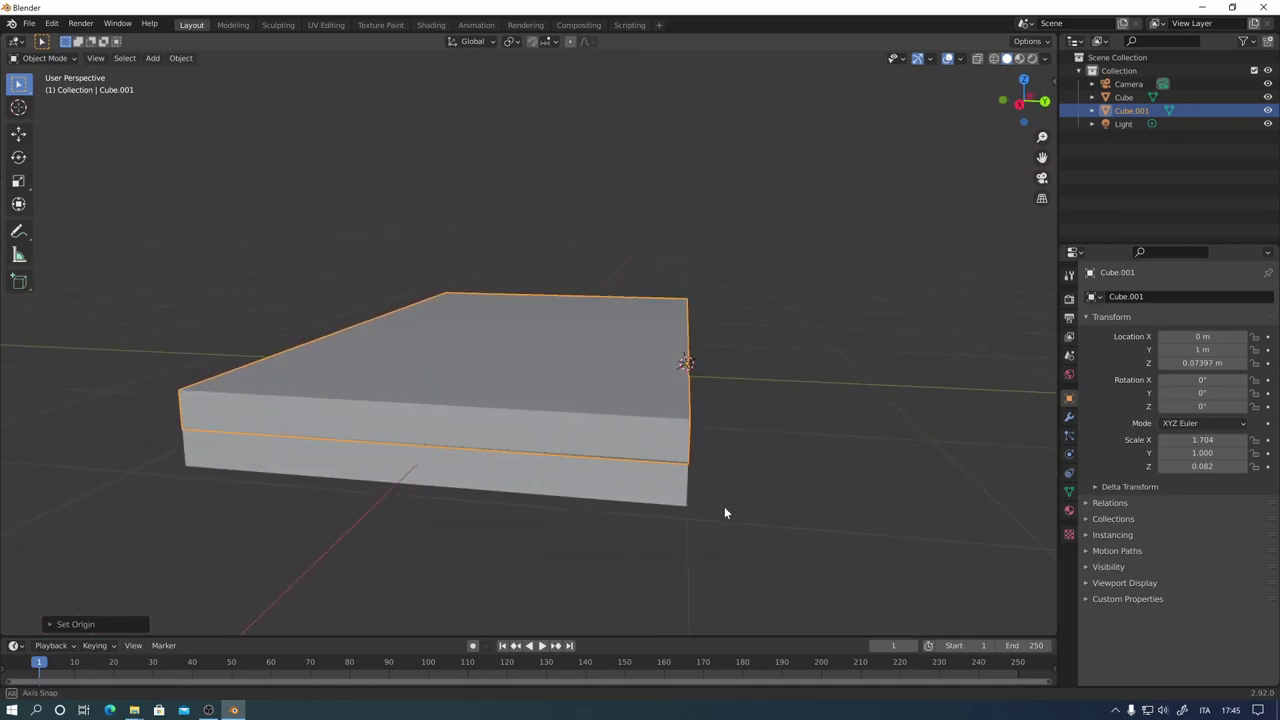
Step: Rotate the upper slab about X twice, tilting it to -71.3°
key("r")
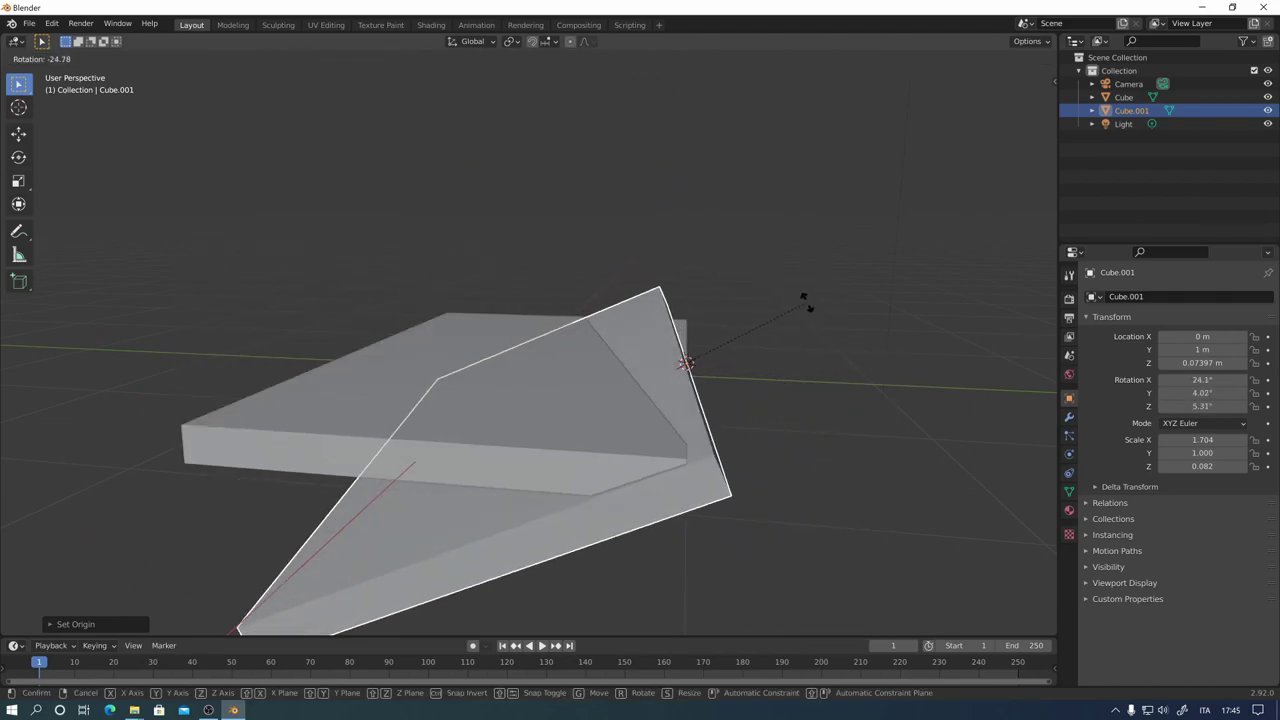
key("x")
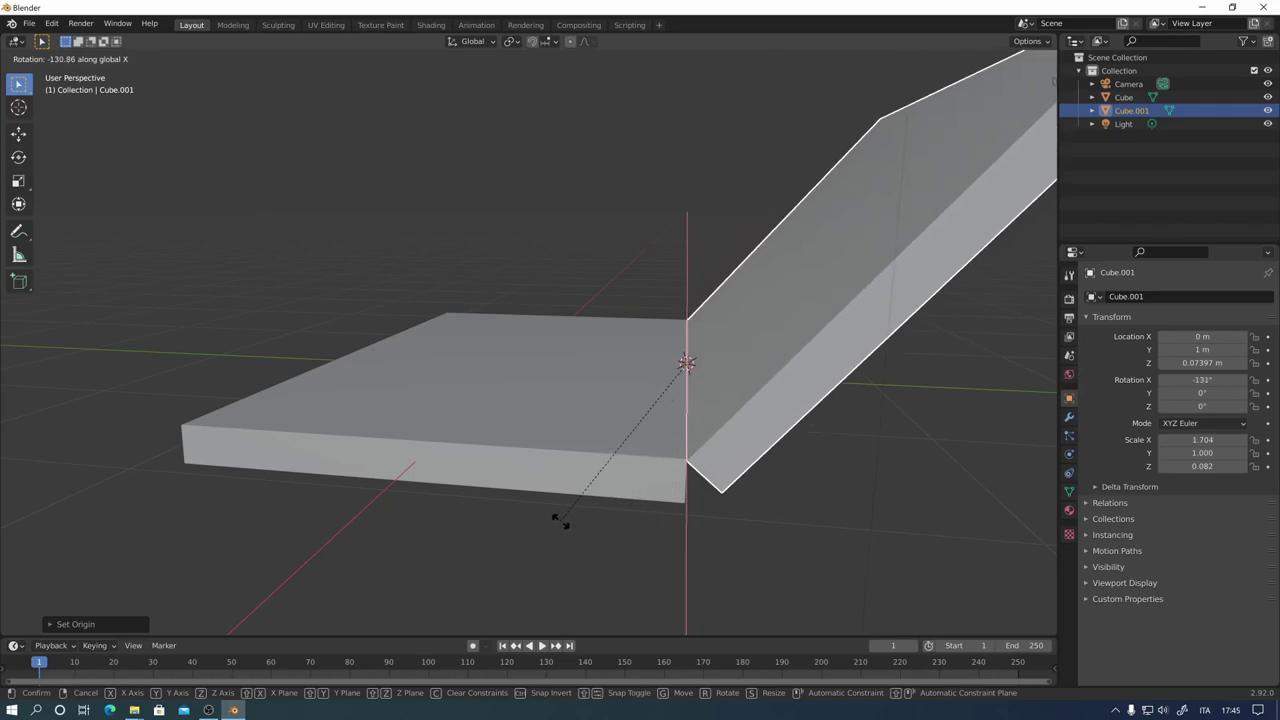
left_click(847, 401)
mouse_move(846, 401)
middle_mouse_down("ctrl")
mouse_move(677, 484)
mouse_move(792, 517)
middle_mouse_up("ctrl")
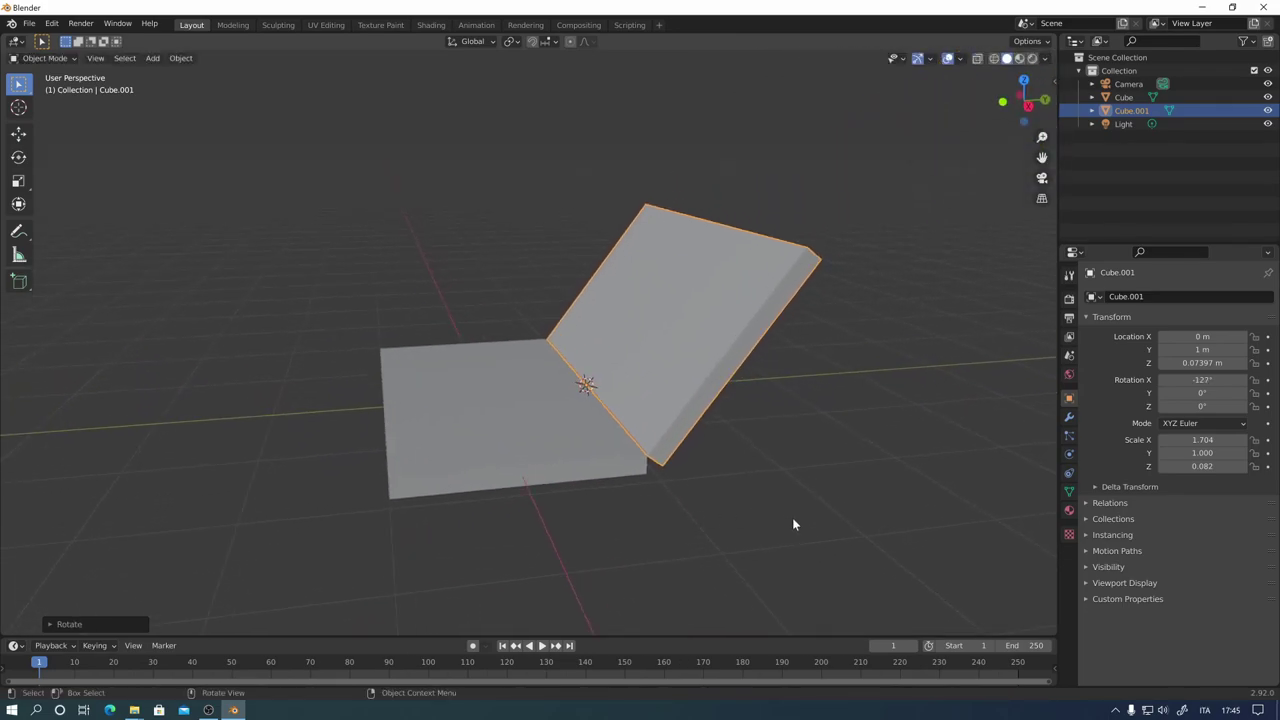
key("r")
key("x")
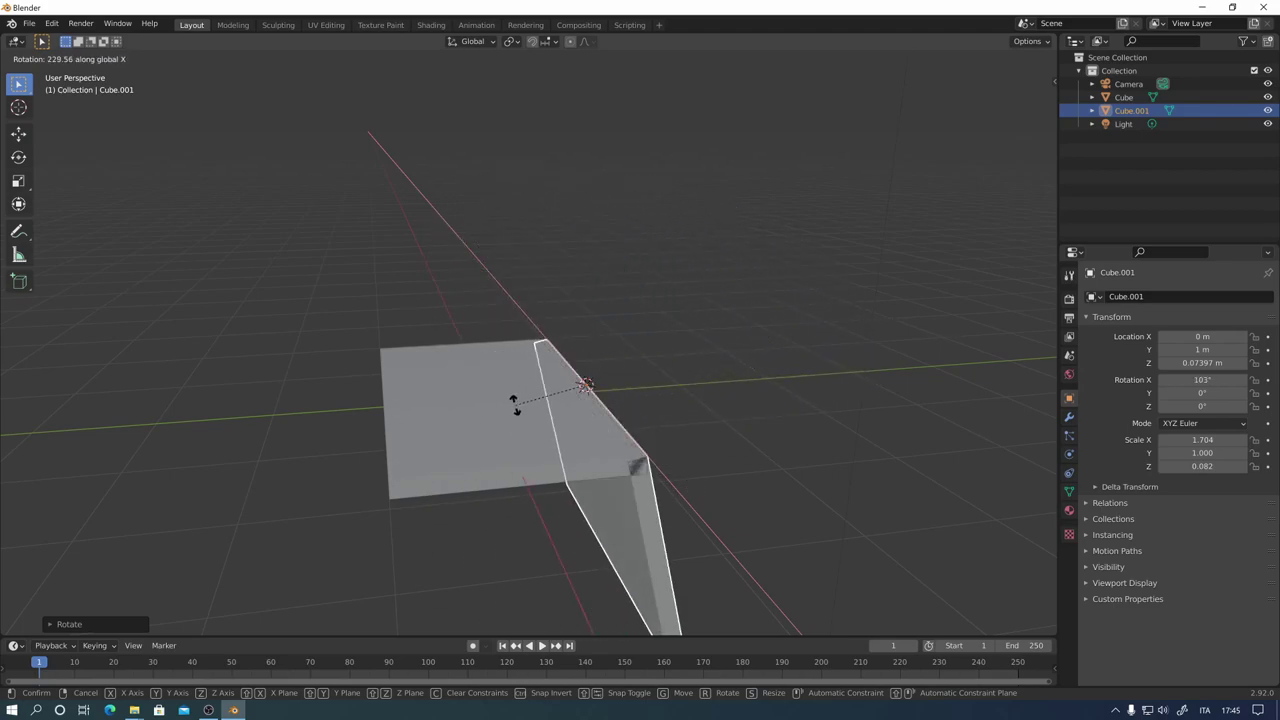
left_click(603, 375)
mouse_move(603, 375)
middle_mouse_down()
mouse_move(733, 500)
mouse_move(851, 518)
mouse_move(656, 531)
mouse_move(742, 547)
mouse_move(665, 555)
middle_mouse_up()
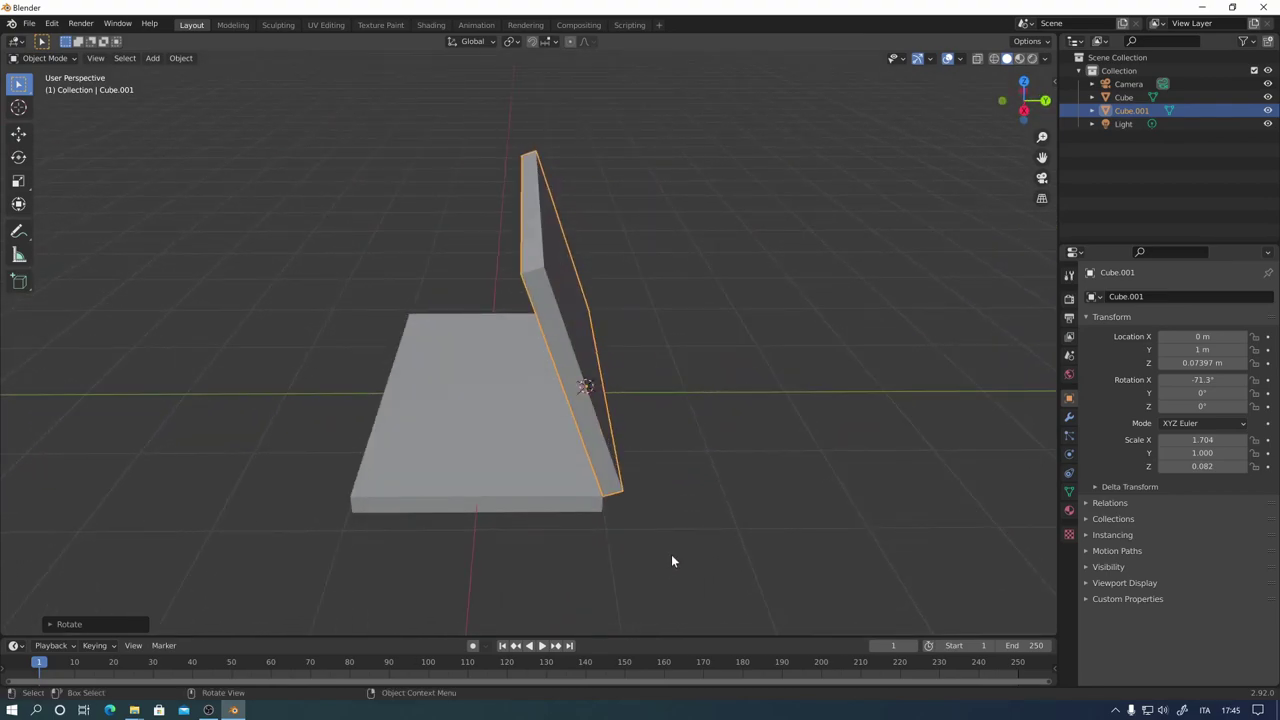
middle_click_drag(712, 487, 679, 526)
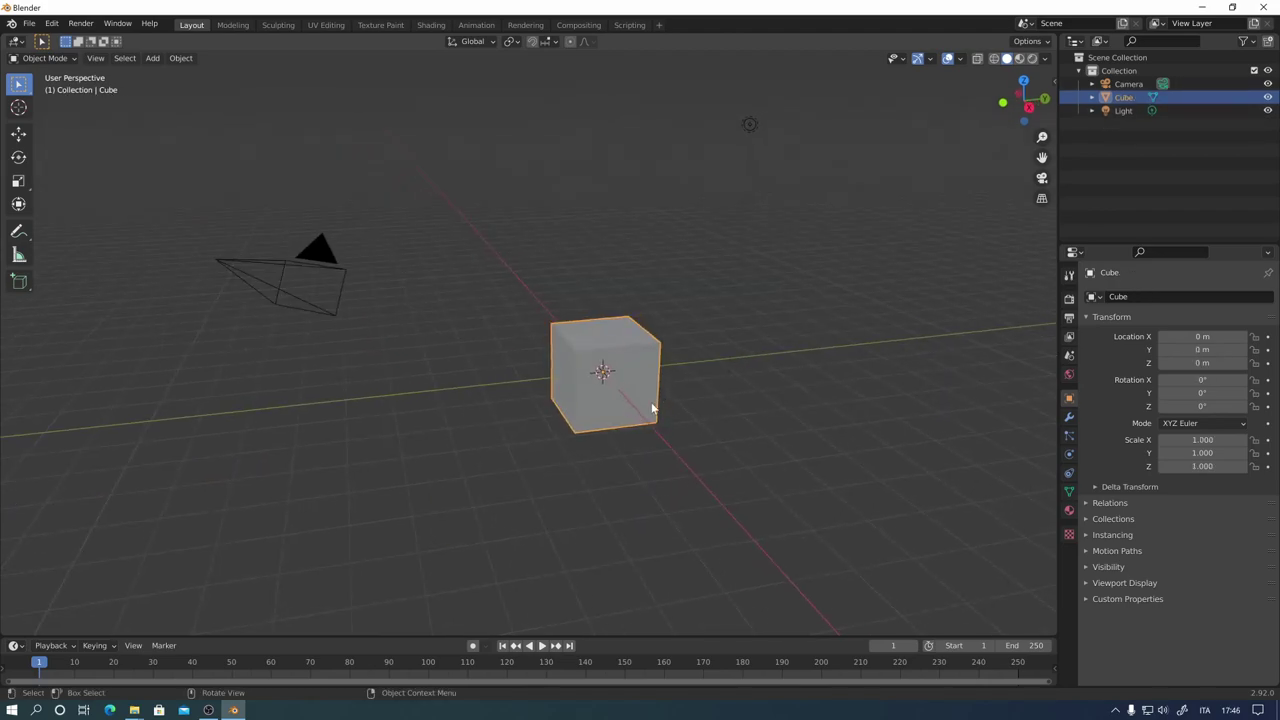
Step: Delete the cube, leaving only Camera and Light, and switch to top orthographic view
key("x")
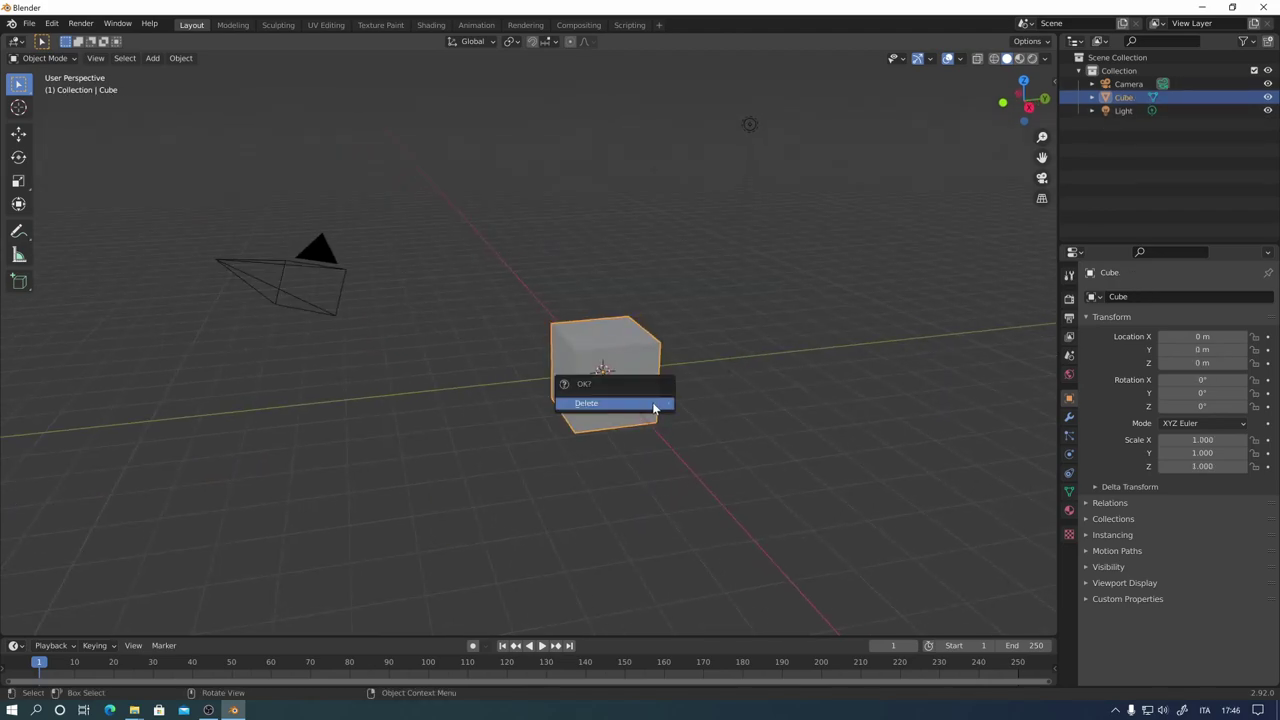
left_click(657, 404)
middle_click_drag(662, 437, 690, 456)
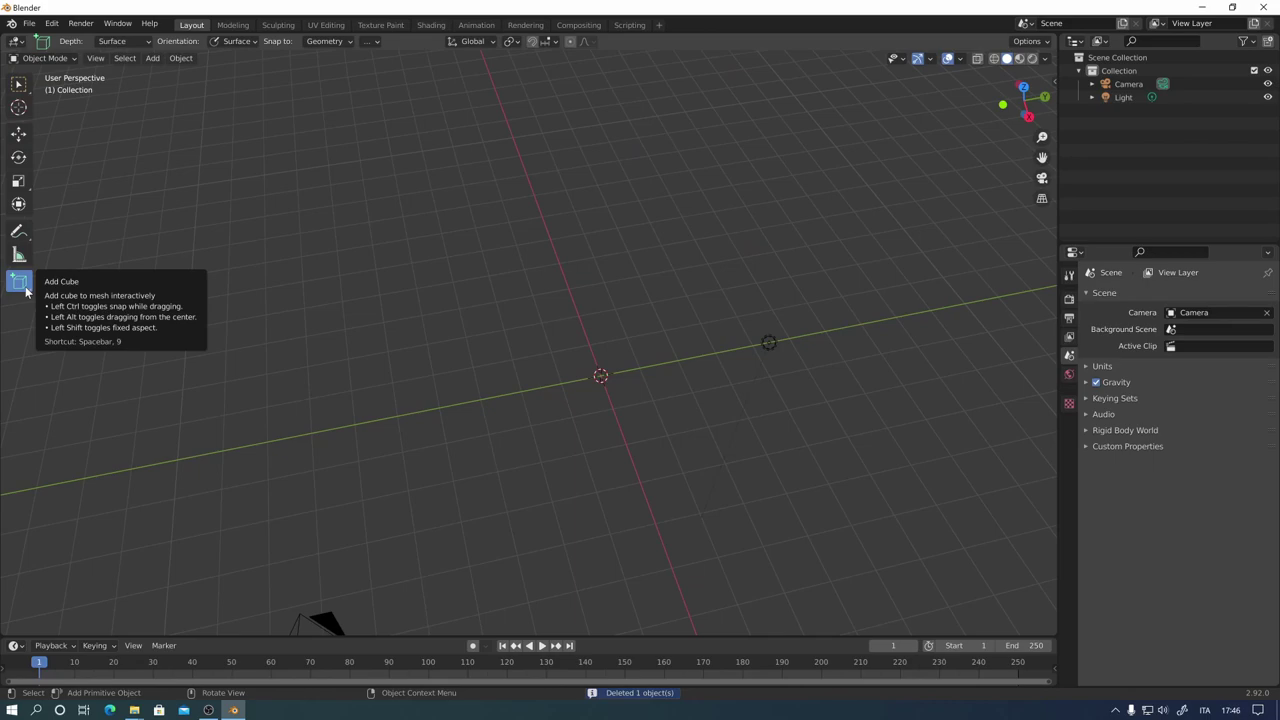
key("KP_7")
left_click_drag(18, 282, 116, 333)
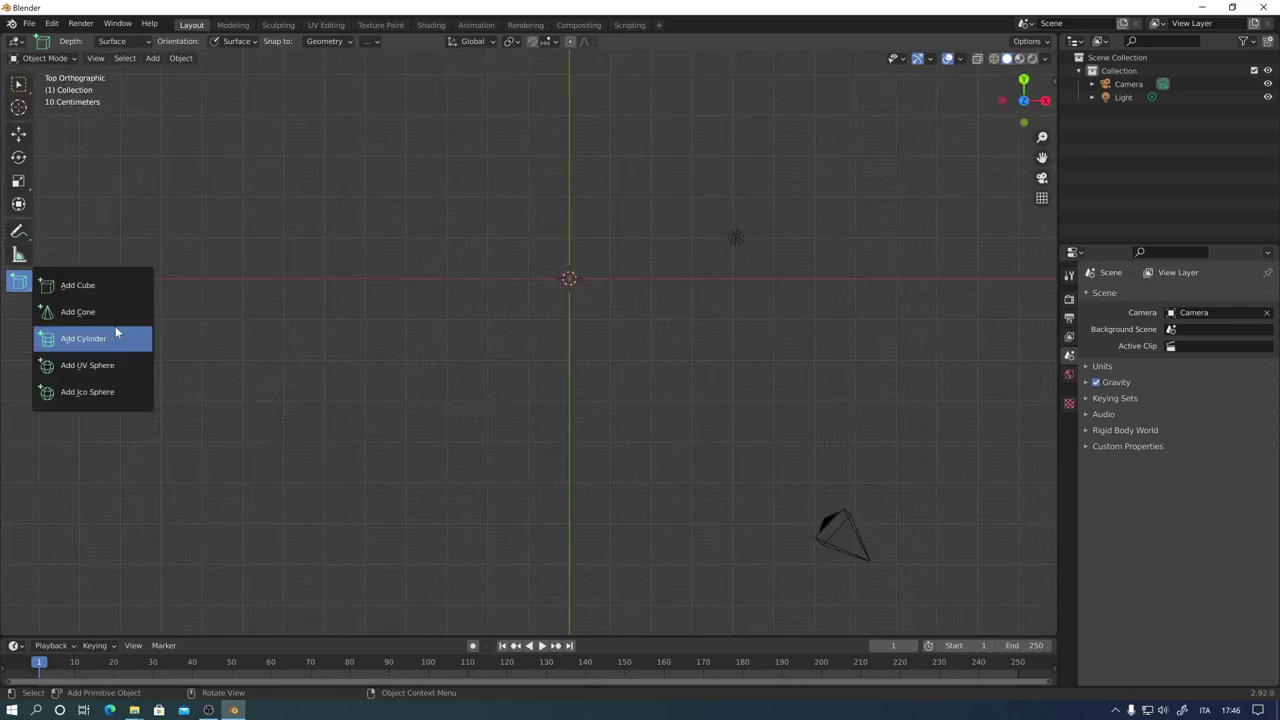
Step: Draw a flat cylinder base at the origin with the interactive Add Cylinder tool
left_click(114, 338)
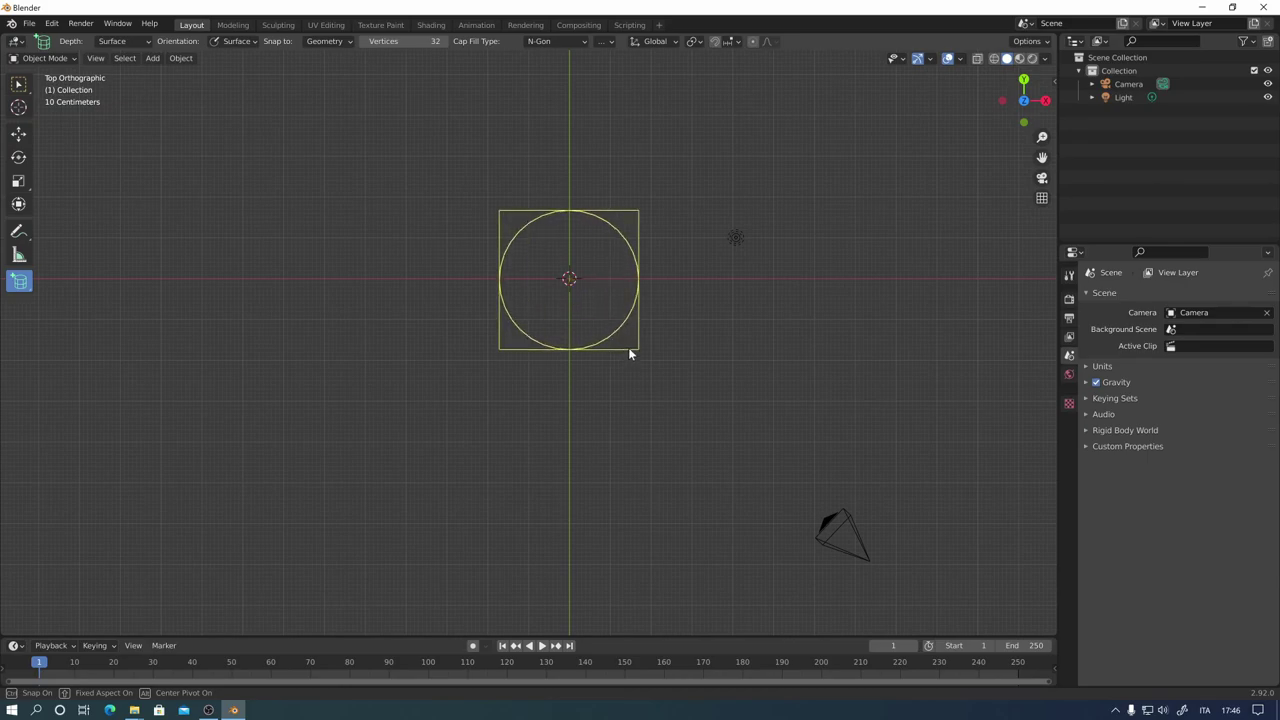
left_click_drag(632, 338, 627, 346, "alt")
left_click(632, 327)
mouse_move(632, 325)
middle_mouse_down()
mouse_move(660, 364)
mouse_move(697, 286)
mouse_move(630, 348)
middle_mouse_up()
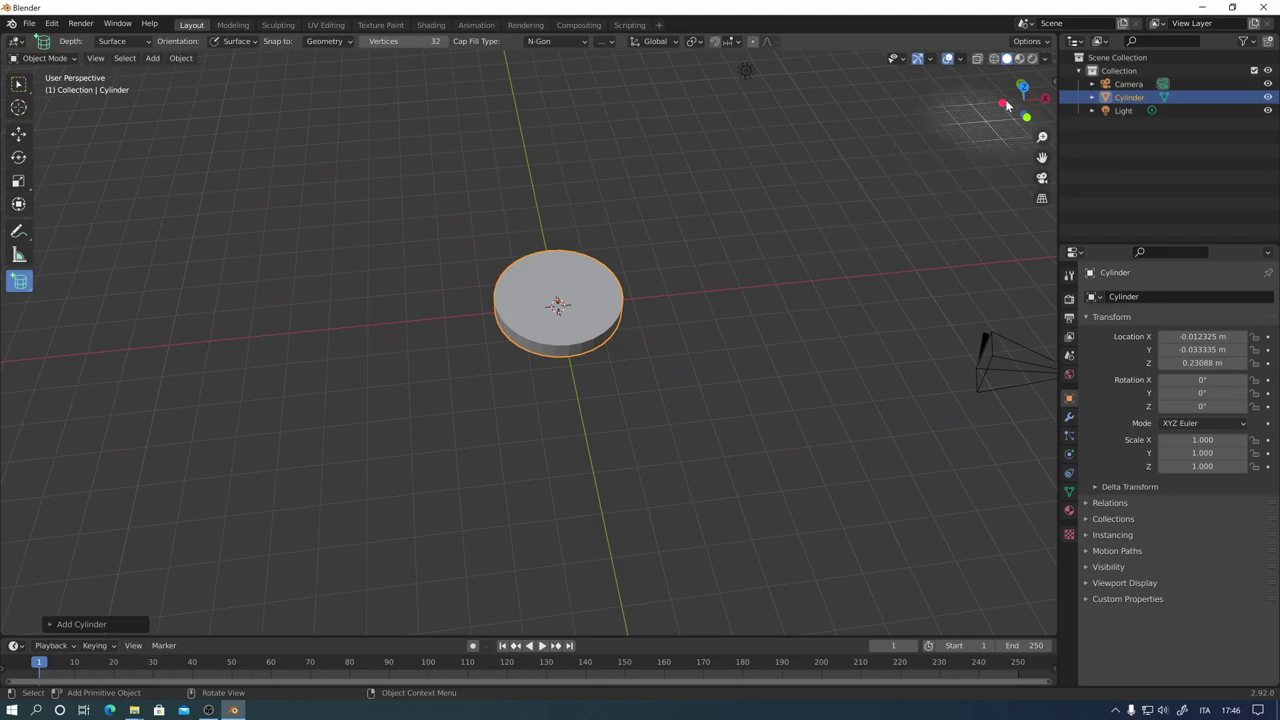
left_click(1046, 58)
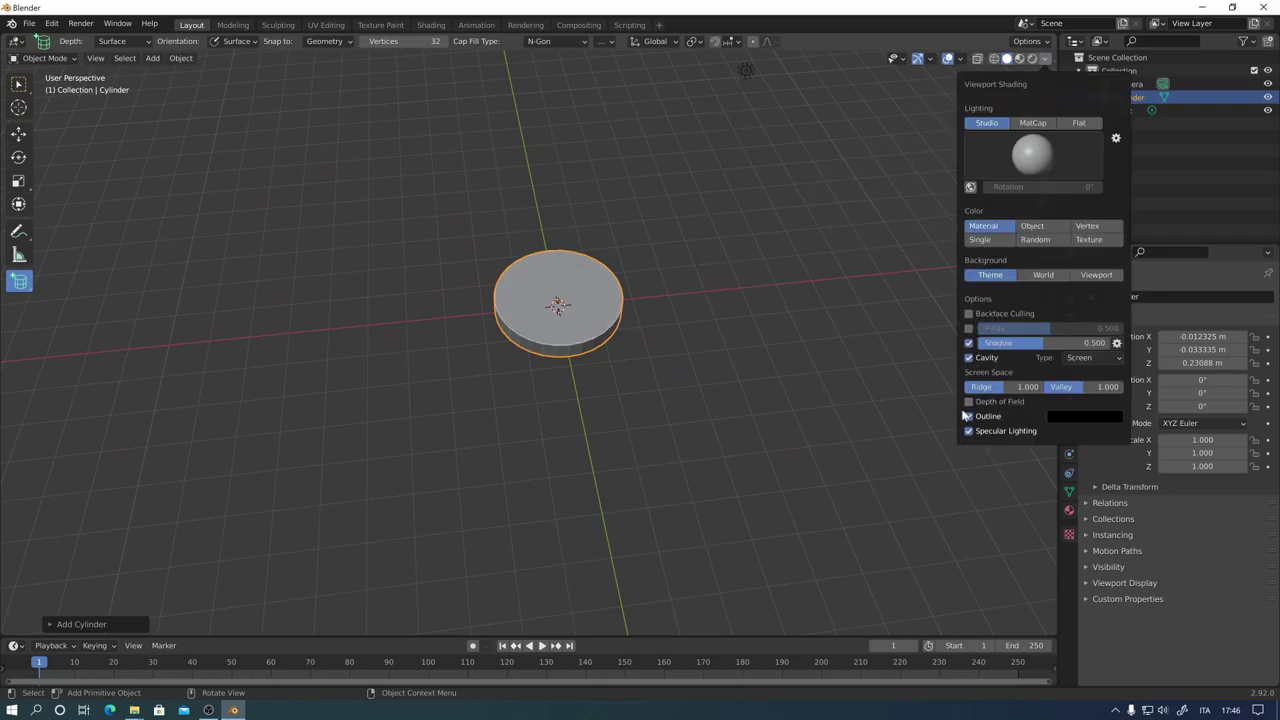
Step: From top view, draw a smaller, thinner disc stacked on the cylinder's top
middle_click_drag(705, 430, 690, 447)
key("KP_7")
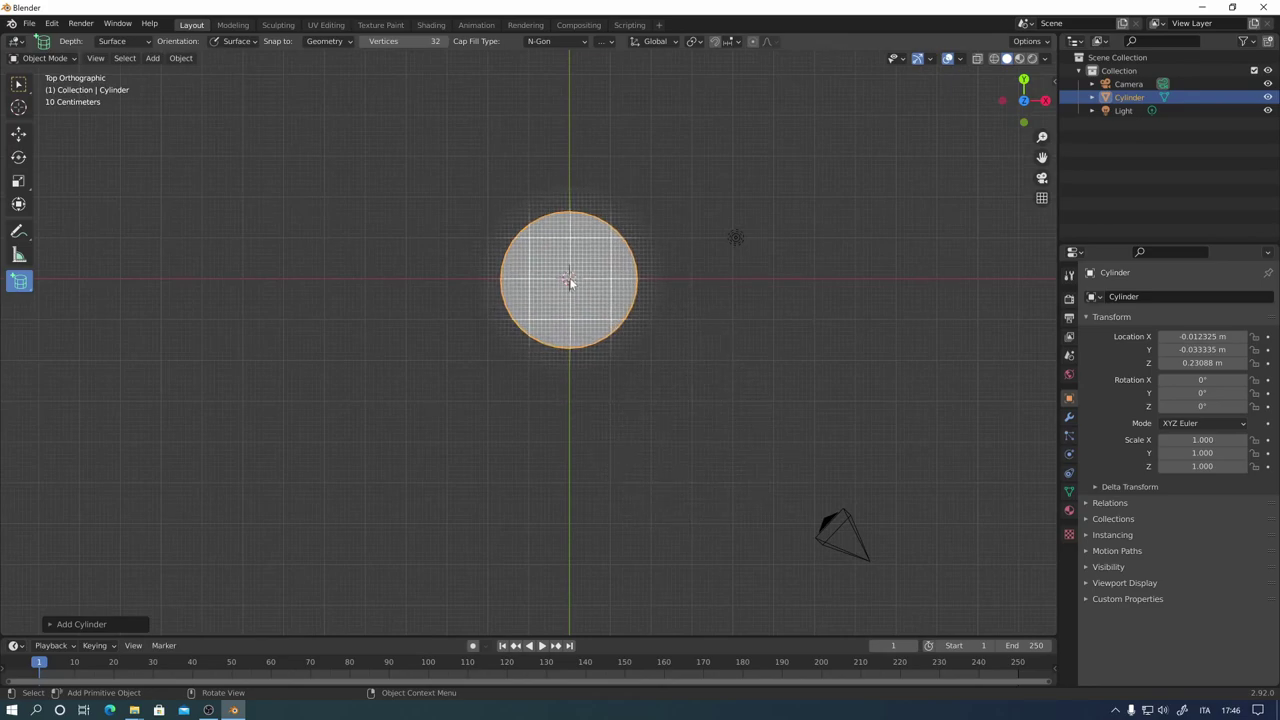
left_click_drag(617, 320, 620, 320)
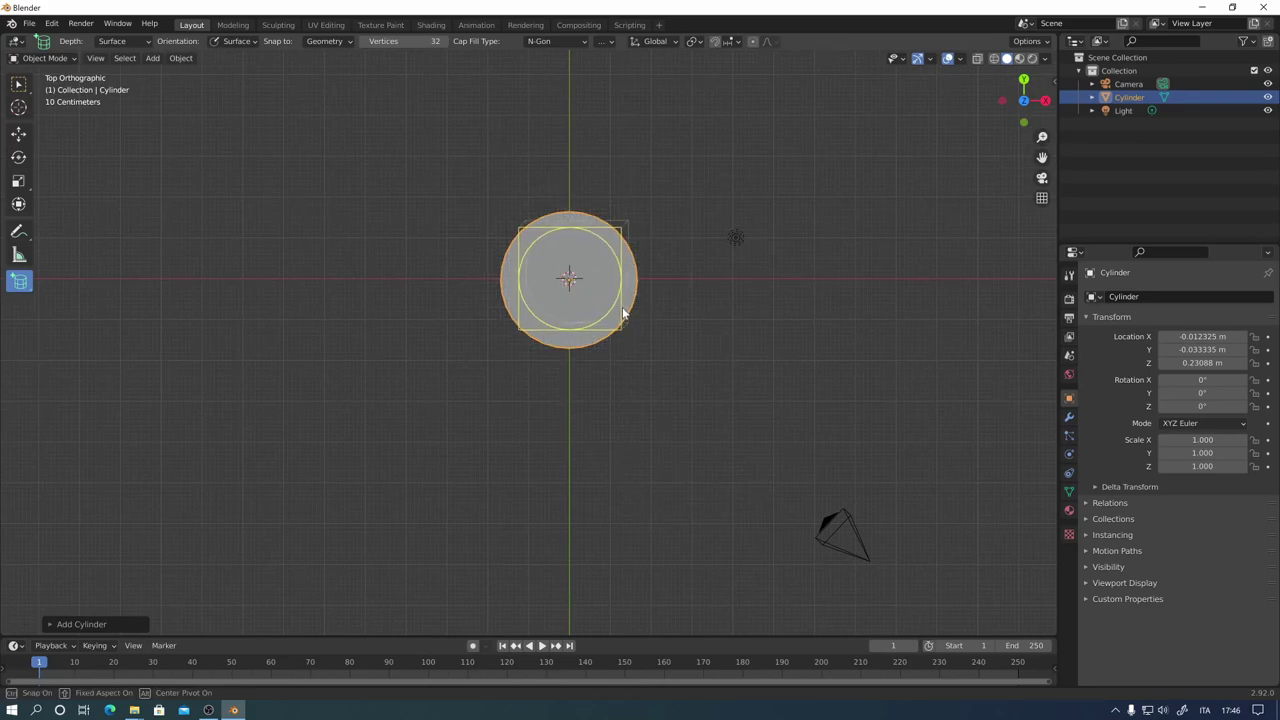
left_click(622, 340)
mouse_move(622, 348)
middle_mouse_down()
mouse_move(691, 380)
mouse_move(757, 240)
middle_mouse_up()
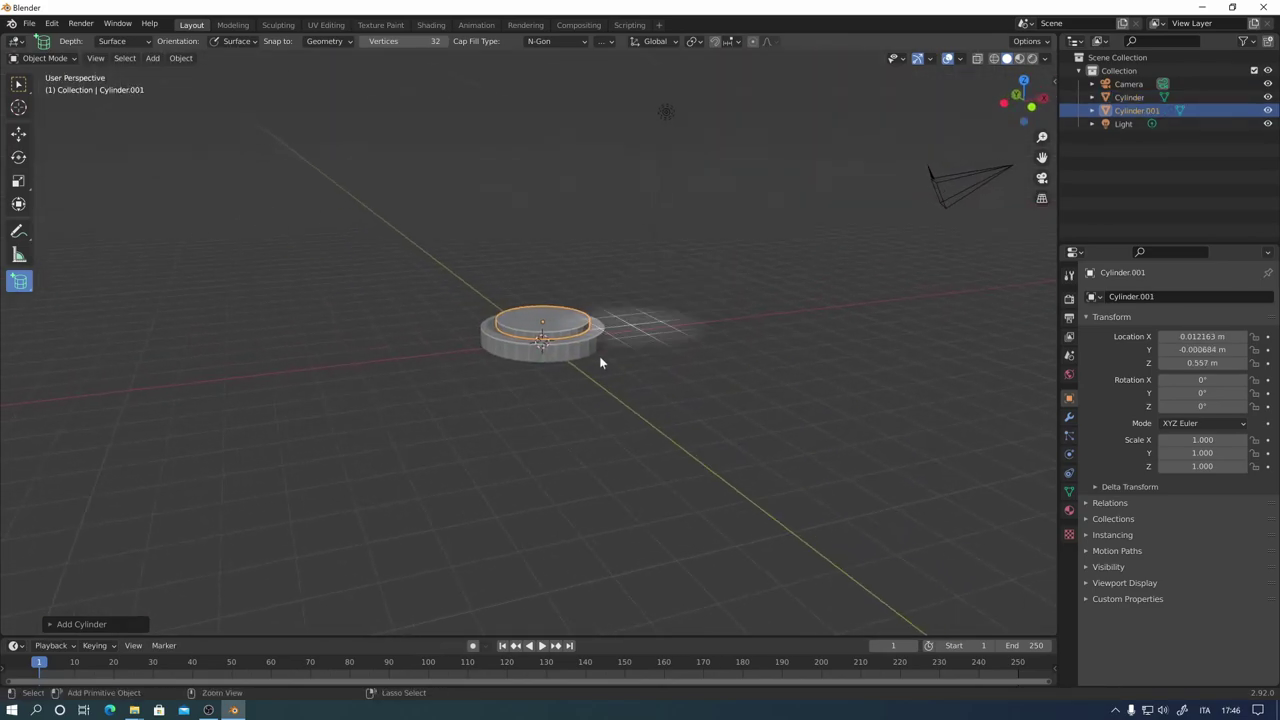
scroll(600, 362, "up", 5)
Step: Duplicate the base cylinder, enlarge it slightly and lower it as a wider lower tier
middle_click_drag(719, 300, 698, 334)
key("shift+d")
key("s")
key("g")
key("z")
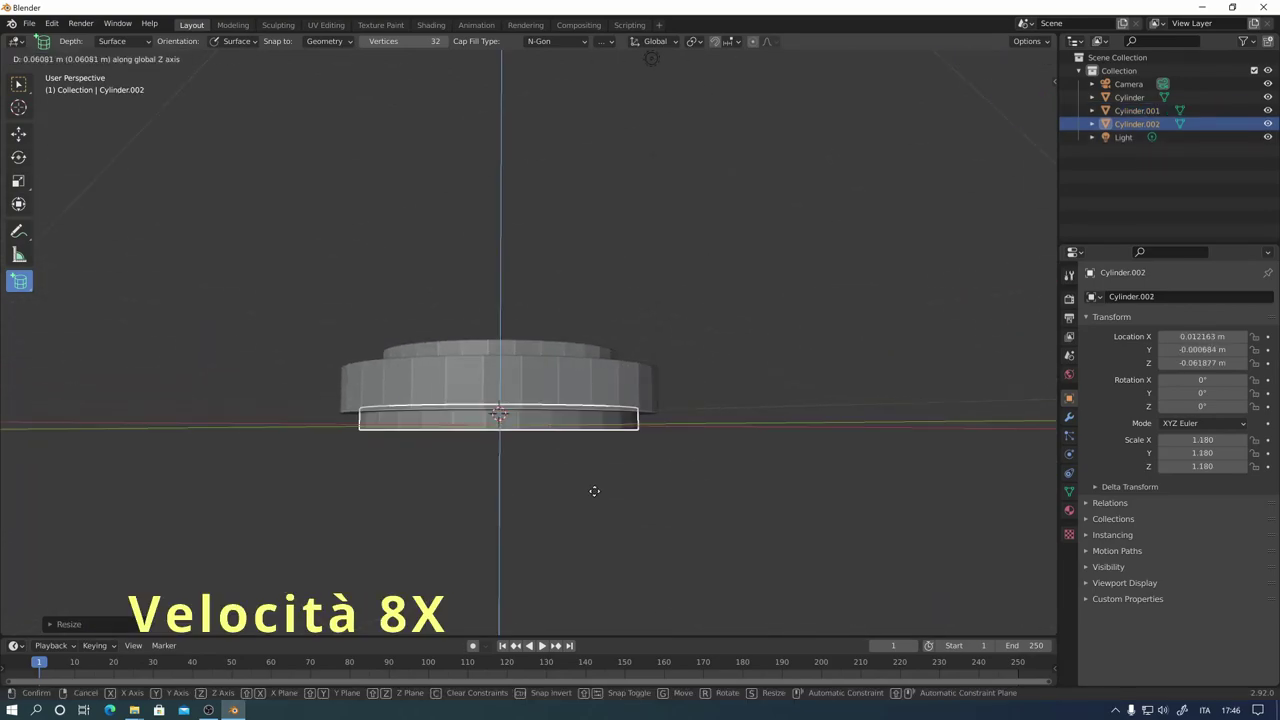
left_click(594, 491)
Step: Draw a small cylinder on the top disc and inset its top face
key("KP_7")
left_click_drag(490, 243, 530, 260)
middle_click_drag(600, 300, 753, 356)
key("Tab")
key("i")
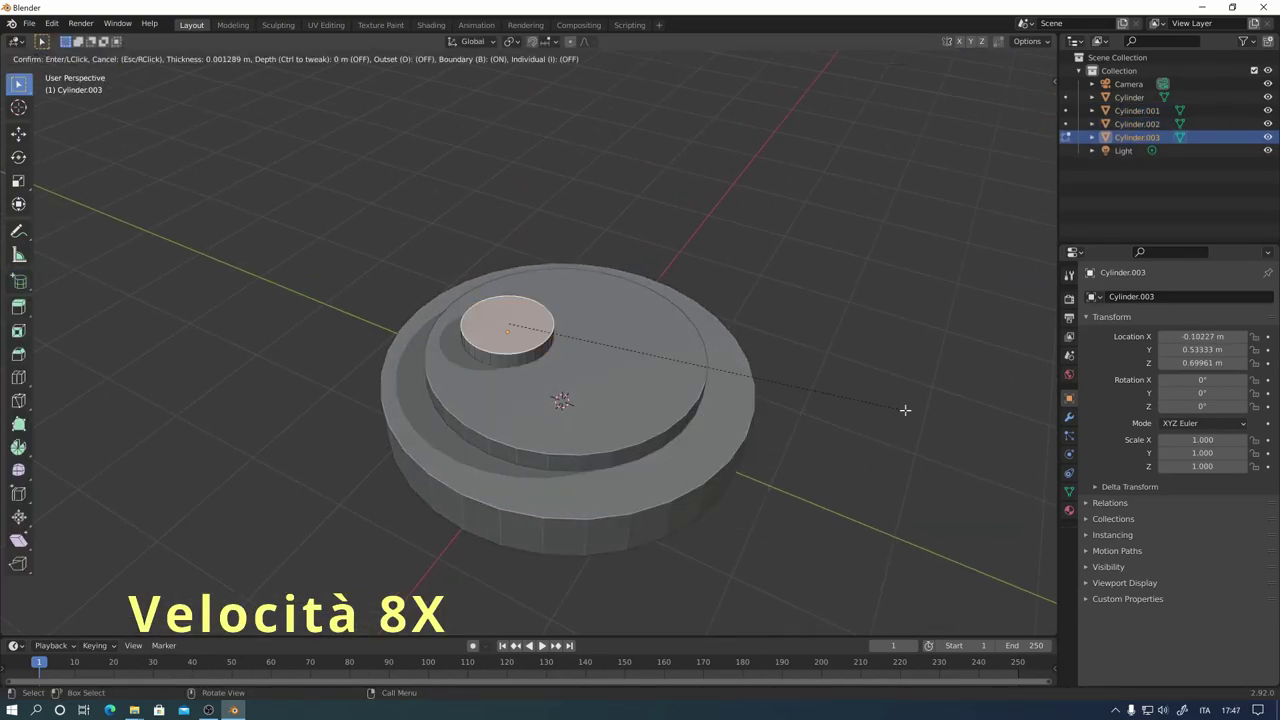
left_click(905, 410)
right_click(905, 410)
left_click(890, 406)
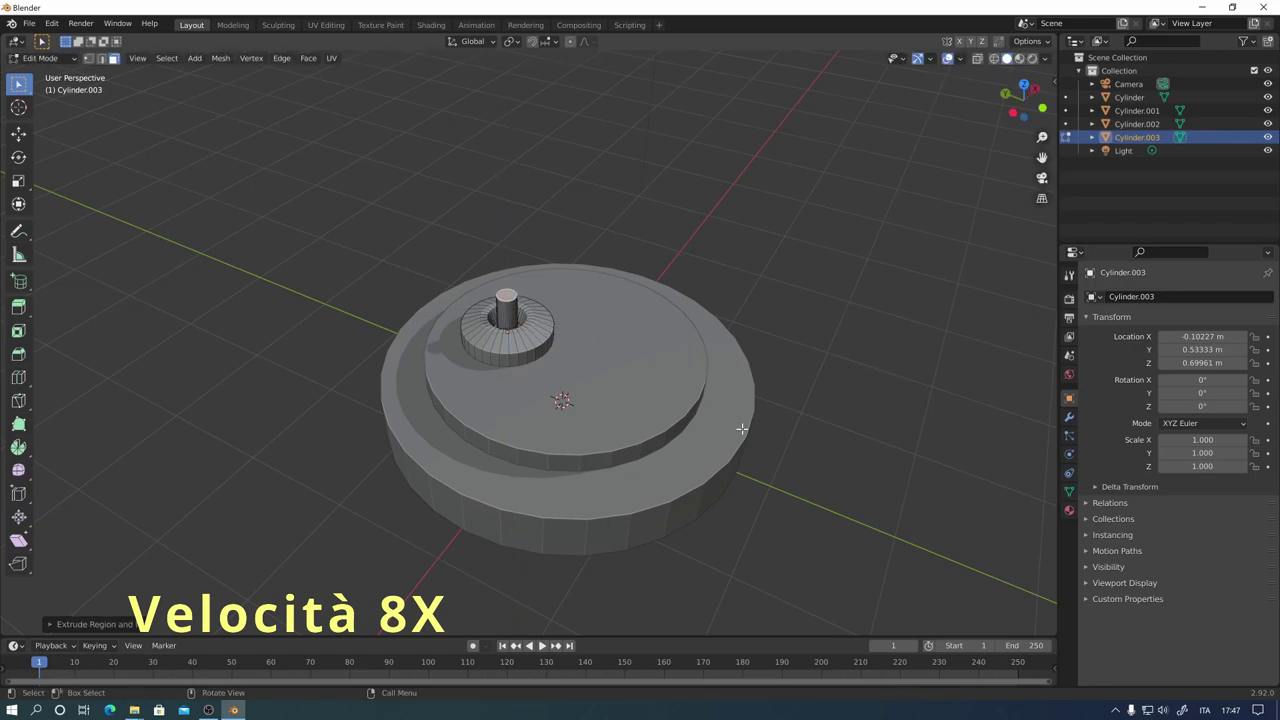
Step: Inset the top face again into a narrow antenna tip and duplicate the antenna beside it
middle_click_drag(741, 428, 885, 453)
key("i")
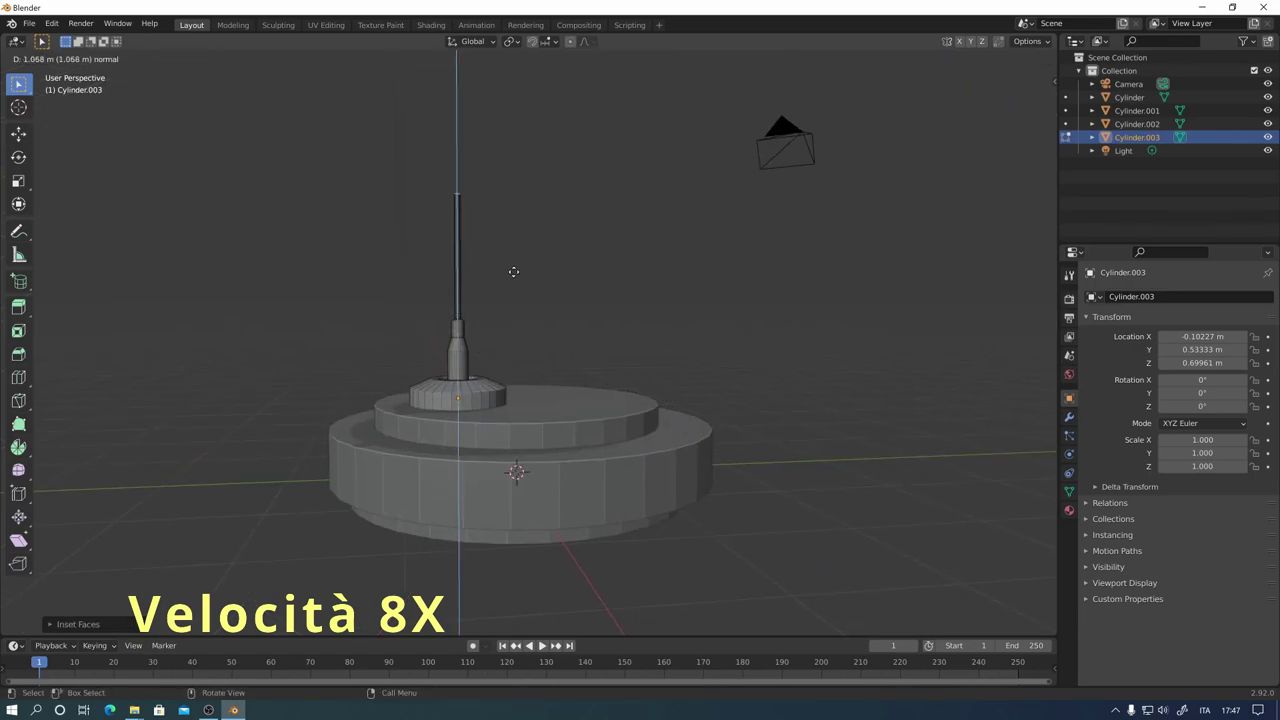
left_click(628, 273)
middle_click_drag(628, 273, 600, 300)
key("shift+d")
middle_click_drag(660, 380, 578, 423)
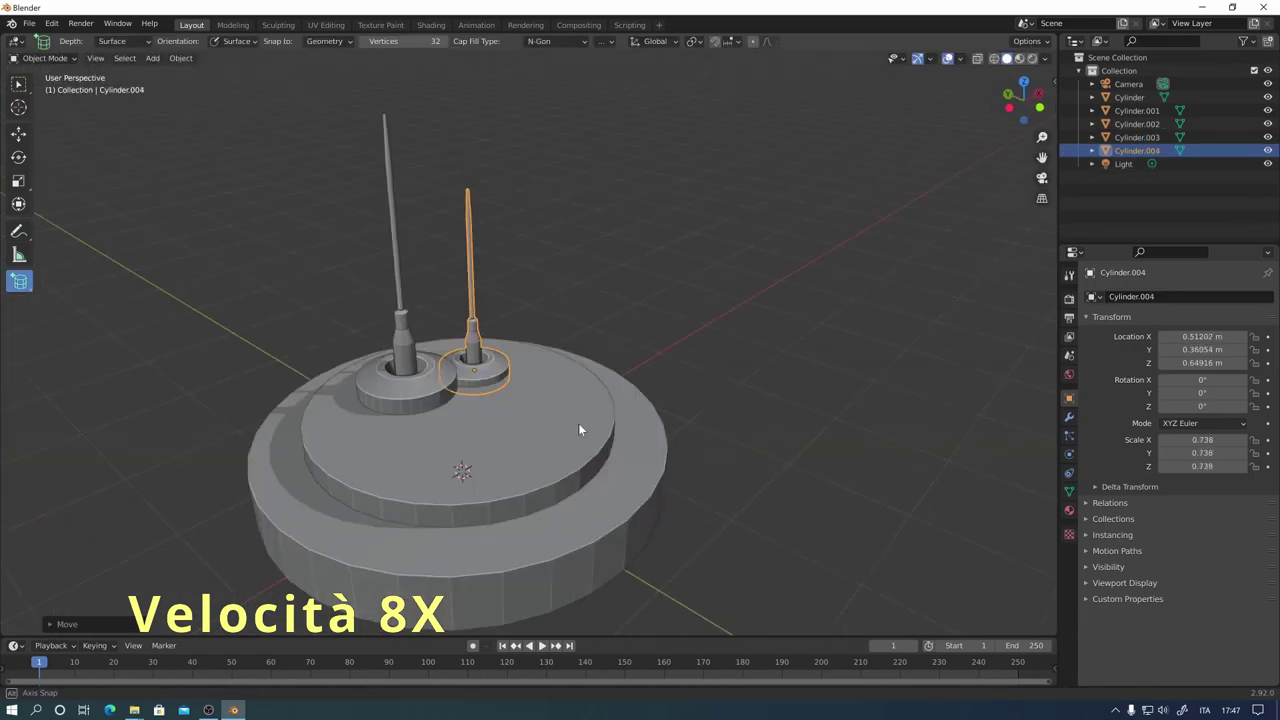
Step: Inset three side faces of the base cylinder as recessed window panels
middle_click_drag(569, 167, 537, 314)
key("Tab")
left_click(571, 354)
key("Tab")
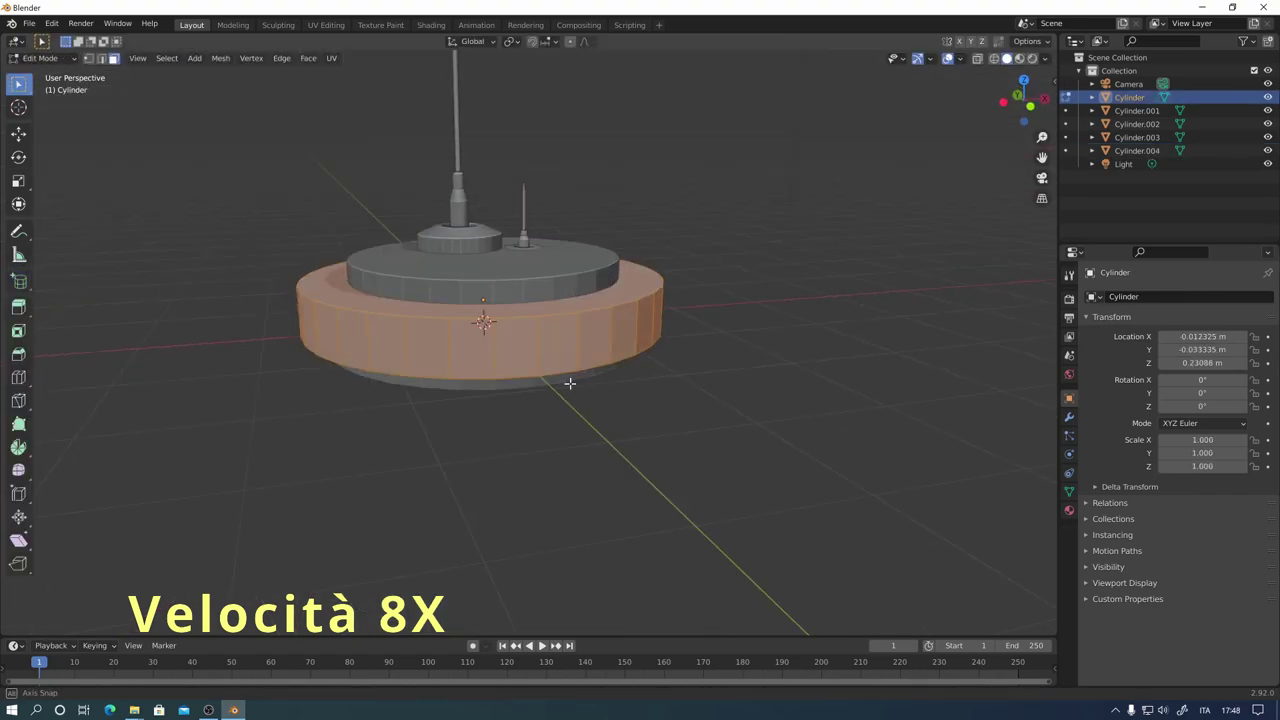
left_click(610, 370)
left_click(398, 345, "shift")
key("i")
mouse_move(620, 456)
middle_mouse_down()
mouse_move(700, 420)
mouse_move(795, 419)
mouse_move(627, 523)
middle_mouse_up()
left_click(903, 405)
left_click(894, 409)
key("Tab")
Step: Add a UV sphere under the body and stretch it taller to Z scale 1.750
left_click(528, 285)
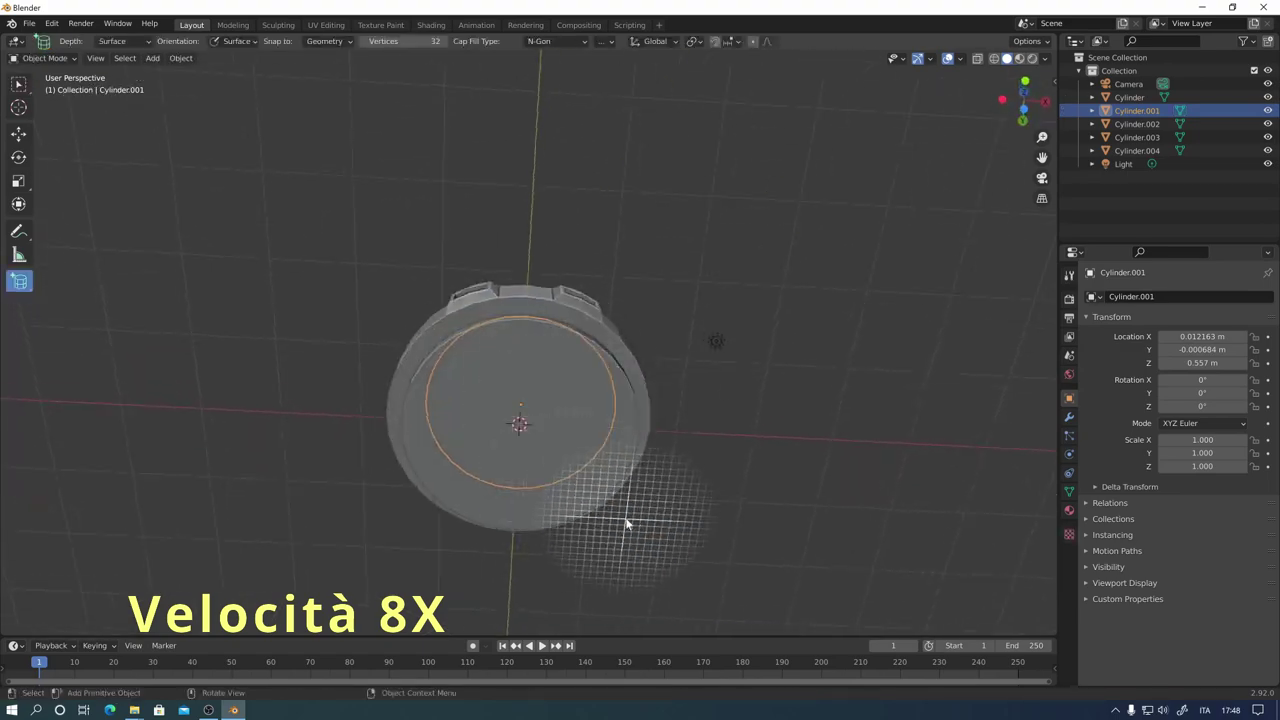
key("KP_7")
left_click_drag(19, 281, 86, 363)
left_click_drag(524, 275, 616, 338)
left_click(590, 300)
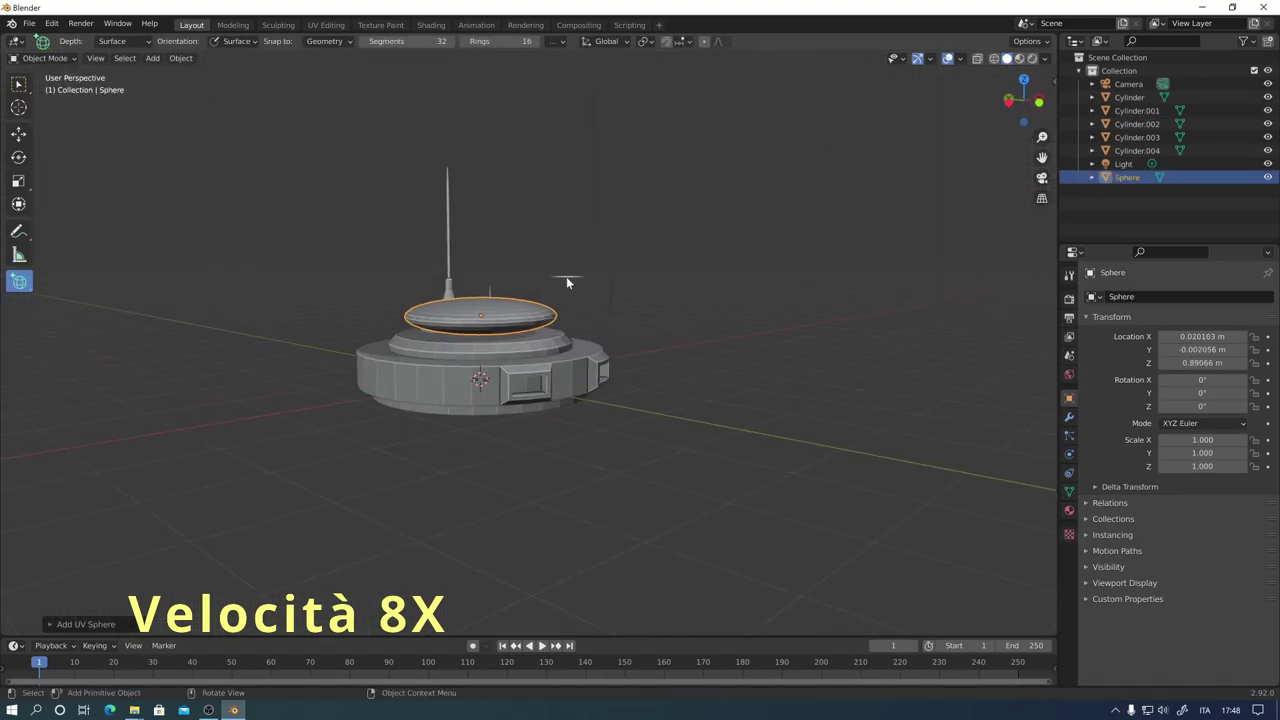
mouse_move(566, 276)
middle_mouse_down()
mouse_move(528, 534)
mouse_move(751, 532)
middle_mouse_up()
key("KP_1")
left_click_drag(19, 281, 121, 355)
Step: Draw a small cylinder, Cylinder.005, beside the body
left_click(121, 348)
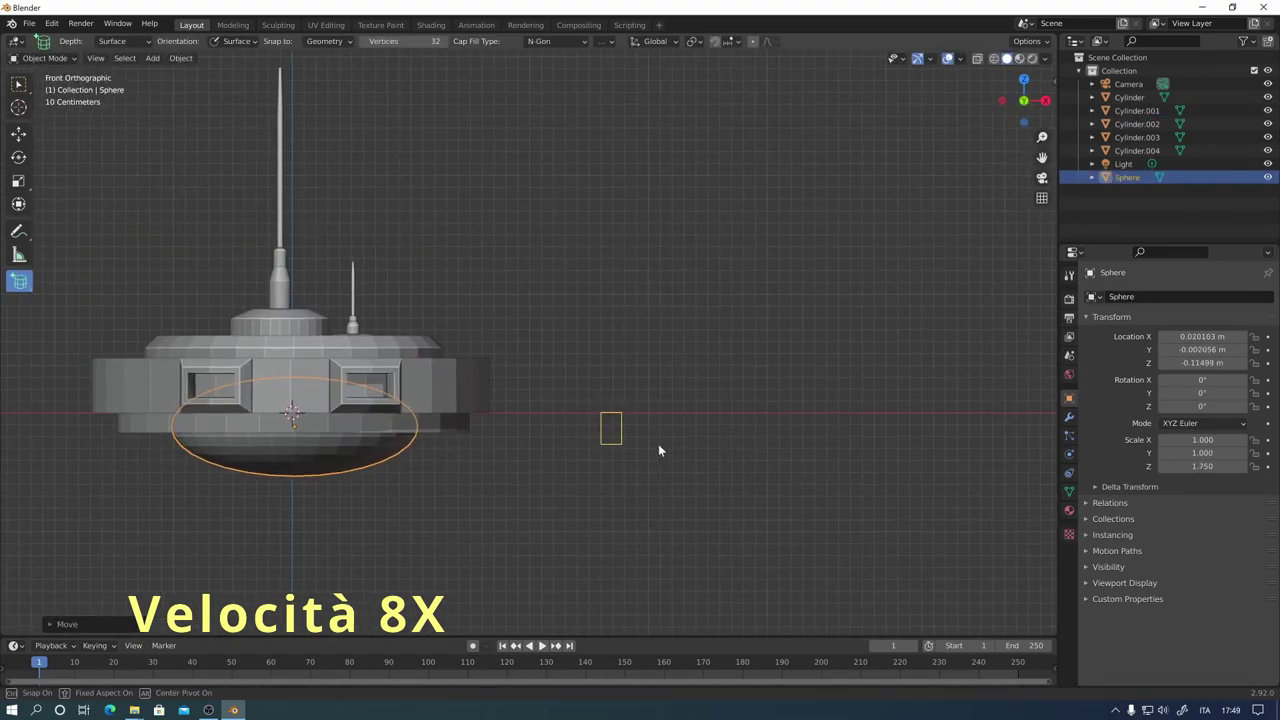
key("KP_7")
left_click_drag(640, 232, 680, 269)
left_click(680, 269)
middle_click_drag(770, 317, 657, 354, "shift")
left_click_drag(19, 281, 21, 283)
Step: Draw a long box beside the cylinder as the arm base and resize its length
left_click(78, 285)
left_click_drag(574, 272, 801, 288)
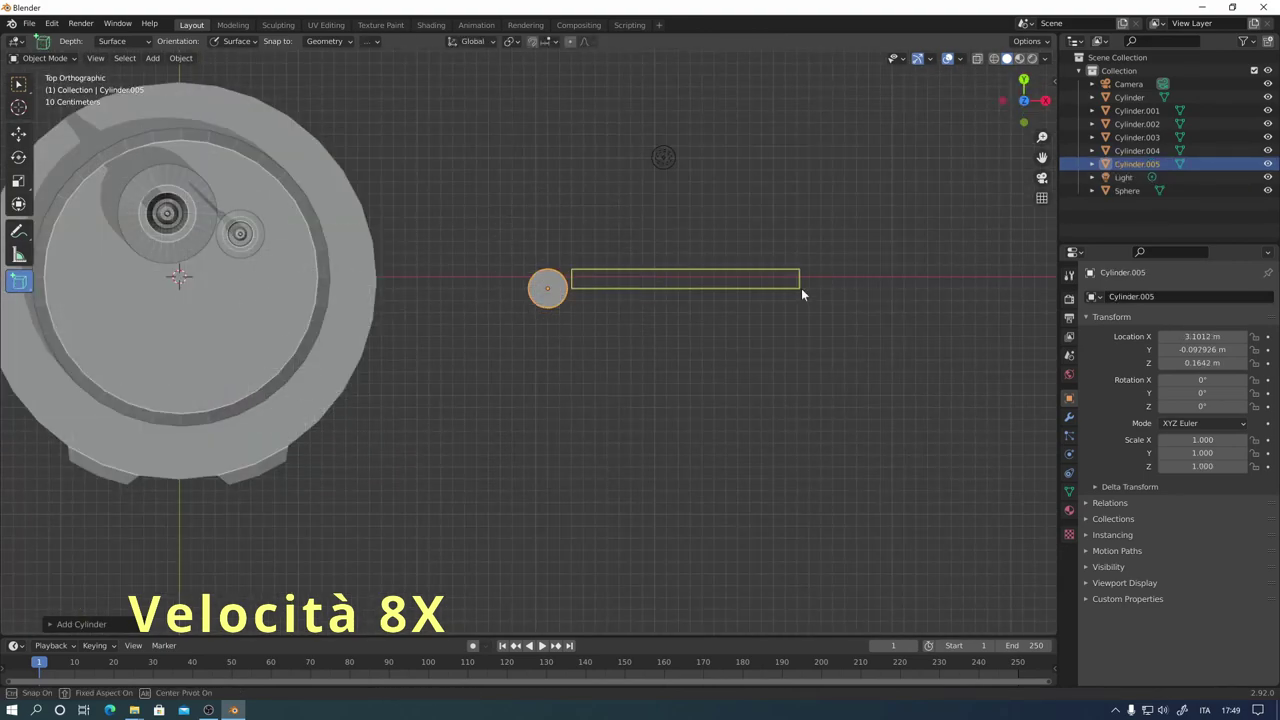
middle_click_drag(801, 288, 643, 496)
key("KP_1")
left_click(557, 466)
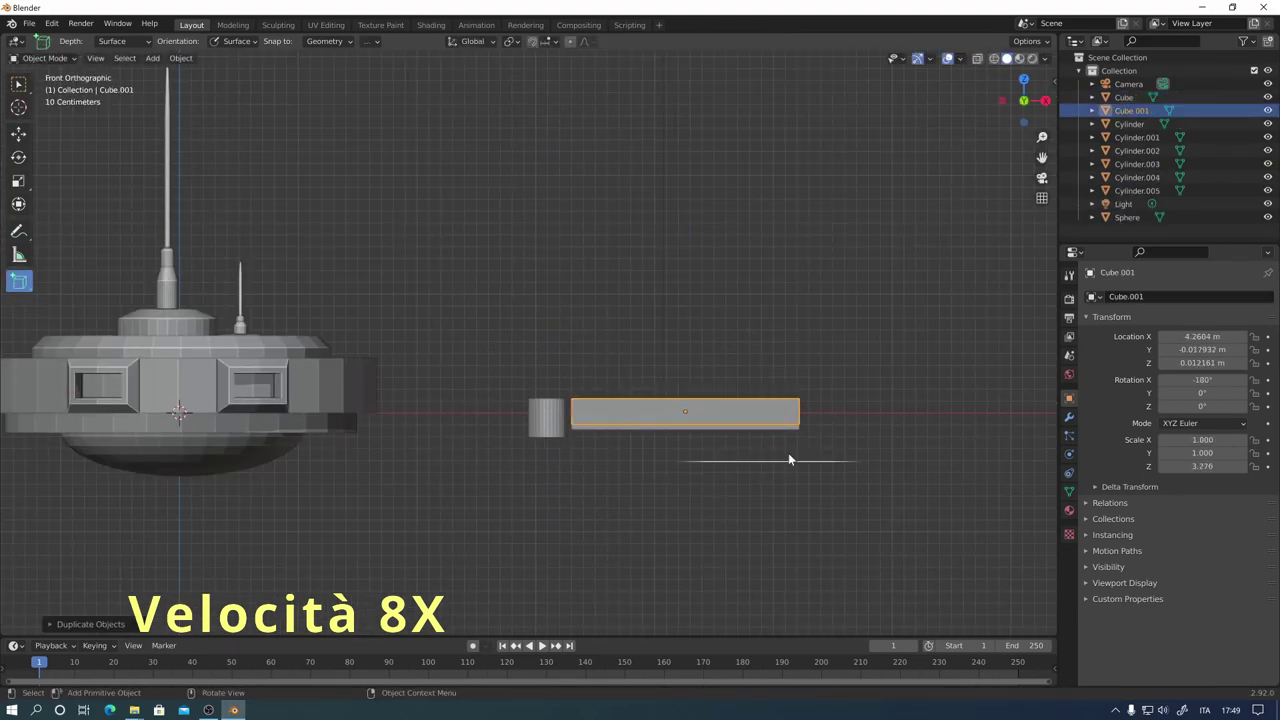
mouse_move(788, 453)
middle_mouse_down()
mouse_move(682, 362)
mouse_move(781, 331)
middle_mouse_up()
key("KP_1")
key("s")
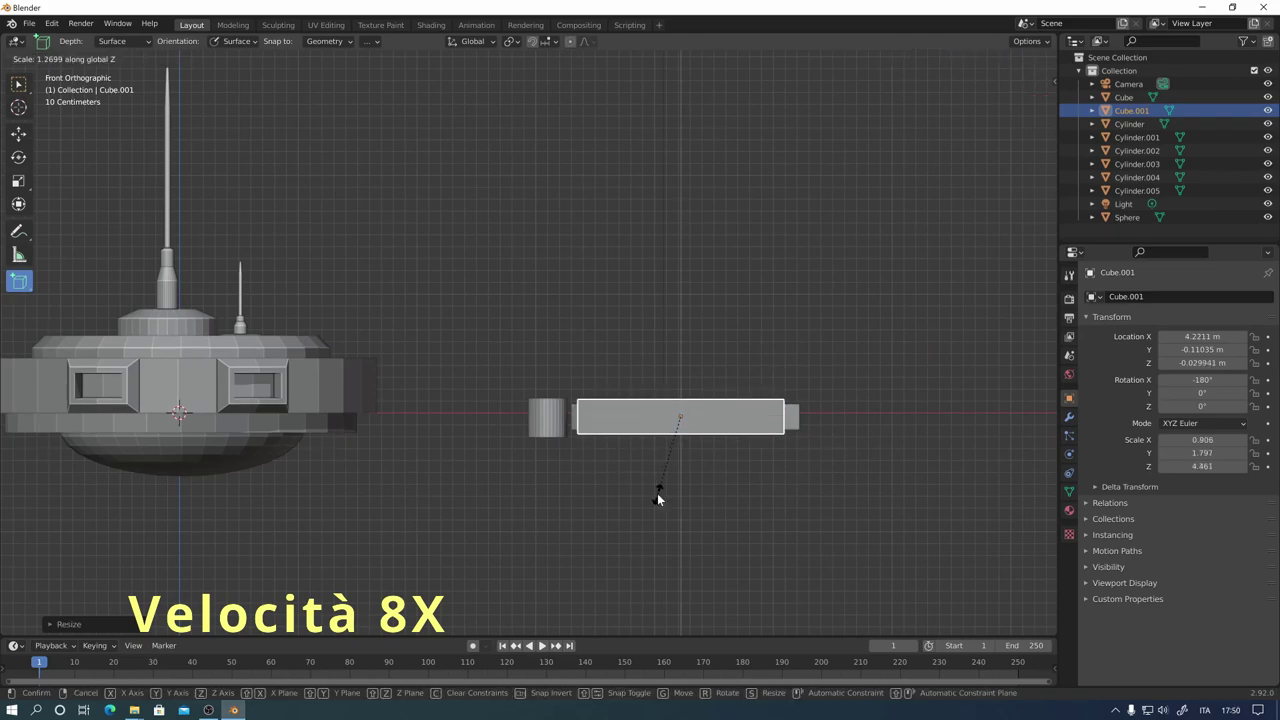
left_click(657, 497)
middle_click_drag(657, 497, 657, 449)
key("Tab")
Step: Add a joint cylinder at the box's far end and scale its height along Z
key("Tab")
mouse_move(860, 460)
middle_mouse_down()
mouse_move(953, 524)
mouse_move(558, 341)
middle_mouse_up()
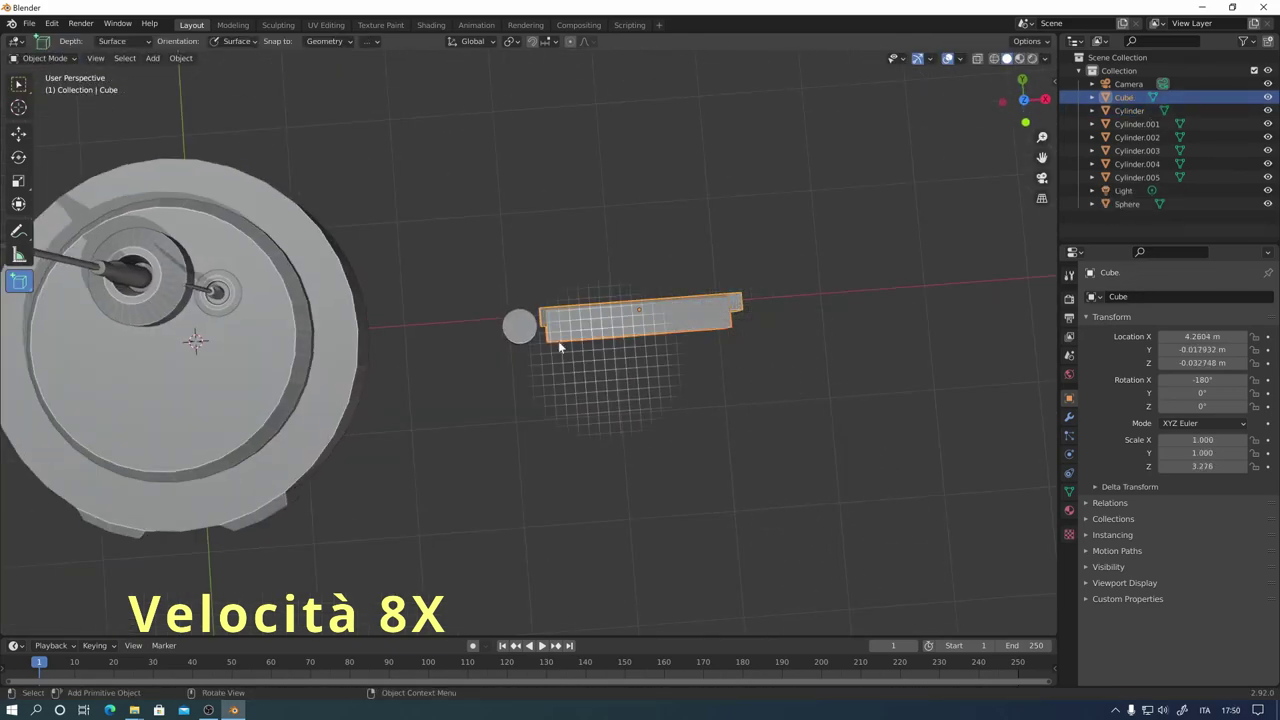
left_click(558, 341)
mouse_move(653, 480)
middle_mouse_down()
mouse_move(644, 435)
mouse_move(633, 482)
mouse_move(700, 400)
middle_mouse_up()
key("Tab")
scroll(633, 482, "up", 3)
key("s")
key("z")
left_click(728, 348)
scroll(728, 348, "down", 3)
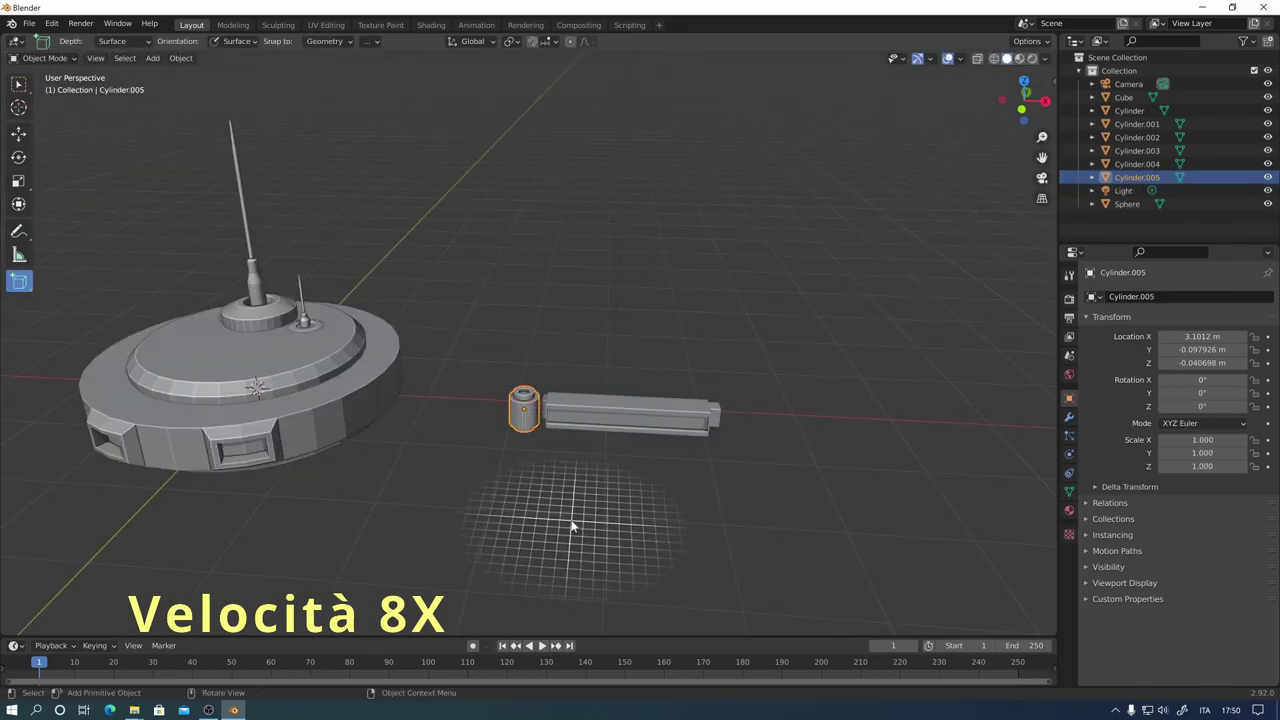
Step: Duplicate the arm box along X and angle it downward as the next segment
key("KP_7")
left_click(530, 340)
key("shift+d")
key("x")
left_click(821, 395)
key("r")
left_click(805, 412)
key("g")
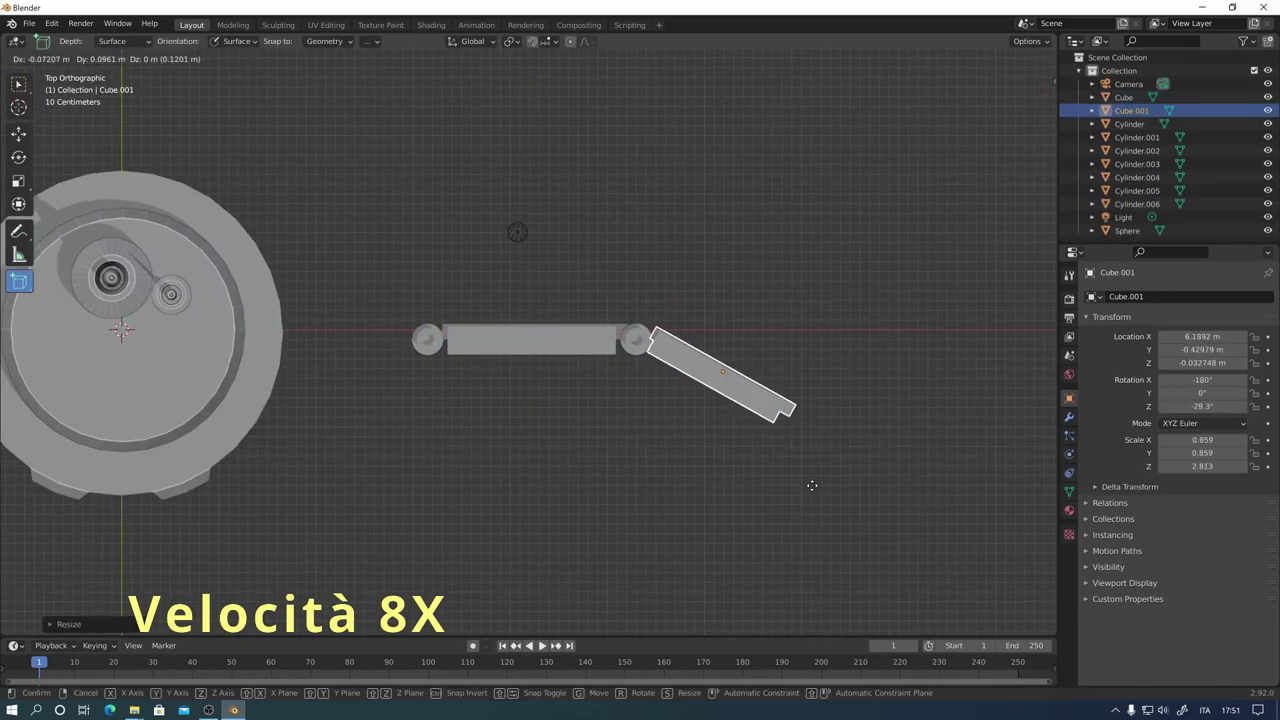
left_click(812, 485)
Step: Add a lower bar matching the angled segment's angle and join it into that segment
key("shift+d")
key("r")
left_click(620, 371)
key("Tab")
left_click(353, 416)
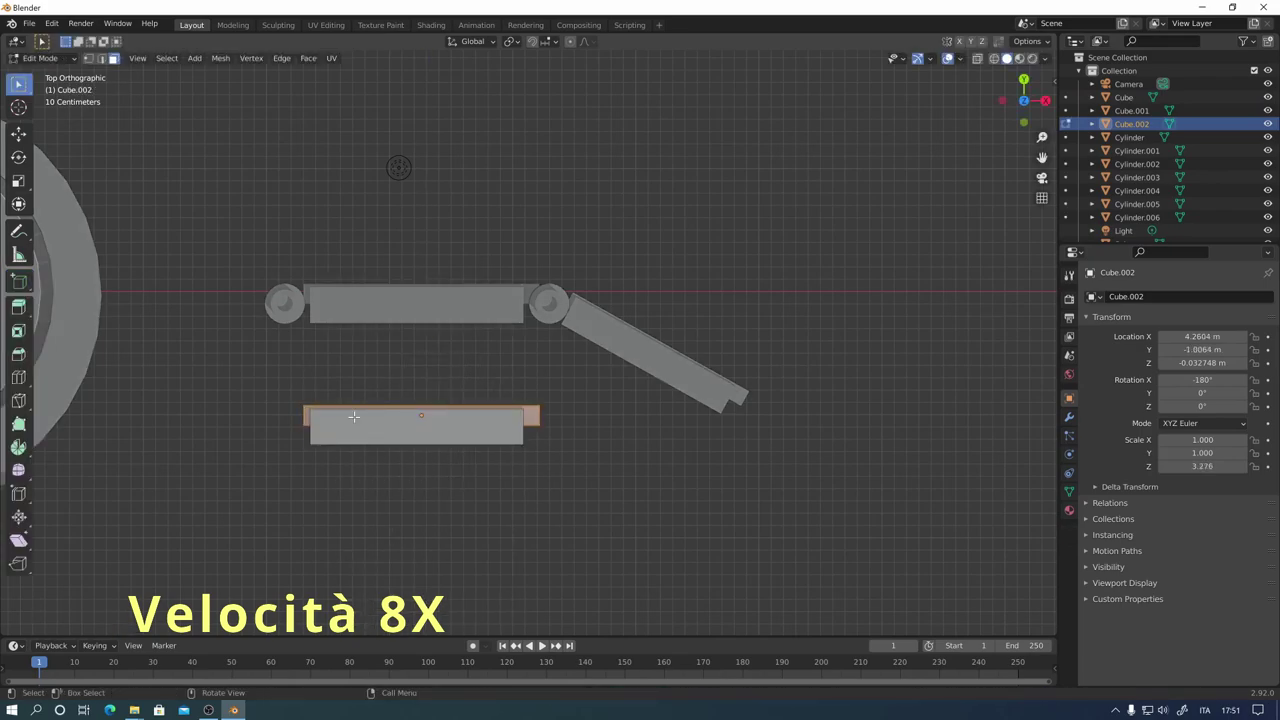
key("g")
left_click(857, 400)
key("r")
left_click(766, 414)
middle_click_drag(766, 414, 701, 384)
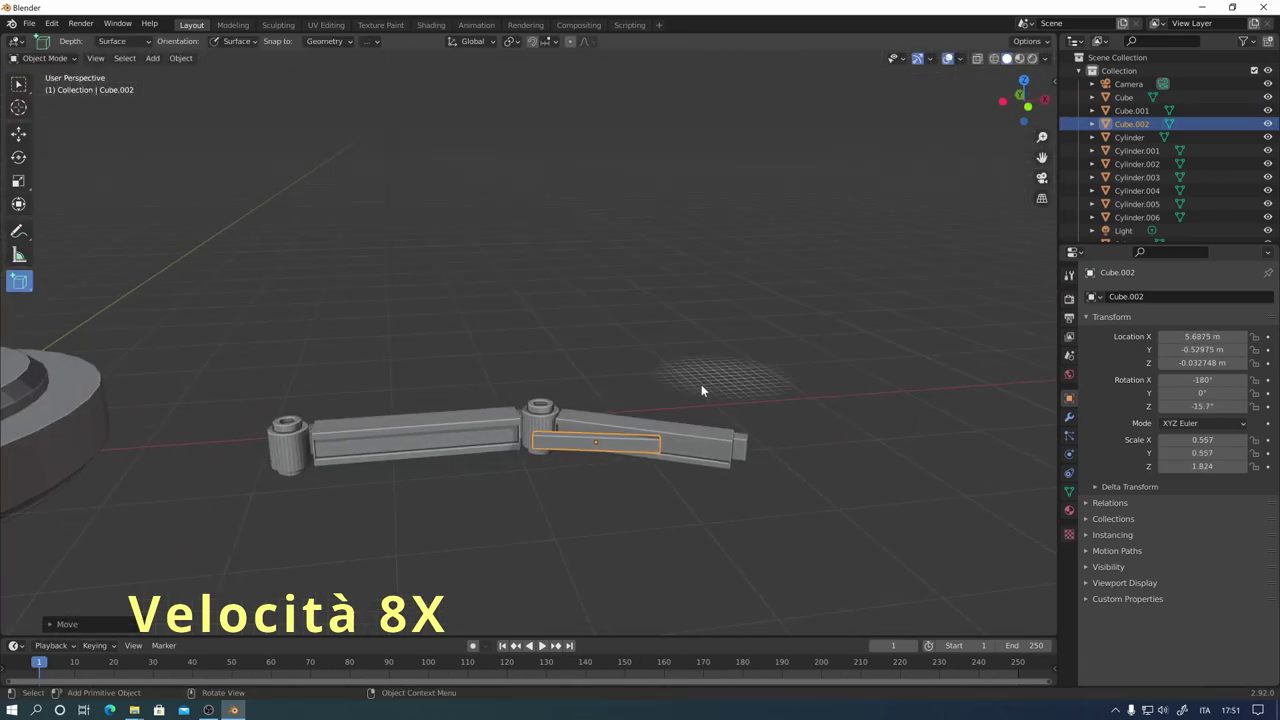
key("ctrl+j")
Step: Add a UV sphere at the arm's end and scale it along Y
key("KP_7")
left_click(19, 281)
left_click(100, 363)
left_click_drag(608, 434, 634, 457)
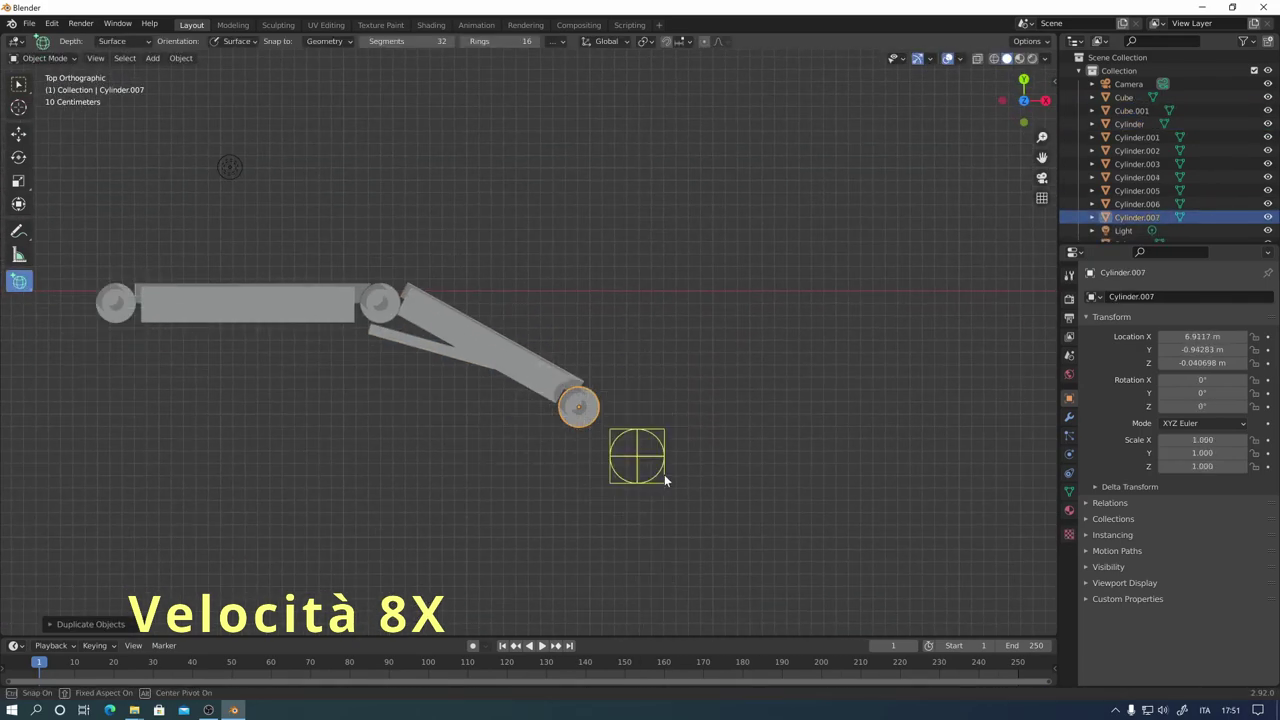
key("s")
key("y")
left_click(722, 470)
Step: Rotate the sphere -90° around the Z axis
key("r")
key("z")
key("minus")
key("9")
key("0")
key("Return")
Step: Rotate the sphere 90° on X and Y, checking it in wireframe
key("KP_1")
key("s")
key("KP_7")
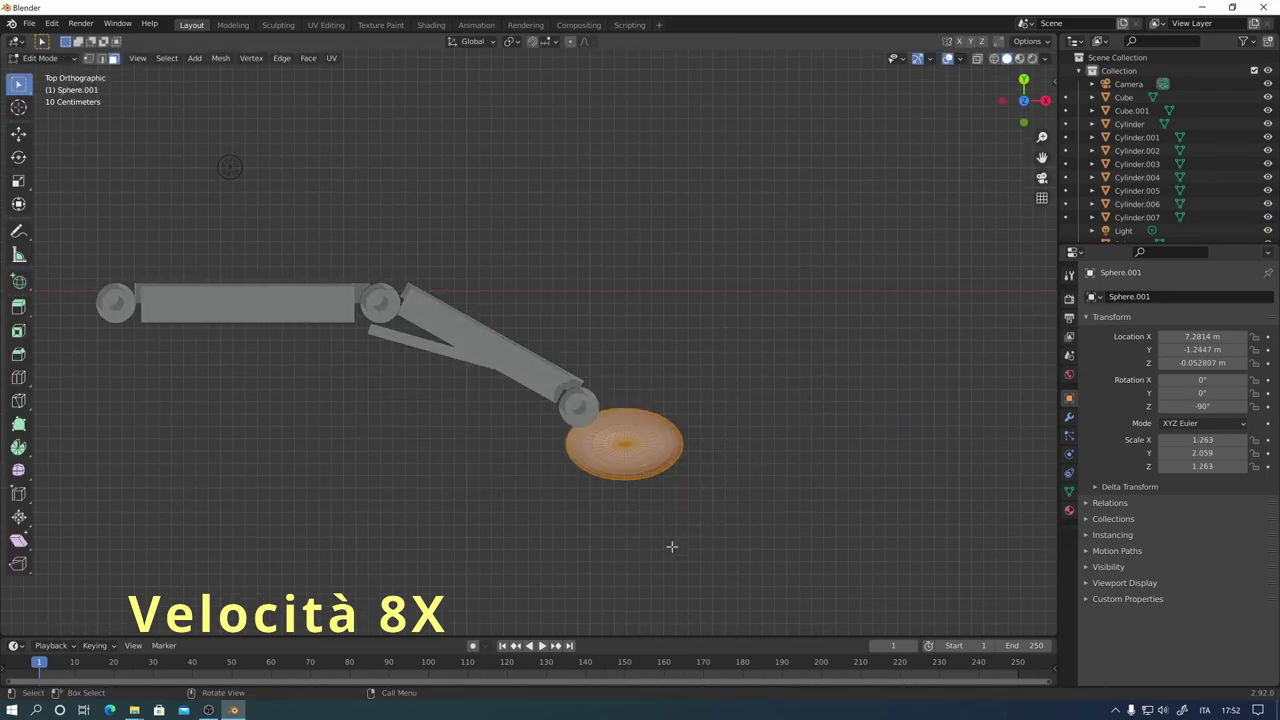
key("shift+z")
Step: Trim the sphere's lower half in Edit Mode into a half-dome pad, back in Object Mode
key("shift+z")
key("r")
key("9")
key("0")
key("Return")
key("Tab")
key("shift+z")
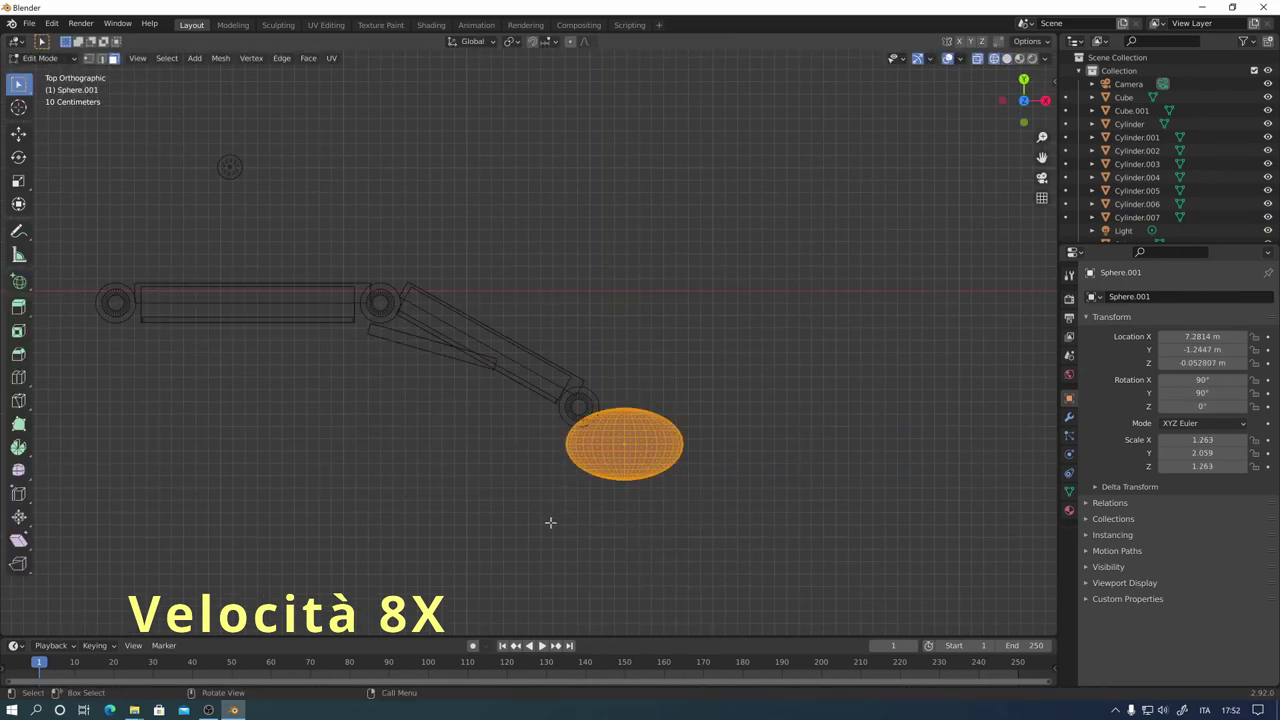
key("Tab")
key("shift+z")
middle_click_drag(730, 441, 686, 514)
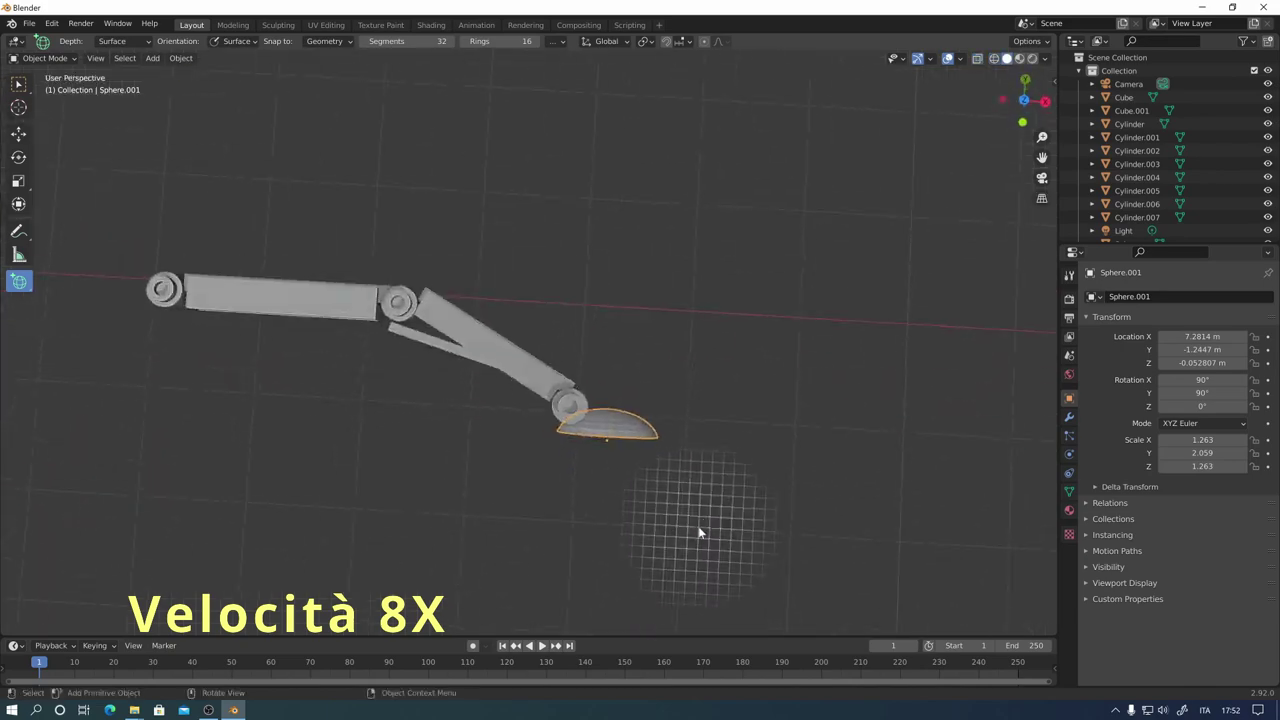
key("KP_7")
mouse_move(727, 477)
middle_mouse_down()
mouse_move(801, 466)
mouse_move(740, 424)
middle_mouse_up()
Step: Add a small icosphere joint beside the turret from the top view
key("KP_7")
left_click(19, 281)
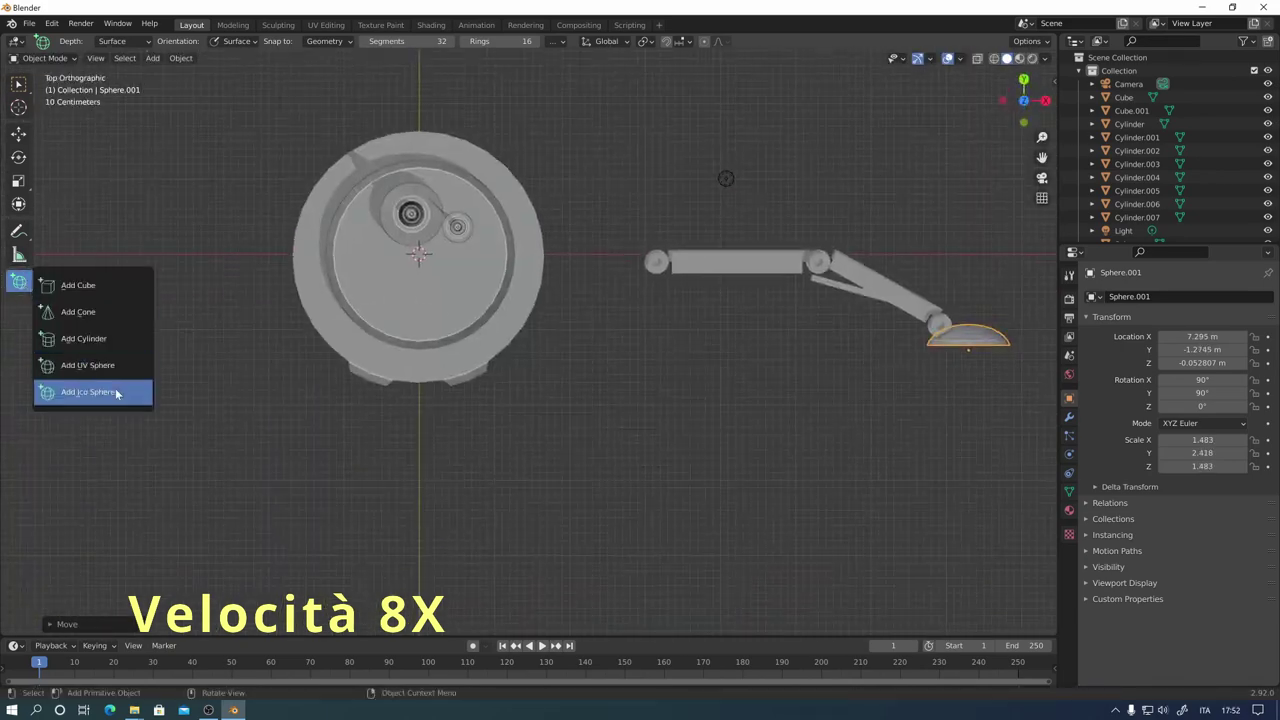
left_click(80, 391)
left_click_drag(529, 388, 640, 404)
Step: Add a cube bar next to the icosphere and scale it to size
left_click(80, 286)
left_click(640, 399)
middle_click_drag(640, 399, 631, 427)
key("s")
left_click(674, 402)
Step: Draw a hinge cylinder at the bar's end and scale it up
key("KP_7")
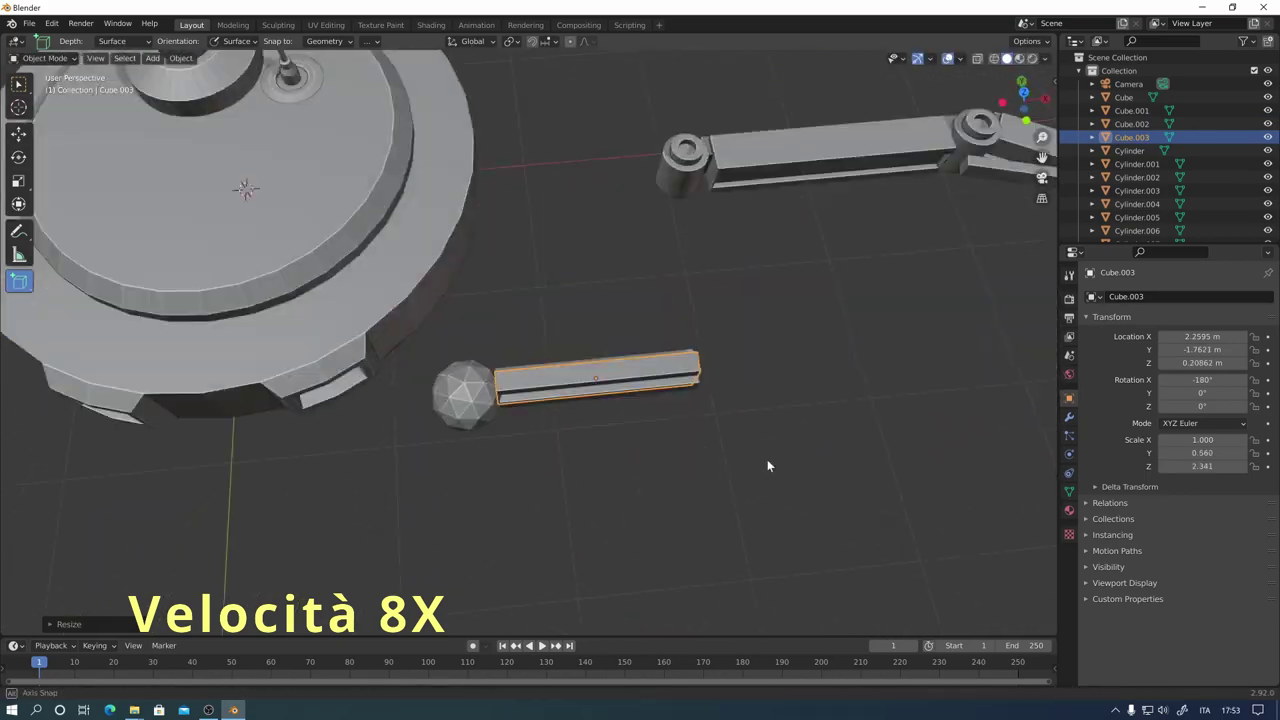
left_click_drag(603, 449, 620, 466)
key("s")
left_click(640, 590)
mouse_move(640, 590)
middle_mouse_down("shift")
mouse_move(569, 477)
mouse_move(529, 543)
middle_mouse_up("shift")
Step: Draw a cylinder base below the hinge disc
key("KP_7")
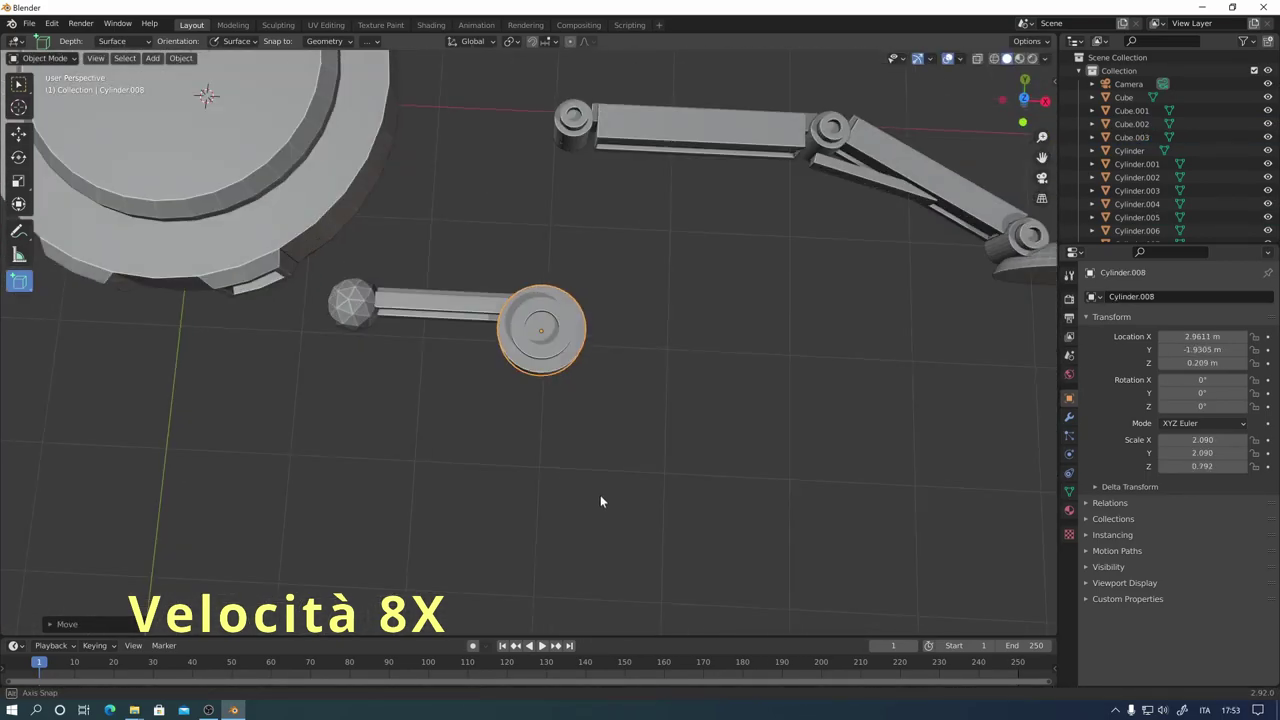
left_click(19, 281)
left_click(80, 334)
left_click_drag(469, 394, 611, 537)
left_click(564, 444)
Step: Extrude the new cylinder's wall into a curved arc for the jaw
key("Tab")
key("e")
mouse_move(564, 444)
middle_mouse_down()
mouse_move(666, 423)
mouse_move(646, 396)
middle_mouse_up()
left_click(666, 423)
key("Tab")
key("s")
right_click(681, 448)
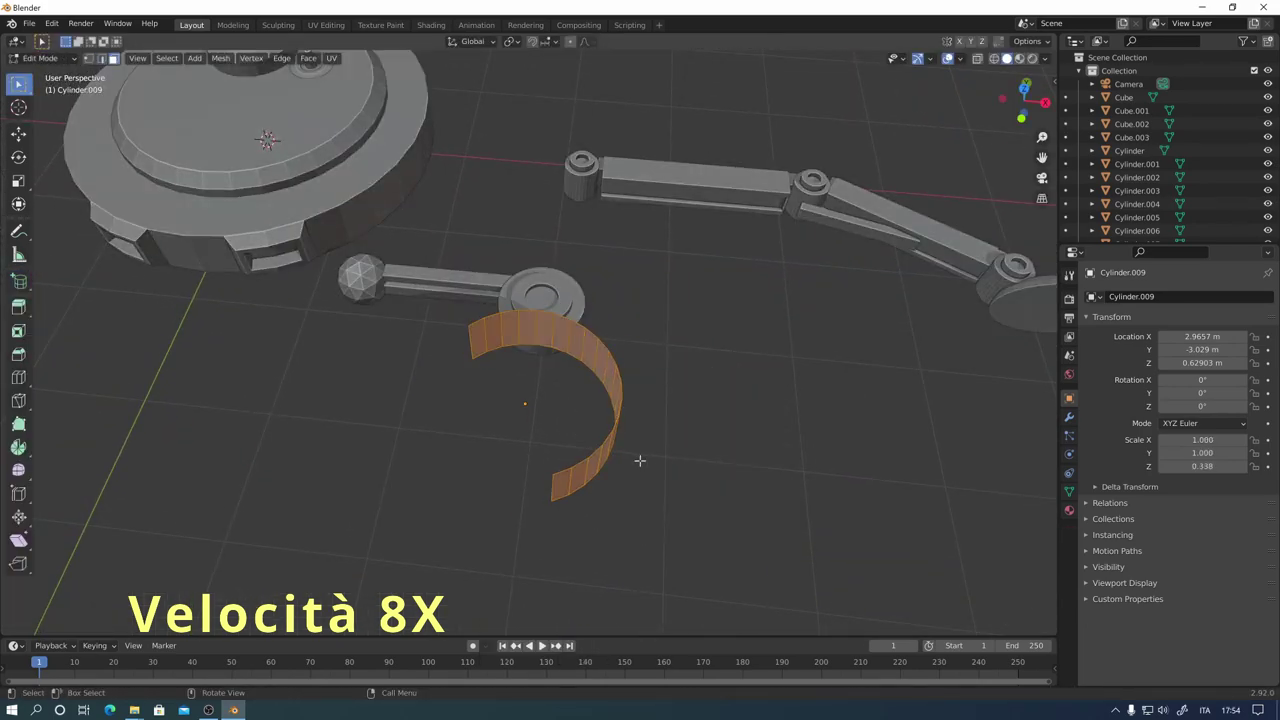
Step: Extrude the arc's end face outward into a blocky tip
key("Tab")
mouse_move(663, 486)
middle_mouse_down()
mouse_move(869, 511)
mouse_move(814, 403)
mouse_move(724, 400)
middle_mouse_up()
left_click(897, 521)
key("e")
left_click(814, 403)
key("Tab")
Step: Scale the arc down slightly, then move and rotate it beside the hinge disc
key("KP_7")
key("s")
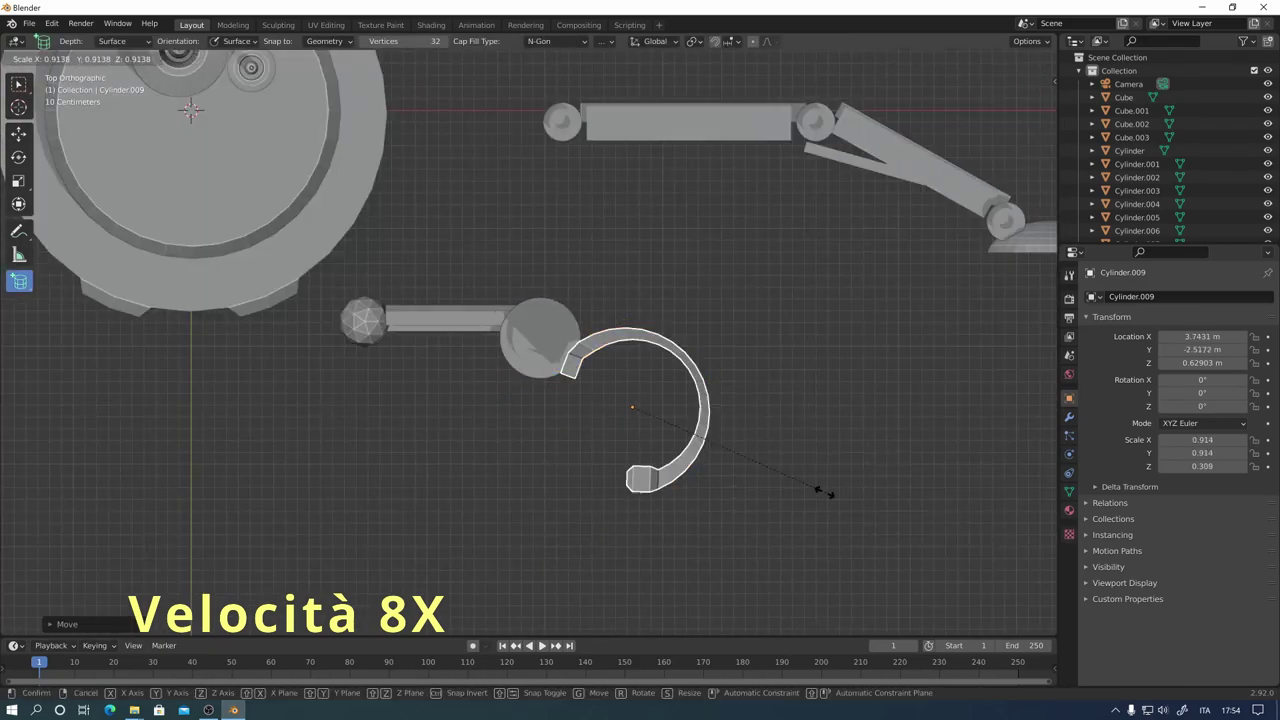
left_click(737, 491)
key("g")
key("r")
left_click(557, 349)
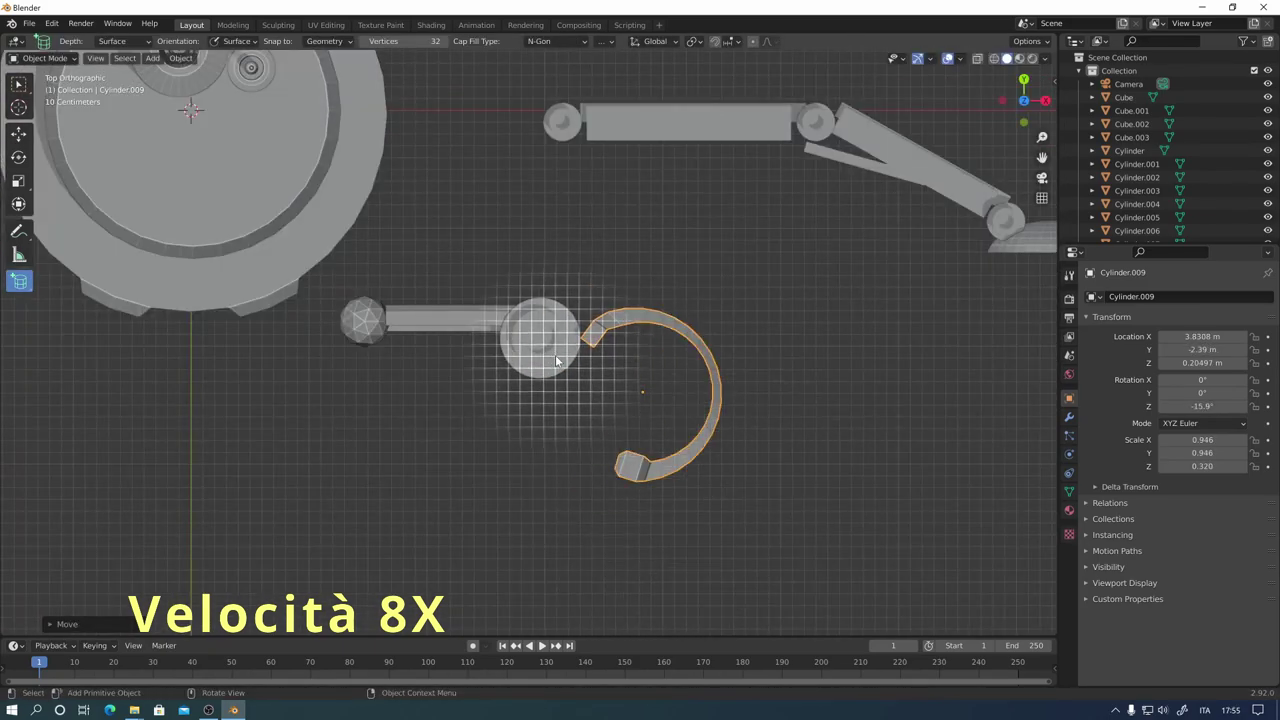
Step: Add a small pin cylinder at the arc's end
left_click_drag(588, 337, 604, 337)
left_click(651, 409)
key("KP_1")
key("KP_7")
Step: Duplicate the arc and rotate the copy into a facing jaw lower-left of the hinge
left_click(662, 330, "shift")
key("shift+d")
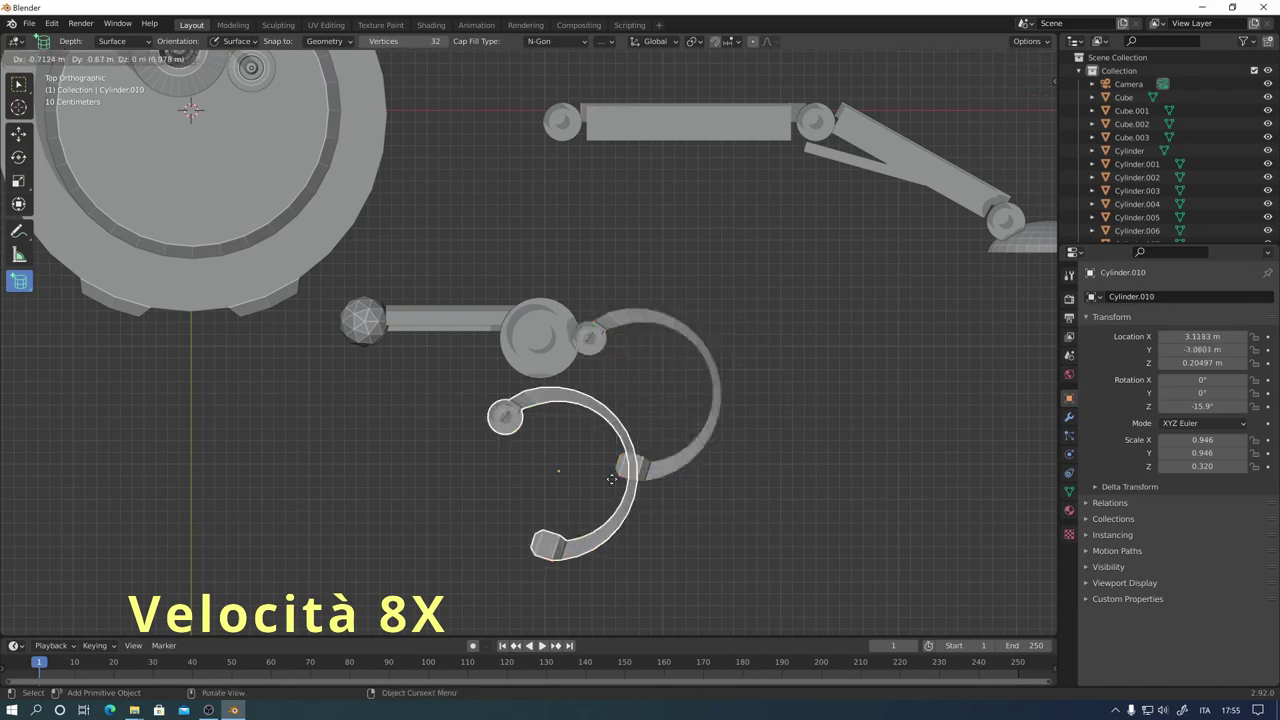
key("r")
left_click(797, 477)
key("g")
left_click(765, 473)
Step: Delete the overlapping part of the copied jaw using see-through display
key("Tab")
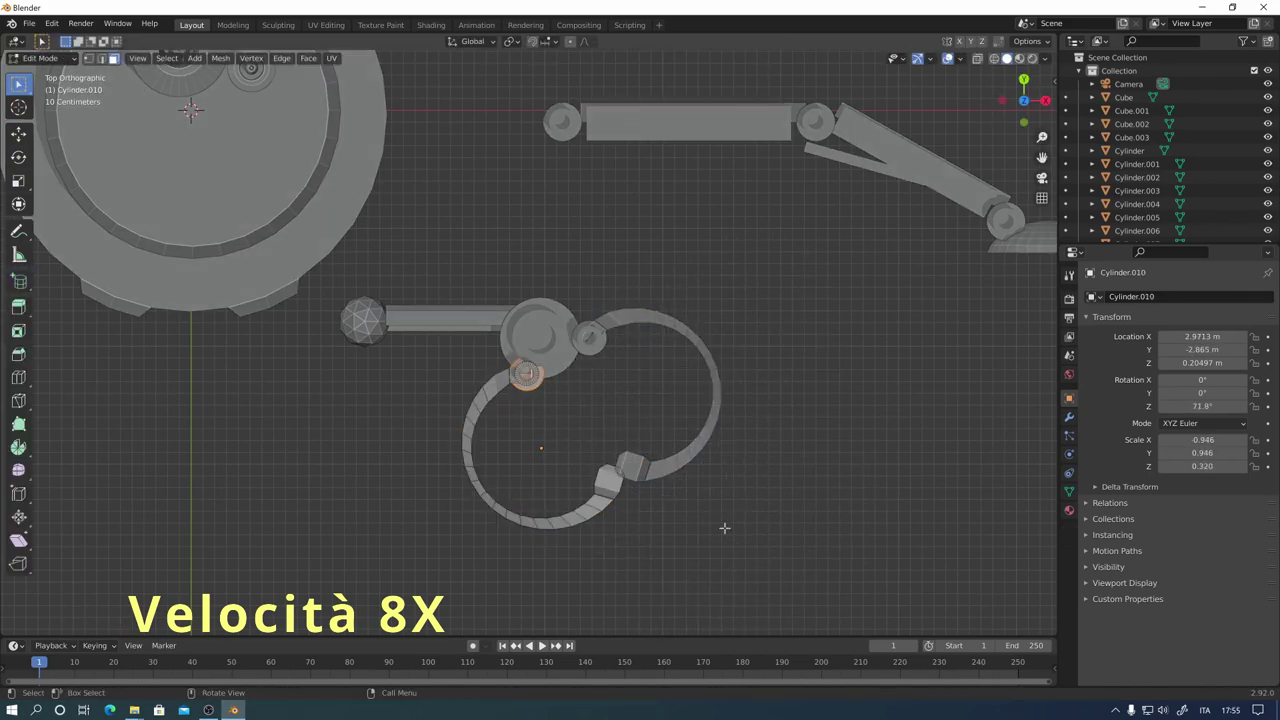
scroll(723, 528, "up", 2)
left_click_drag(680, 363, 537, 520)
key("alt+z")
left_click_drag(414, 410, 514, 498)
key("x")
key("l")
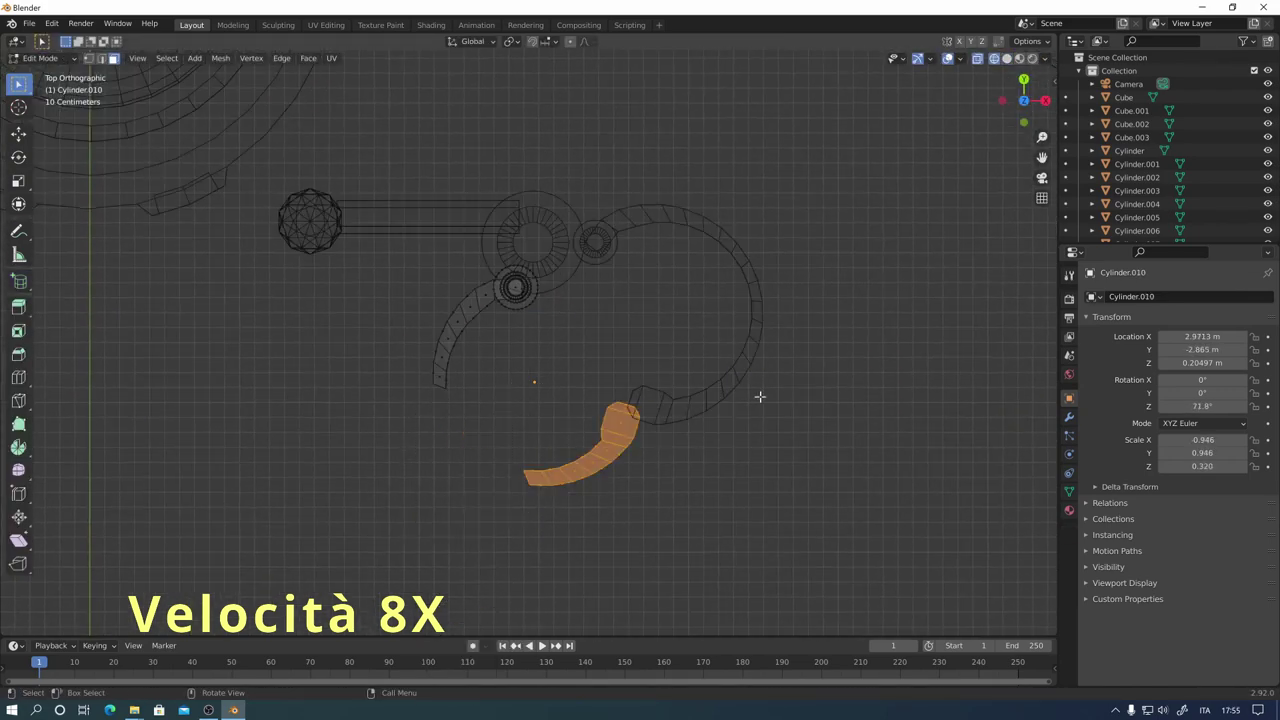
Step: Bridge Edge Loops across the gap between the copied jaw's two open ends
middle_click_drag(505, 520, 522, 290)
left_click(463, 414)
left_click(509, 430, "shift")
right_click(505, 330)
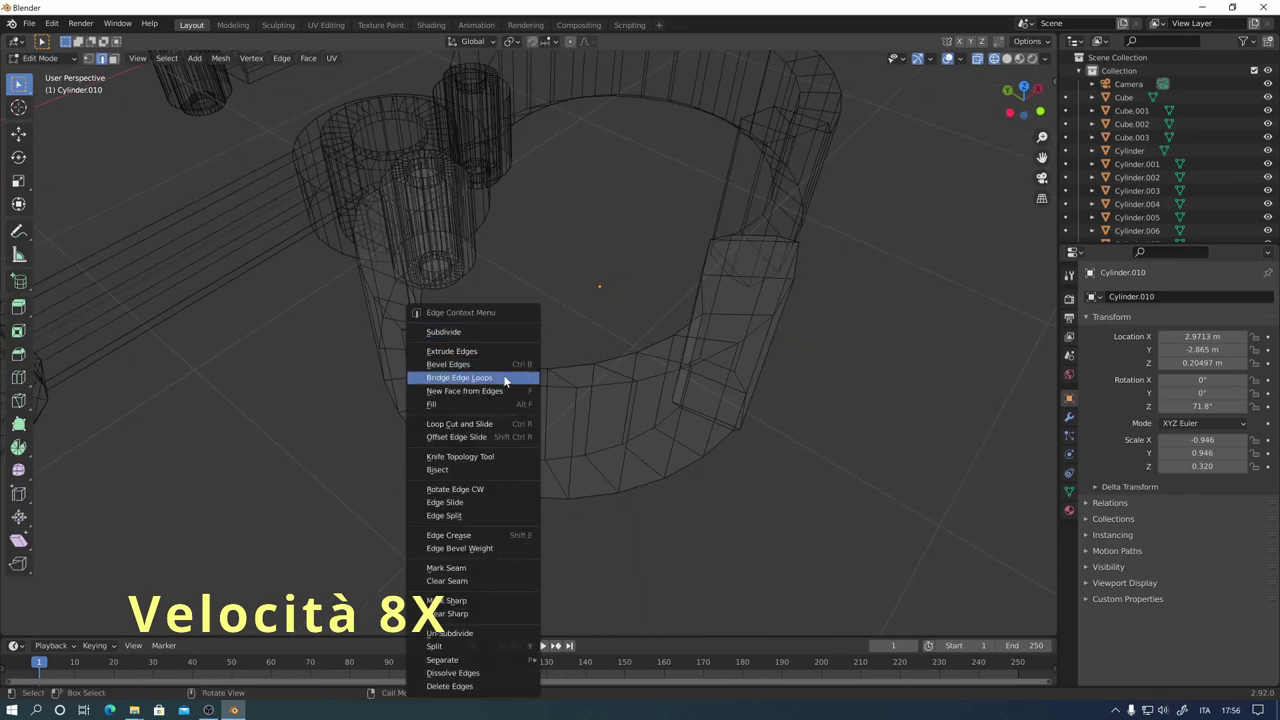
left_click(505, 370)
key("alt+z")
key("Tab")
scroll(734, 510, "down", 5)
left_click(571, 286)
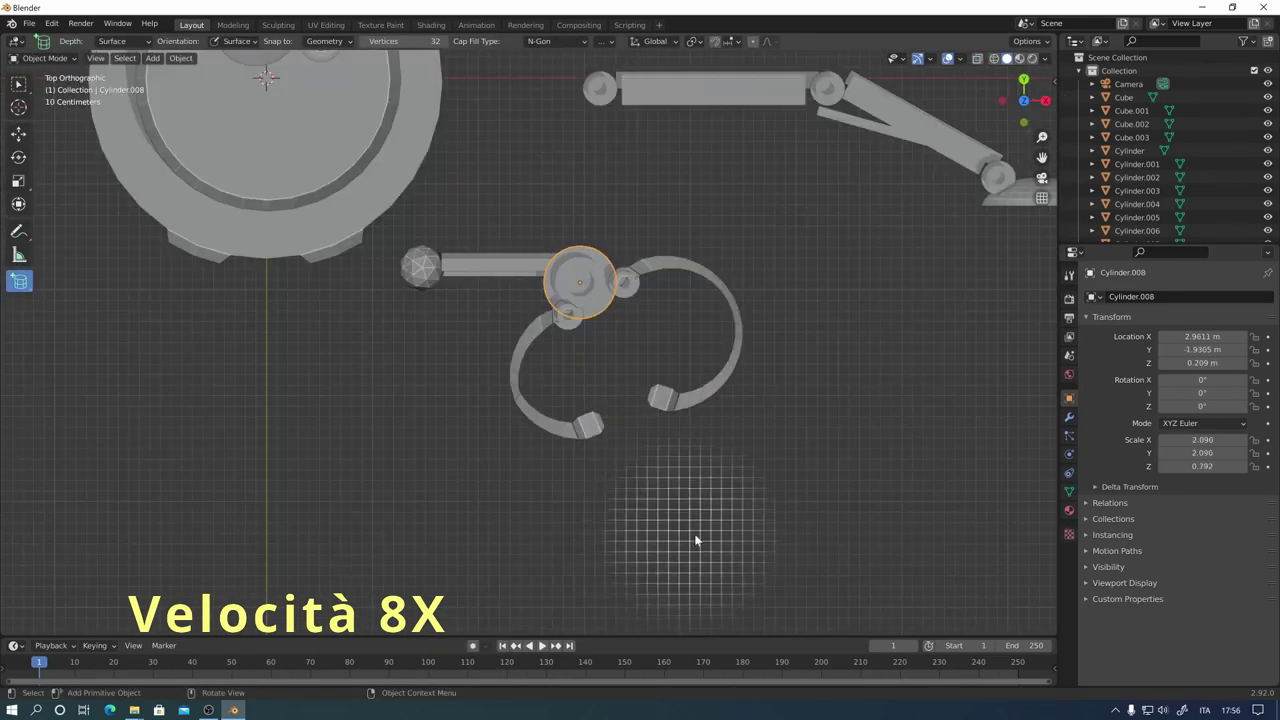
mouse_move(697, 537)
middle_mouse_down()
mouse_move(746, 380)
mouse_move(688, 391)
mouse_move(614, 354)
mouse_move(686, 382)
mouse_move(751, 387)
mouse_move(750, 399)
mouse_move(798, 366)
mouse_move(555, 445)
mouse_move(557, 429)
middle_mouse_up()
Step: Box-select the turret base cylinders, join them with Ctrl+J into Cylinder.001, and inspect the result
key("KP_7")
key("w")
left_click(492, 376)
mouse_move(492, 376)
middle_mouse_down()
mouse_move(538, 406)
mouse_move(507, 339)
middle_mouse_up()
mouse_move(389, 425)
middle_mouse_down()
mouse_move(549, 460)
mouse_move(508, 484)
mouse_move(603, 452)
mouse_move(534, 457)
mouse_move(560, 484)
mouse_move(700, 424)
mouse_move(506, 466)
middle_mouse_up()
key("ctrl+j")
scroll(550, 437, "up", 3)
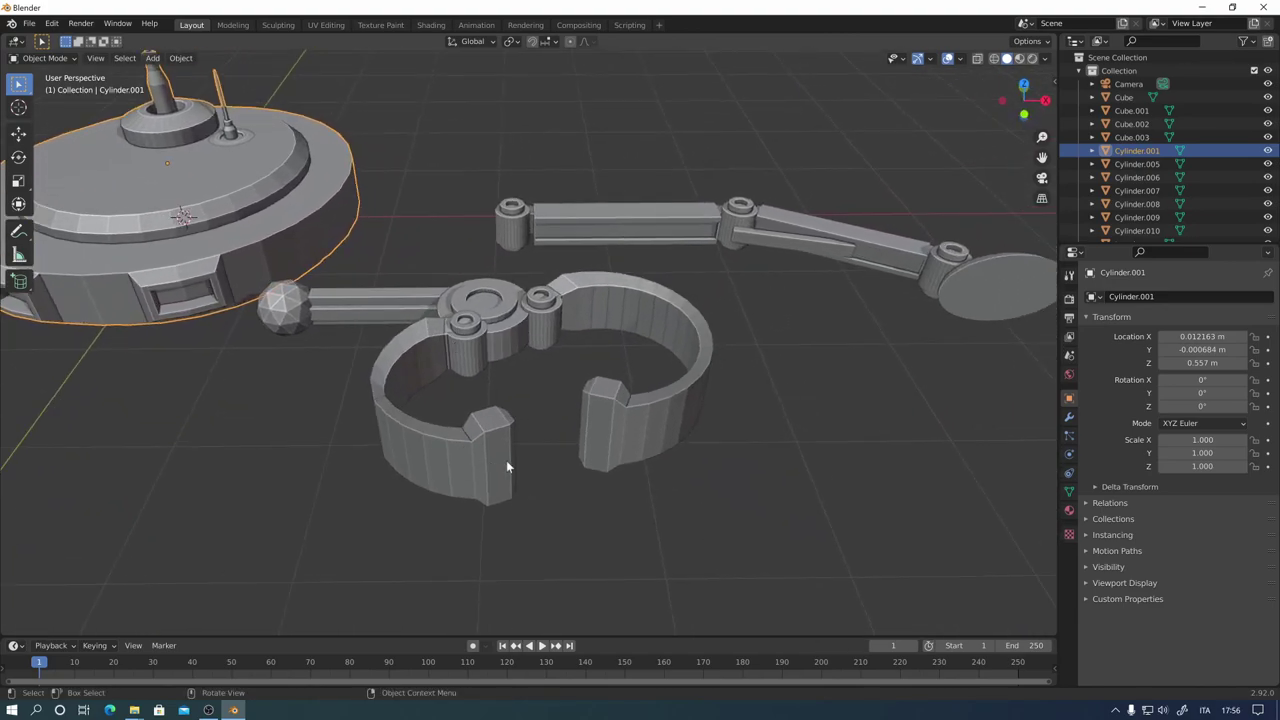
mouse_move(633, 461)
middle_mouse_down()
mouse_move(694, 393)
mouse_move(670, 424)
middle_mouse_up()
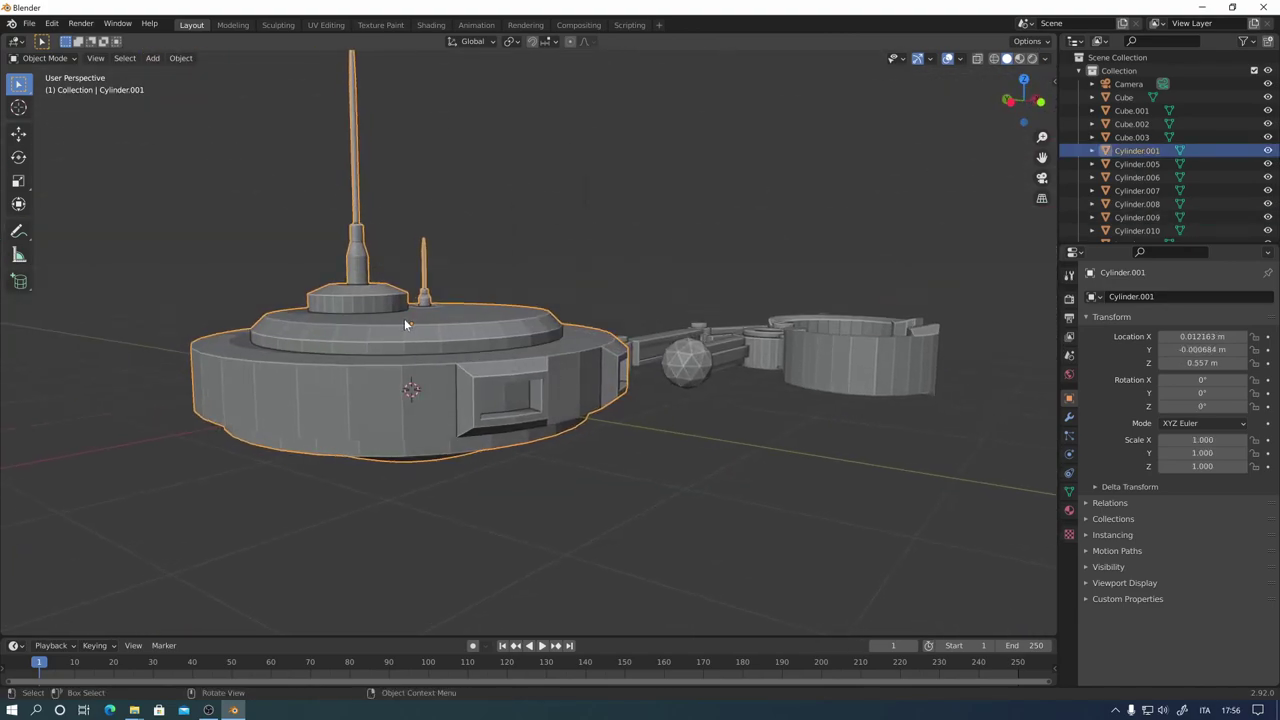
middle_click_drag(437, 377, 548, 474)
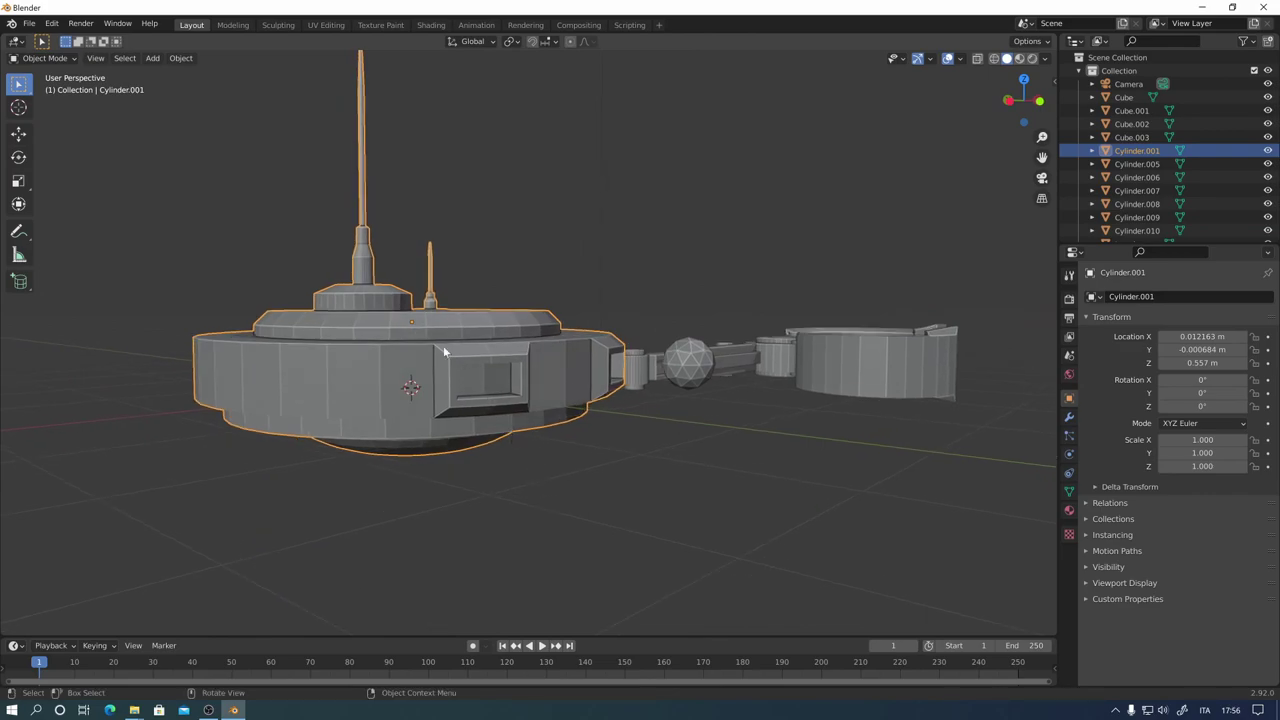
mouse_move(723, 429)
middle_mouse_down()
mouse_move(626, 418)
mouse_move(608, 482)
middle_mouse_up()
scroll(443, 503, "up", 2)
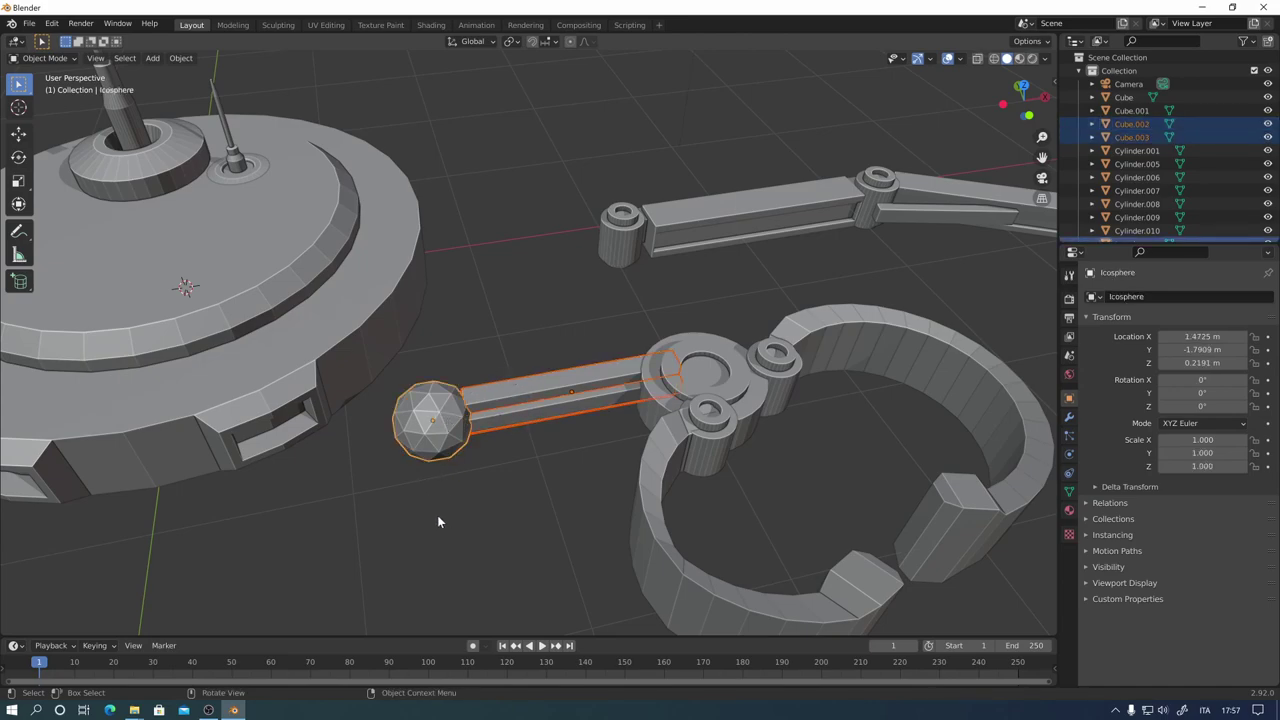
Step: Join the bar pieces into the Icosphere, then test-rotate the arm and cancel
key("ctrl+j")
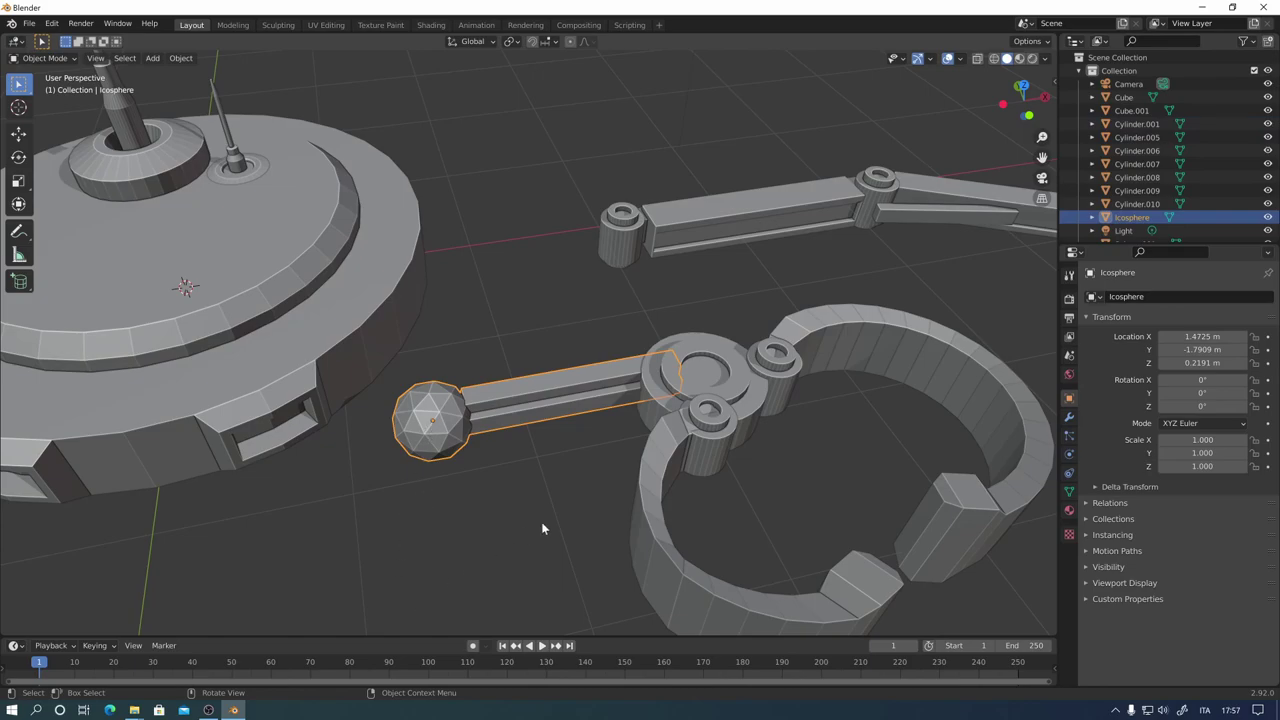
mouse_move(545, 528)
middle_mouse_down()
mouse_move(690, 418)
mouse_move(666, 456)
mouse_move(811, 381)
middle_mouse_up()
scroll(811, 373, "down", 3)
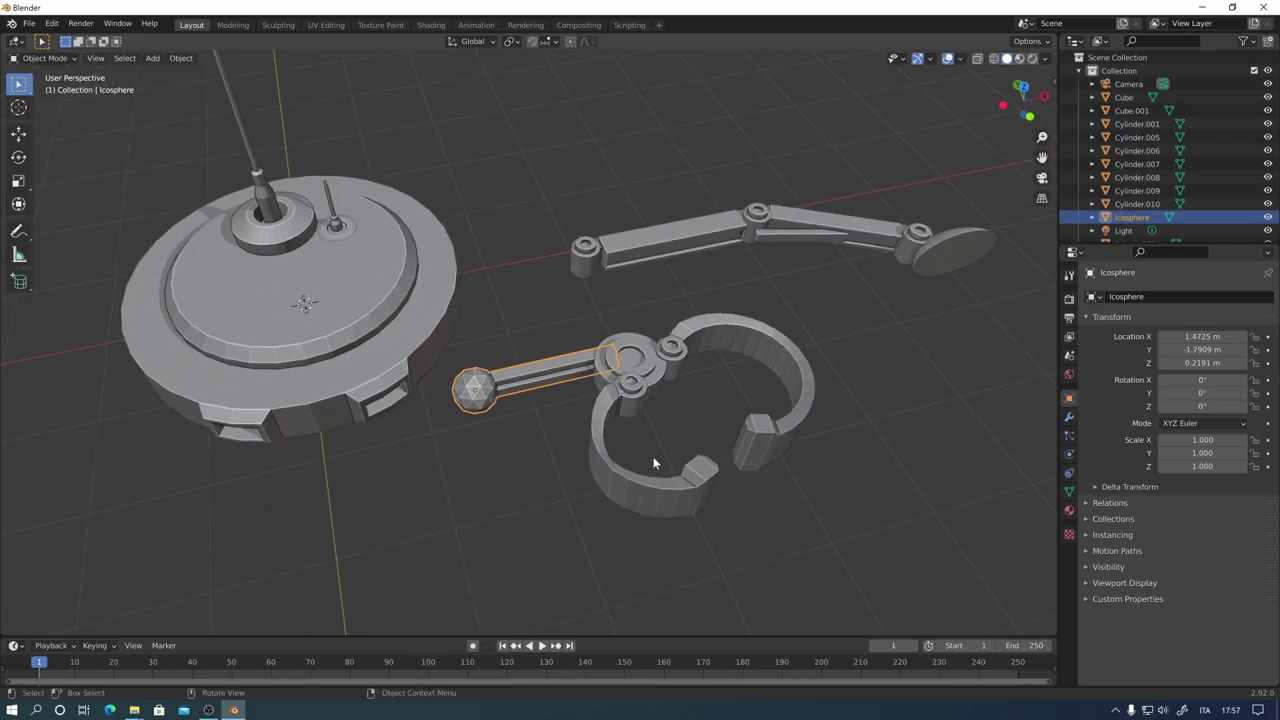
mouse_move(654, 457)
middle_mouse_down()
mouse_move(685, 487)
mouse_move(707, 445)
middle_mouse_up()
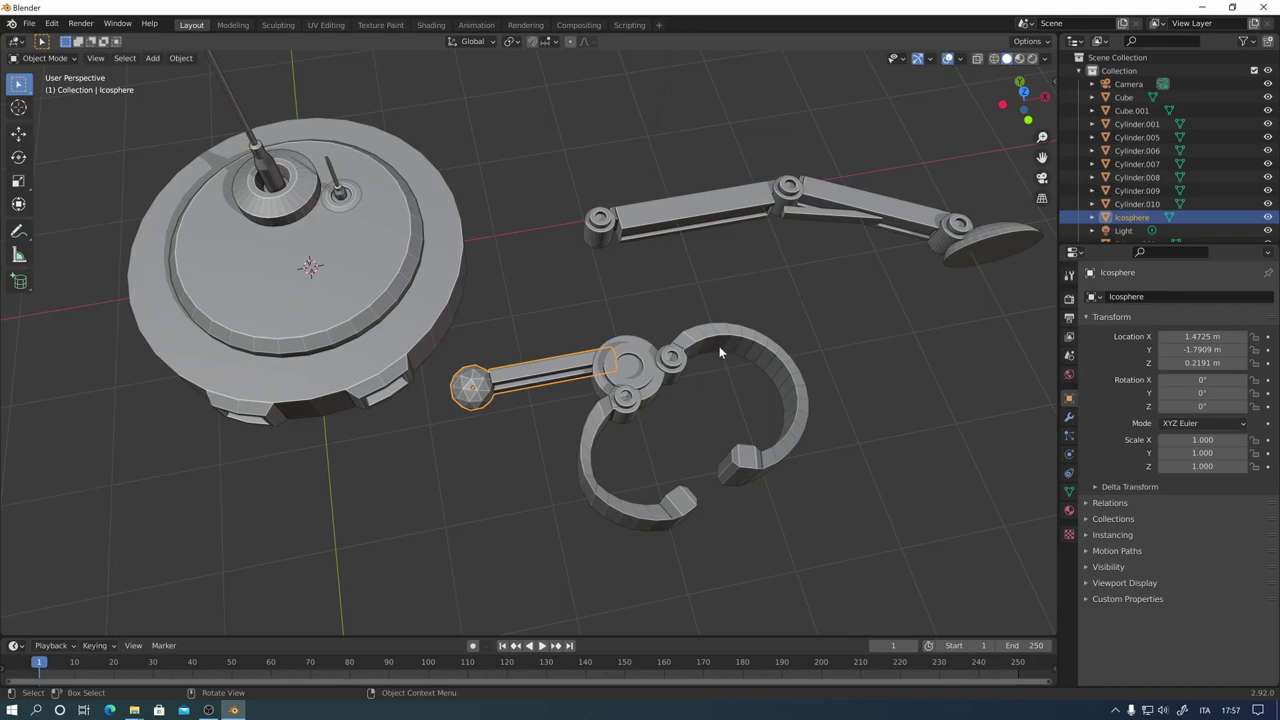
key("r")
right_click(648, 381)
Step: Select the right C-shaped jaw and view it closely from above
mouse_move(757, 463)
middle_mouse_down()
mouse_move(554, 571)
mouse_move(680, 418)
middle_mouse_up()
left_click(680, 418)
scroll(680, 418, "up", 2)
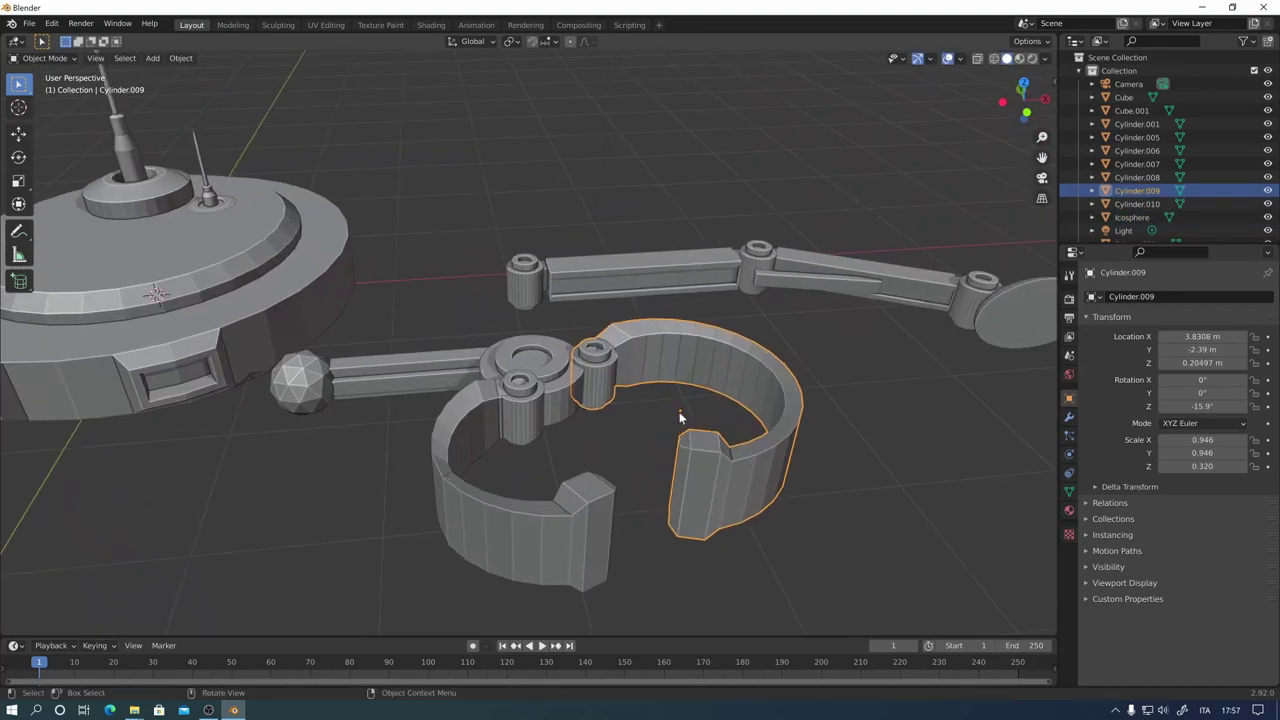
mouse_move(610, 460)
middle_mouse_down()
mouse_move(670, 506)
mouse_move(631, 525)
mouse_move(573, 491)
middle_mouse_up()
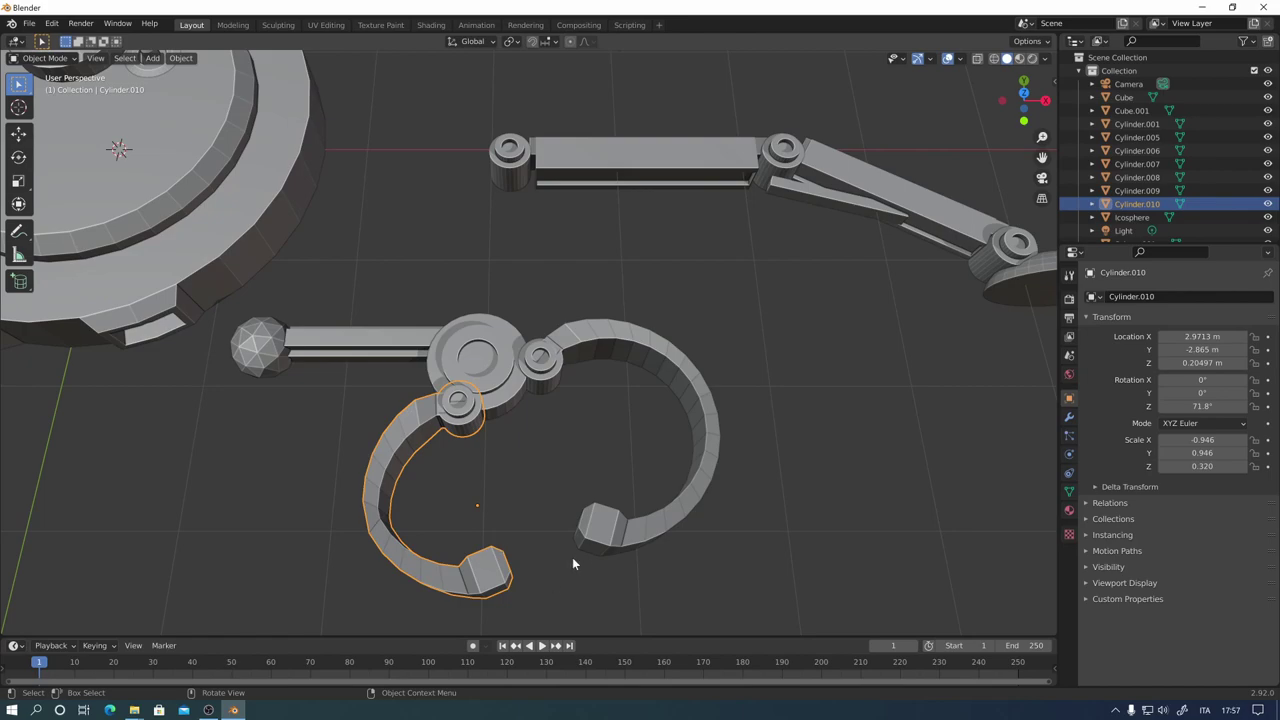
mouse_move(603, 560)
middle_mouse_down()
mouse_move(692, 454)
mouse_move(695, 427)
middle_mouse_up()
Step: Snap the 3D cursor to the right jaw's hinge pin in Edit Mode
key("Tab")
scroll(695, 427, "up", 3)
scroll(695, 427, "up", 2)
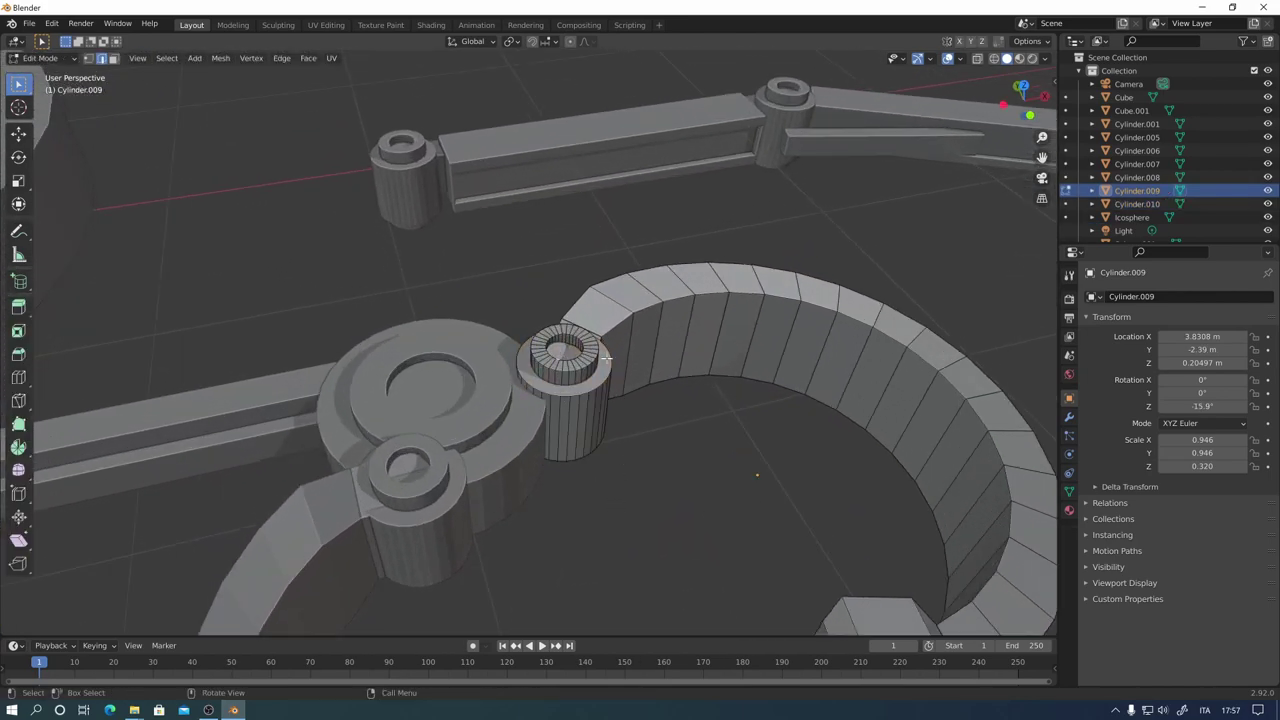
left_click(604, 368, "alt")
mouse_move(604, 368)
middle_mouse_down()
mouse_move(678, 323)
mouse_move(677, 449)
mouse_move(699, 446)
middle_mouse_up()
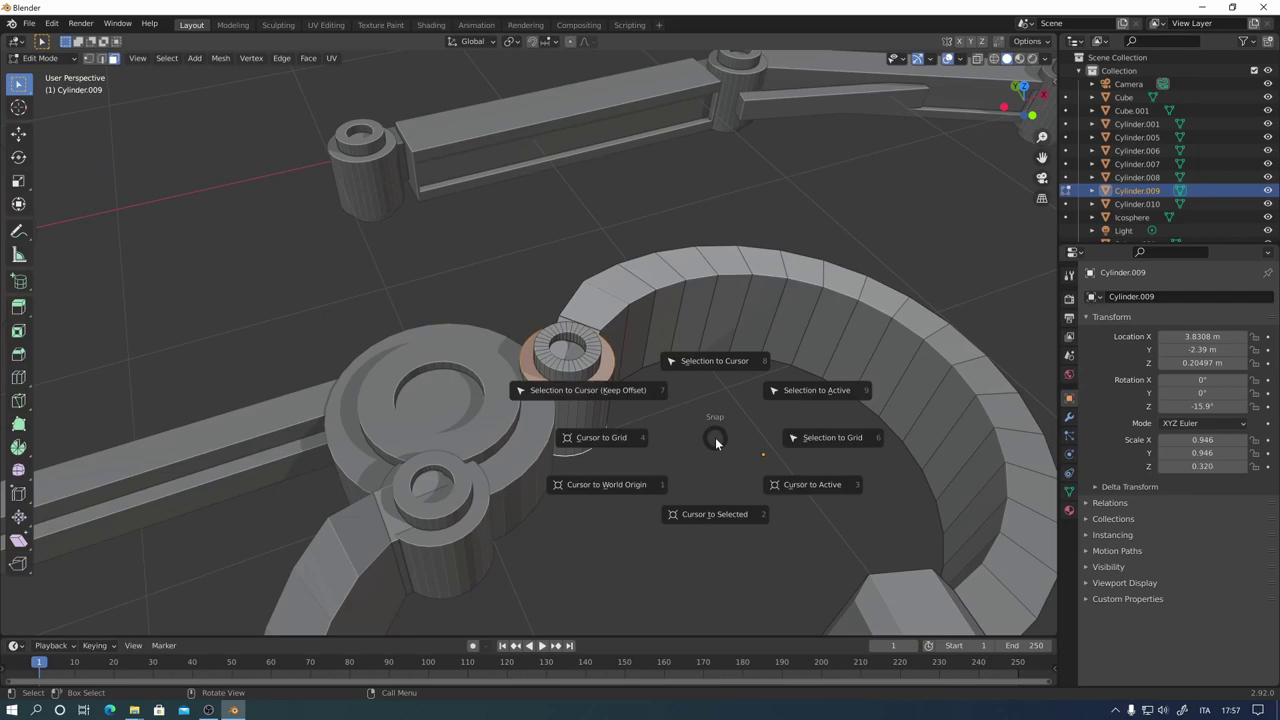
left_click(709, 515)
mouse_move(782, 487)
middle_mouse_down()
mouse_move(601, 431)
mouse_move(776, 390)
middle_mouse_up()
Step: Set the right jaw's origin to the 3D cursor and rotate it to a new angle
key("Tab")
right_click(750, 342)
mouse_move(683, 341)
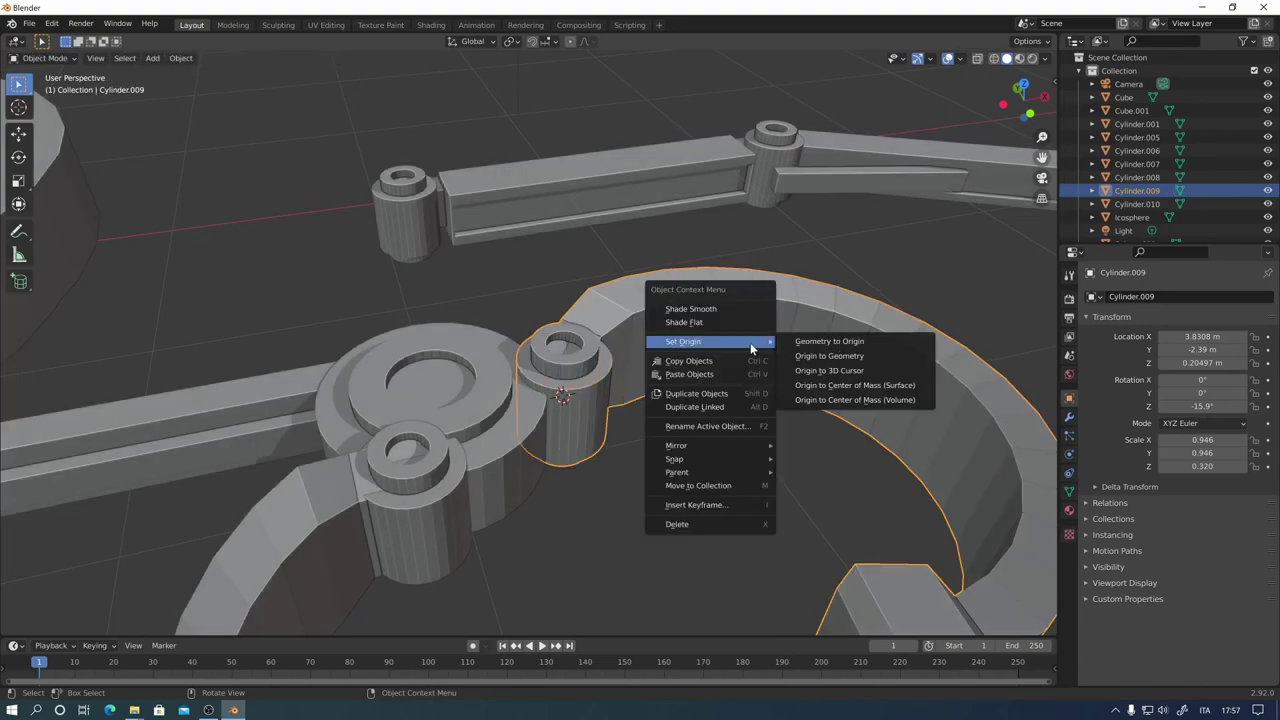
left_click(863, 371)
mouse_move(876, 352)
middle_mouse_down()
mouse_move(603, 508)
mouse_move(576, 407)
mouse_move(642, 541)
mouse_move(635, 555)
mouse_move(708, 574)
middle_mouse_up()
key("r")
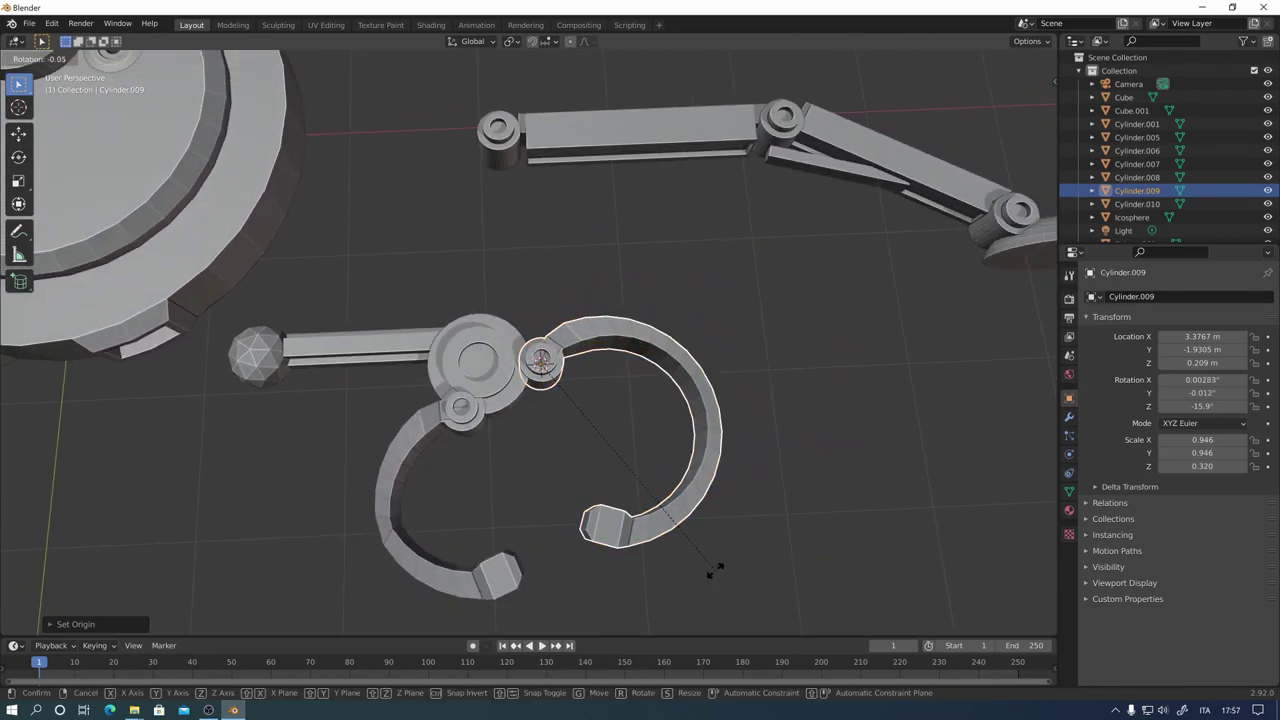
left_click(703, 452)
Step: Move the left jaw's origin onto its hinge pin via Cursor to Selected
left_click(505, 562)
key("Tab")
mouse_move(535, 524)
middle_mouse_down()
mouse_move(508, 477)
mouse_move(508, 514)
mouse_move(525, 341)
mouse_move(505, 330)
middle_mouse_up()
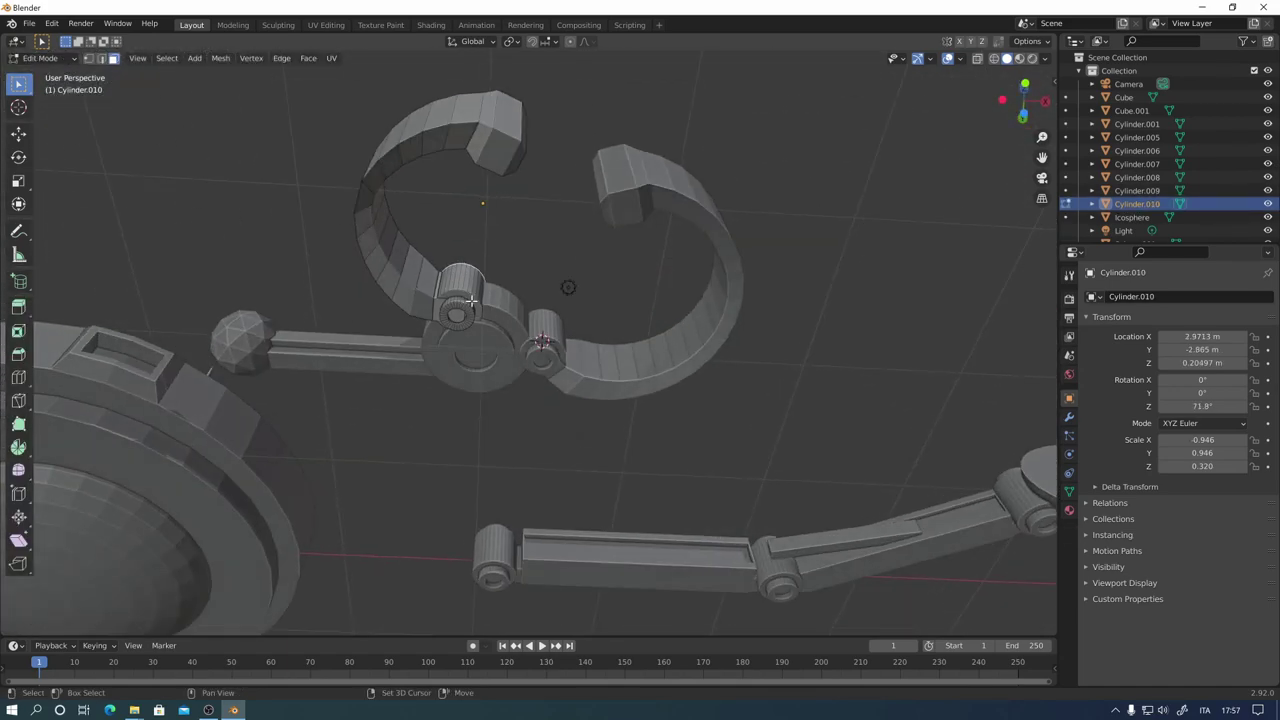
key("shift+s")
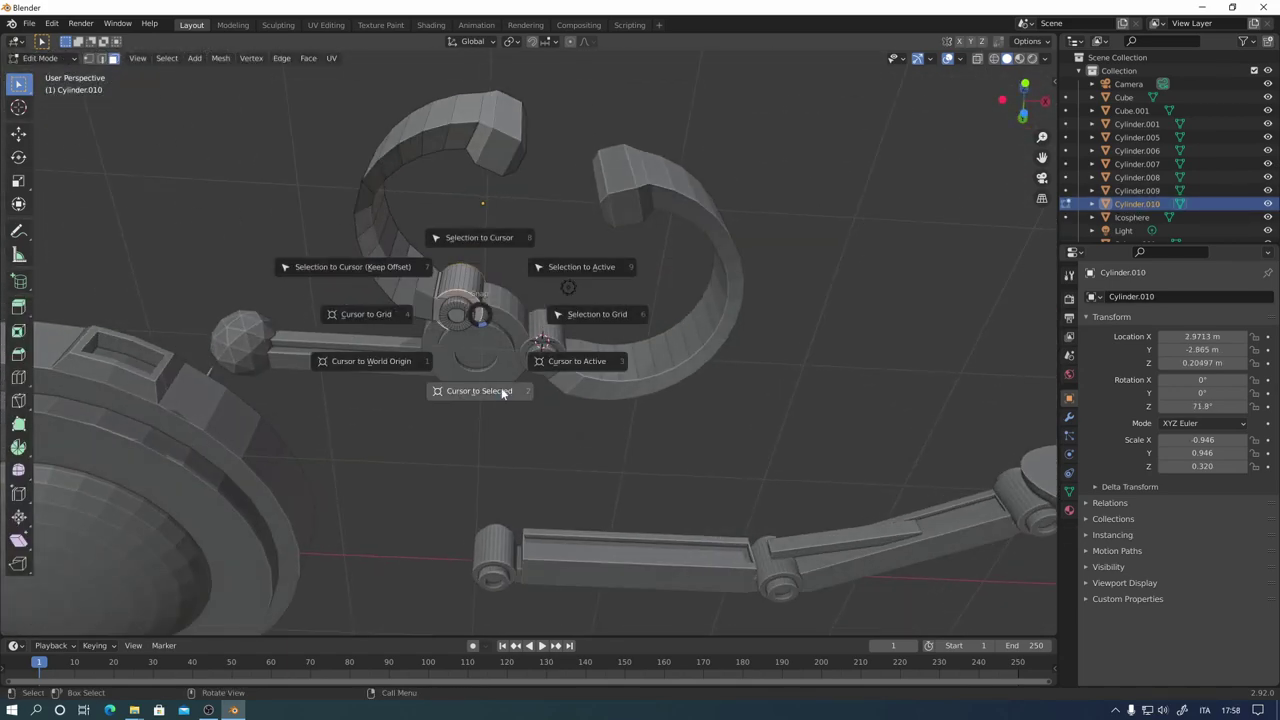
left_click(479, 382)
key("Tab")
right_click(488, 292)
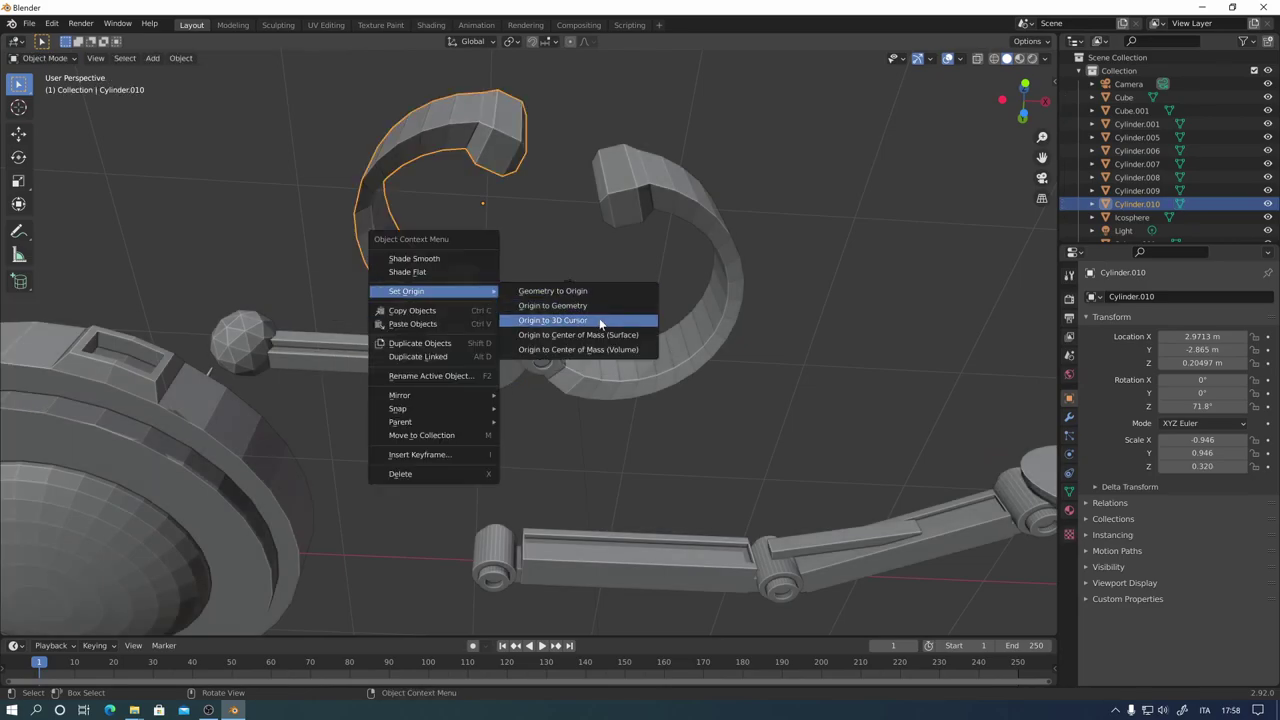
left_click(600, 320)
mouse_move(657, 249)
middle_mouse_down()
mouse_move(651, 508)
mouse_move(752, 453)
middle_mouse_up()
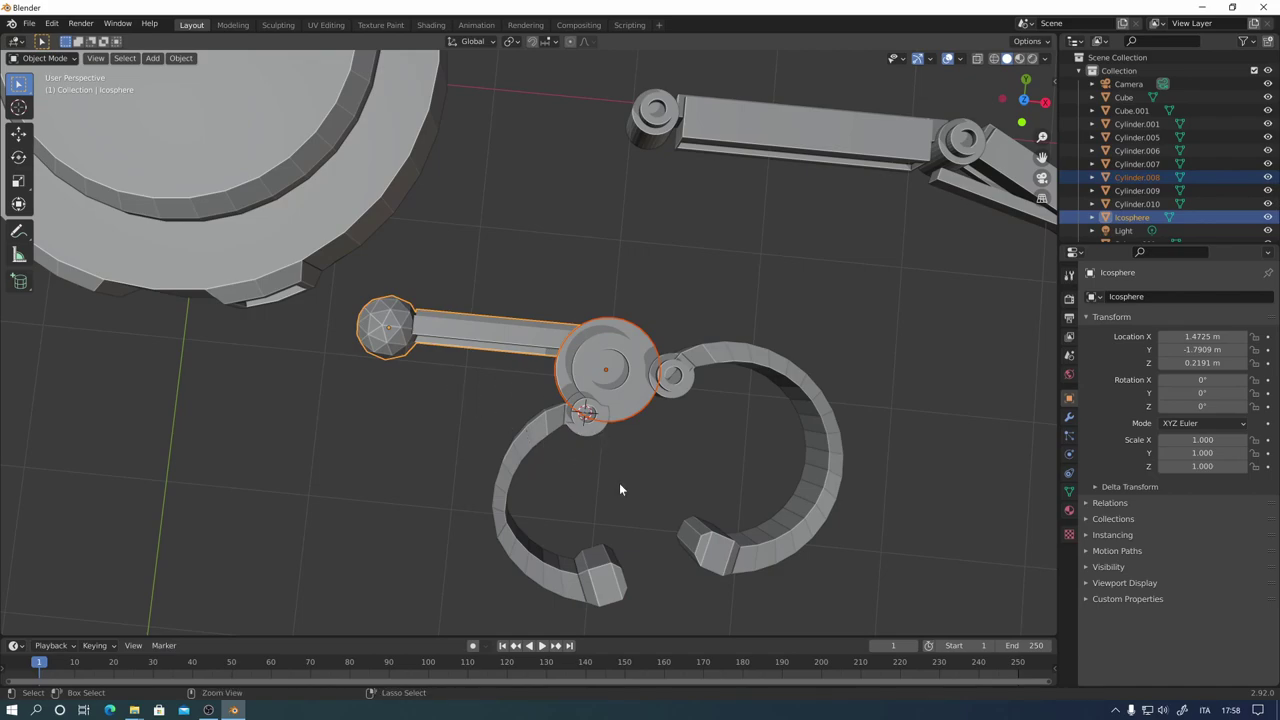
Step: Merge the Cylinder.008 hub into the Icosphere arm
key("ctrl+j")
mouse_move(663, 470)
middle_mouse_down()
mouse_move(770, 359)
mouse_move(756, 362)
mouse_move(687, 303)
mouse_move(716, 480)
mouse_move(649, 338)
middle_mouse_up()
left_click(687, 303)
left_click(678, 296)
left_click(678, 296)
left_click(649, 338, "shift")
Step: Parent the right curved hook to the Icosphere arm with Ctrl+P > Object
mouse_move(732, 379)
middle_mouse_down()
mouse_move(621, 371)
mouse_move(579, 267)
middle_mouse_up()
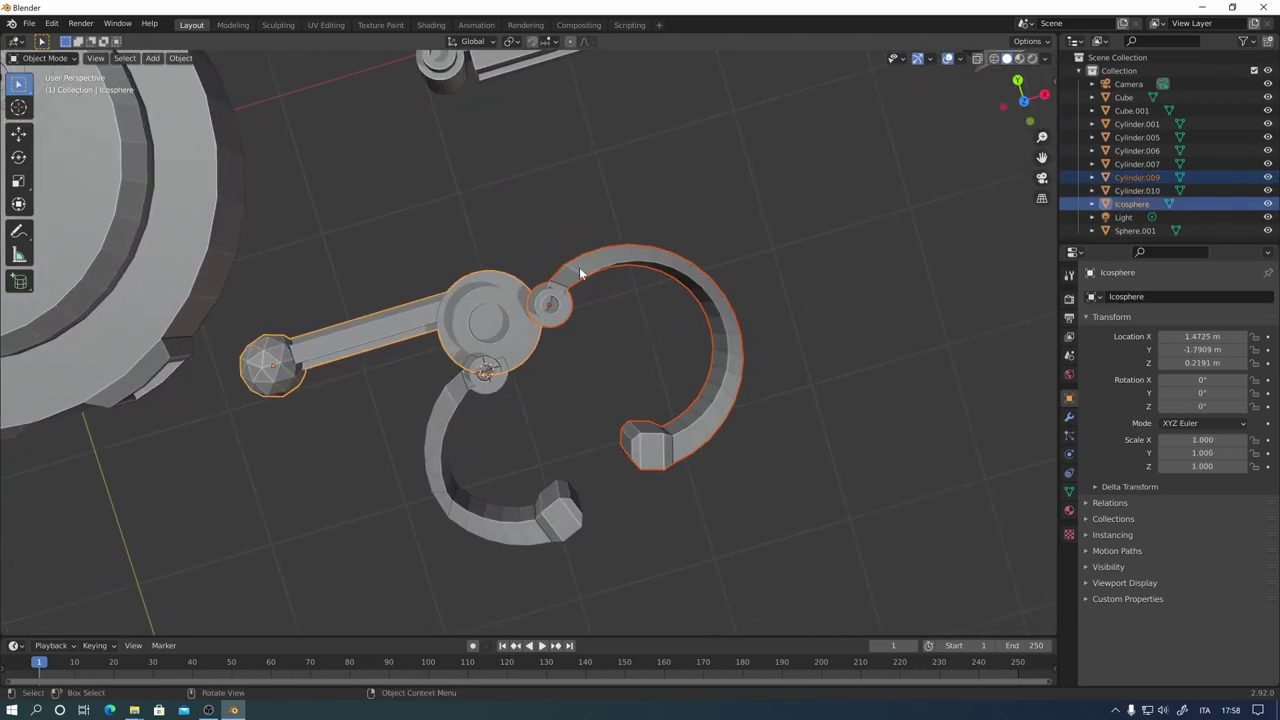
left_click(579, 267)
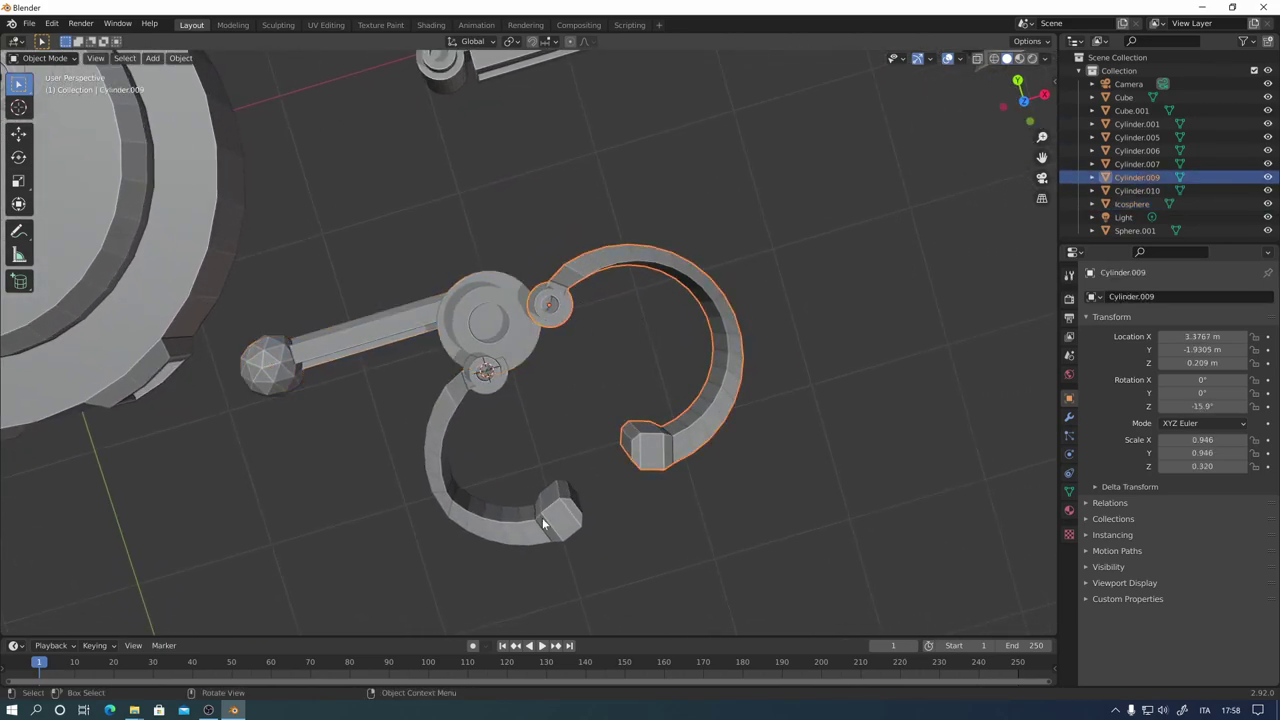
left_click(511, 327, "shift")
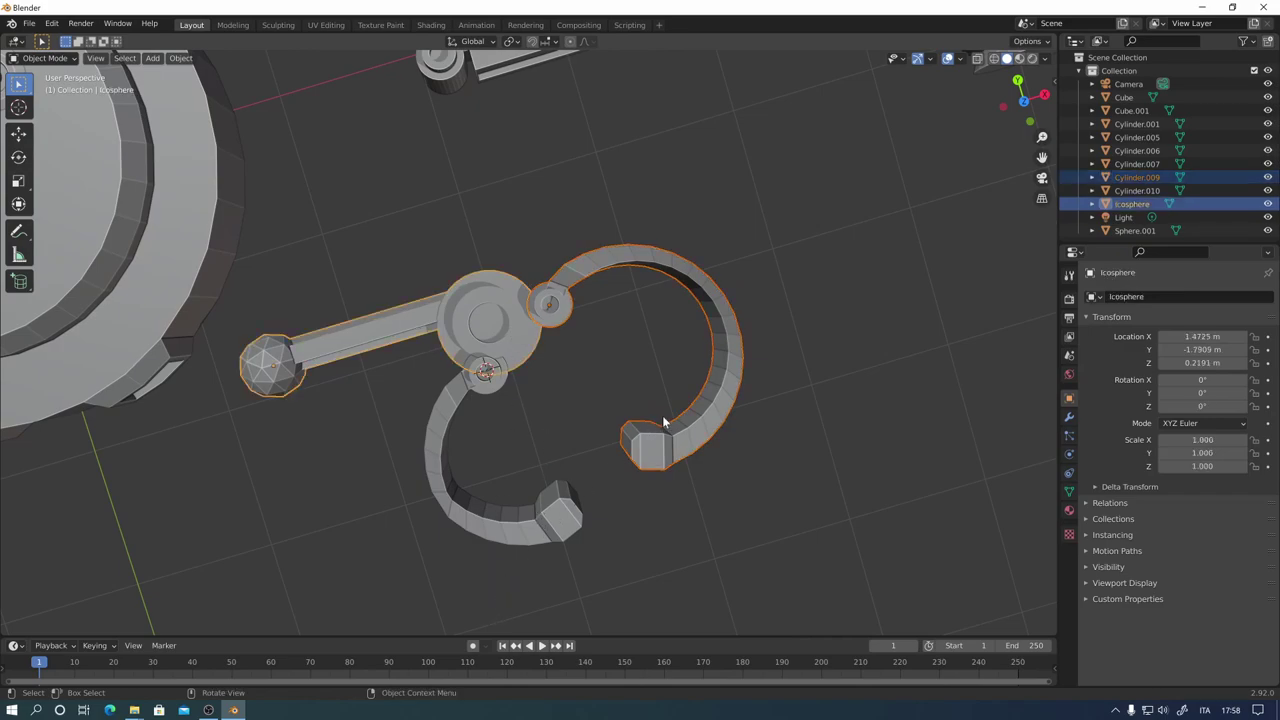
key("ctrl+p")
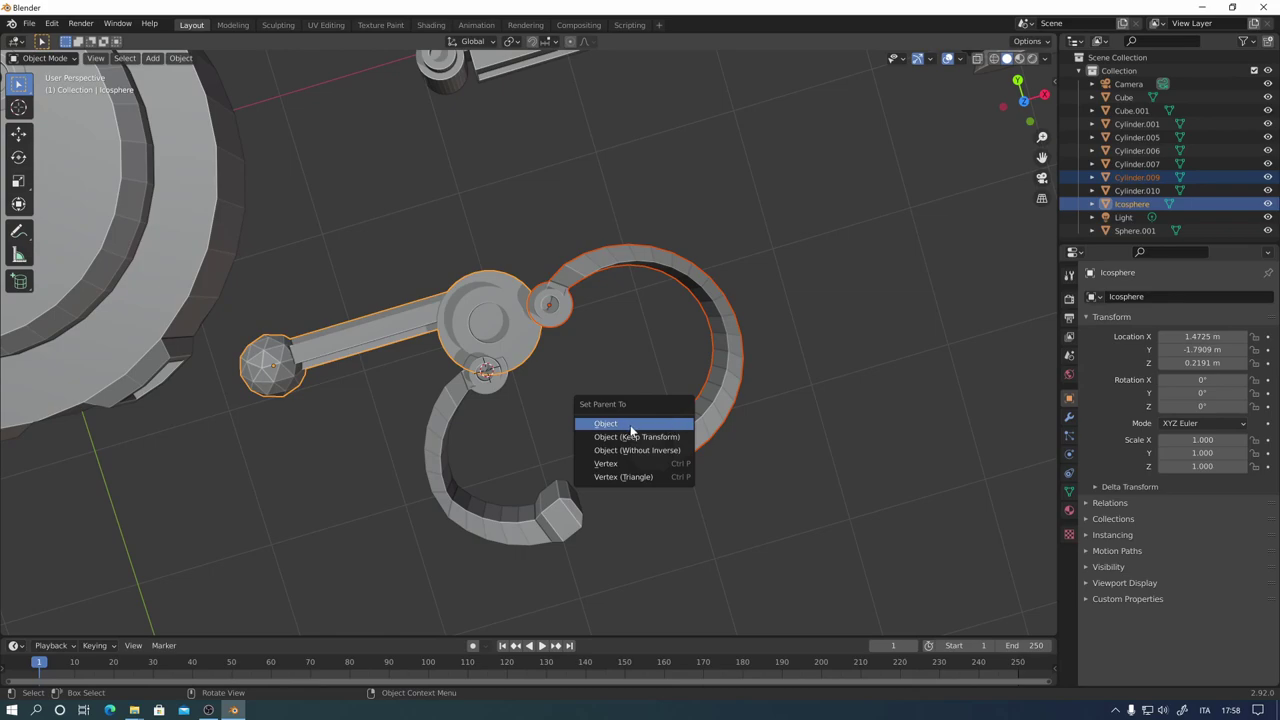
left_click(631, 431)
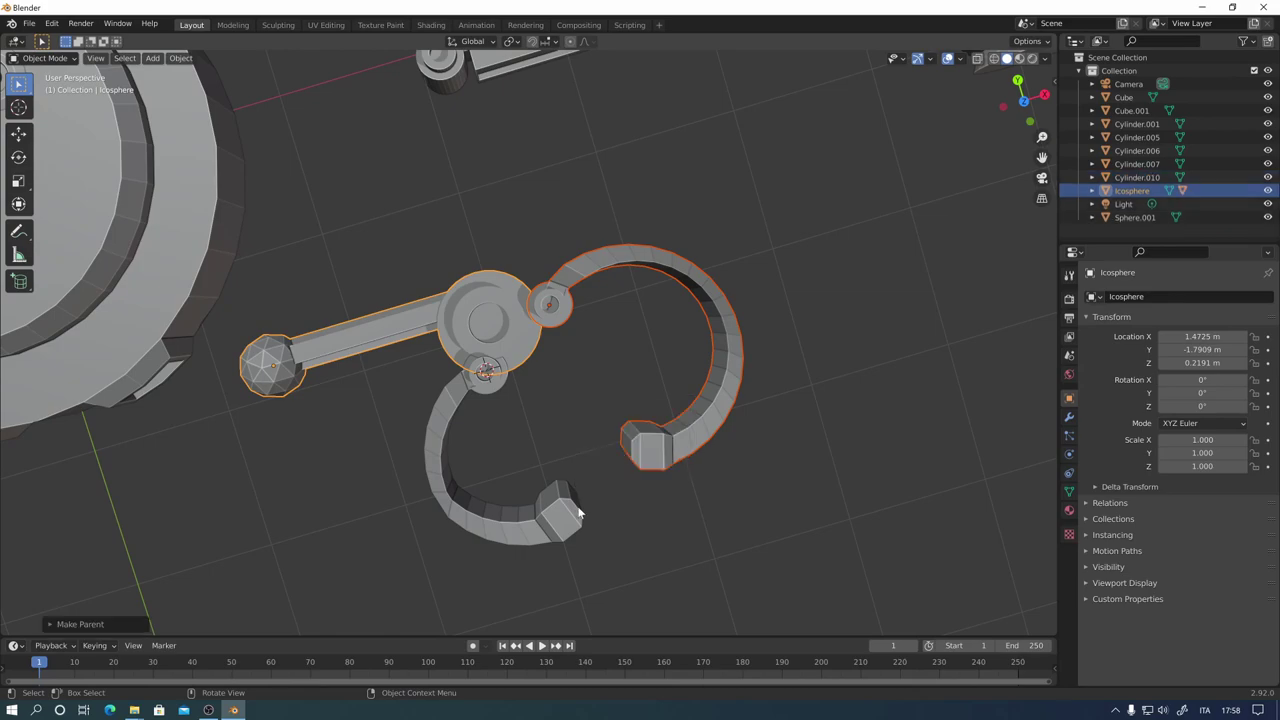
Step: Test-move the arm to check the right hook follows, then cancel
left_click(510, 355)
mouse_move(520, 367)
middle_mouse_down()
mouse_move(667, 447)
mouse_move(670, 399)
mouse_move(655, 493)
middle_mouse_up()
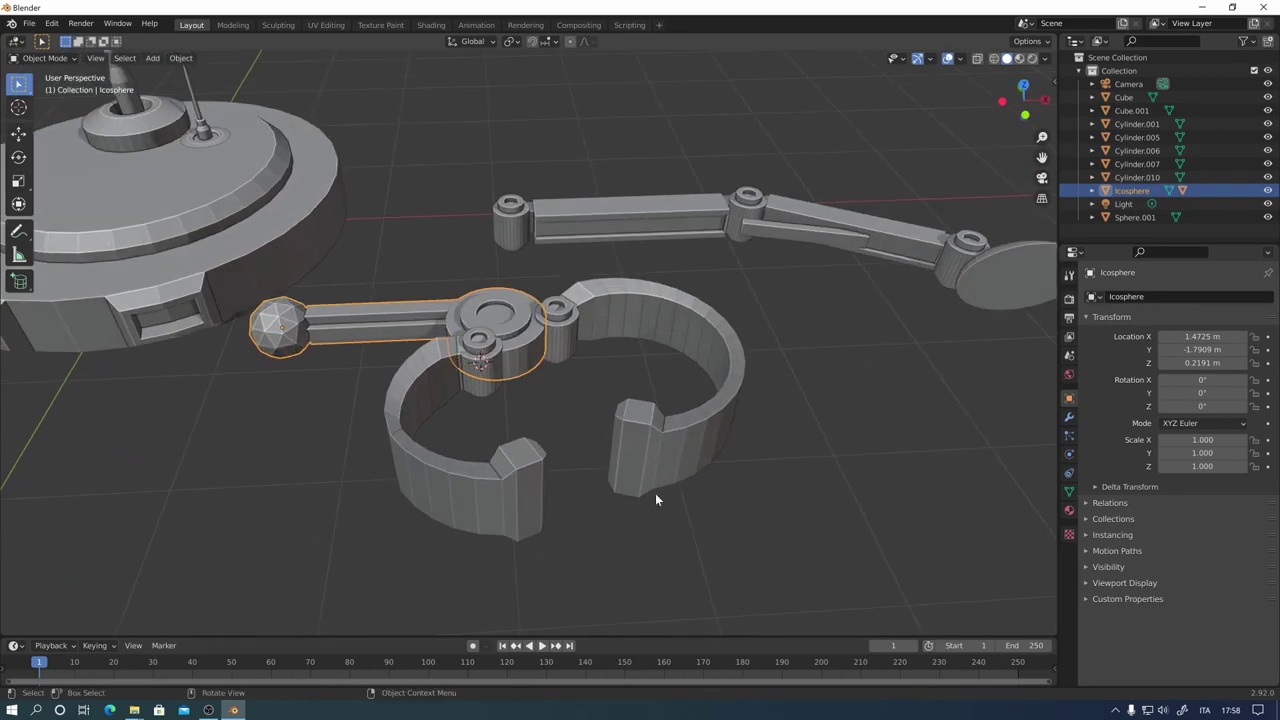
key("g")
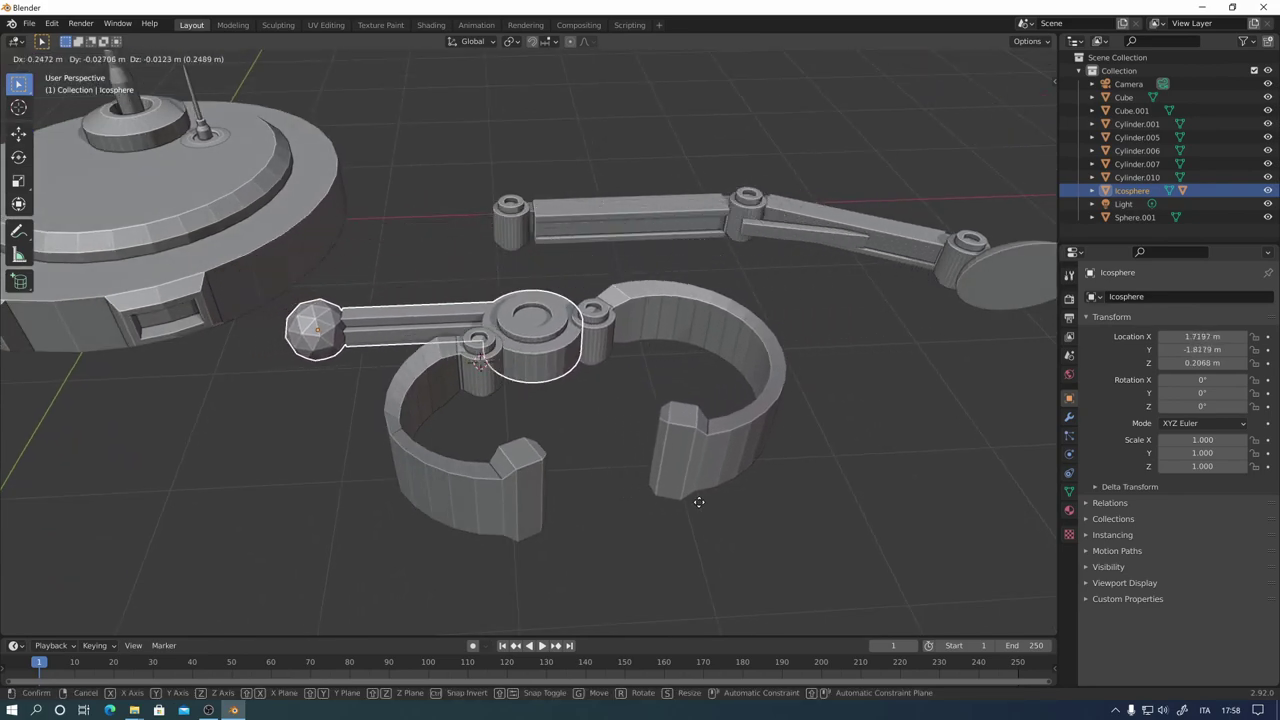
right_click(677, 474)
middle_click_drag(670, 441, 633, 482)
Step: Parent the left curved hook to the Icosphere arm
left_click(436, 392)
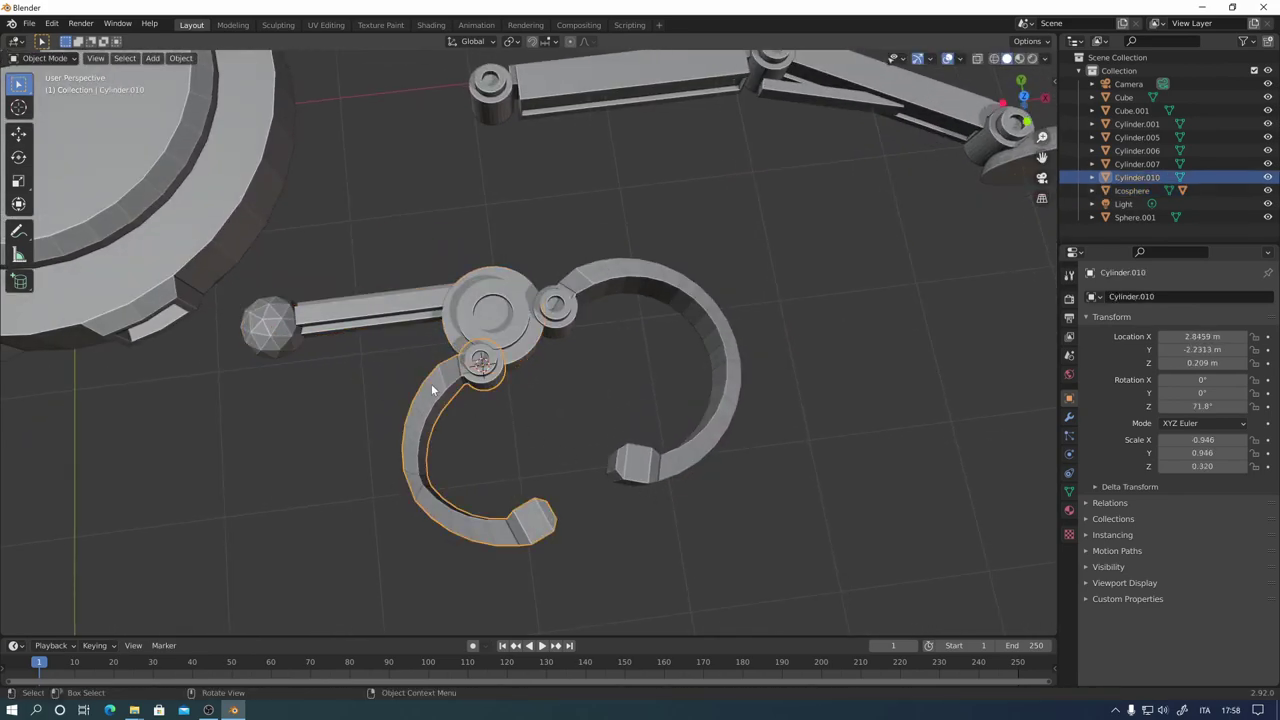
left_click(510, 338, "shift")
key("ctrl+p")
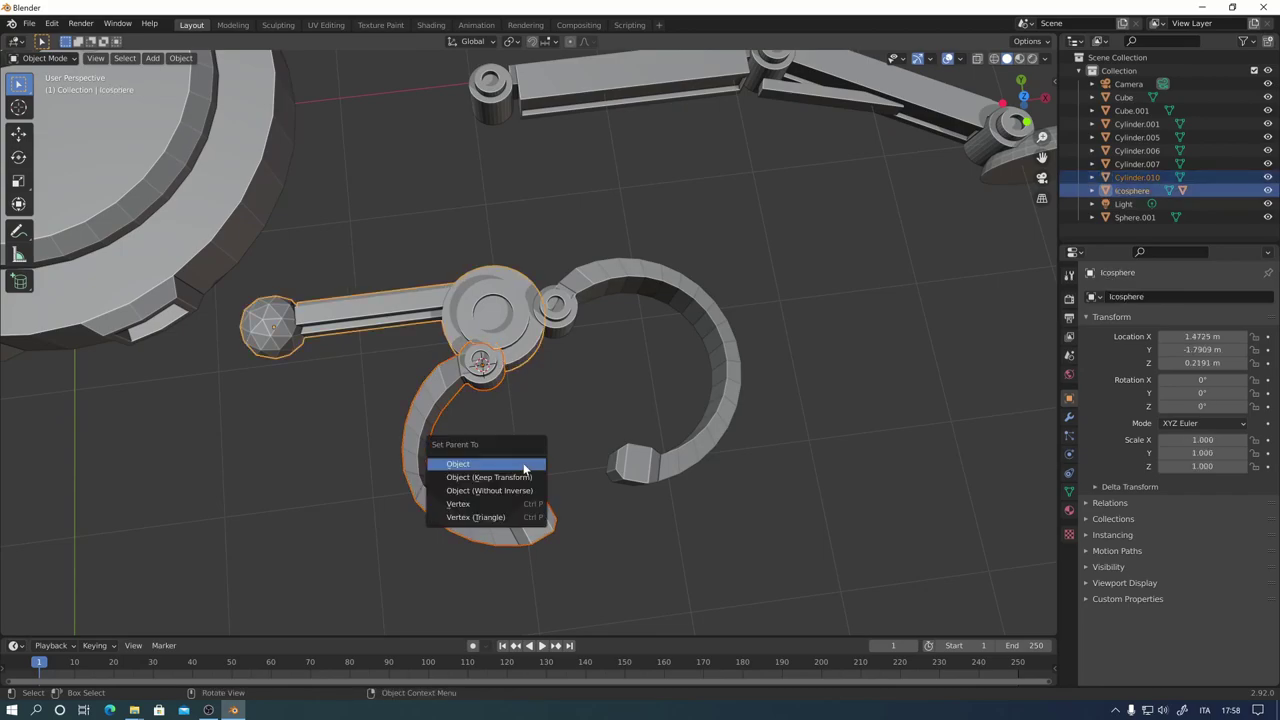
left_click(523, 465)
Step: Test-rotate the arm to confirm both hooks follow, then cancel
mouse_move(584, 416)
middle_mouse_down()
mouse_move(643, 411)
mouse_move(607, 538)
mouse_move(605, 458)
middle_mouse_up()
left_click(643, 411)
left_click(500, 330)
middle_click_drag(542, 383, 537, 480)
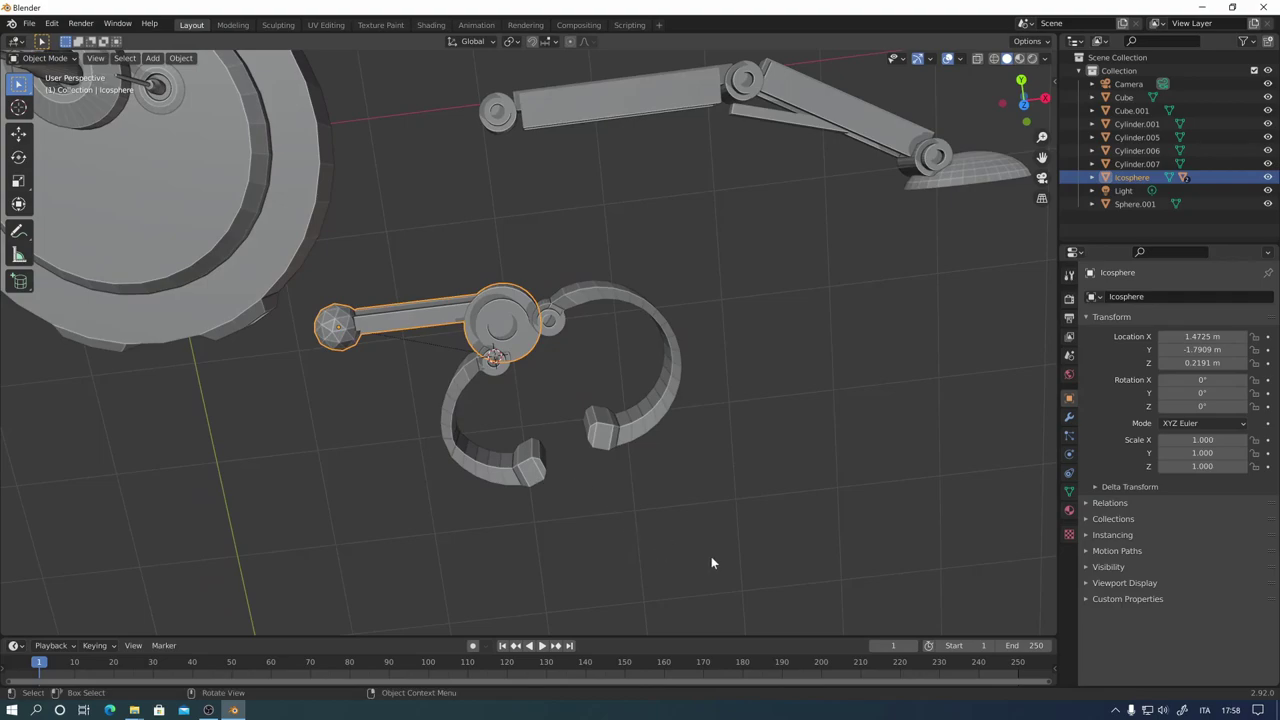
key("r")
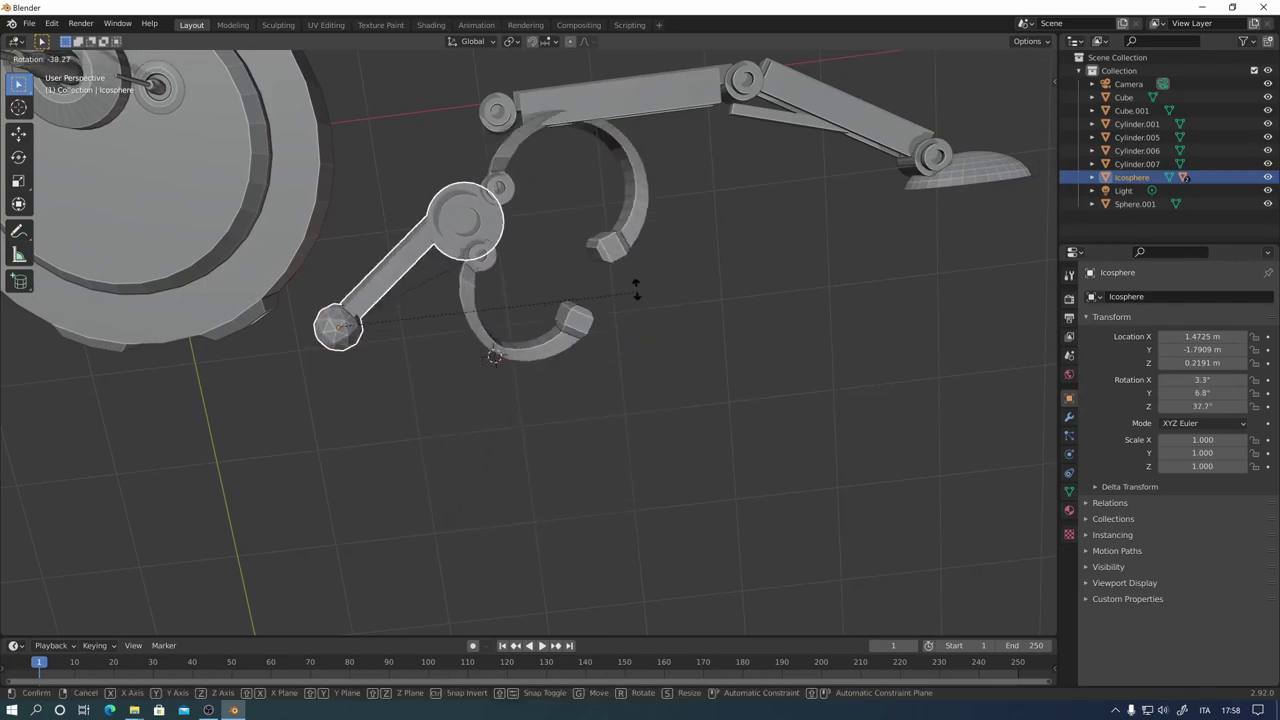
right_click(532, 540)
middle_click_drag(744, 420, 578, 484, "shift")
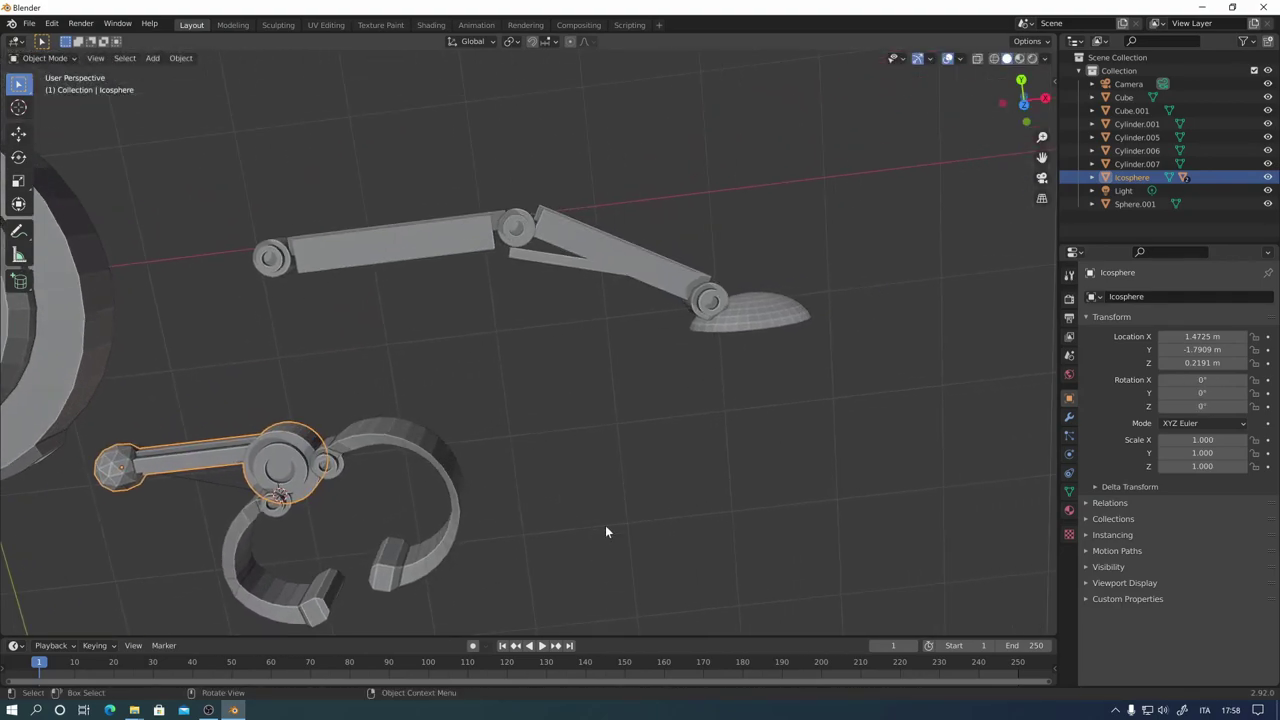
Step: Join the scoop into its end joint with Ctrl+J
left_click(768, 314)
middle_click_drag(751, 438, 601, 483, "shift")
left_click(565, 352, "shift")
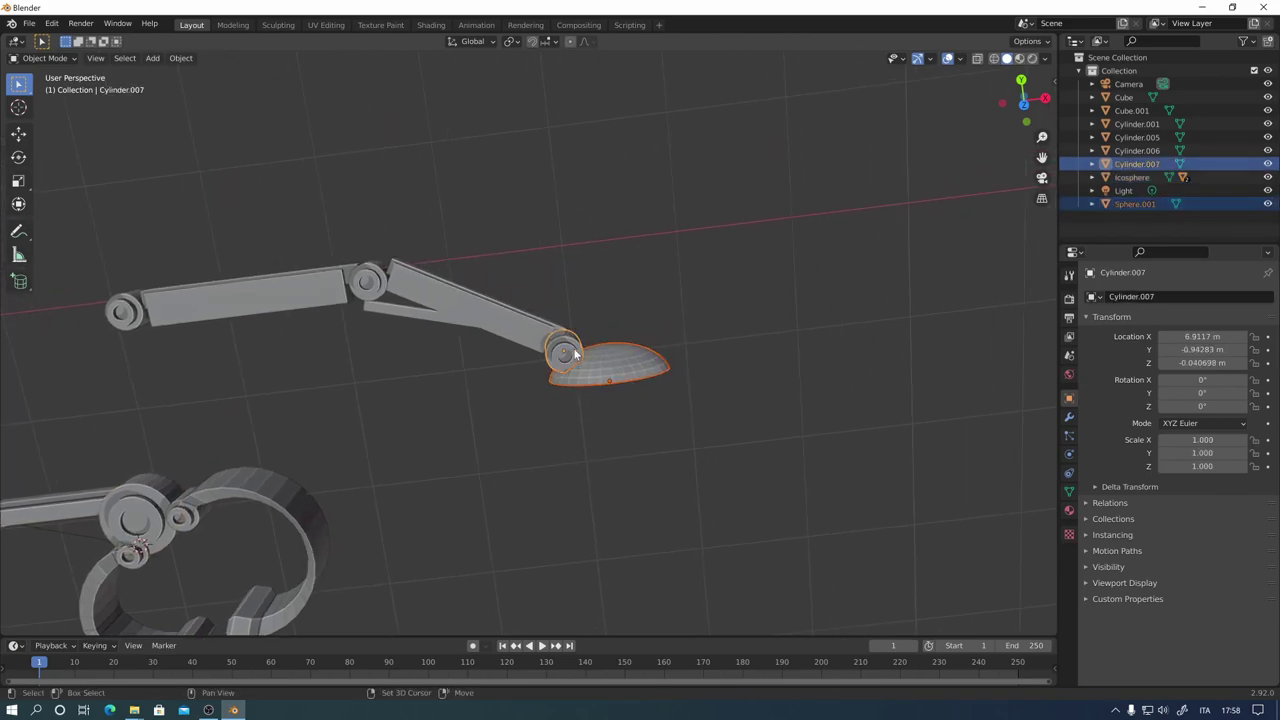
middle_click_drag(674, 430, 649, 404)
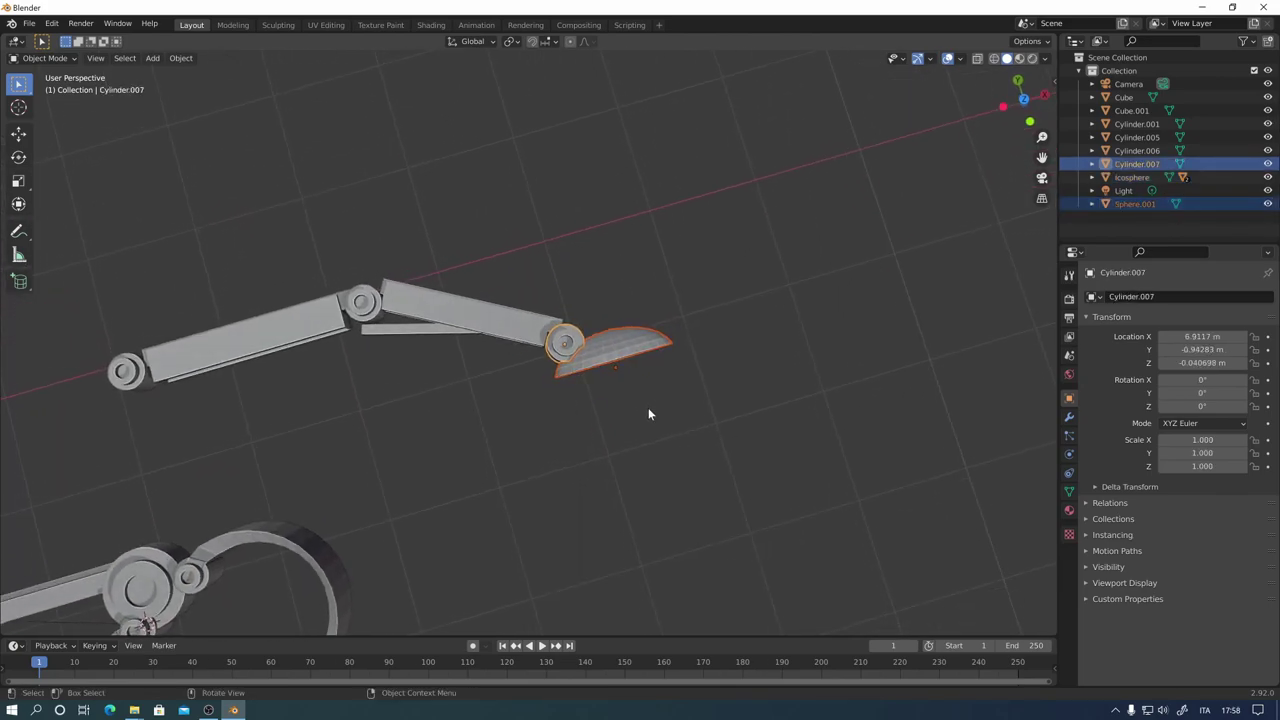
key("ctrl+j")
mouse_move(656, 449)
middle_mouse_down()
mouse_move(738, 315)
mouse_move(675, 370)
mouse_move(694, 449)
mouse_move(500, 400)
middle_mouse_up()
Step: Join the forearm bar and the upper arm bar into their respective joints
left_click(450, 345)
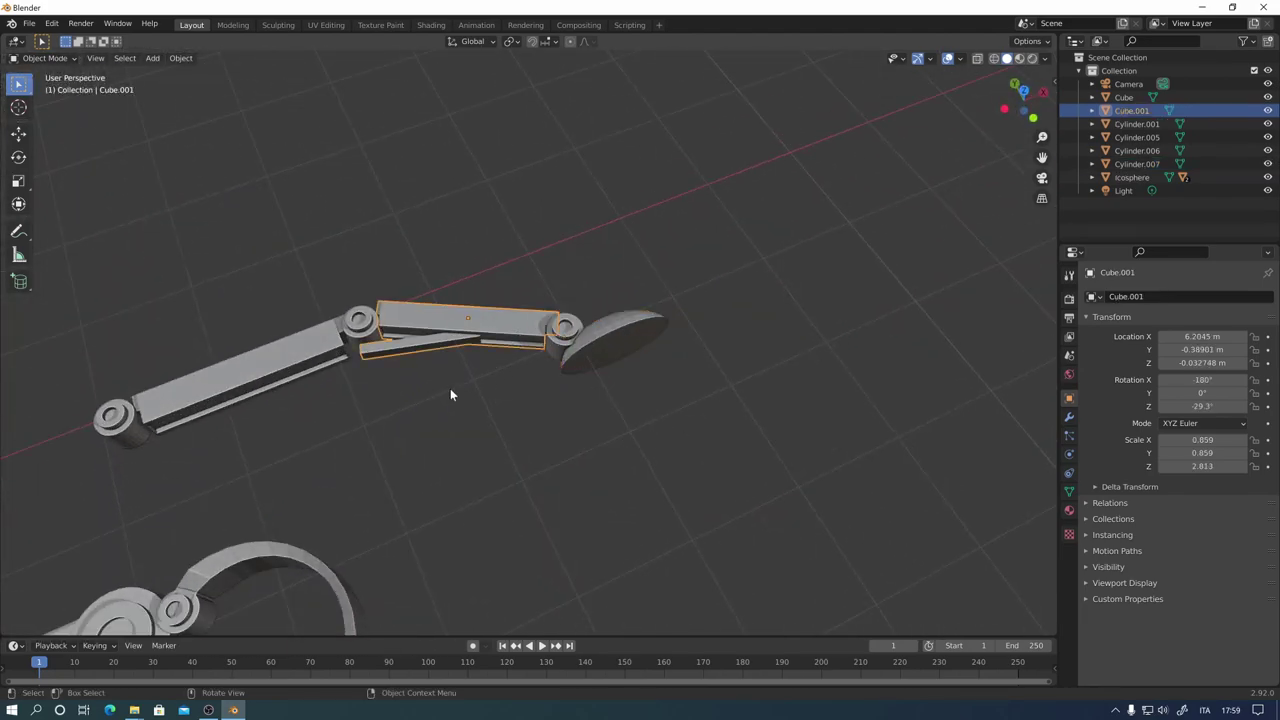
left_click(370, 335, "shift")
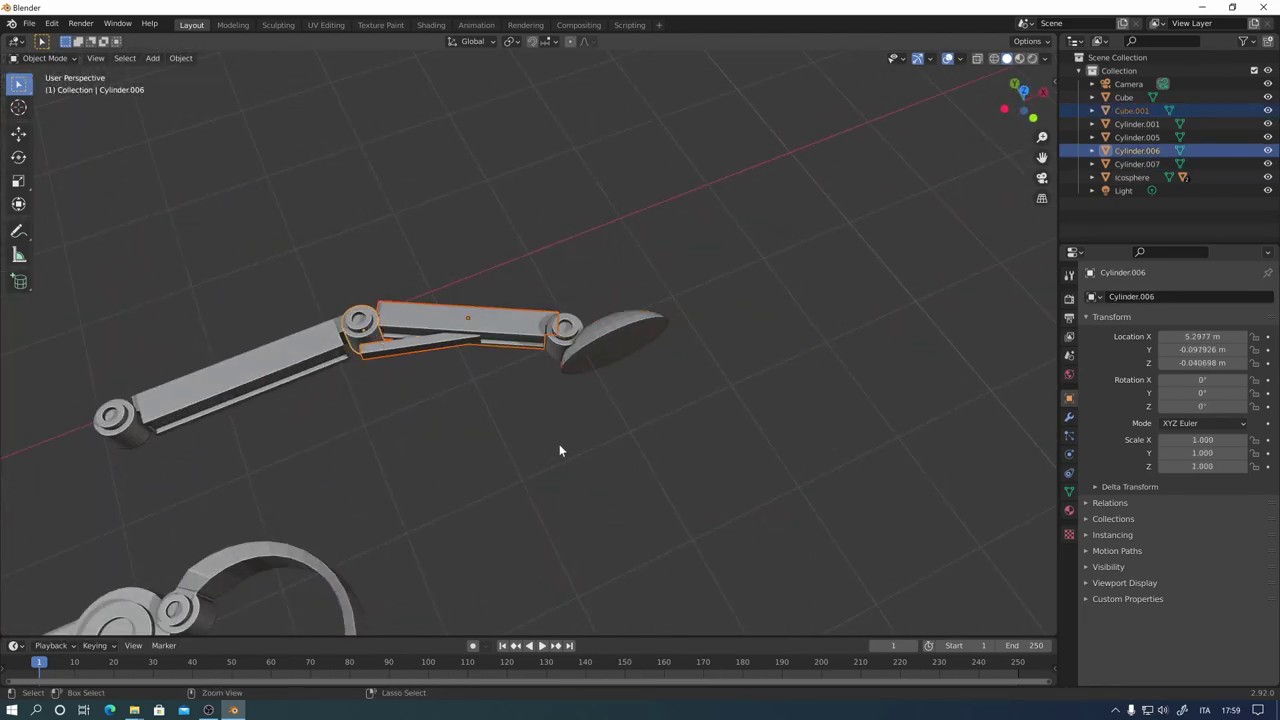
key("ctrl+j")
middle_click_drag(440, 365, 620, 391, "shift")
left_click(462, 398)
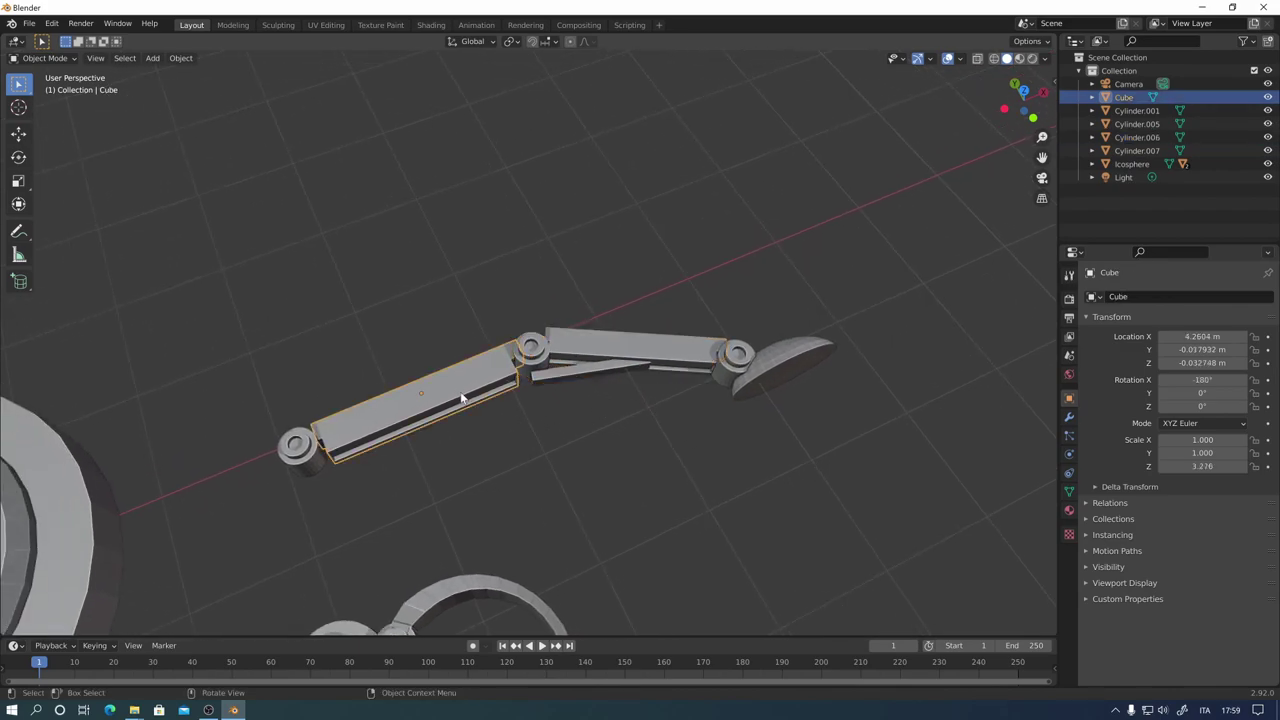
left_click(298, 446, "shift")
mouse_move(551, 478)
middle_mouse_down()
mouse_move(506, 468)
mouse_move(737, 380)
middle_mouse_up()
key("ctrl+j")
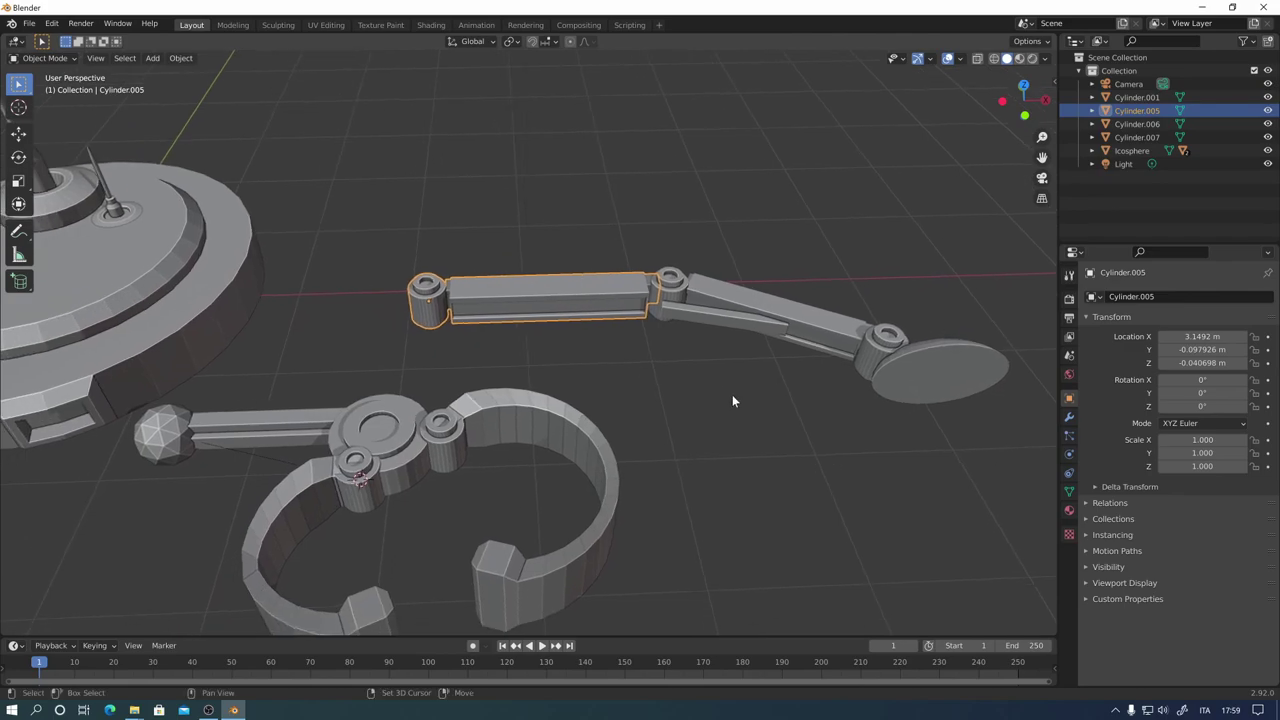
Step: Parent the scoop to the forearm, and the forearm to the upper arm
left_click(932, 382)
left_click(840, 356, "shift")
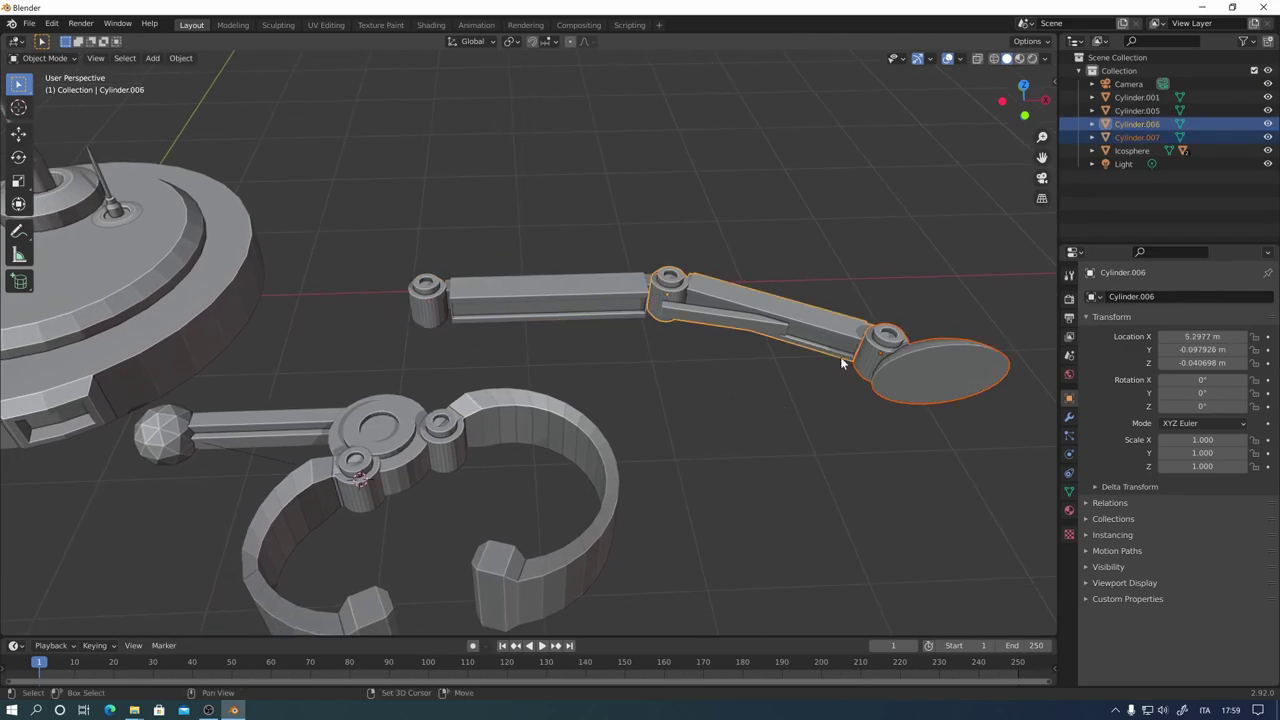
key("ctrl+p")
left_click(931, 426)
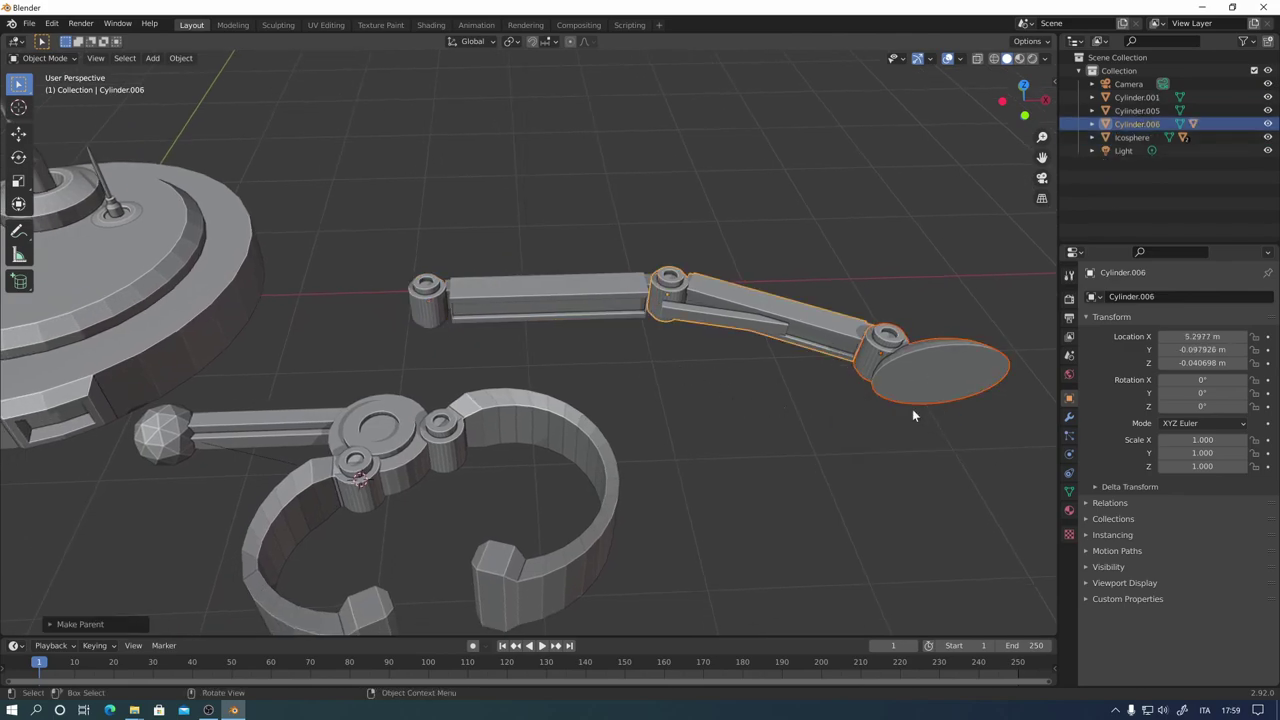
left_click(785, 343)
left_click(594, 321, "shift")
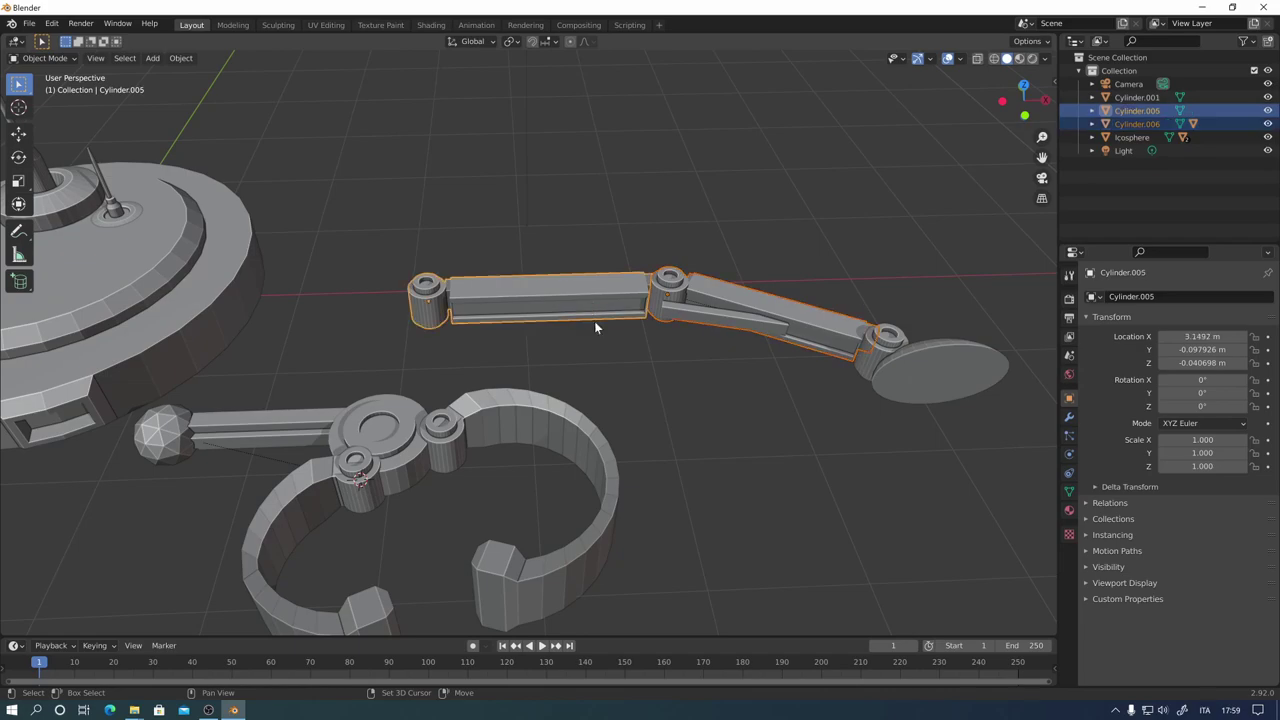
key("ctrl+p")
left_click(749, 418)
middle_click_drag(793, 388, 573, 408)
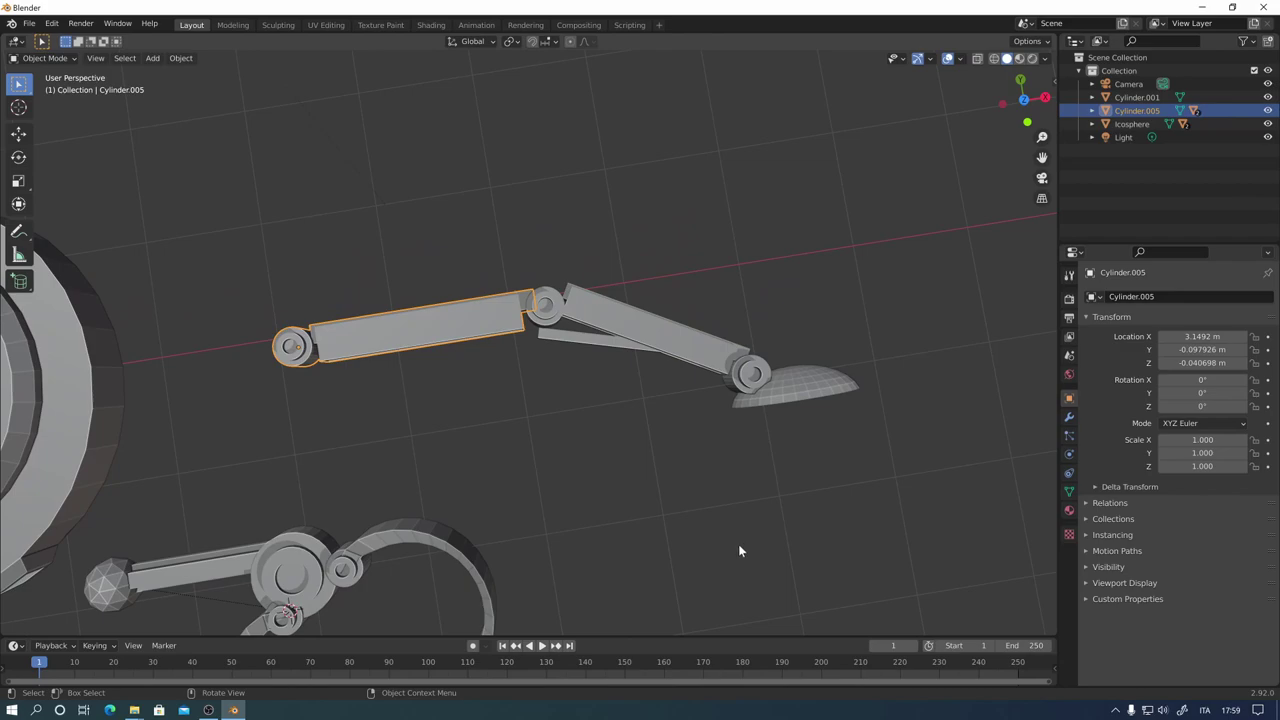
Step: In top view, pose the arm: upper arm 34.9°, forearm bent down, scoop 69.4°
key("KP_7")
key("r")
left_click(732, 265)
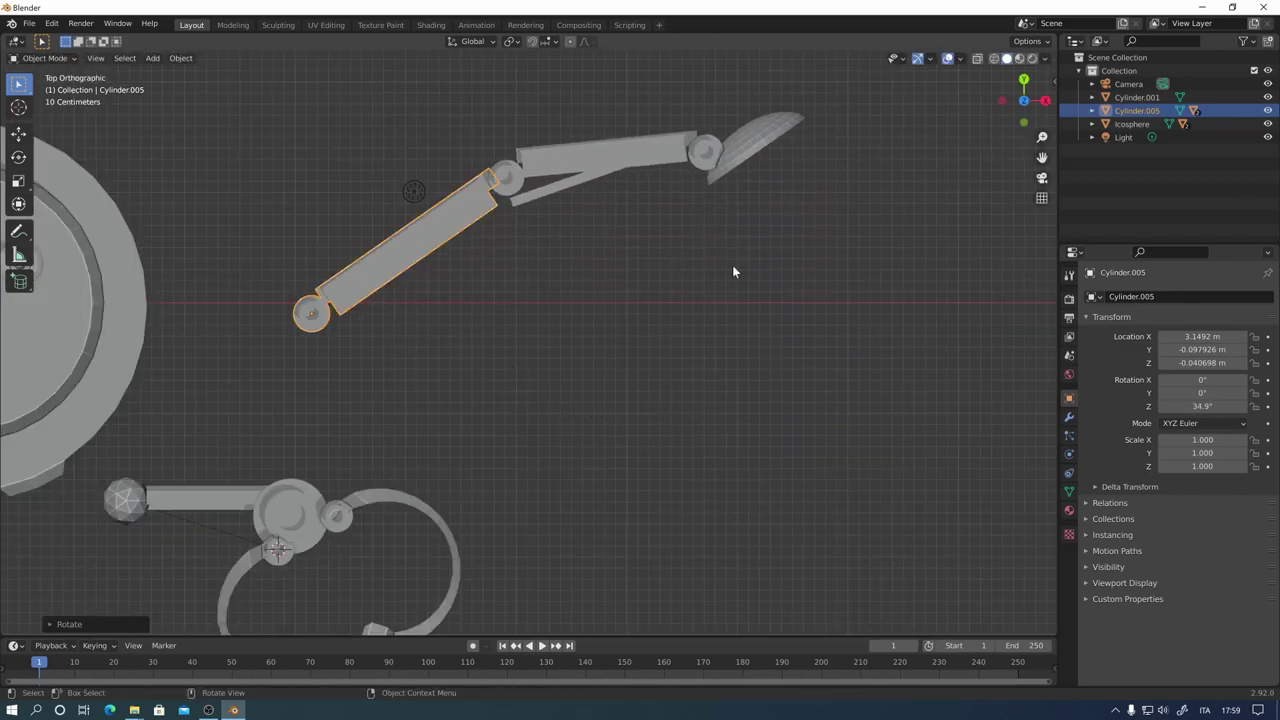
left_click(600, 155)
key("r")
left_click(607, 504)
left_click(673, 377)
key("r")
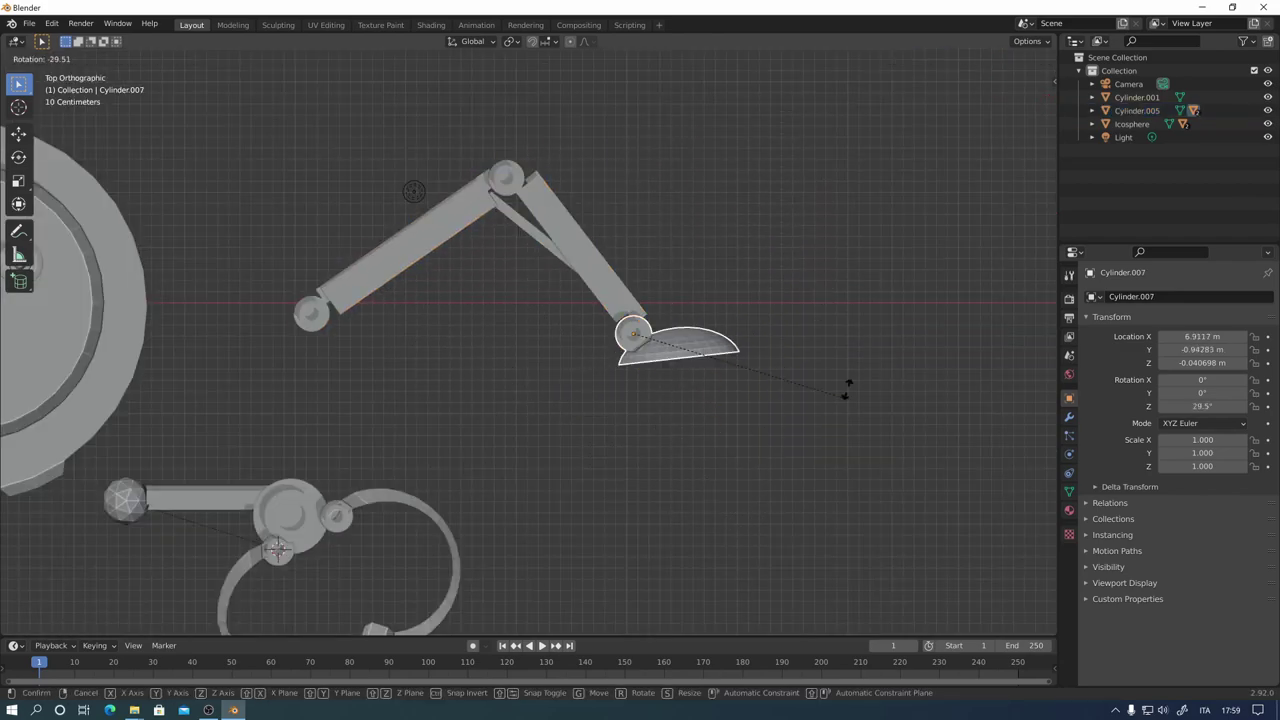
left_click(792, 391)
Step: Select the whole arm chain, stand it upright with rx90, then swing it downward
mouse_move(790, 465)
middle_mouse_down()
mouse_move(813, 290)
mouse_move(731, 437)
mouse_move(686, 438)
mouse_move(840, 434)
middle_mouse_up()
key("bracketleft")
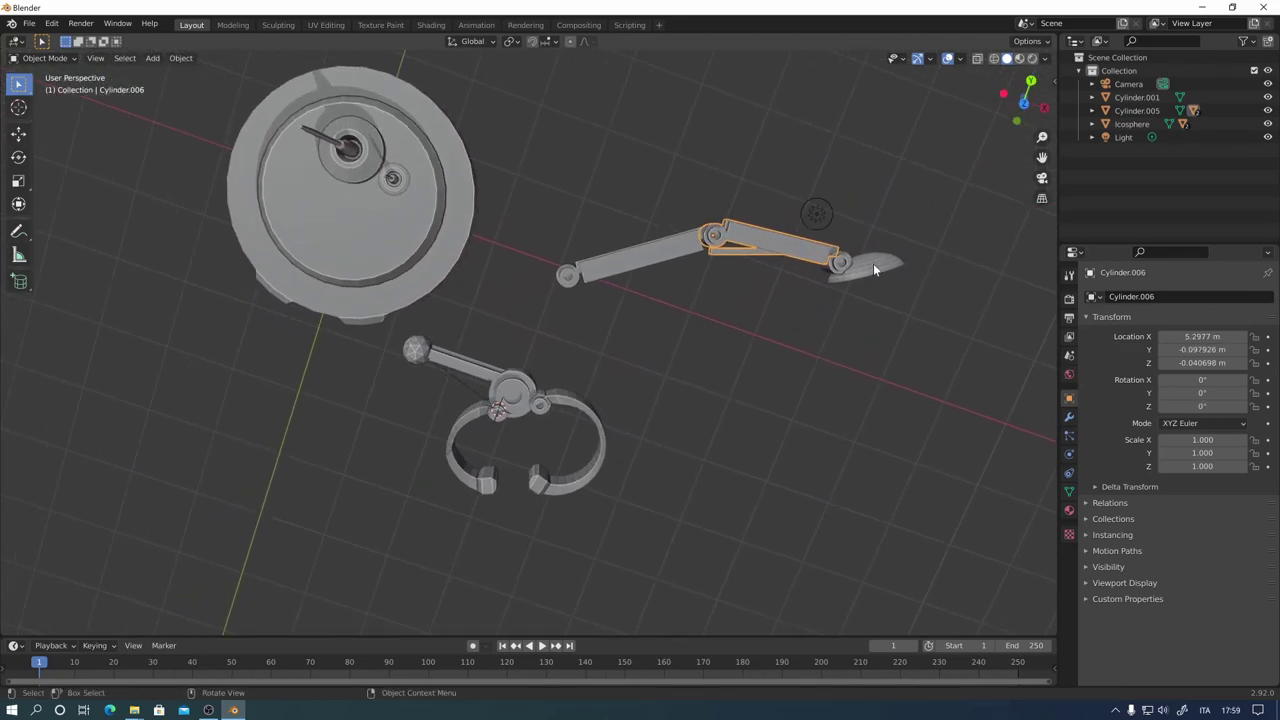
mouse_move(820, 310)
middle_mouse_down()
mouse_move(829, 363)
mouse_move(845, 337)
middle_mouse_up()
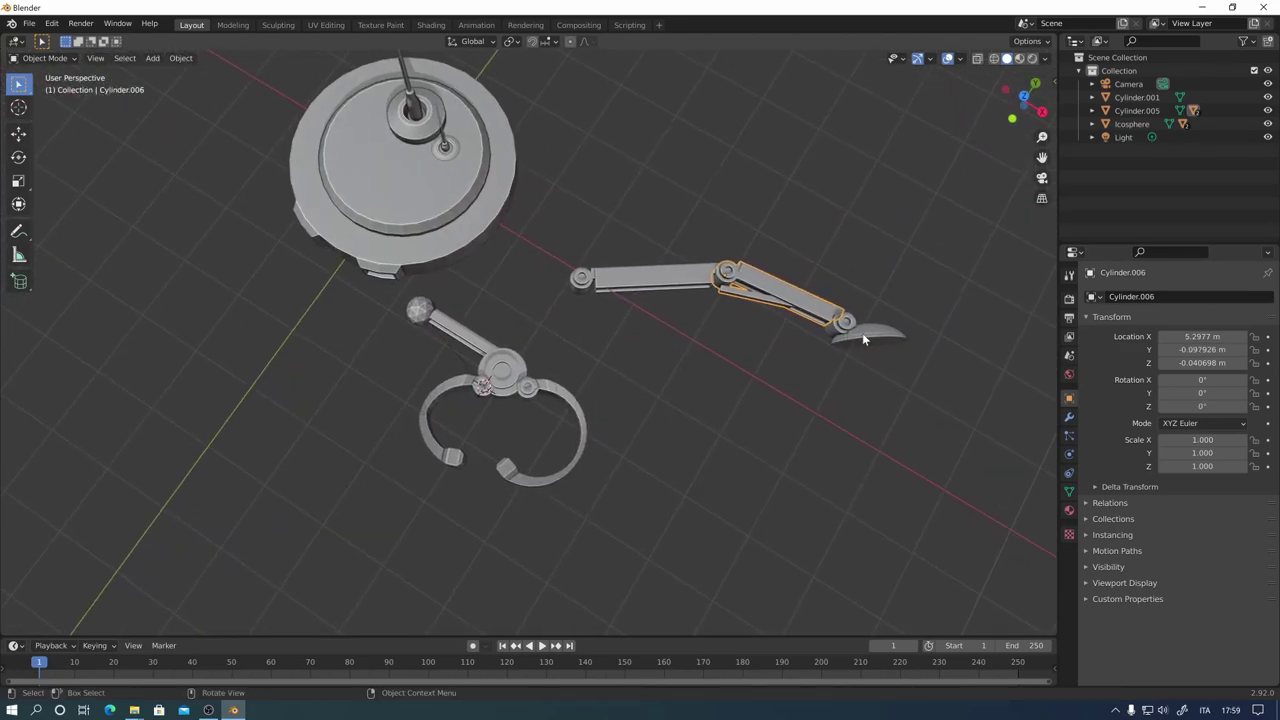
left_click(863, 340)
key("shift+bracketleft")
key("shift+bracketleft")
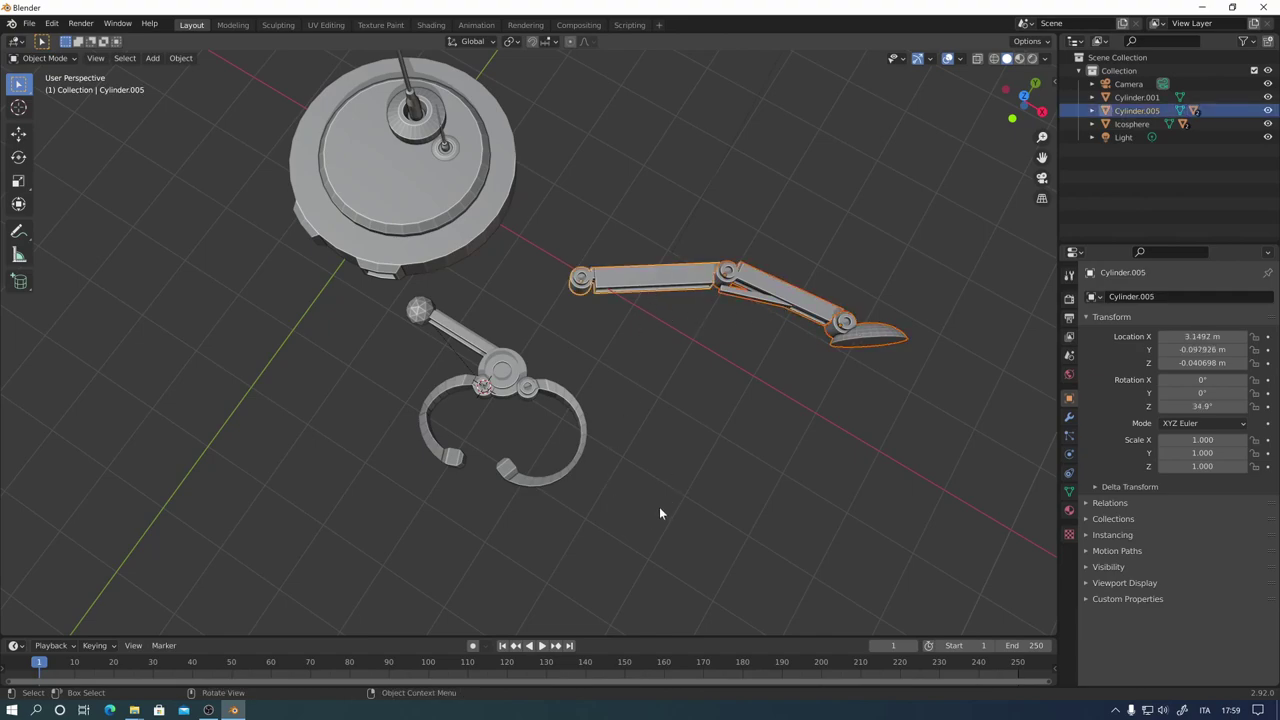
key("KP_1")
type("rx")
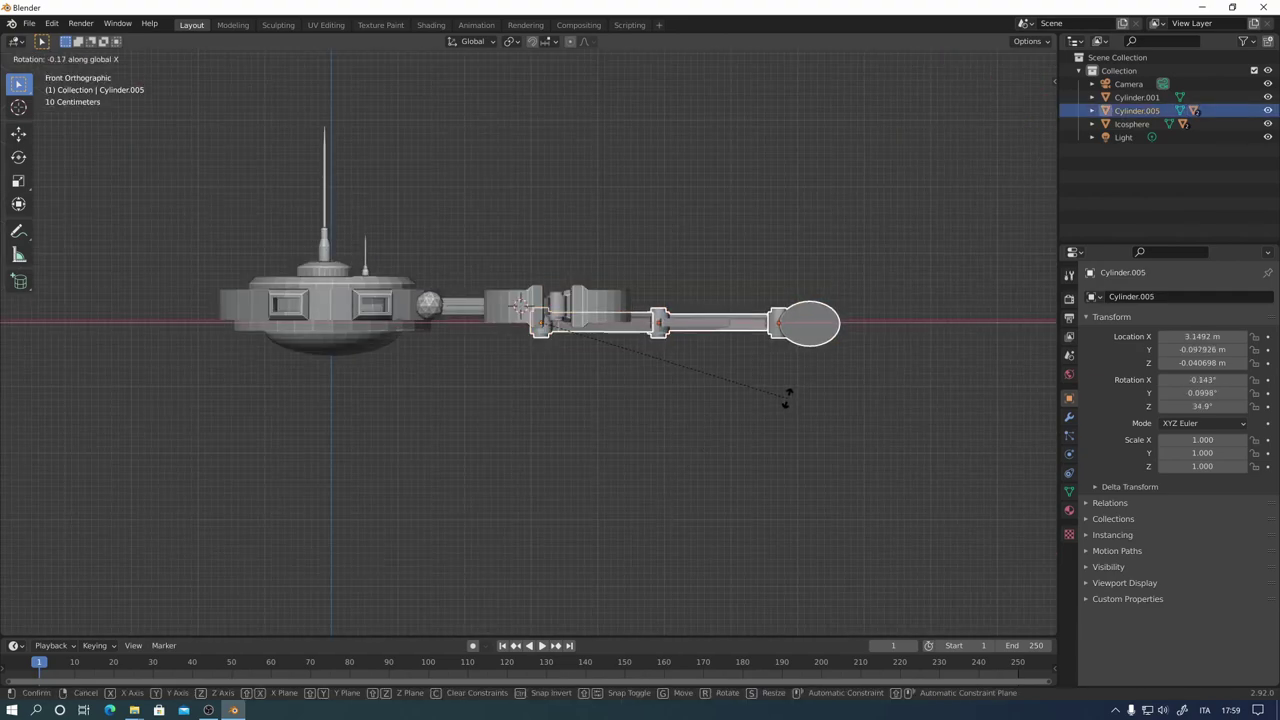
type("90")
key("Return")
key("r")
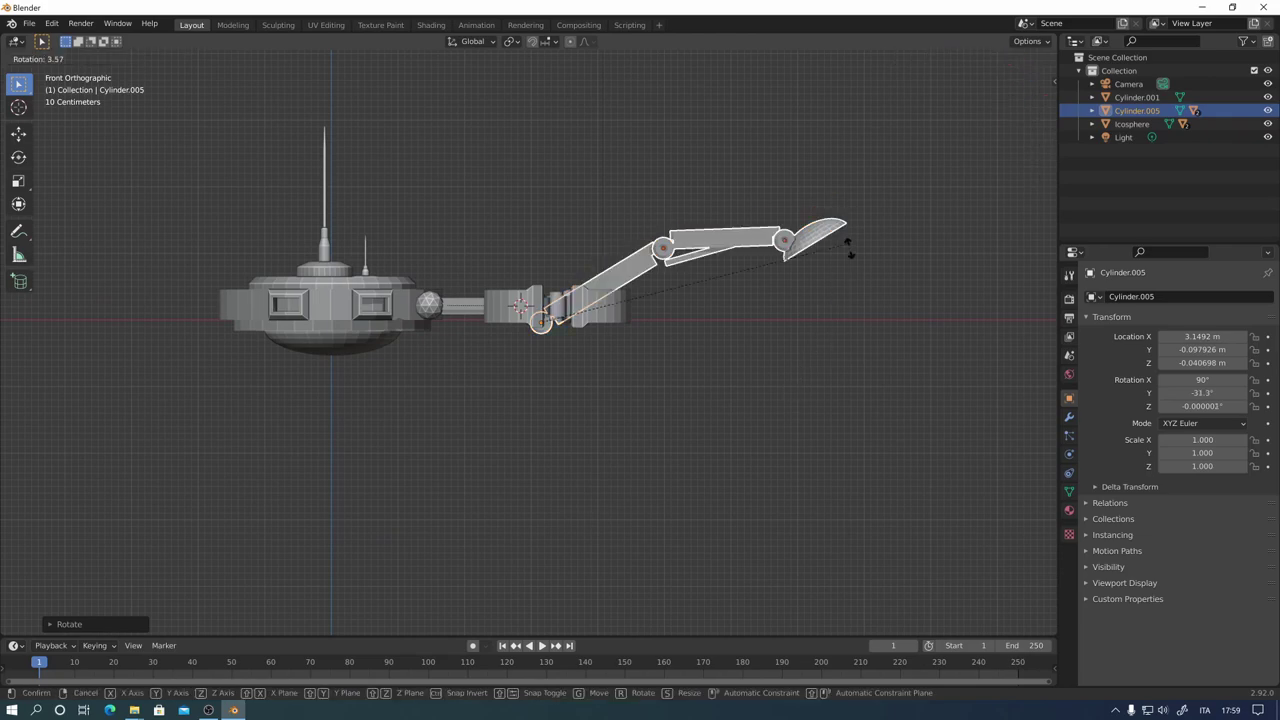
left_click(717, 460)
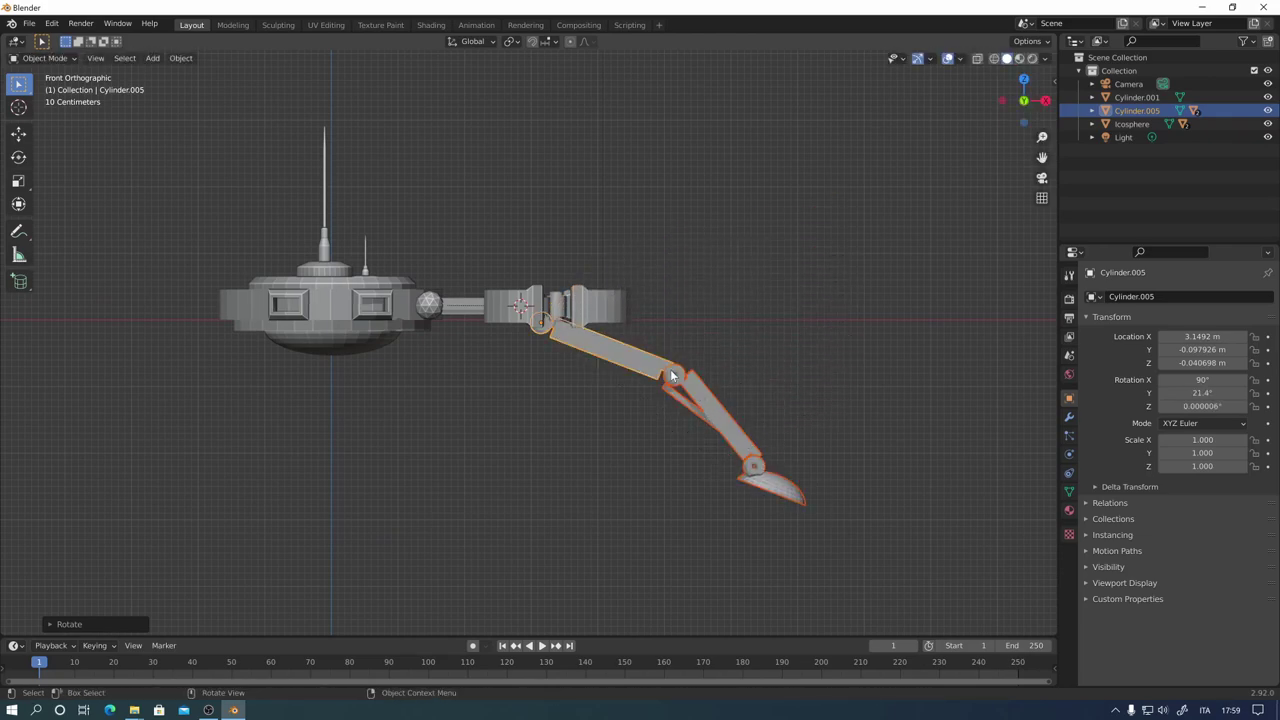
Step: Slide Cylinder.005 along X to X 1.9981 m beside the round body
key("KP_7")
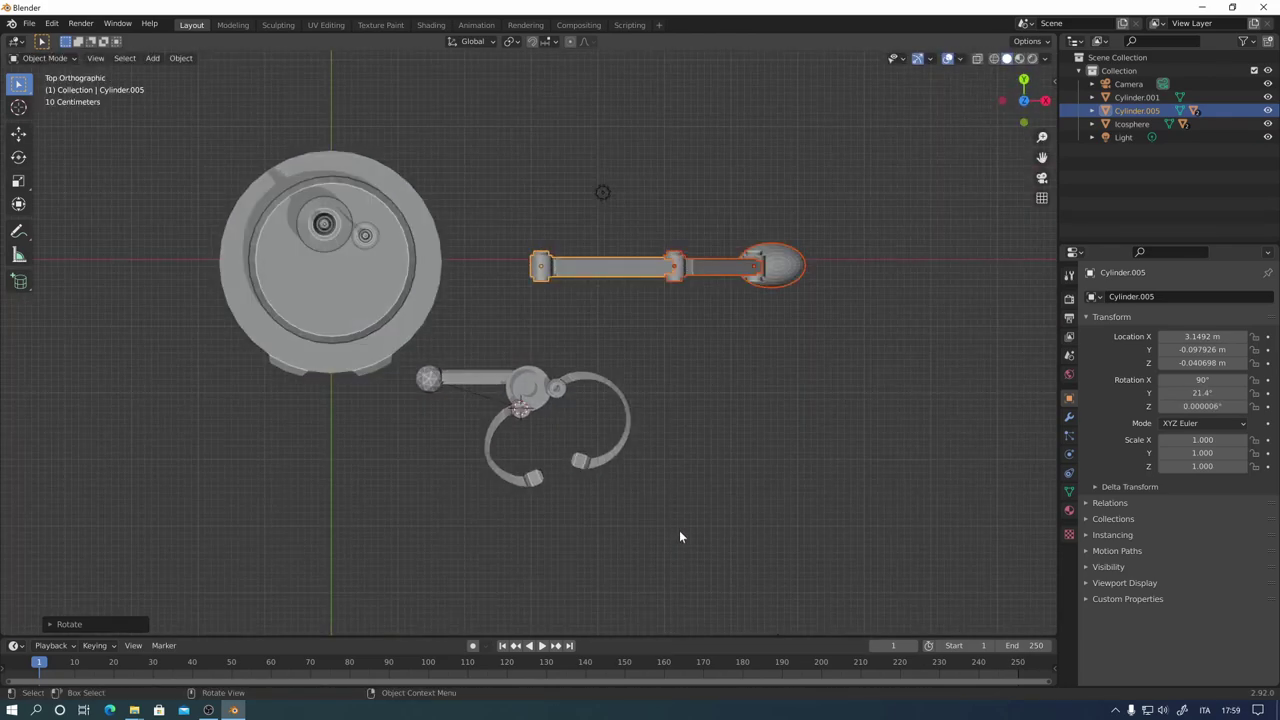
mouse_move(679, 384)
middle_mouse_down("shift")
mouse_move(737, 449)
mouse_move(808, 457)
middle_mouse_up("shift")
key("g")
key("x")
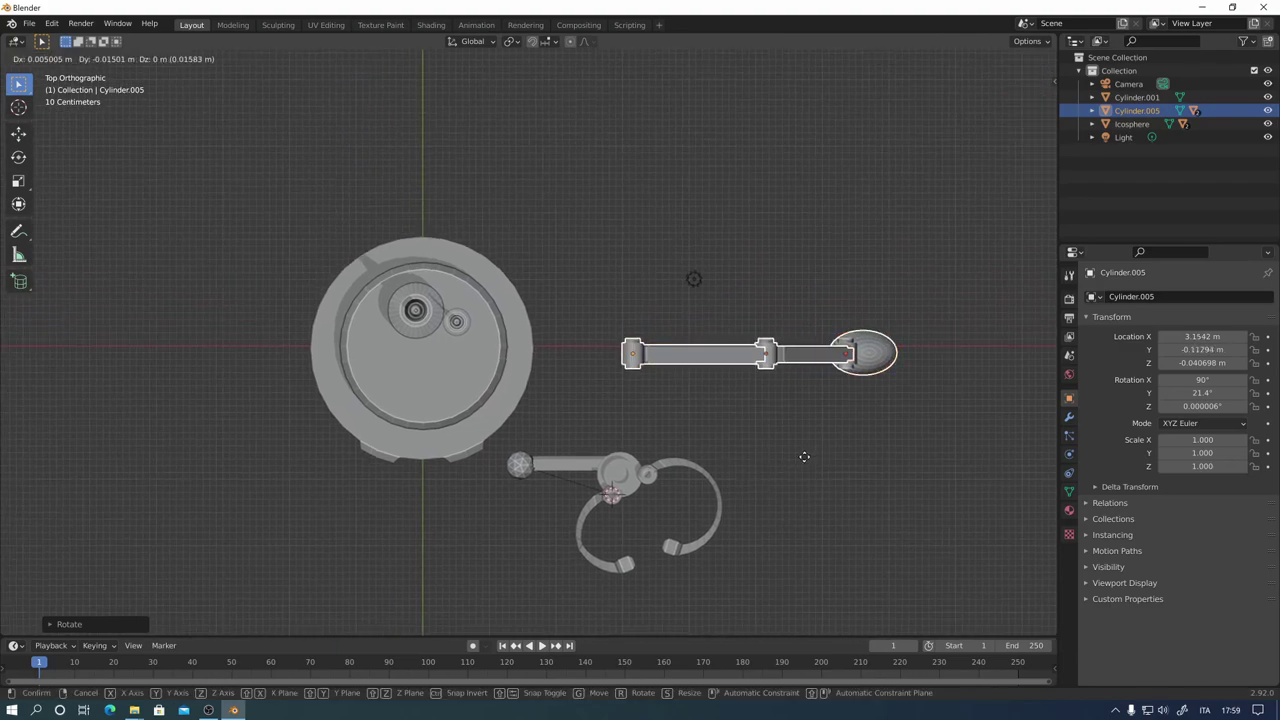
left_click(682, 510)
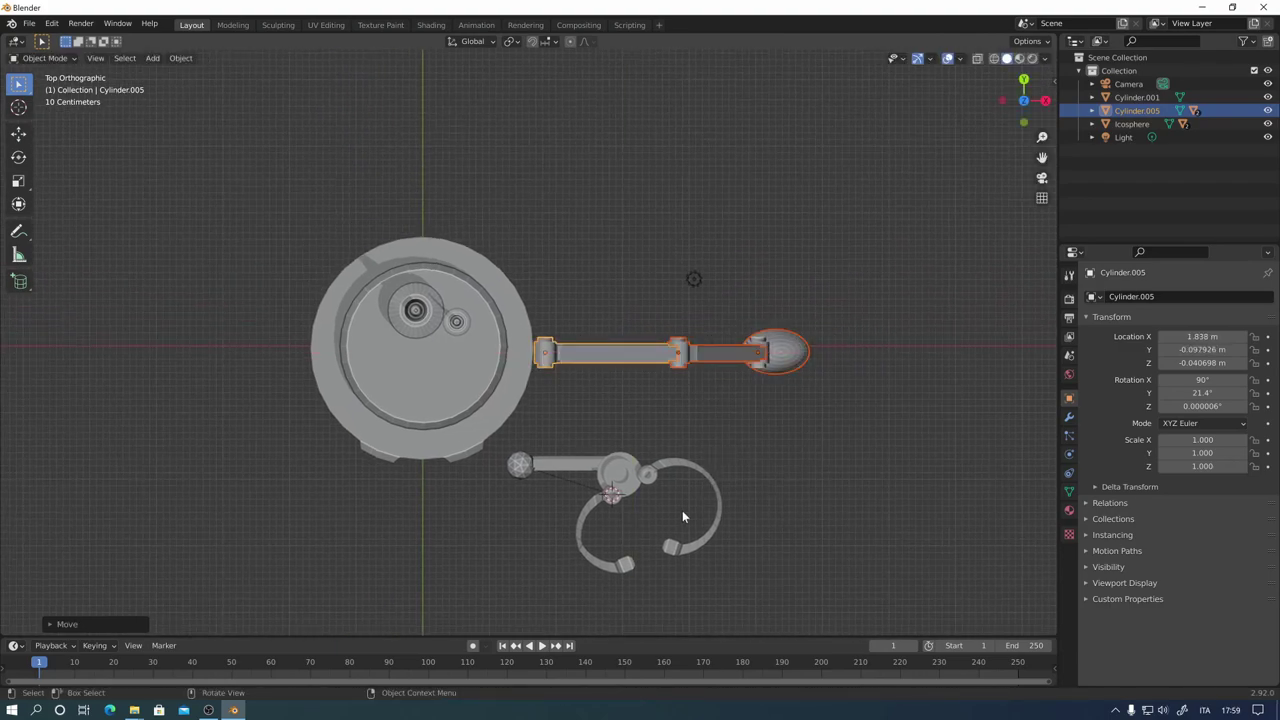
middle_click_drag(682, 510, 684, 490, "shift")
key("g")
key("x")
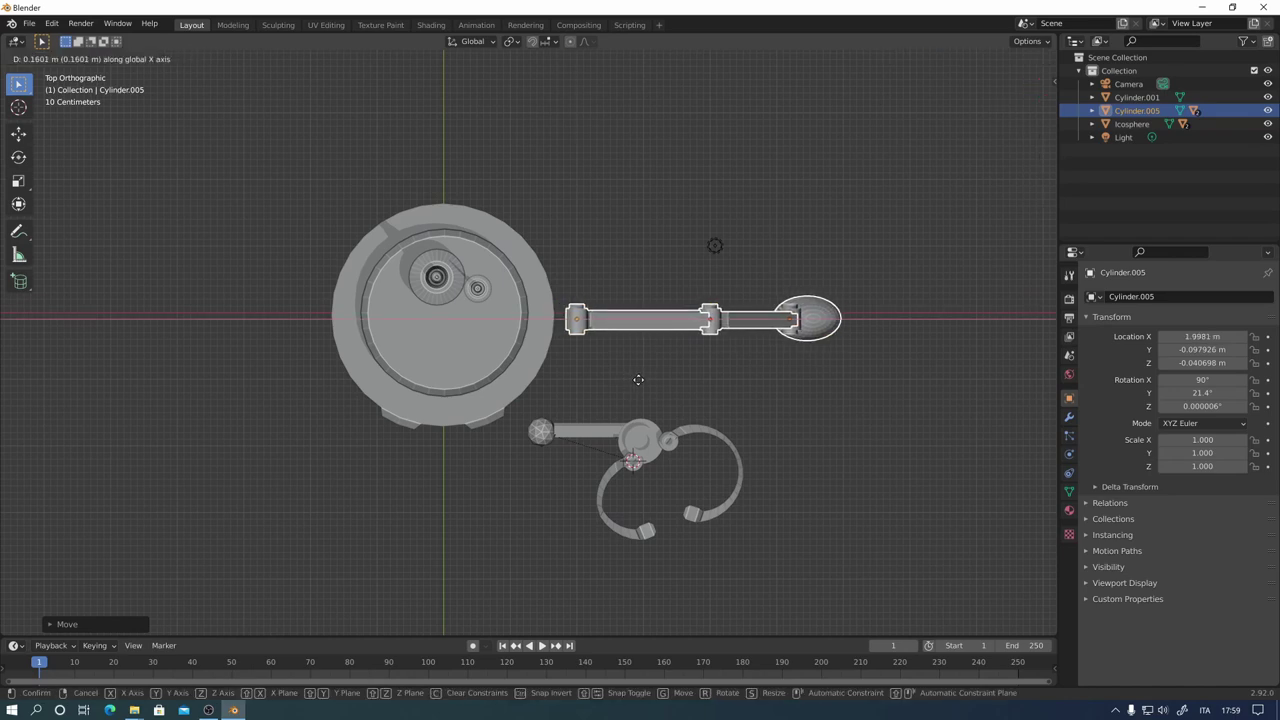
left_click(634, 390)
left_click(548, 443)
Step: Duplicate the small ball mesh and separate it into its own object, Icosphere.001
key("Tab")
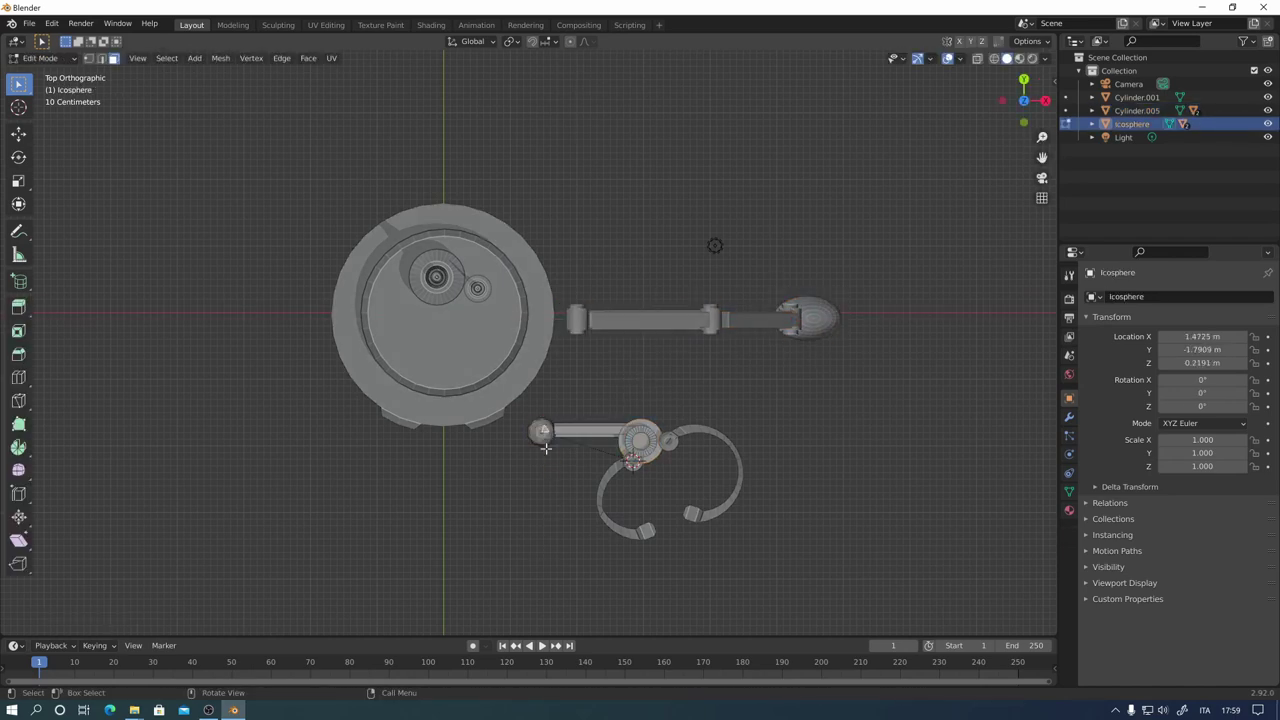
key("l")
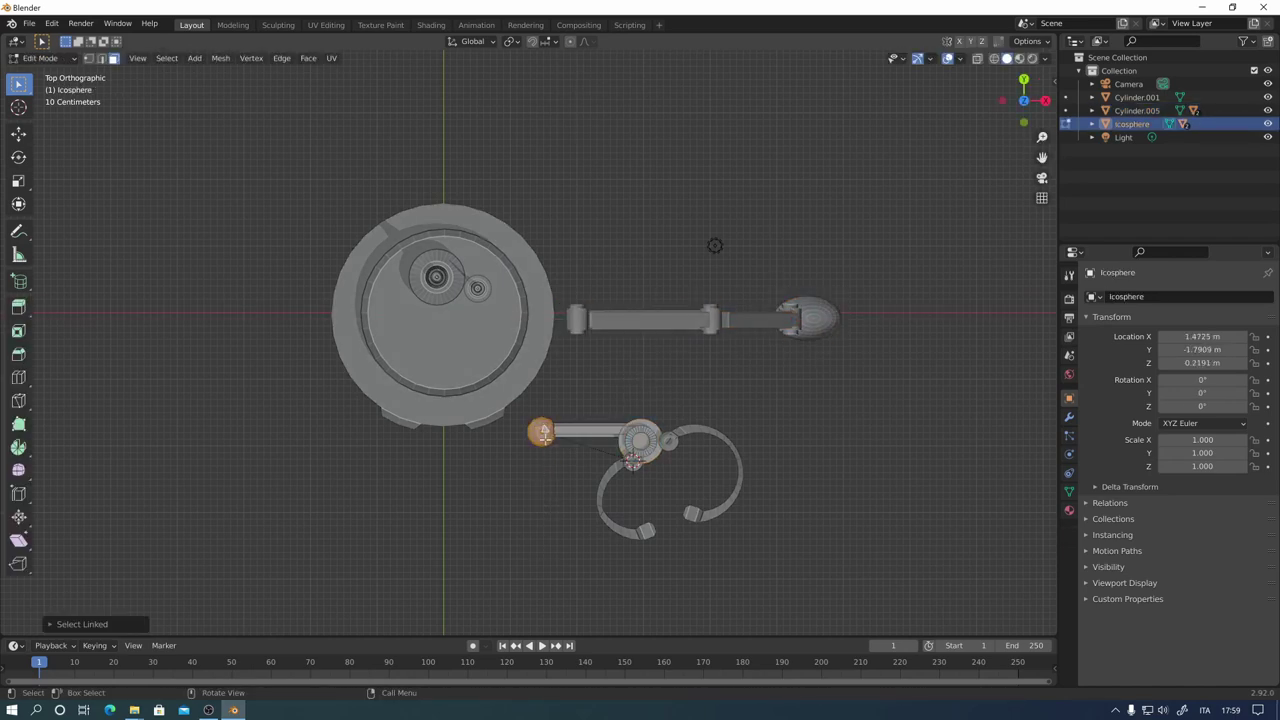
key("shift+d")
left_click(582, 391)
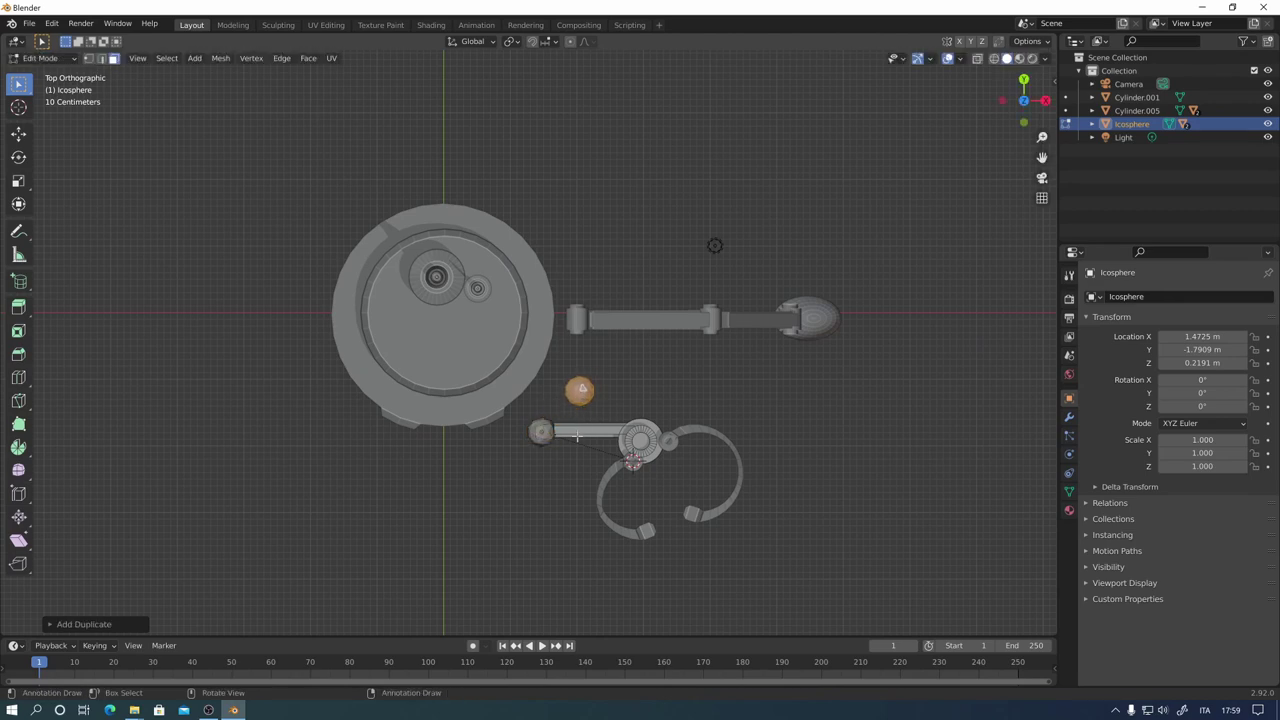
key("p")
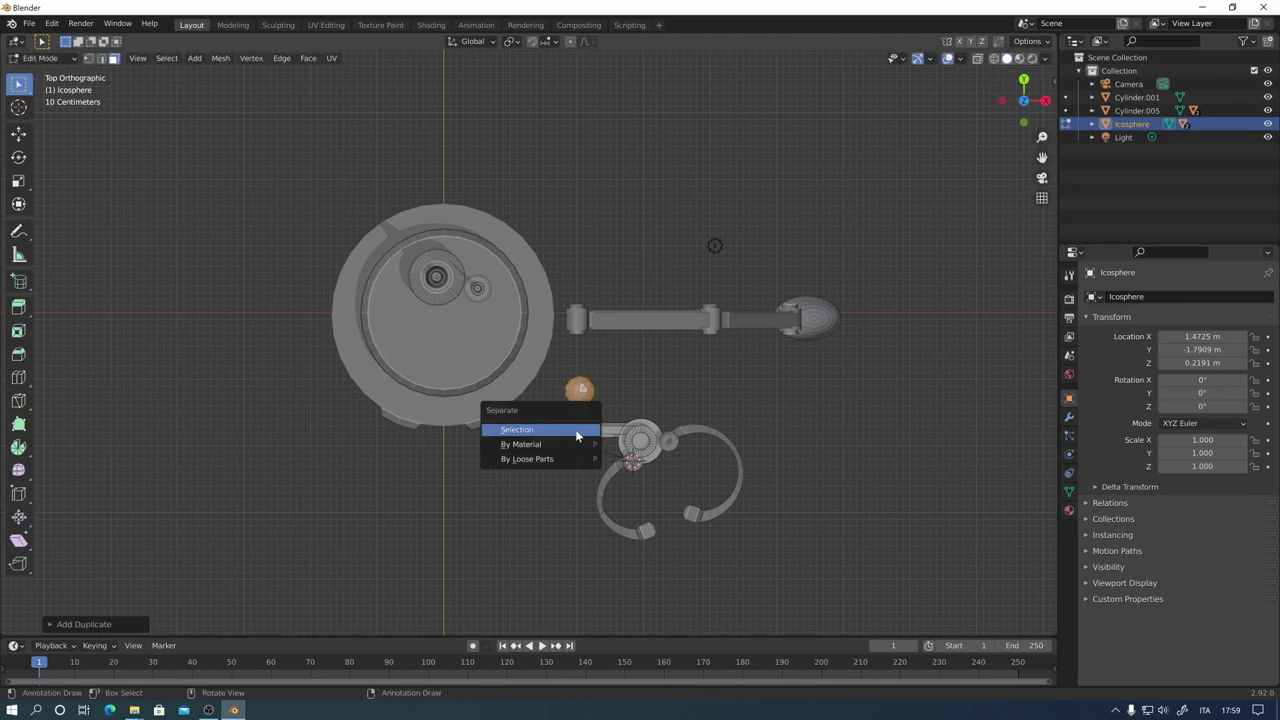
left_click(575, 429)
key("Tab")
Step: Move Icosphere.001 beside the body disc and scale it to 1.477
left_click(581, 397)
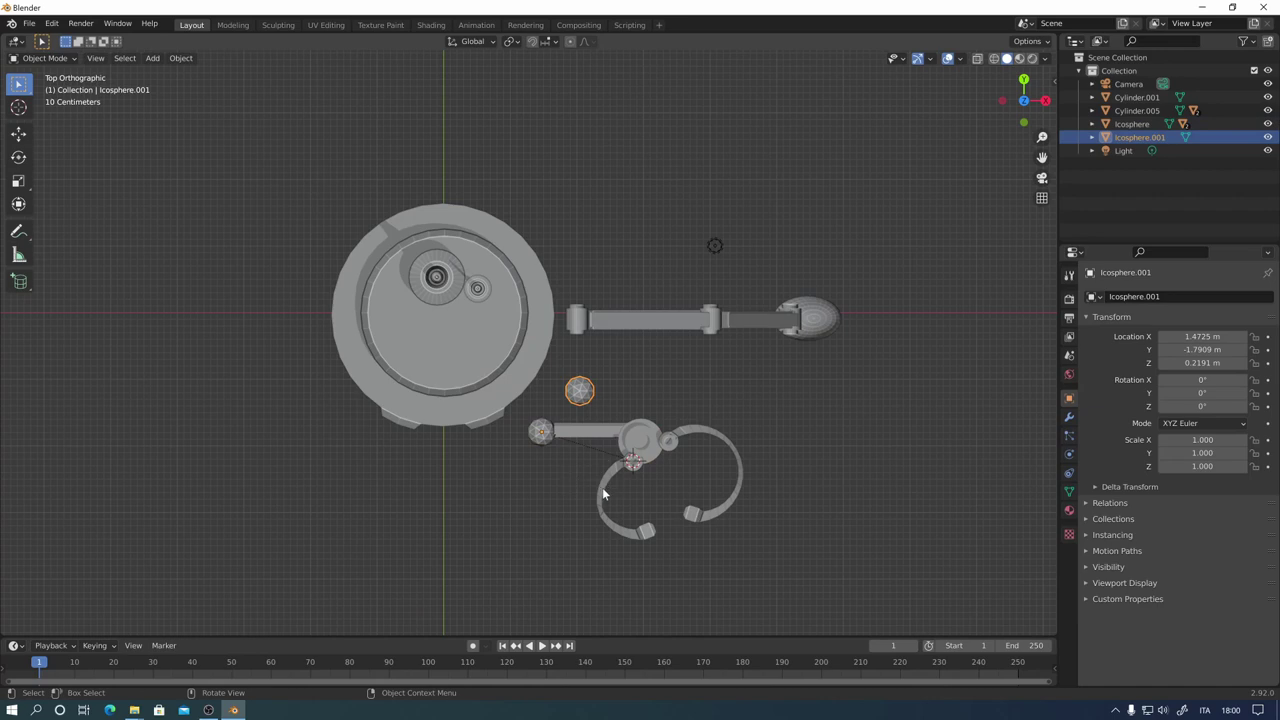
key("g")
left_click(580, 420)
key("s")
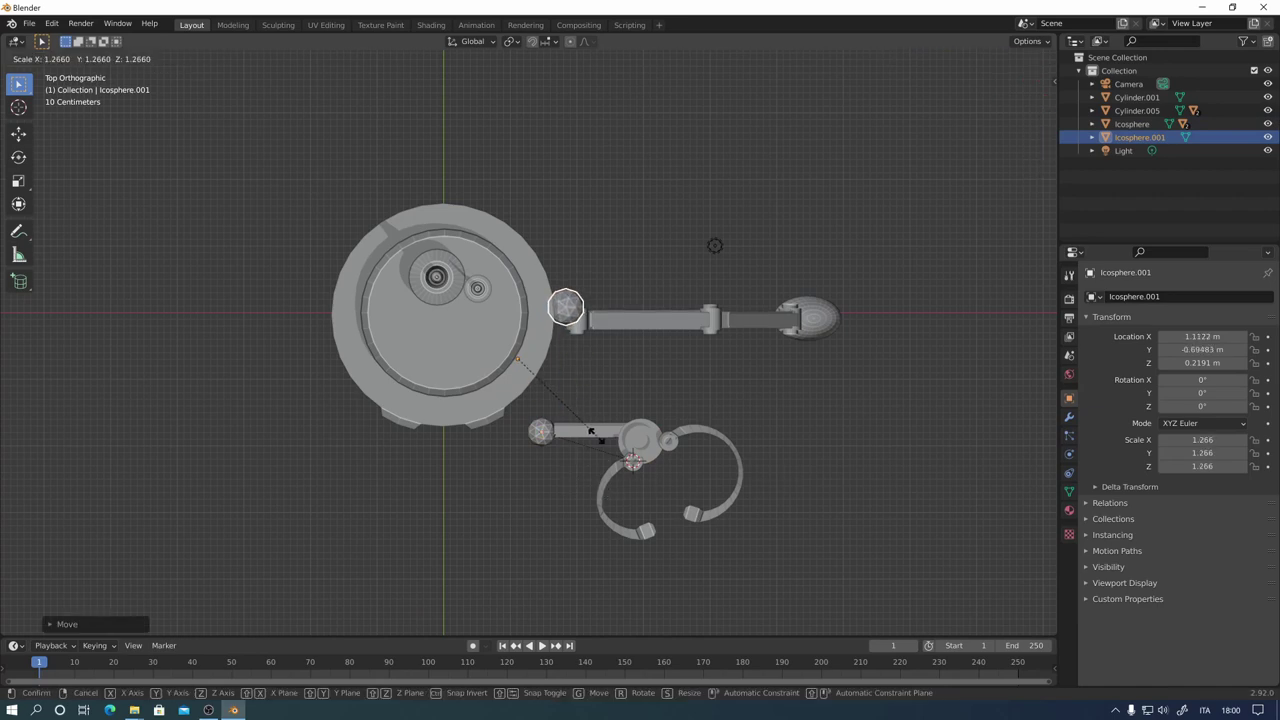
left_click(612, 408)
key("g")
left_click(594, 438)
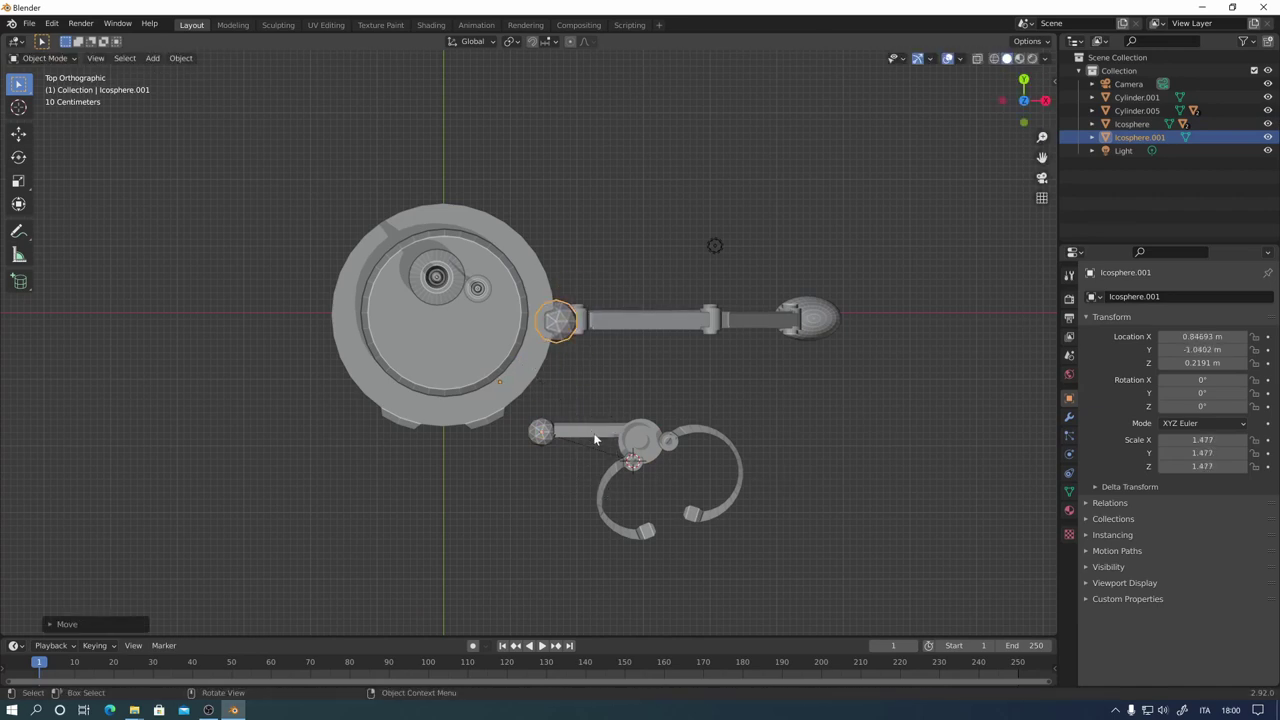
right_click(565, 330)
mouse_move(496, 326)
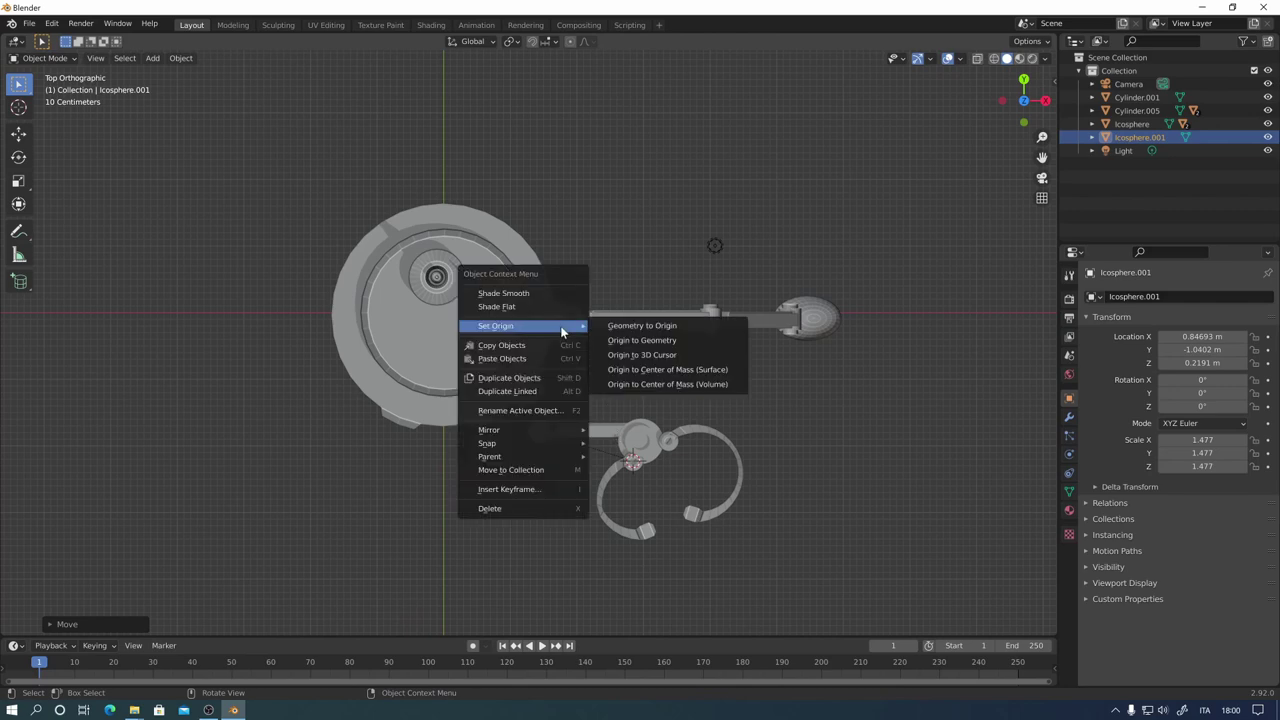
Step: Set Icosphere.001's origin to geometry and slide it along X under the body's edge
left_click(663, 347)
scroll(655, 390, "up", 3)
scroll(646, 443, "up", 2)
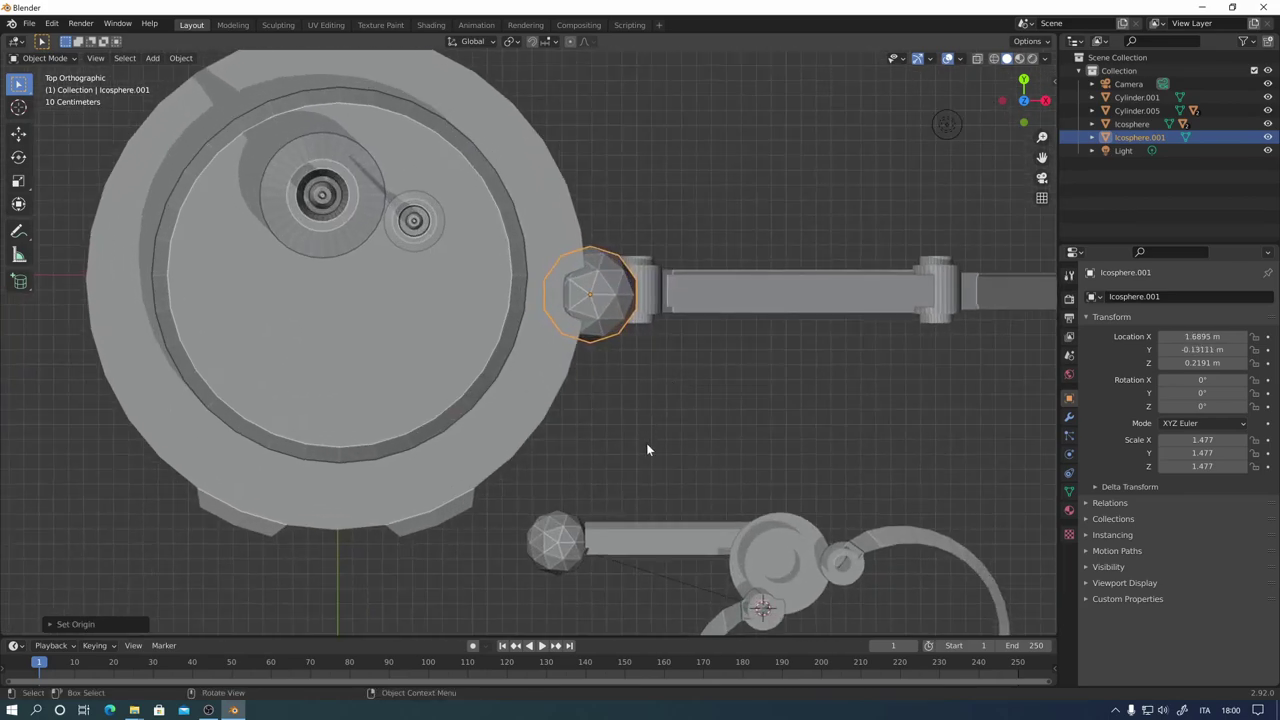
mouse_move(646, 443)
middle_mouse_down()
mouse_move(662, 348)
mouse_move(646, 275)
middle_mouse_up()
key("g")
key("x")
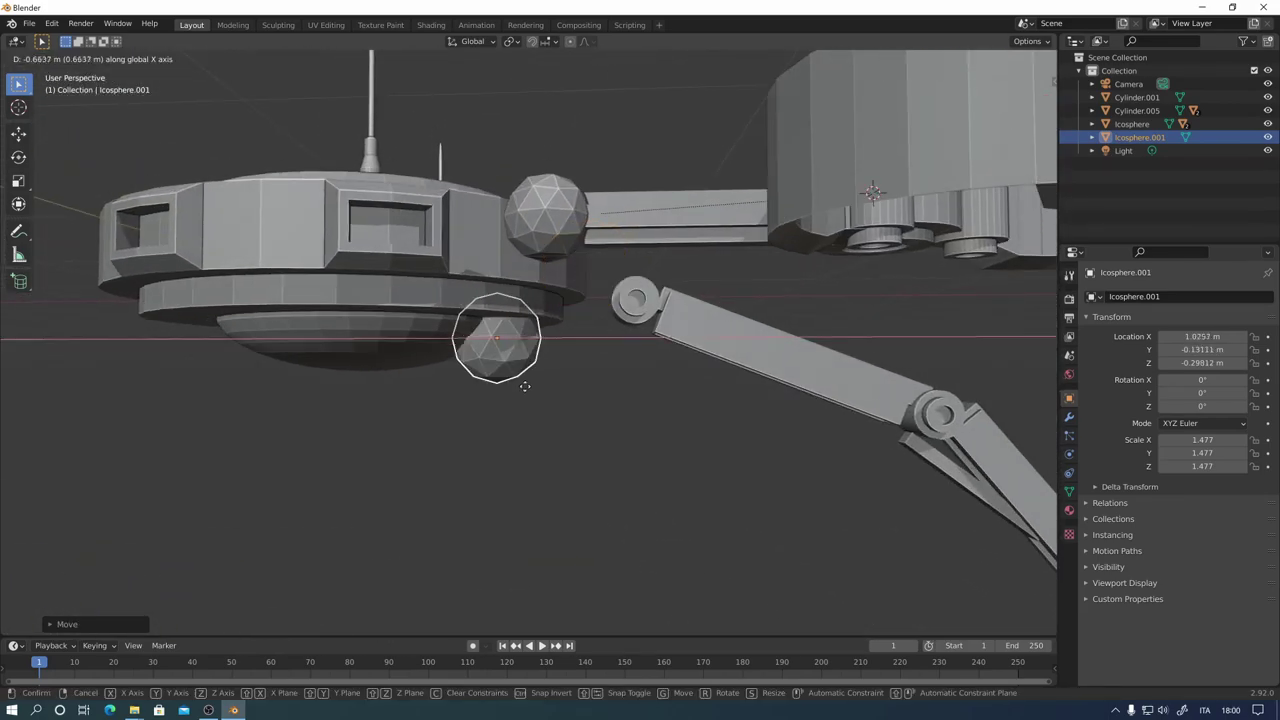
left_click(539, 388)
mouse_move(539, 388)
middle_mouse_down()
mouse_move(822, 333)
mouse_move(790, 298)
mouse_move(610, 386)
mouse_move(663, 380)
middle_mouse_up()
Step: Shrink the joint ball to 1.089 and move Cylinder.005 against it (X 1.401 m, Z -0.42425 m)
left_click(705, 365)
key("KP_1")
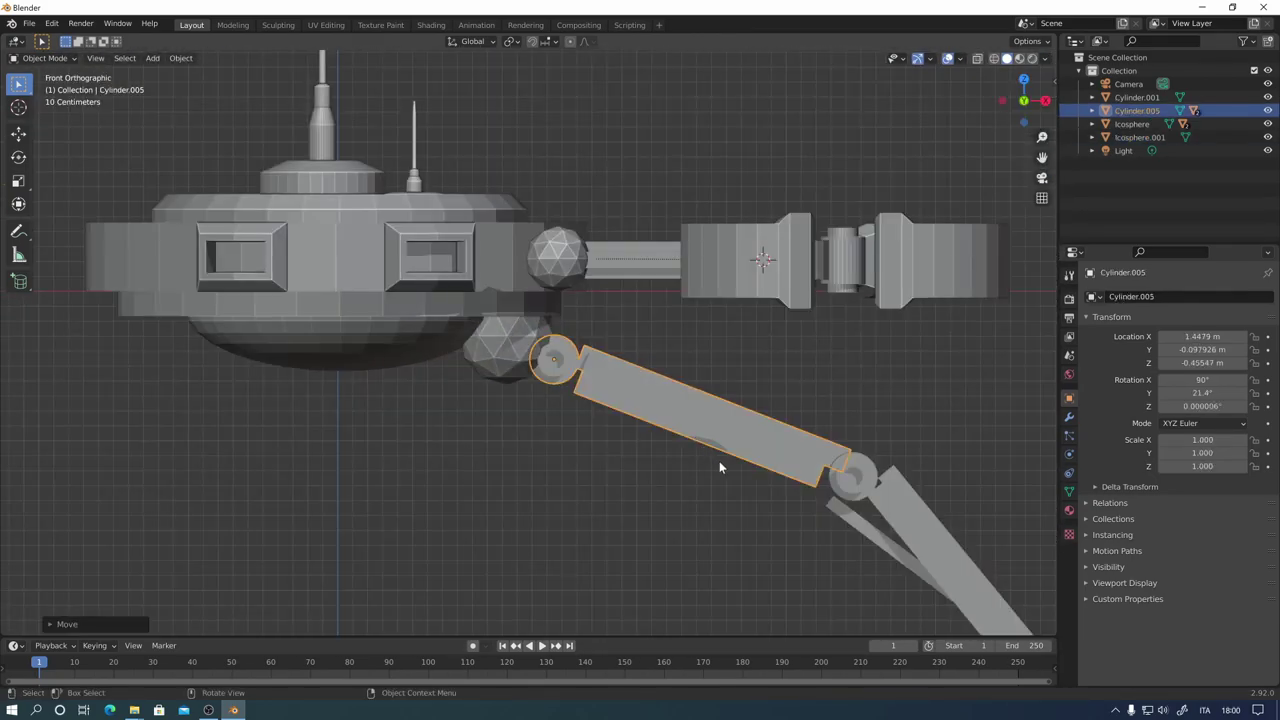
left_click(520, 368)
key("g")
left_click(648, 440)
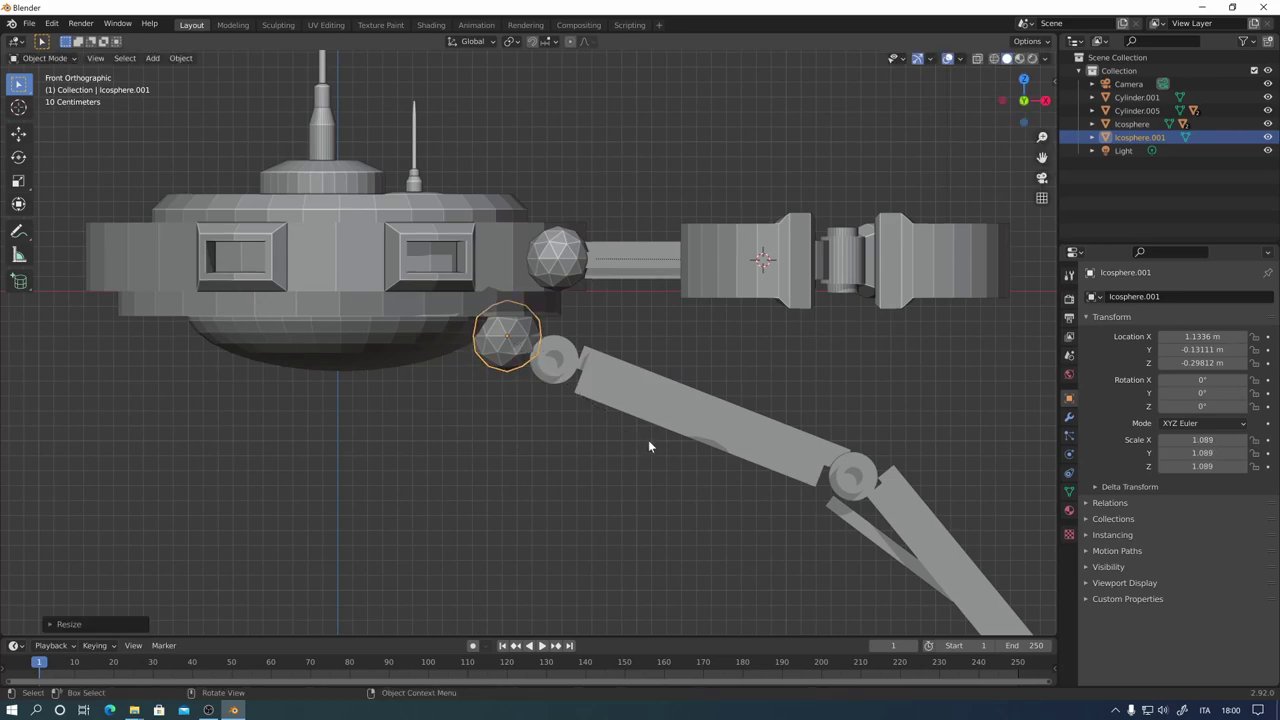
left_click(694, 425)
key("g")
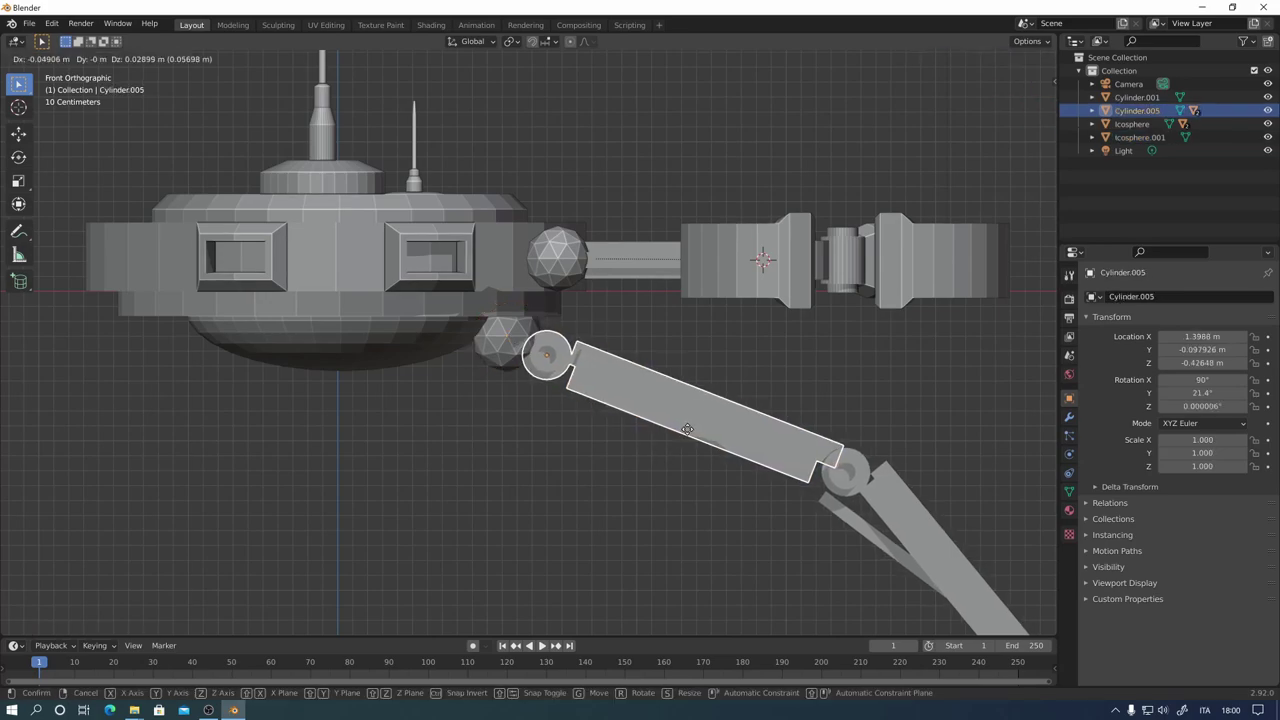
left_click(688, 433)
mouse_move(690, 434)
middle_mouse_down()
mouse_move(717, 424)
mouse_move(739, 308)
mouse_move(721, 312)
mouse_move(674, 394)
mouse_move(653, 510)
middle_mouse_up()
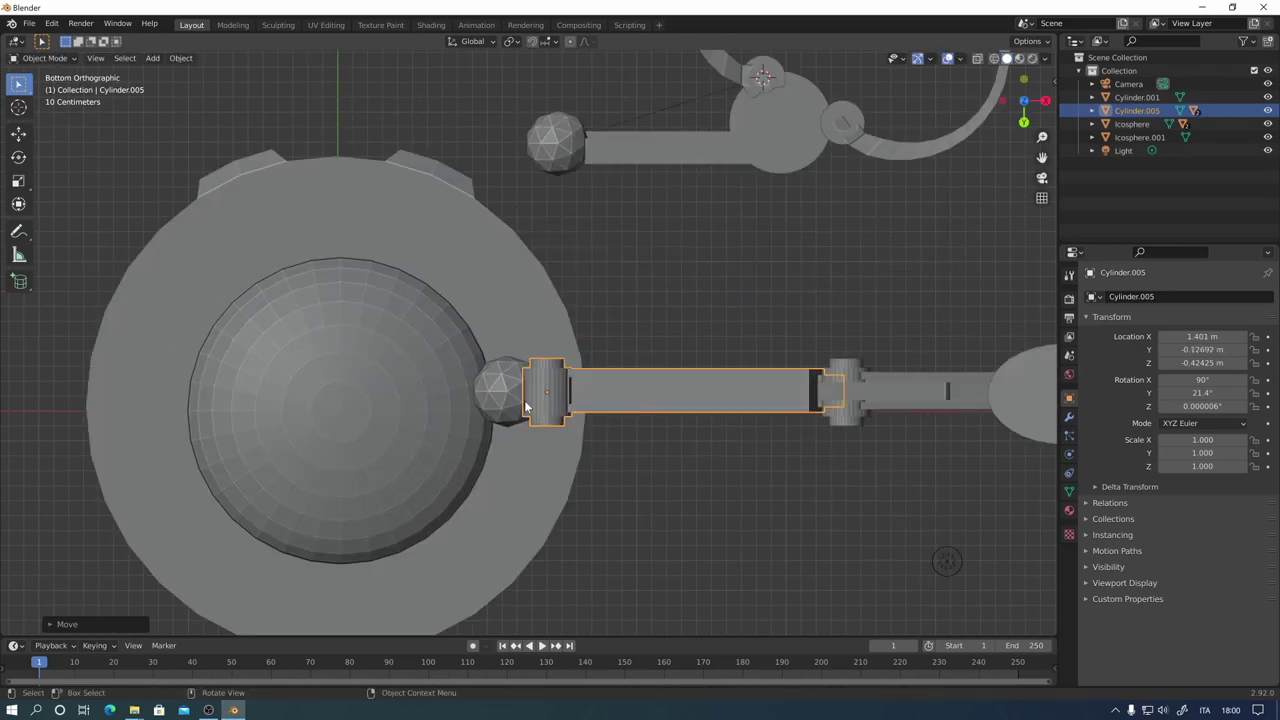
left_click(498, 388, "shift")
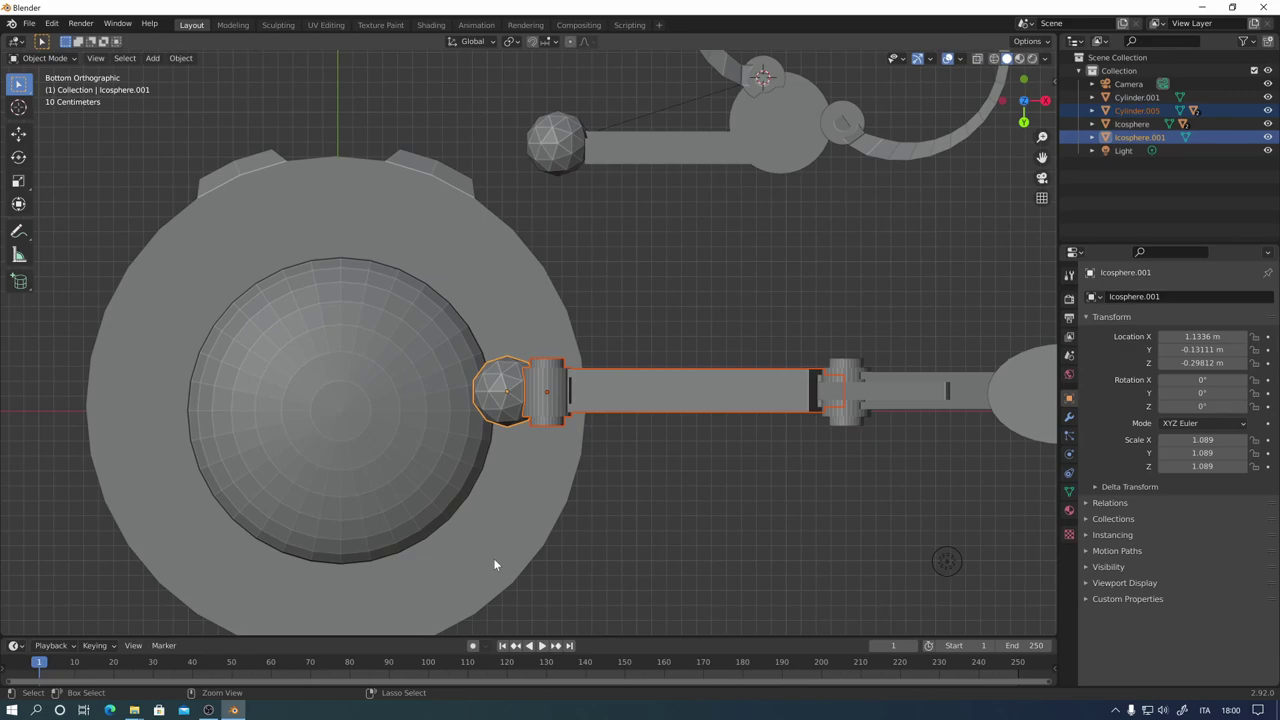
key("ctrl+j")
key("ctrl+z")
key("ctrl+z")
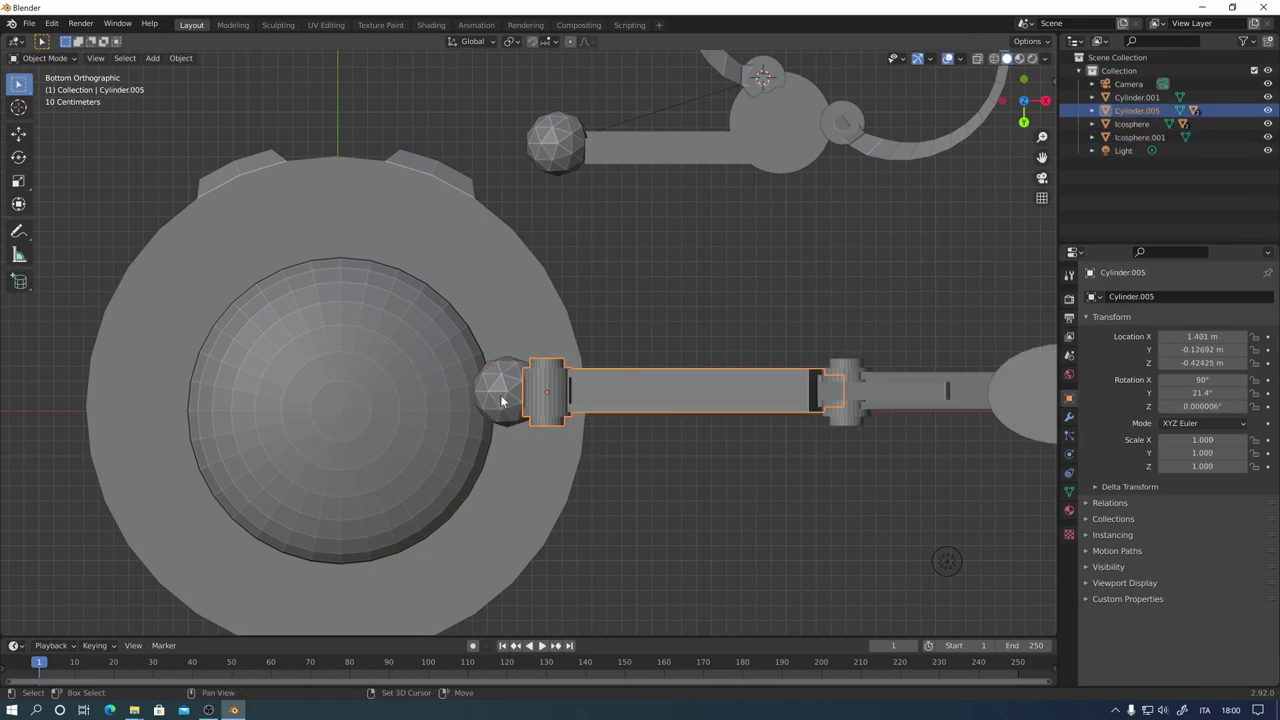
key("ctrl+shift+z")
key("ctrl+j")
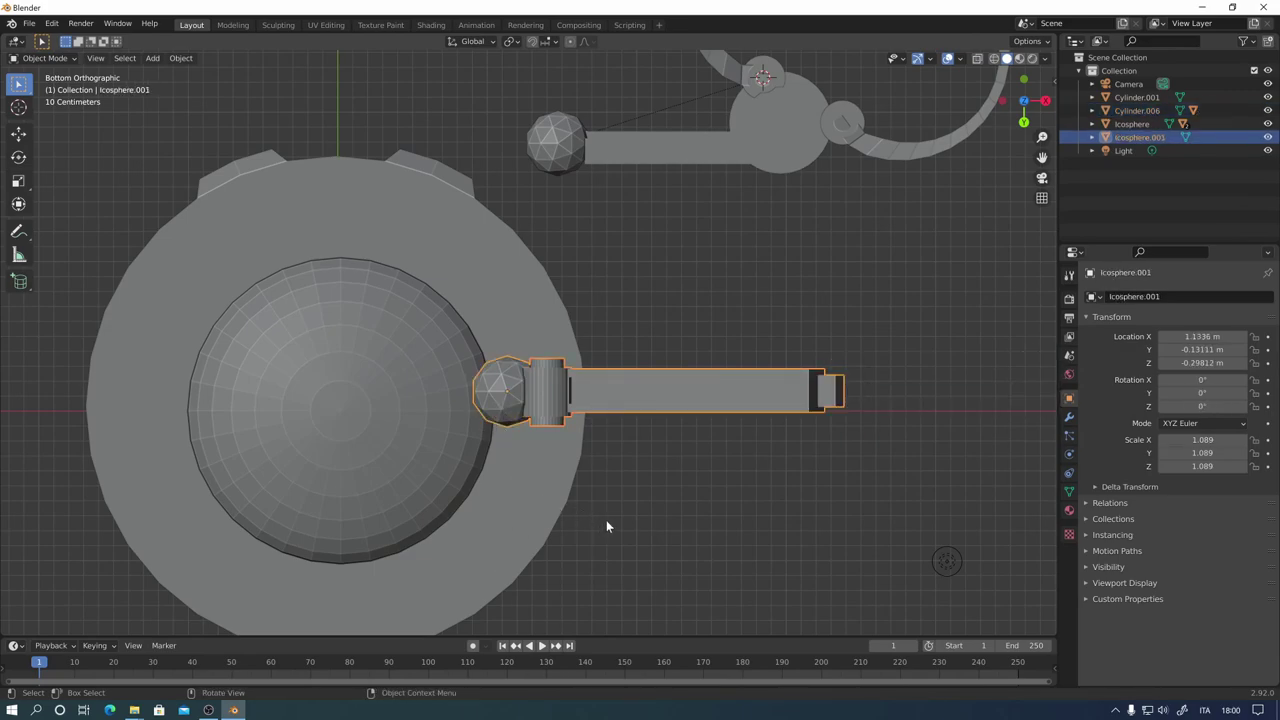
scroll(708, 475, "down", 1)
scroll(776, 410, "down", 3)
mouse_move(776, 410)
middle_mouse_down()
mouse_move(760, 460)
mouse_move(780, 477)
mouse_move(792, 445)
middle_mouse_up()
key("ctrl+z")
left_click(862, 488)
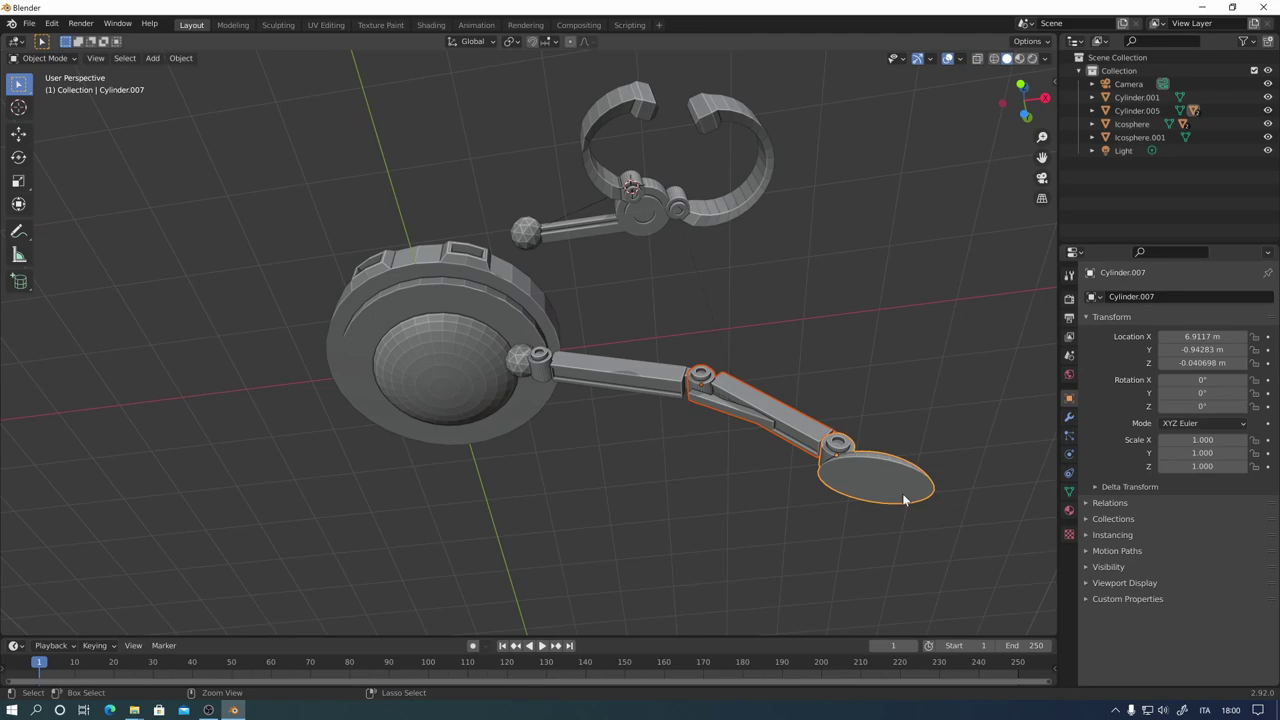
Step: Clear the arm's parent keeping its transform, then parent the upper arm to Icosphere.001
key("alt+p")
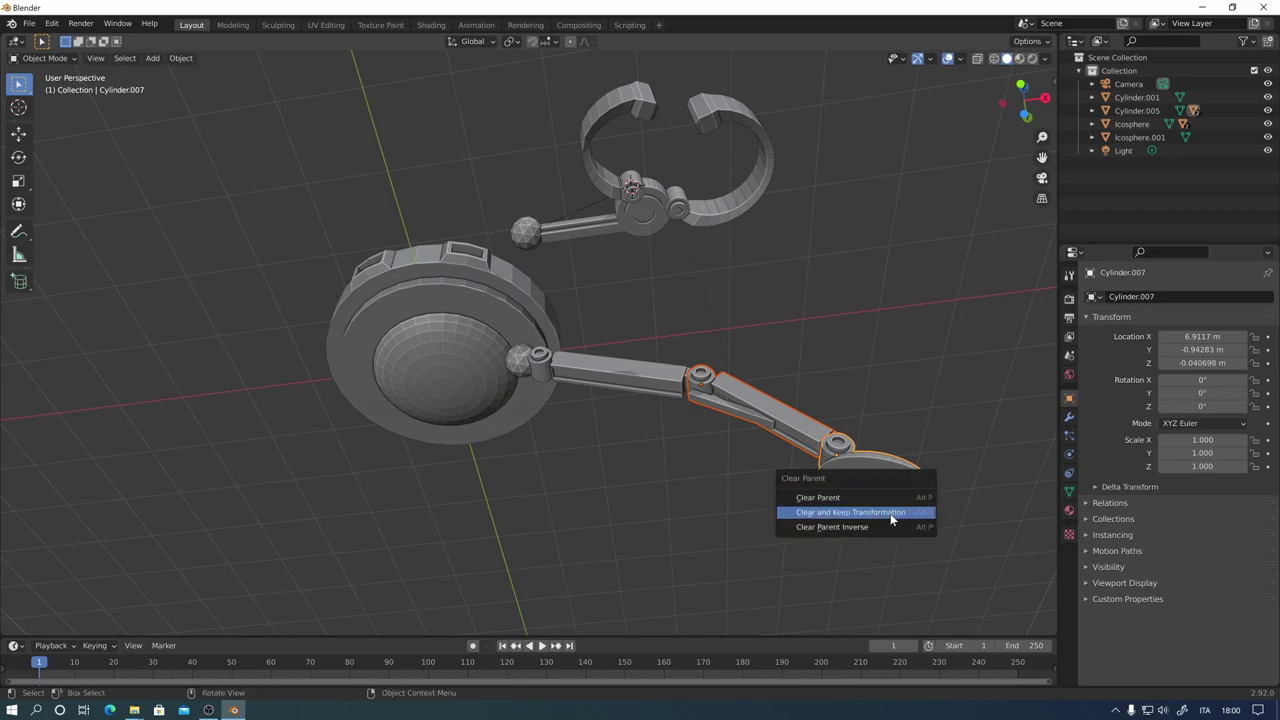
left_click(895, 514)
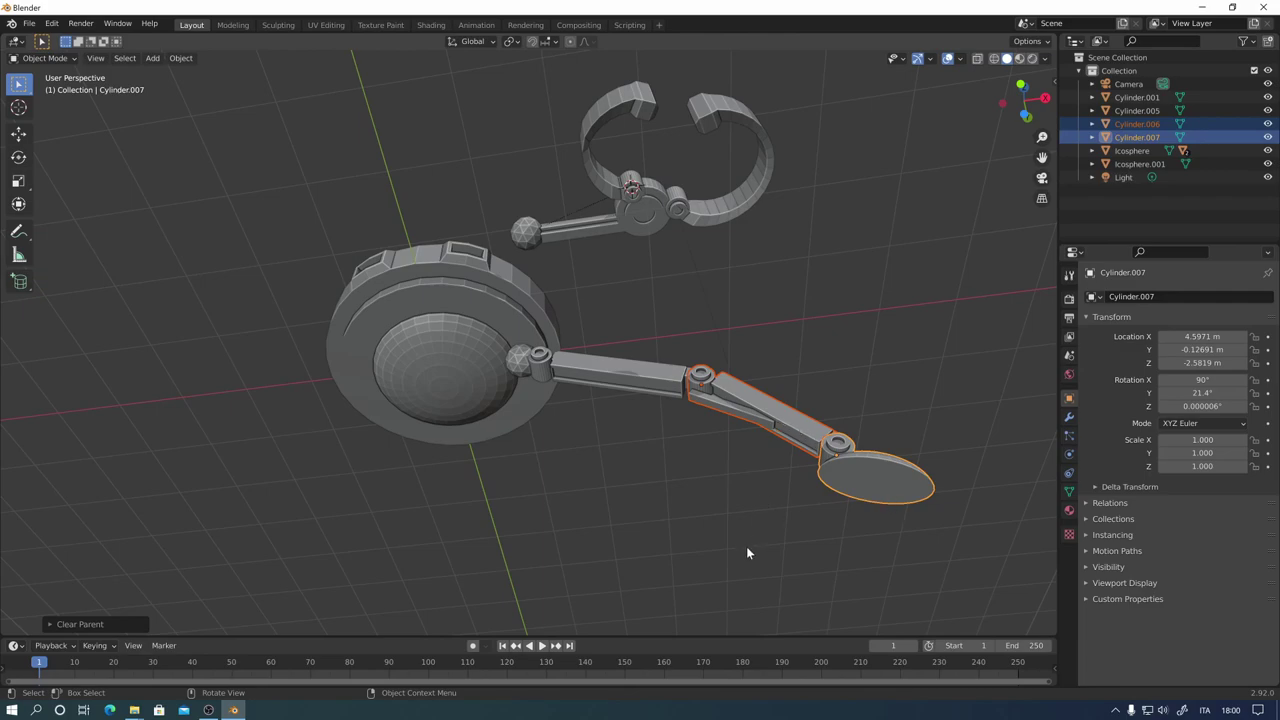
left_click(640, 387)
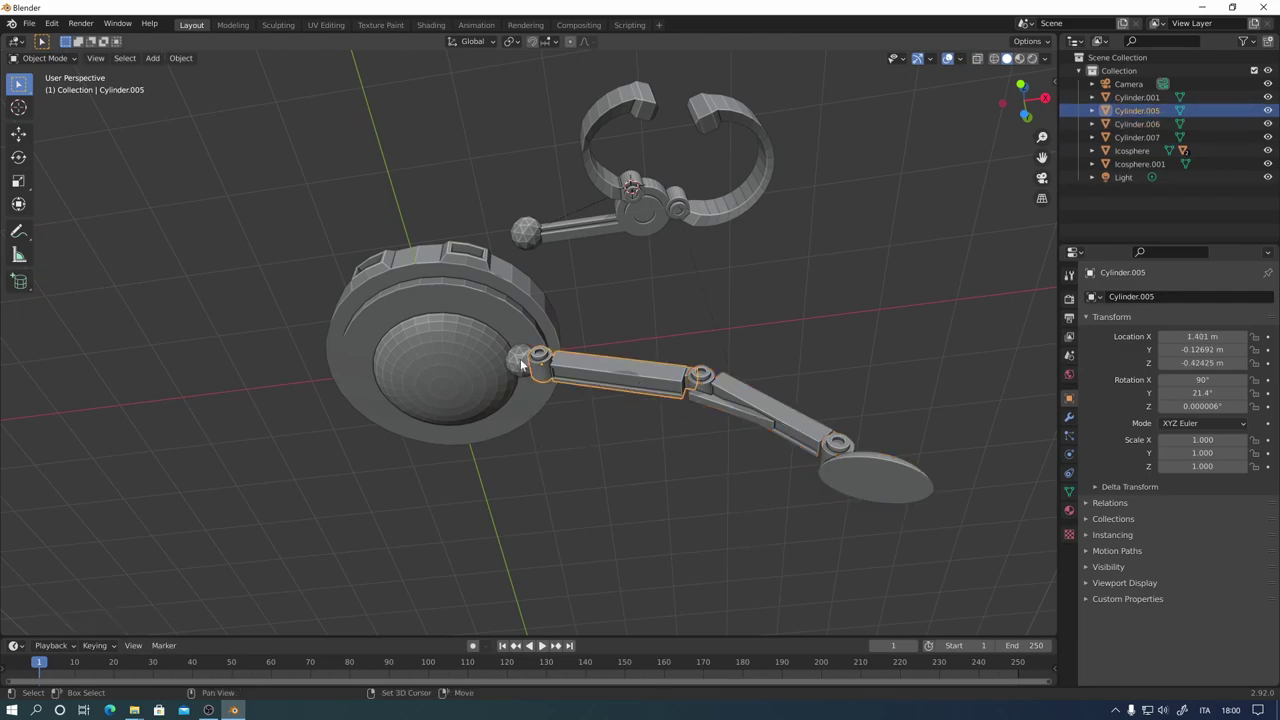
left_click(522, 362, "shift")
key("ctrl+p")
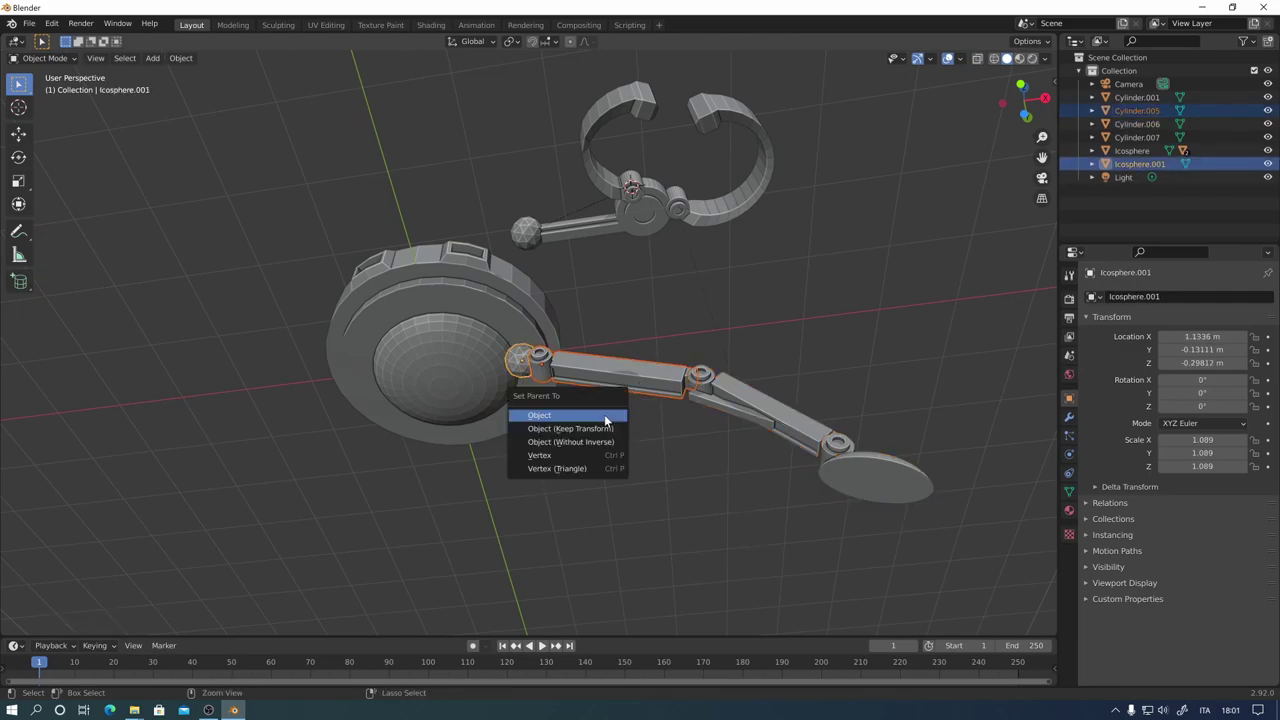
left_click(606, 414)
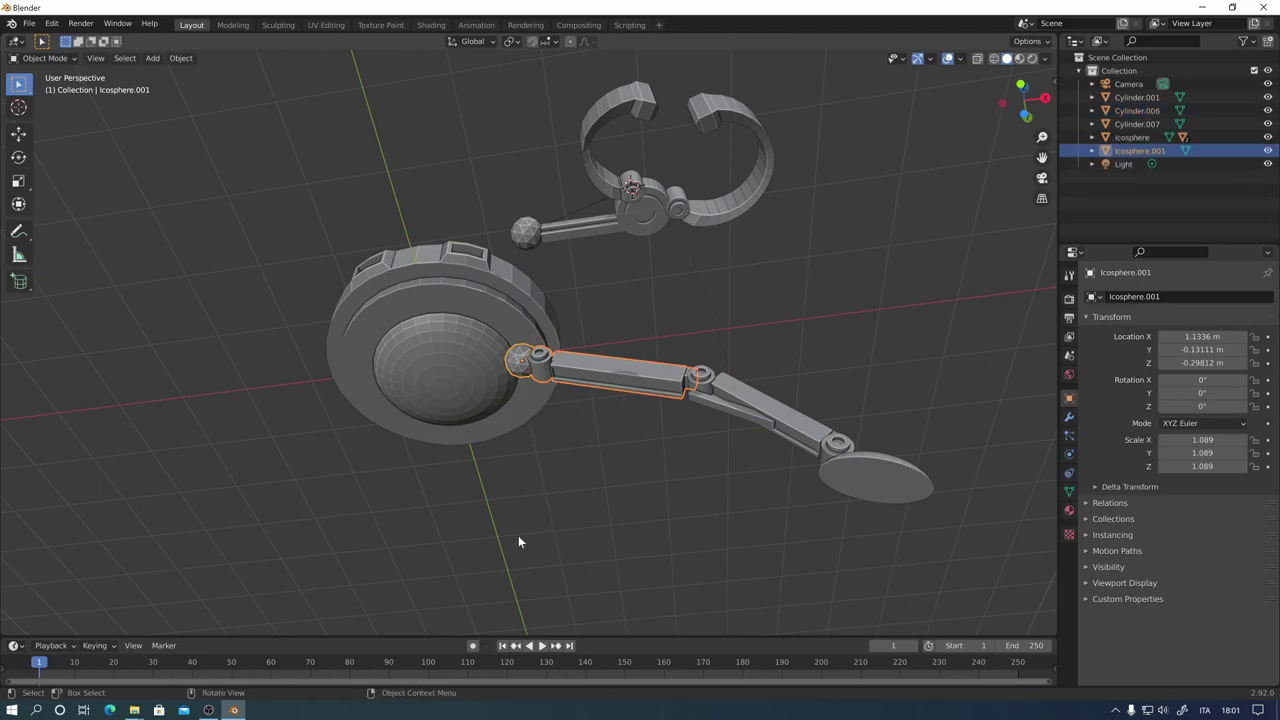
Step: Parent the scoop and forearm pieces so the whole chain nests under shoulder sphere Icosphere.001
left_click(865, 469)
left_click(829, 486)
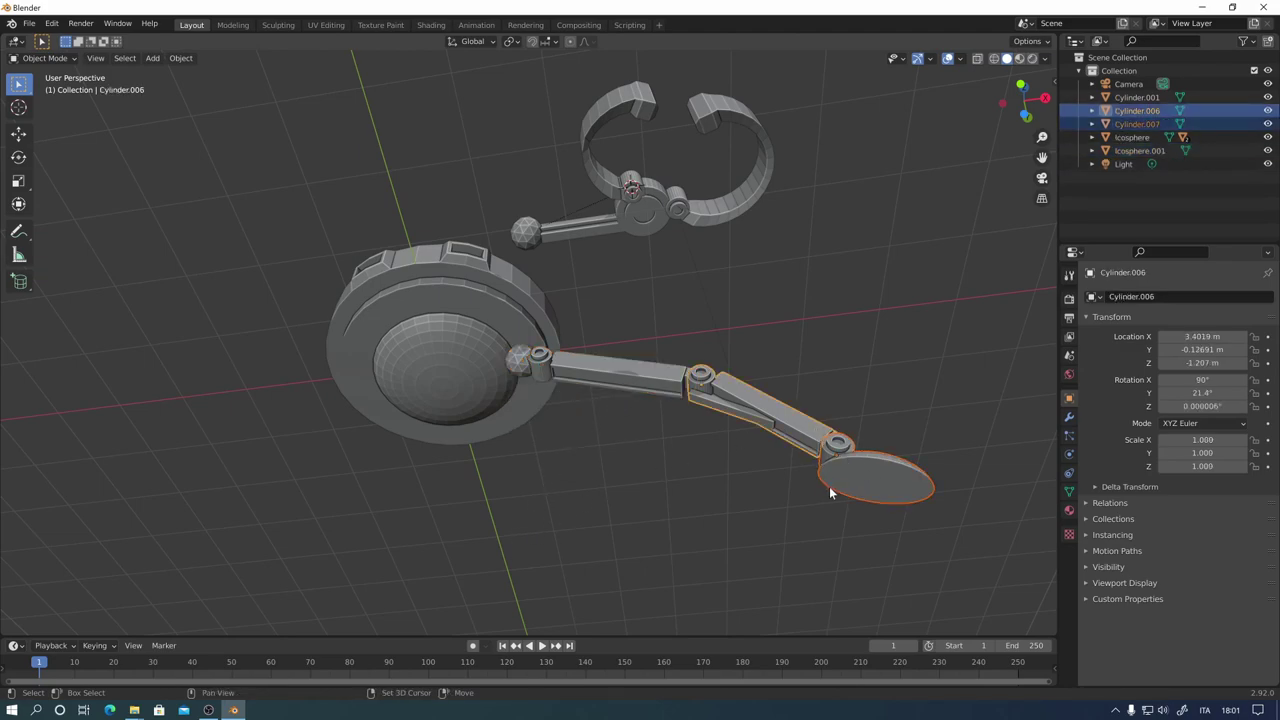
left_click(826, 470)
left_click(838, 444, "shift")
key("ctrl+p")
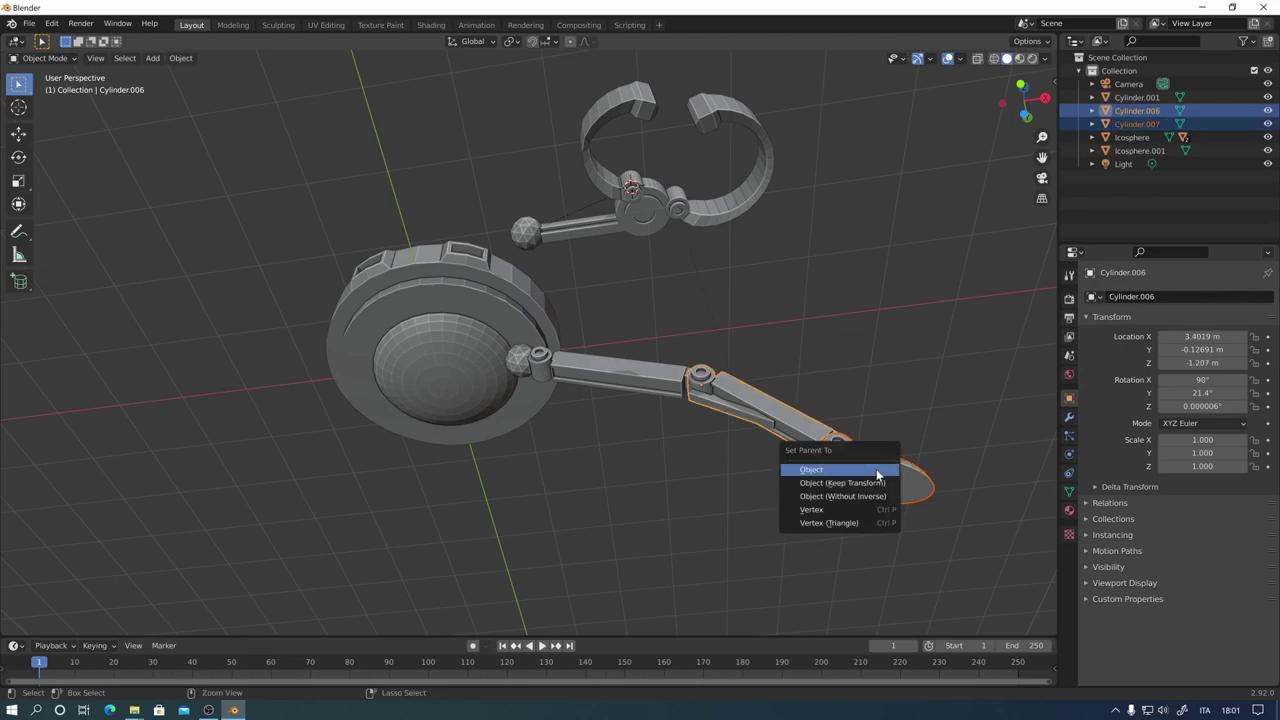
left_click(878, 470)
left_click(770, 417)
left_click(708, 419, "shift")
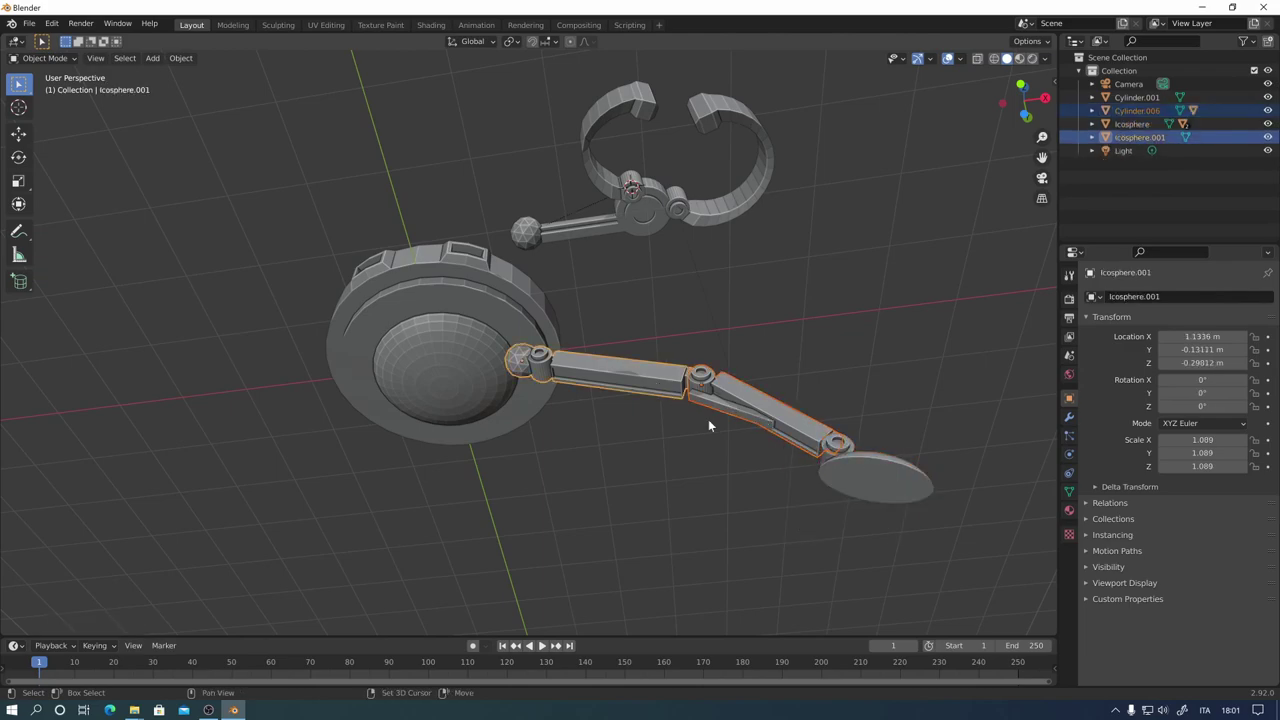
key("ctrl+p")
left_click(786, 456)
middle_click_drag(623, 469, 644, 406)
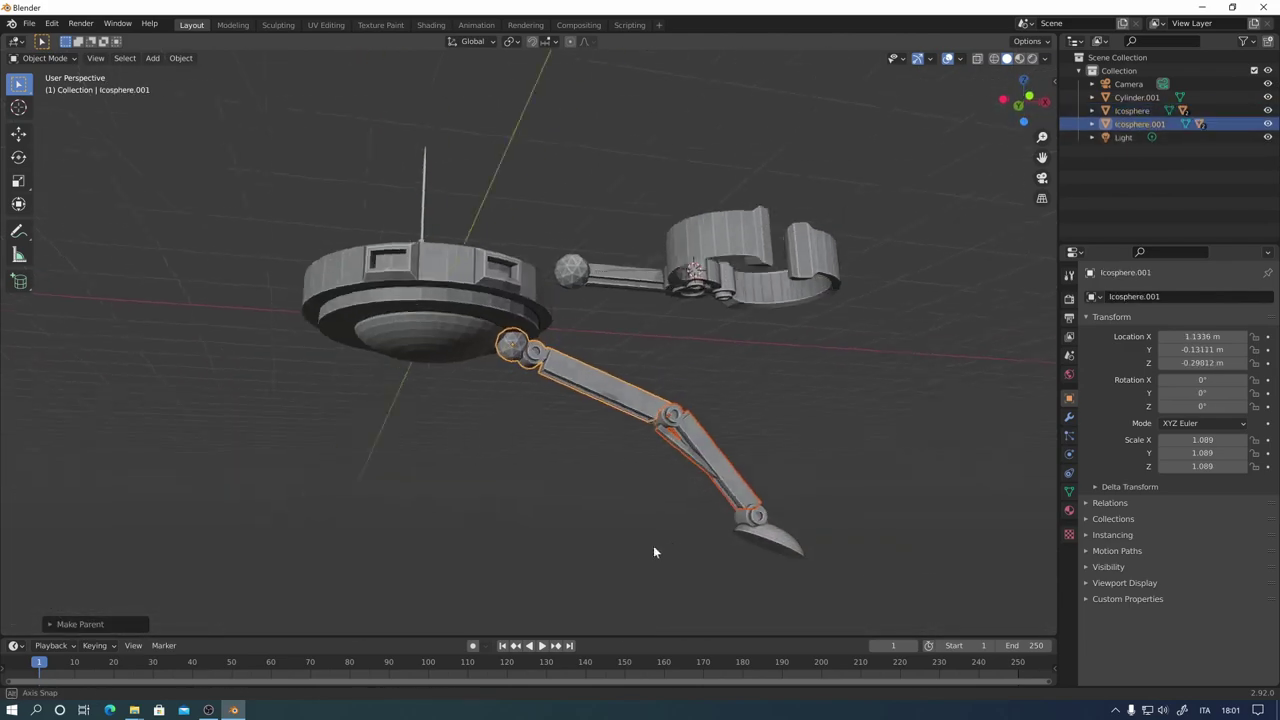
Step: Duplicate the arm, turn the copy 180° and place it on the opposite side of the body
key("r")
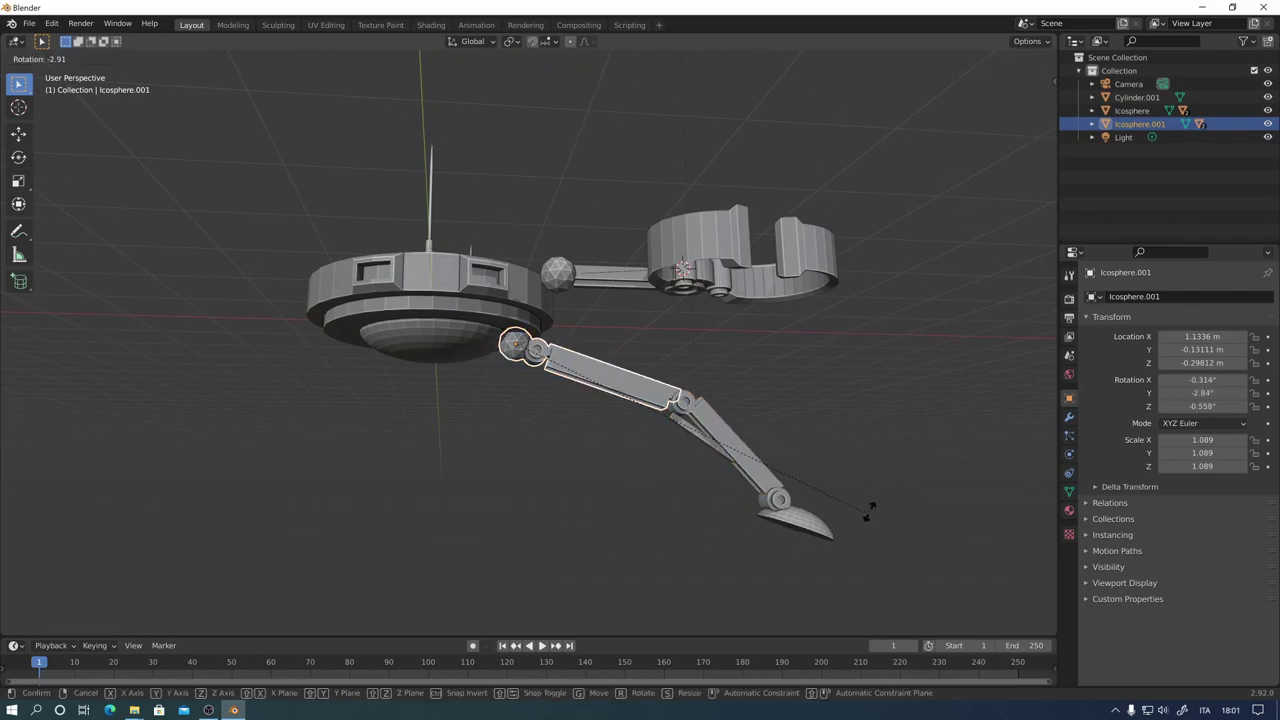
key("Escape")
key("KP_7")
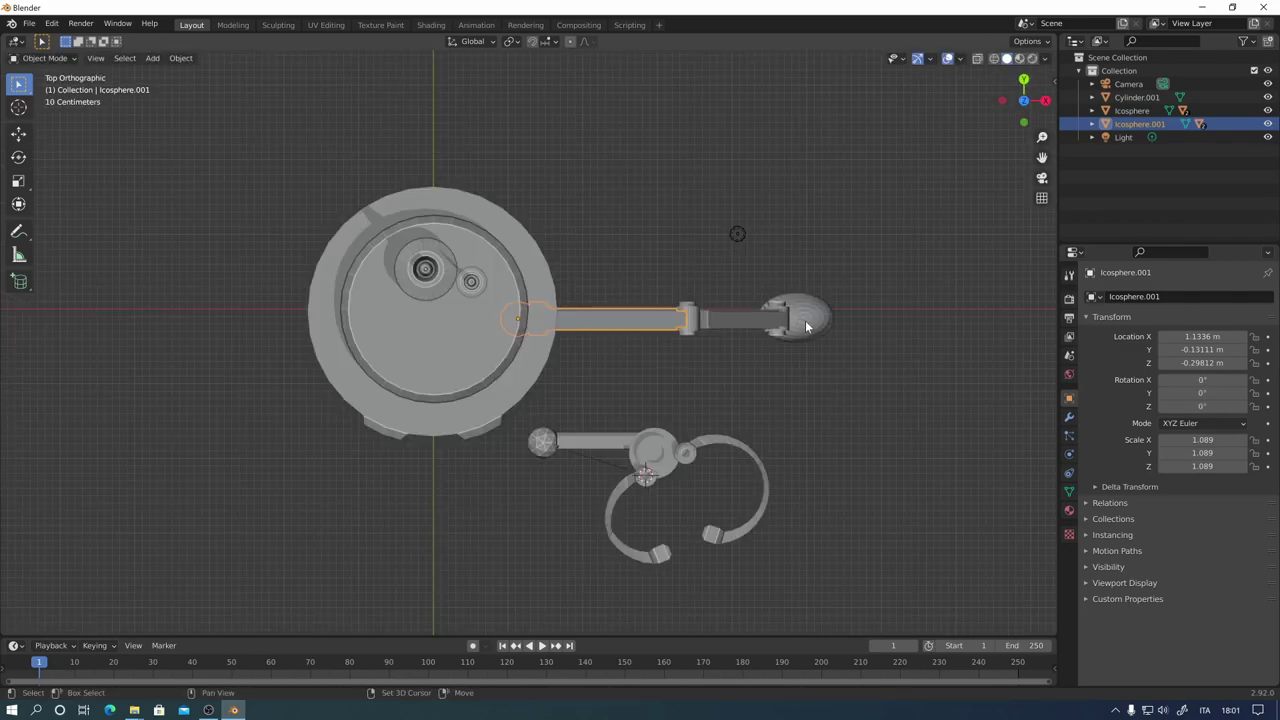
left_click(800, 320)
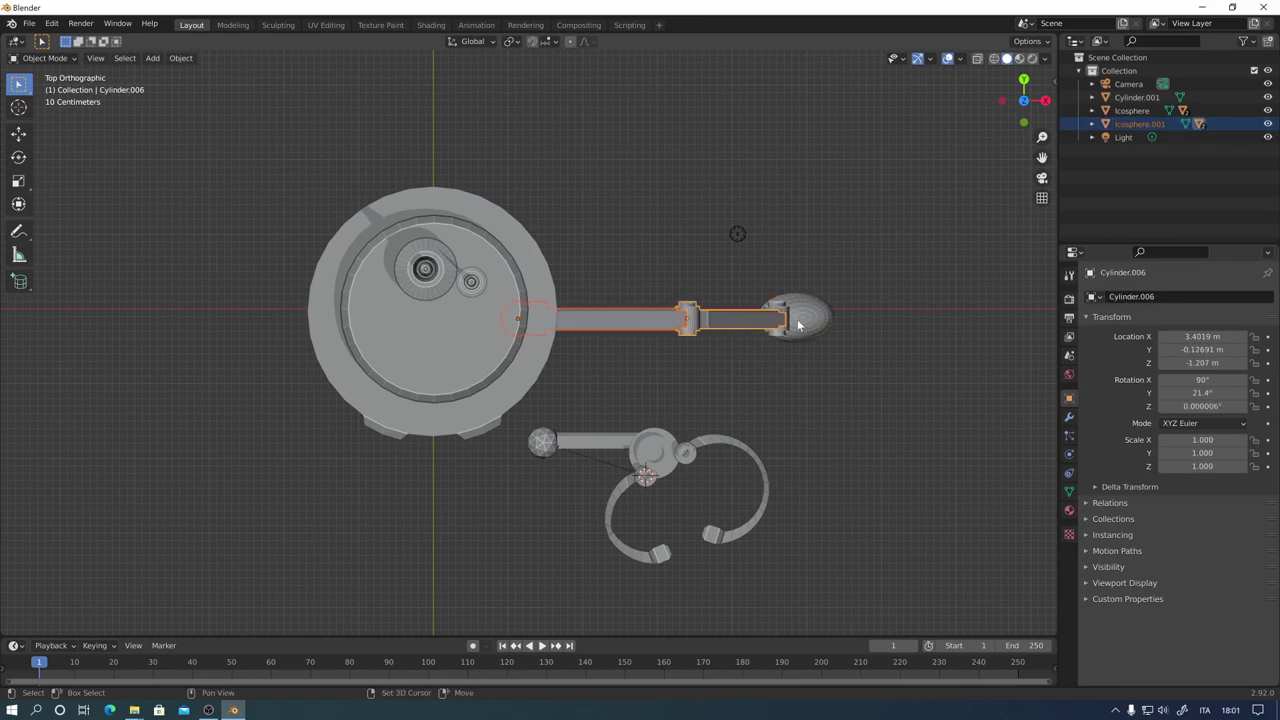
key("shift+d")
key("Escape")
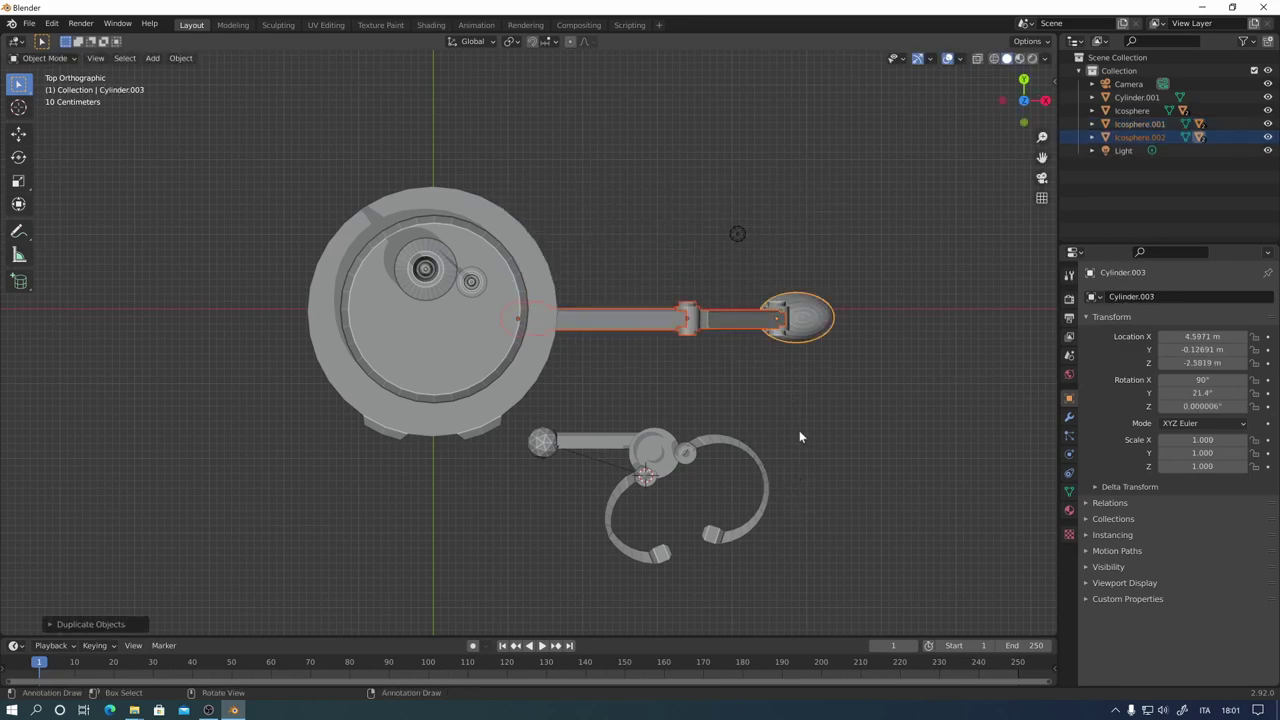
key("r")
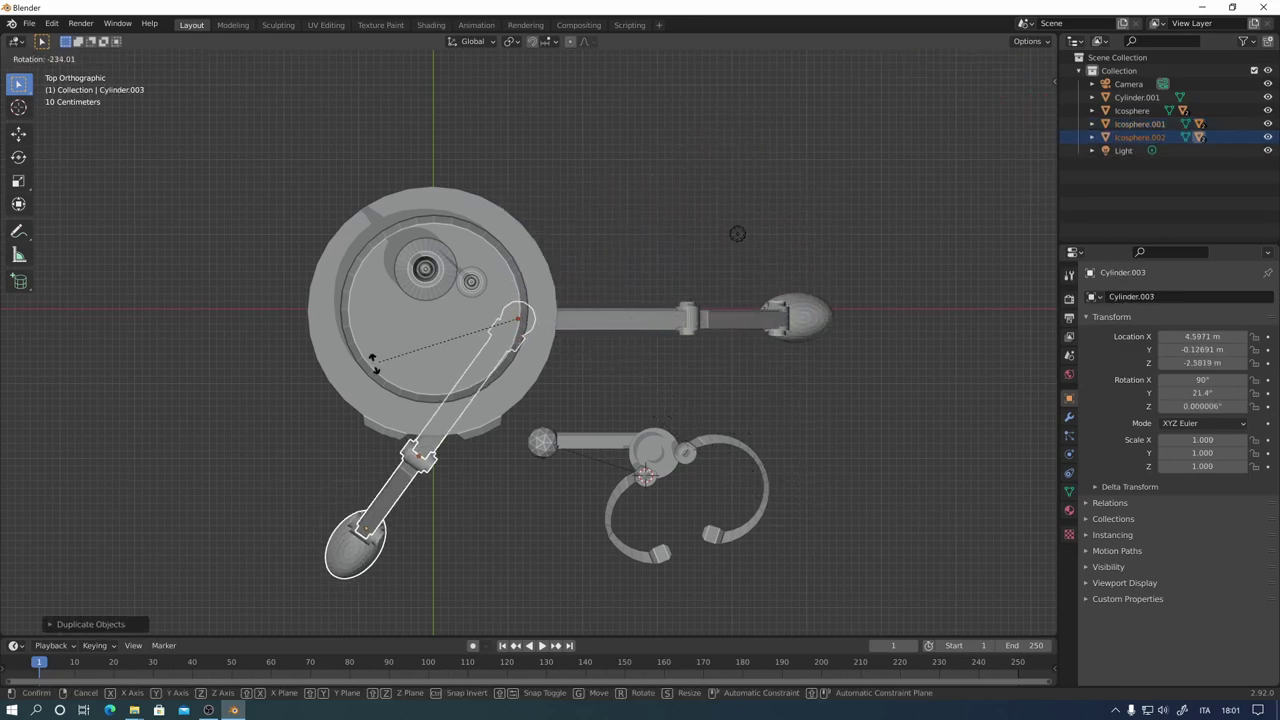
left_click(318, 177)
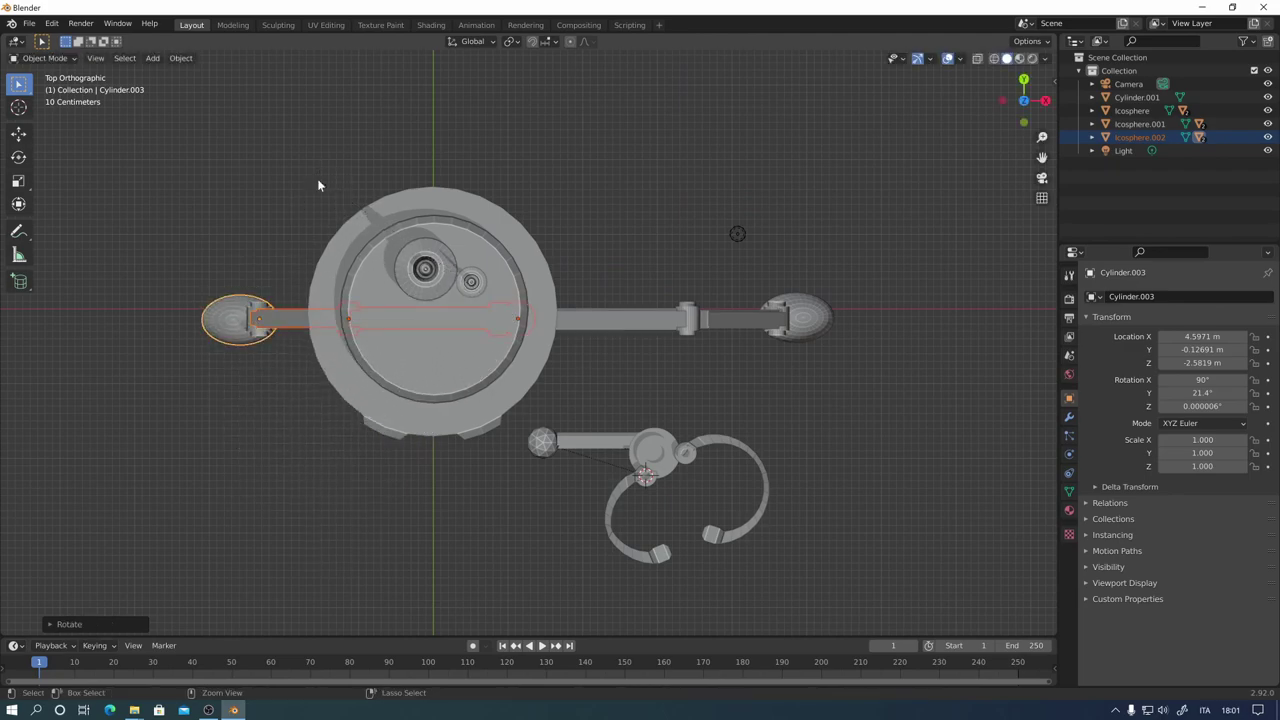
key("g")
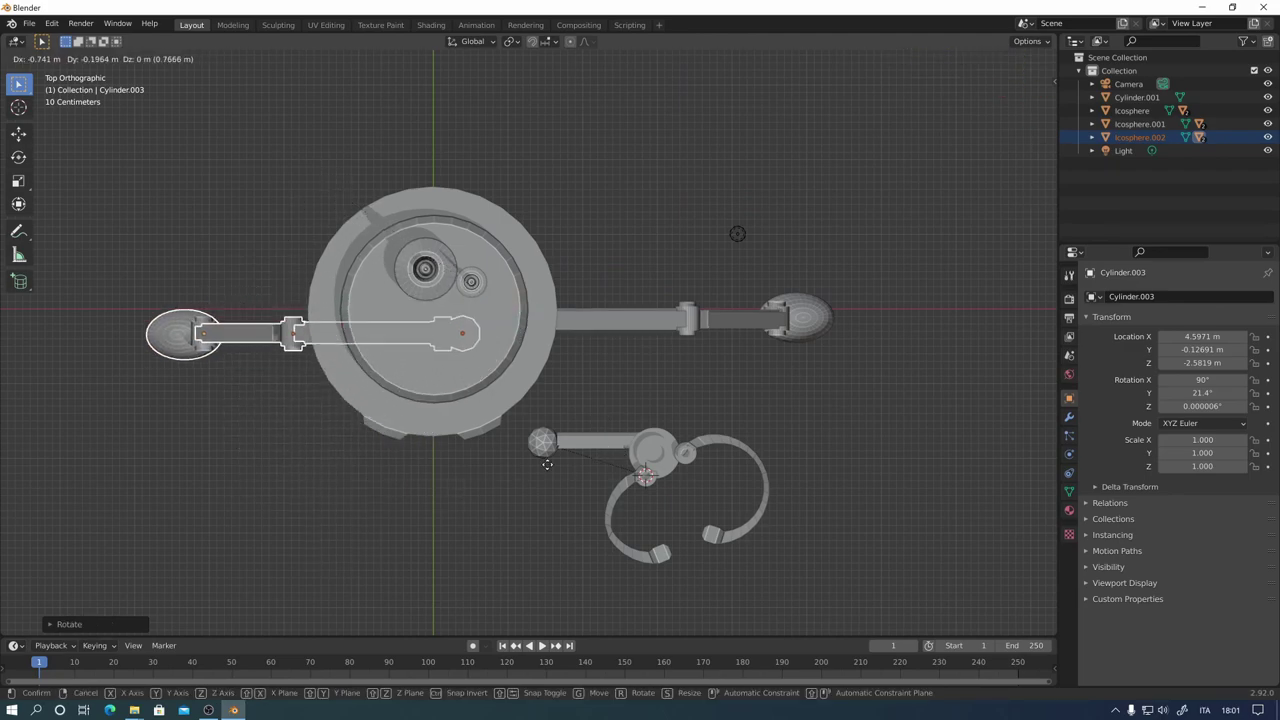
left_click(440, 445)
Step: Select both arms and rotate the pair to an angled position around the body
left_click(790, 318, "shift")
scroll(844, 335, "down", 2)
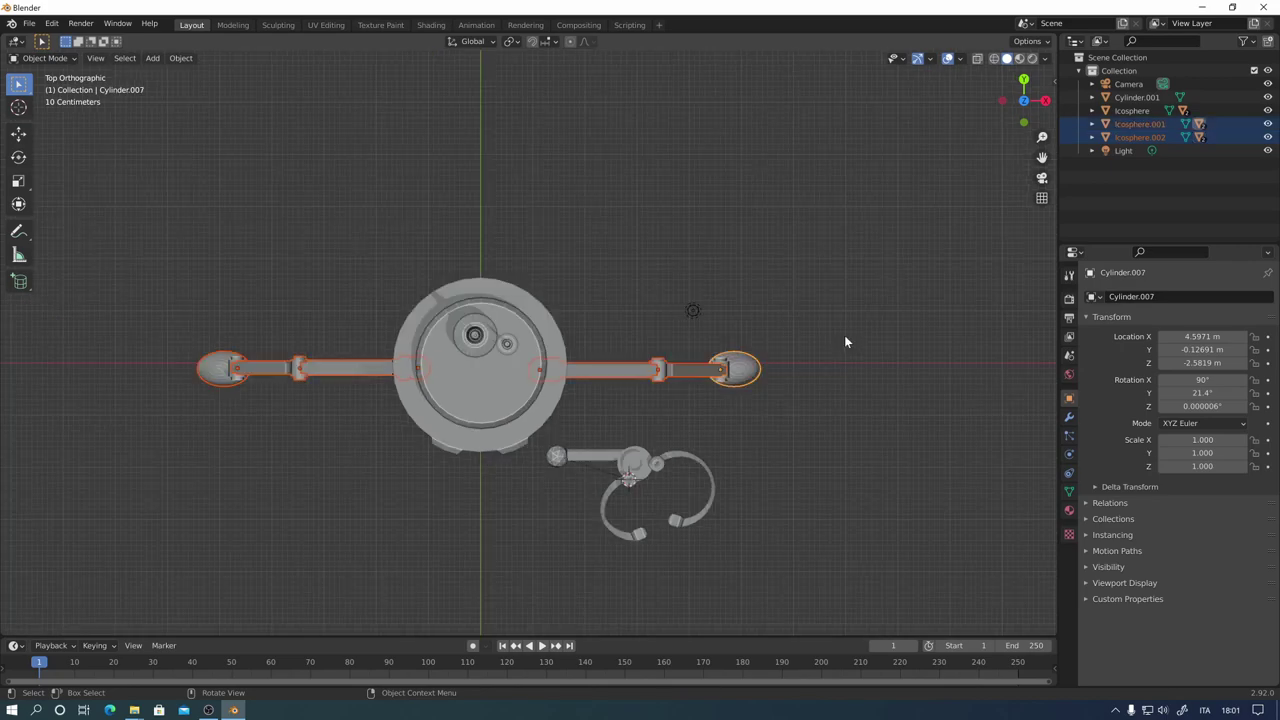
key("shift+d")
key("r")
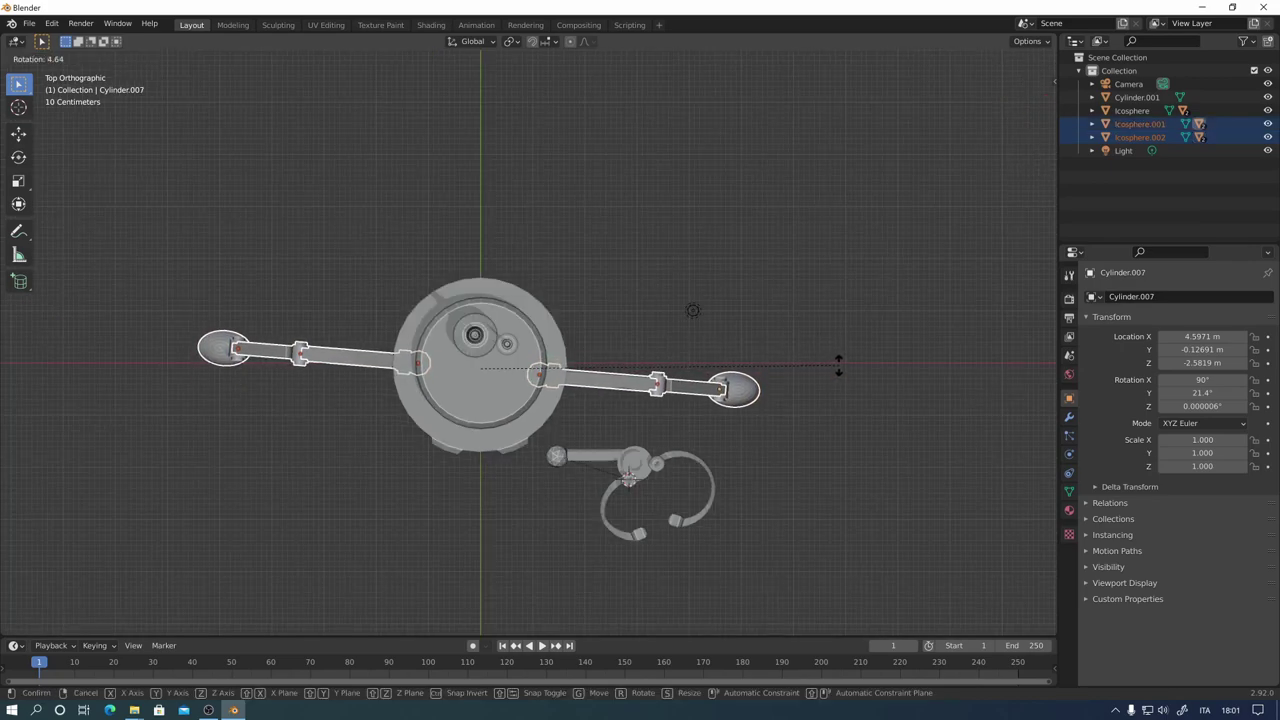
left_click(827, 440)
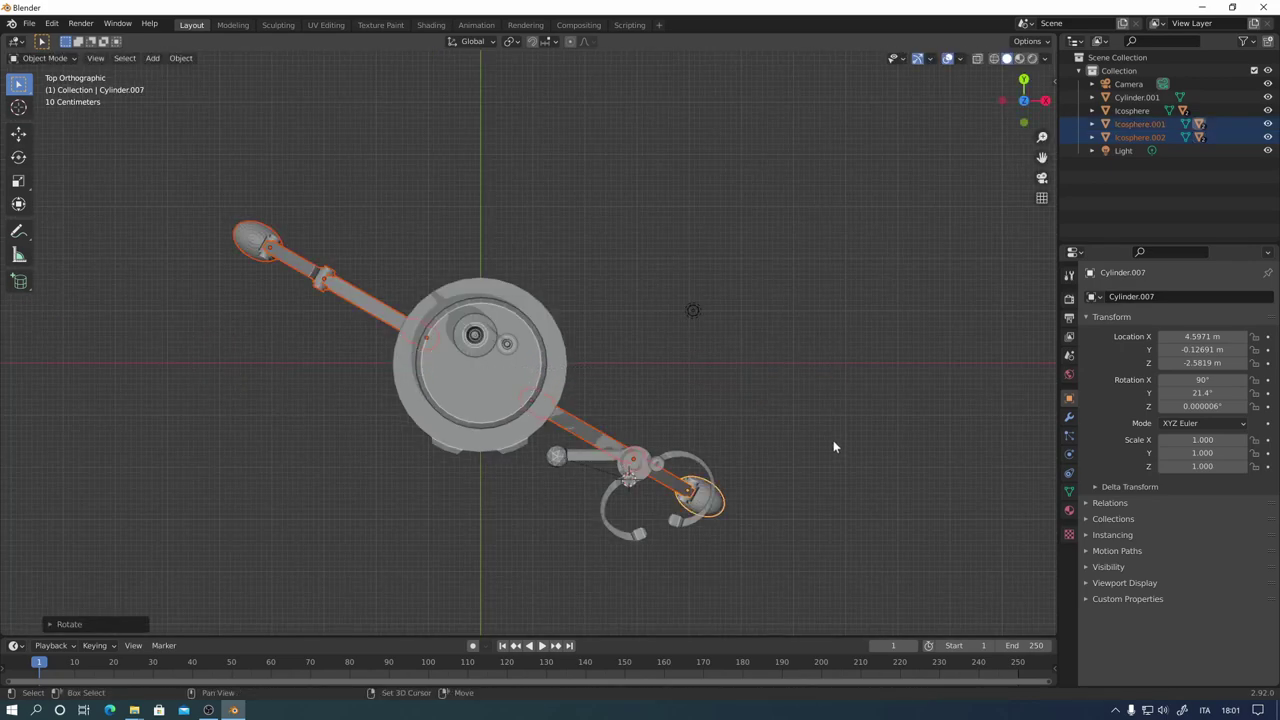
key("shift+r")
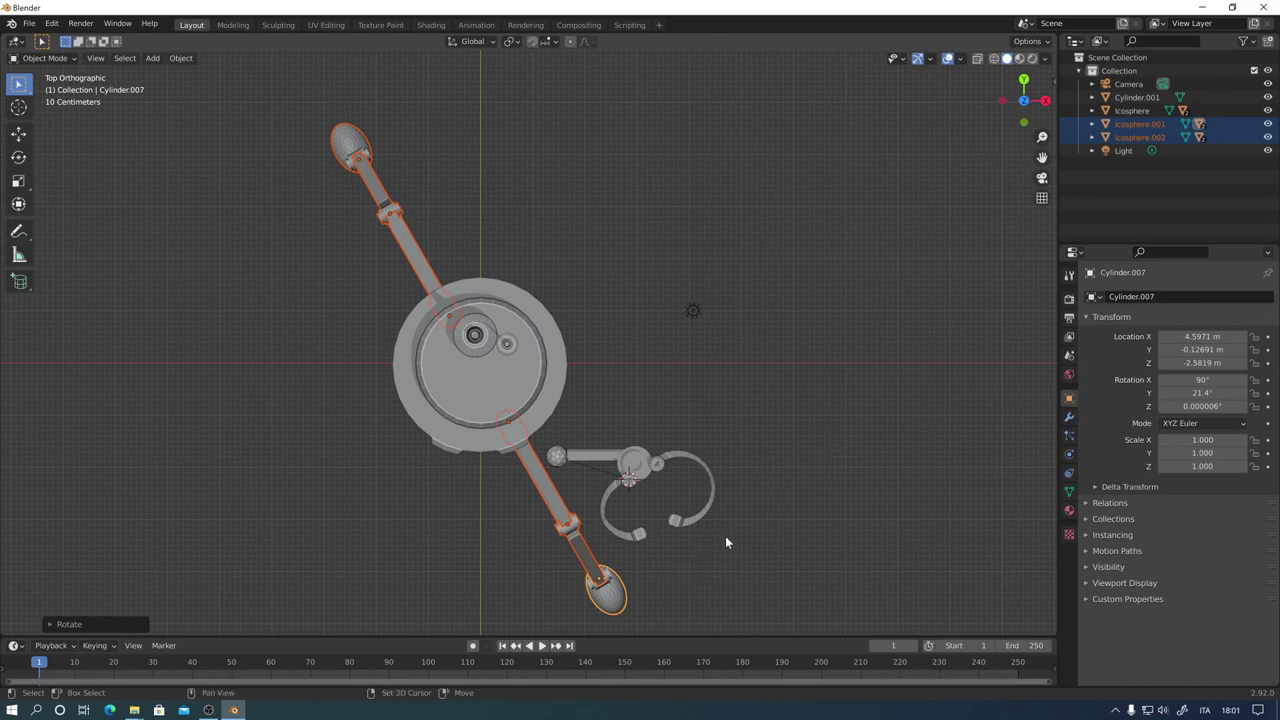
Step: Duplicate the arm pair rotated 90°, then again rotated 45°, completing six legs
key("shift+d")
right_click(789, 497)
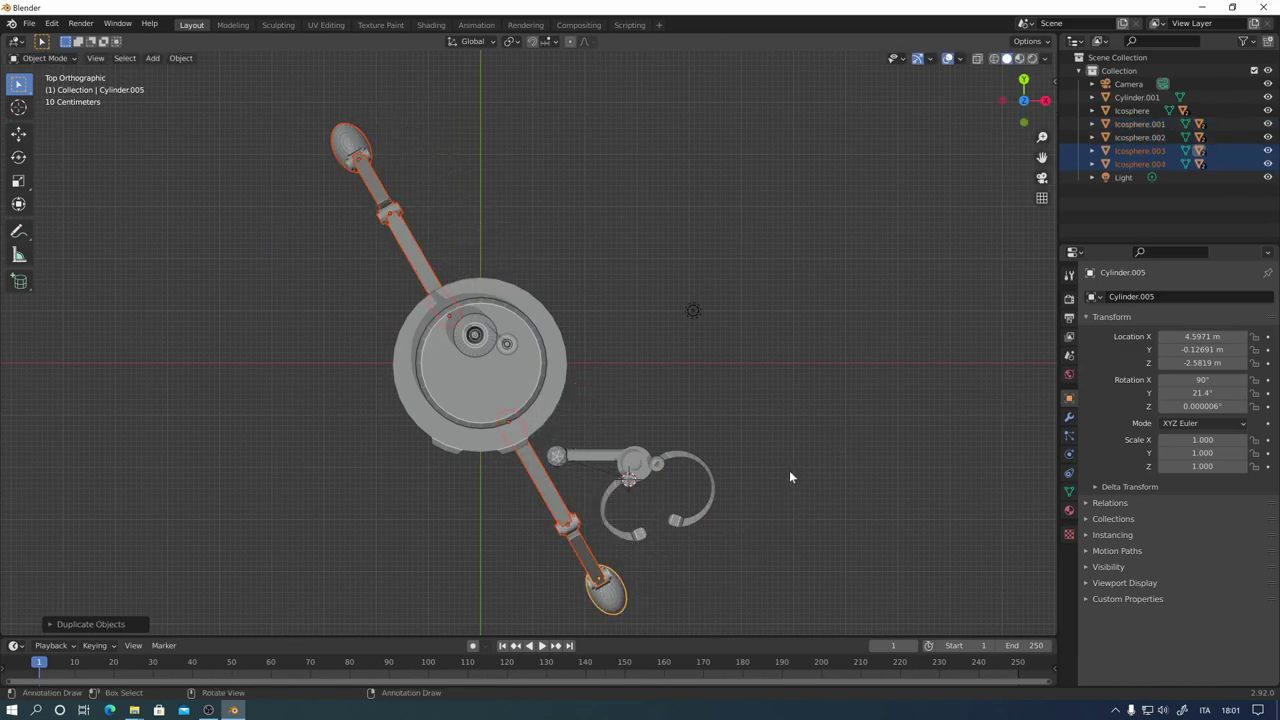
type("r90")
key("Return")
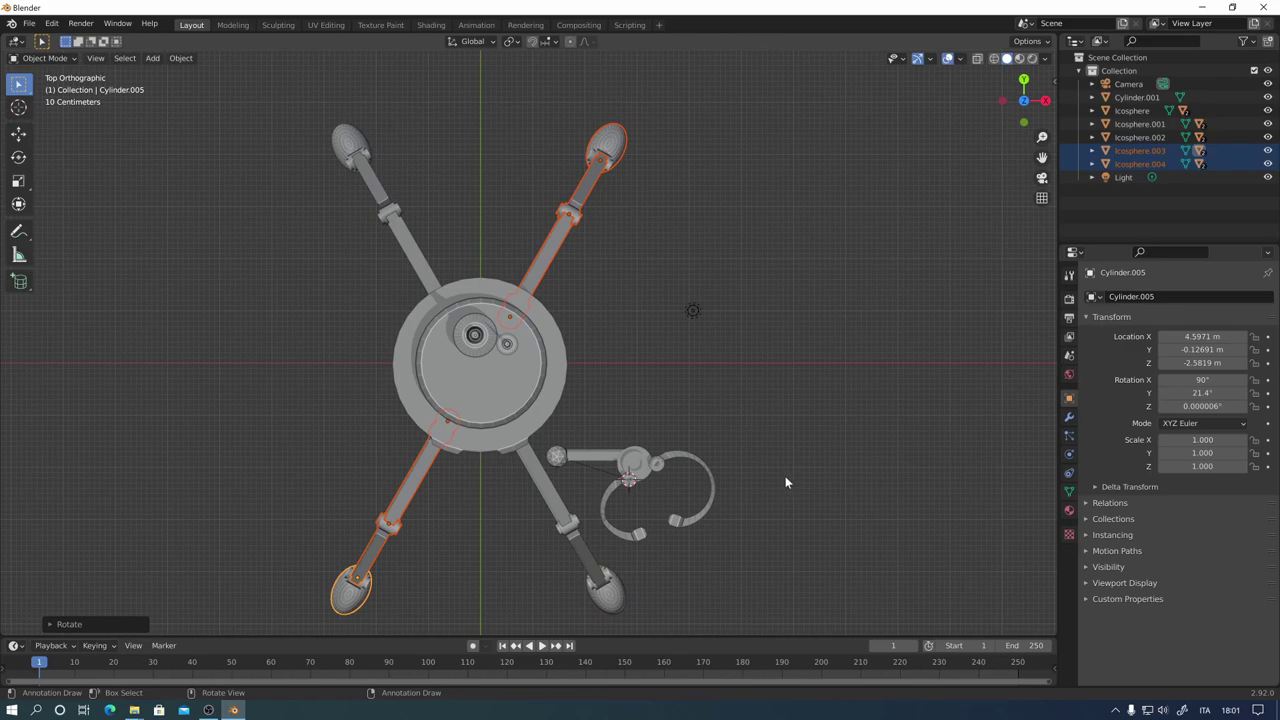
key("shift+d")
right_click(808, 470)
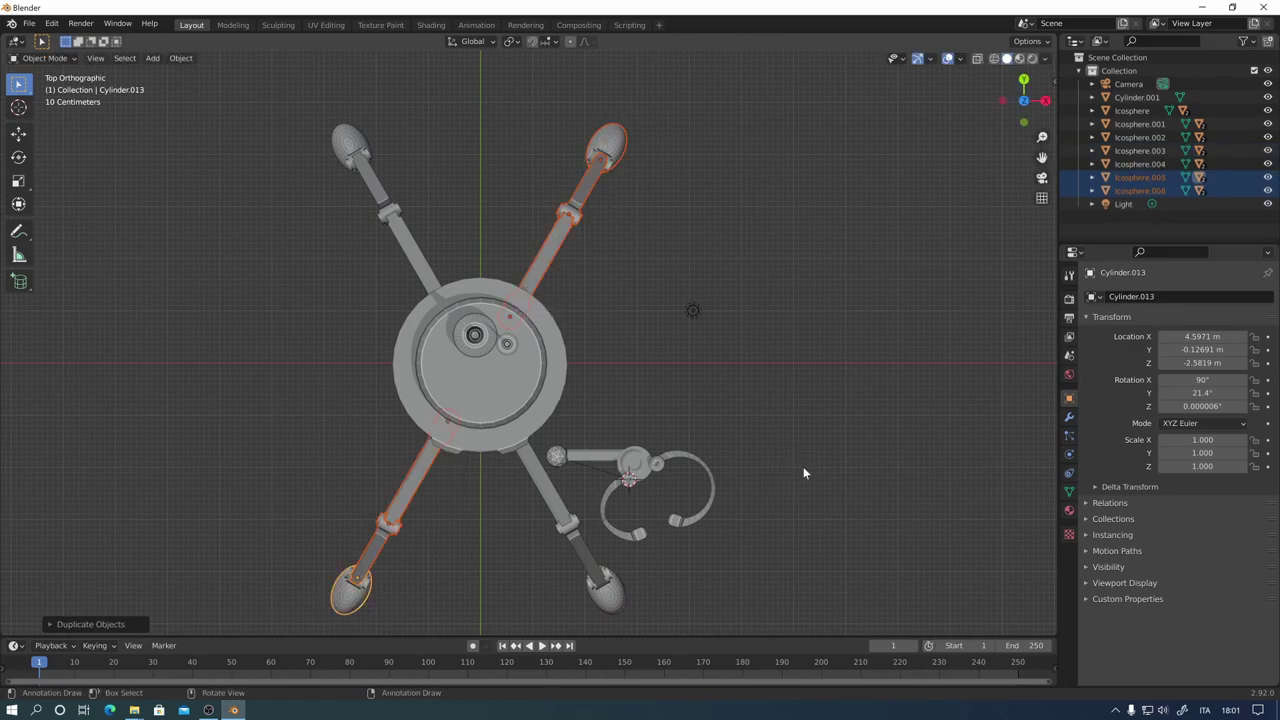
type("r45")
key("Return")
mouse_move(784, 500)
middle_mouse_down()
mouse_move(764, 413)
mouse_move(697, 362)
mouse_move(657, 370)
mouse_move(837, 377)
mouse_move(790, 402)
mouse_move(765, 394)
mouse_move(759, 490)
mouse_move(658, 455)
middle_mouse_up()
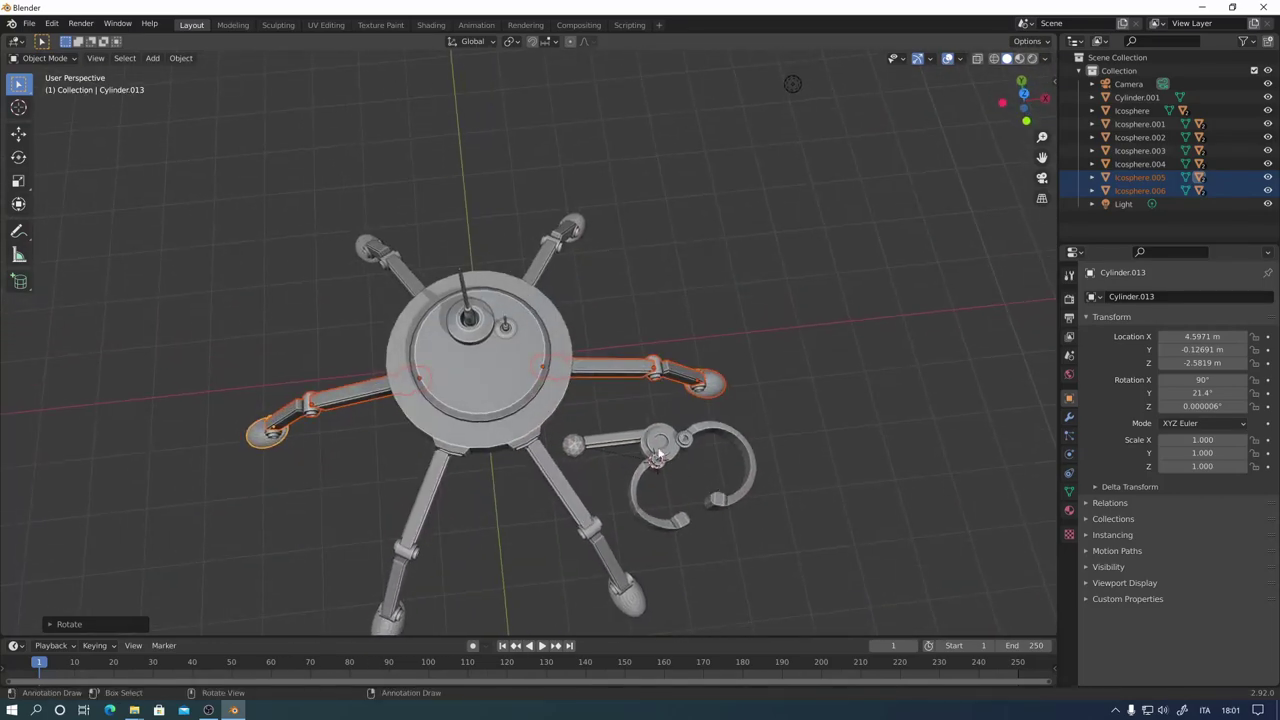
Step: In top view, move the claw arm assembly under the robot body
left_click(741, 460)
key("KP_7")
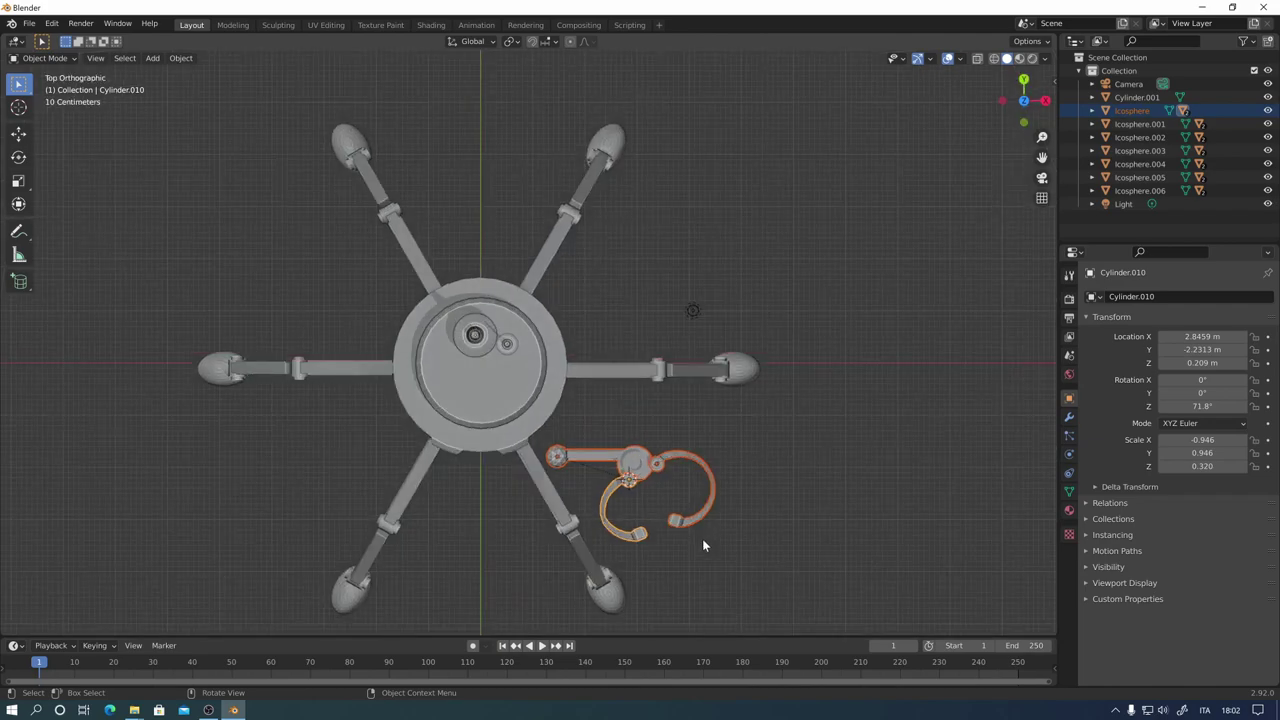
key("g")
mouse_move(668, 573)
middle_mouse_down()
mouse_move(712, 420)
mouse_move(822, 338)
middle_mouse_up()
left_click(712, 420)
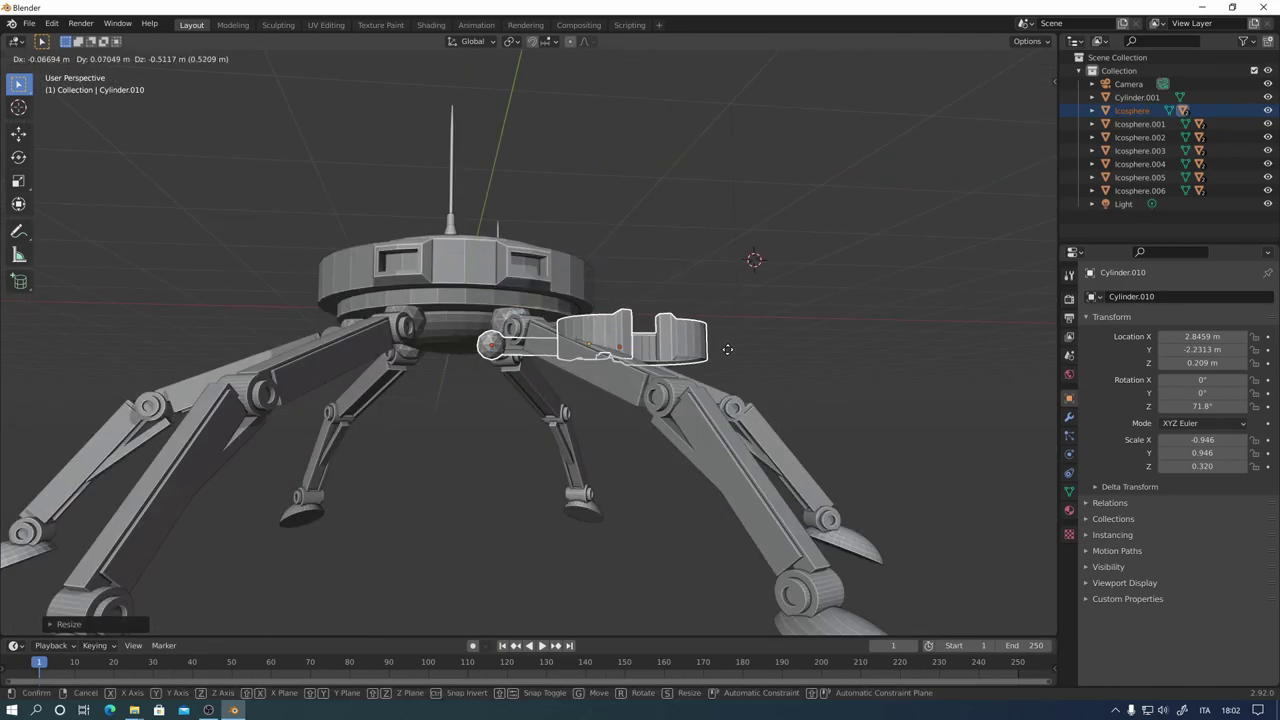
key("g")
key("Escape")
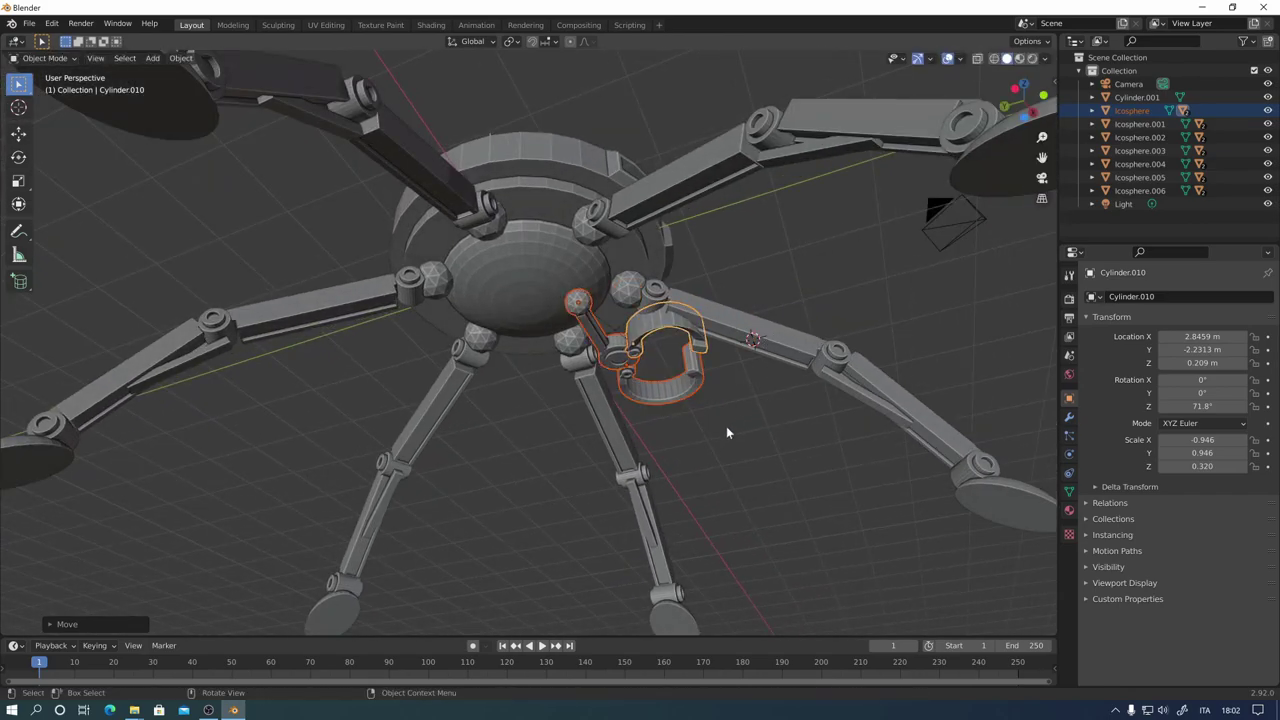
Step: Rotate the claw arm to hang downward and scale it to 0.980
middle_click_drag(726, 426, 695, 392)
key("r")
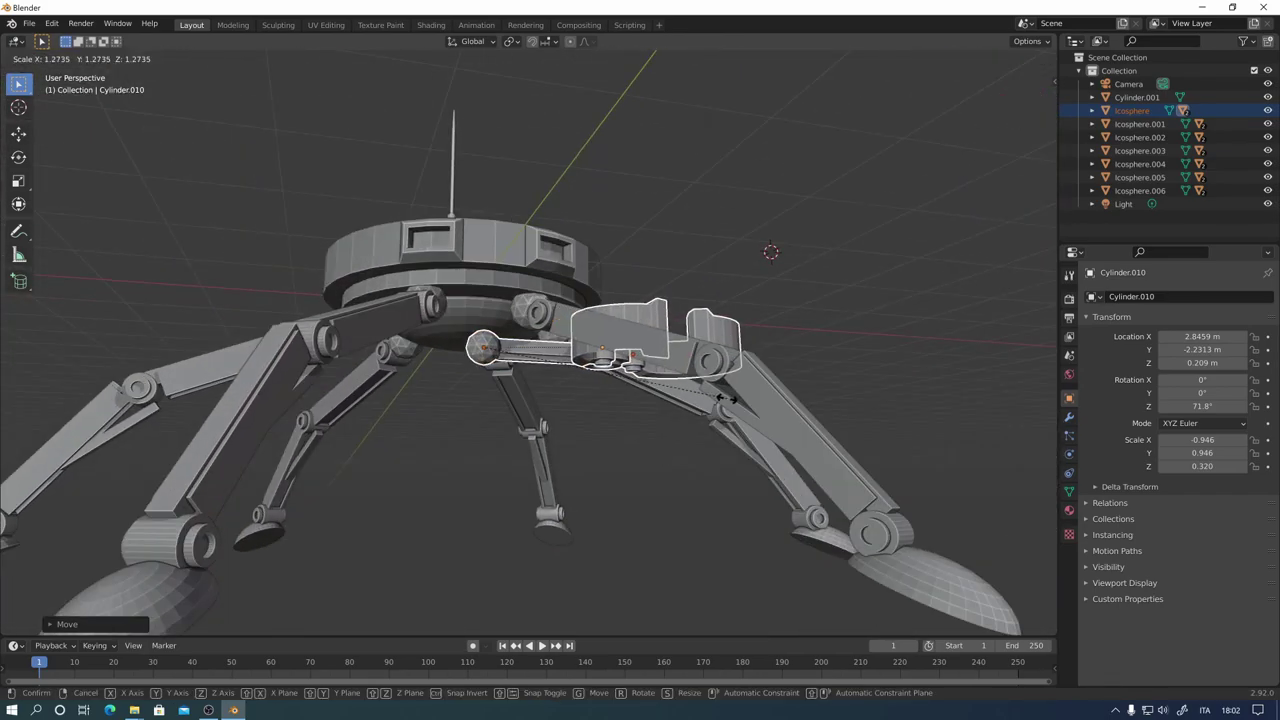
left_click(676, 420)
middle_click_drag(677, 435, 657, 453)
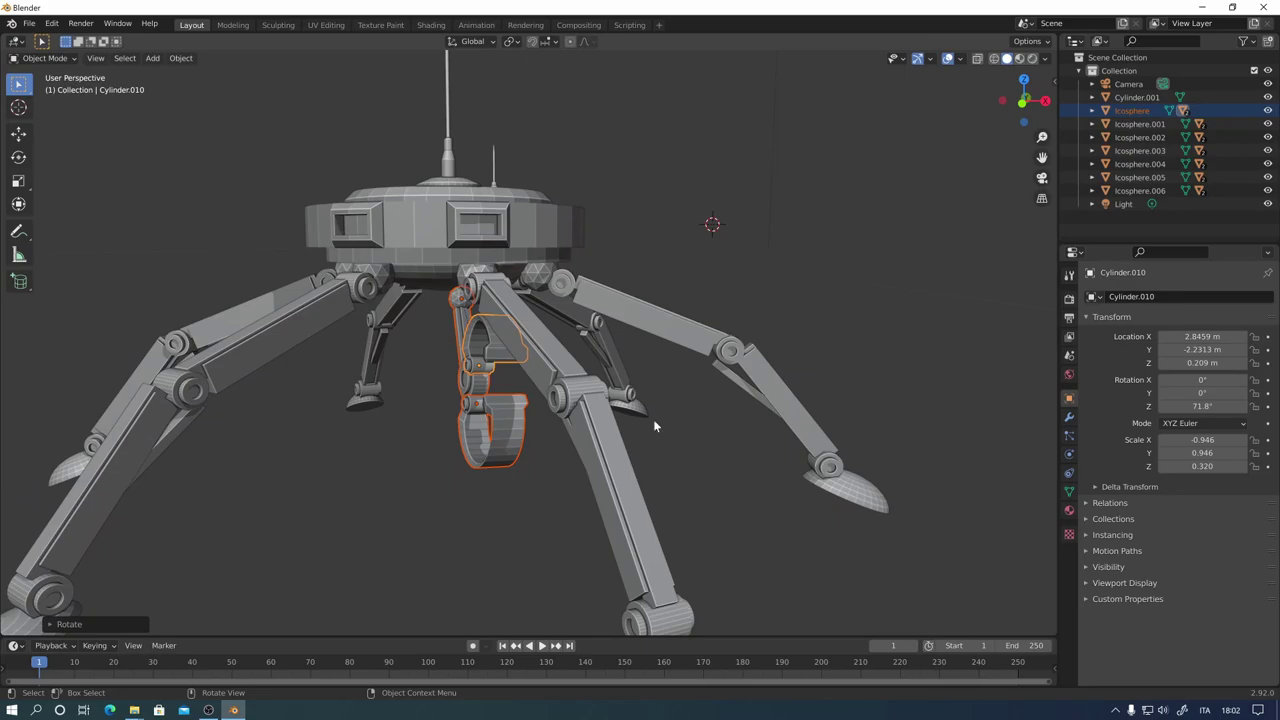
key("s")
left_click(585, 447)
middle_click_drag(590, 447, 714, 338)
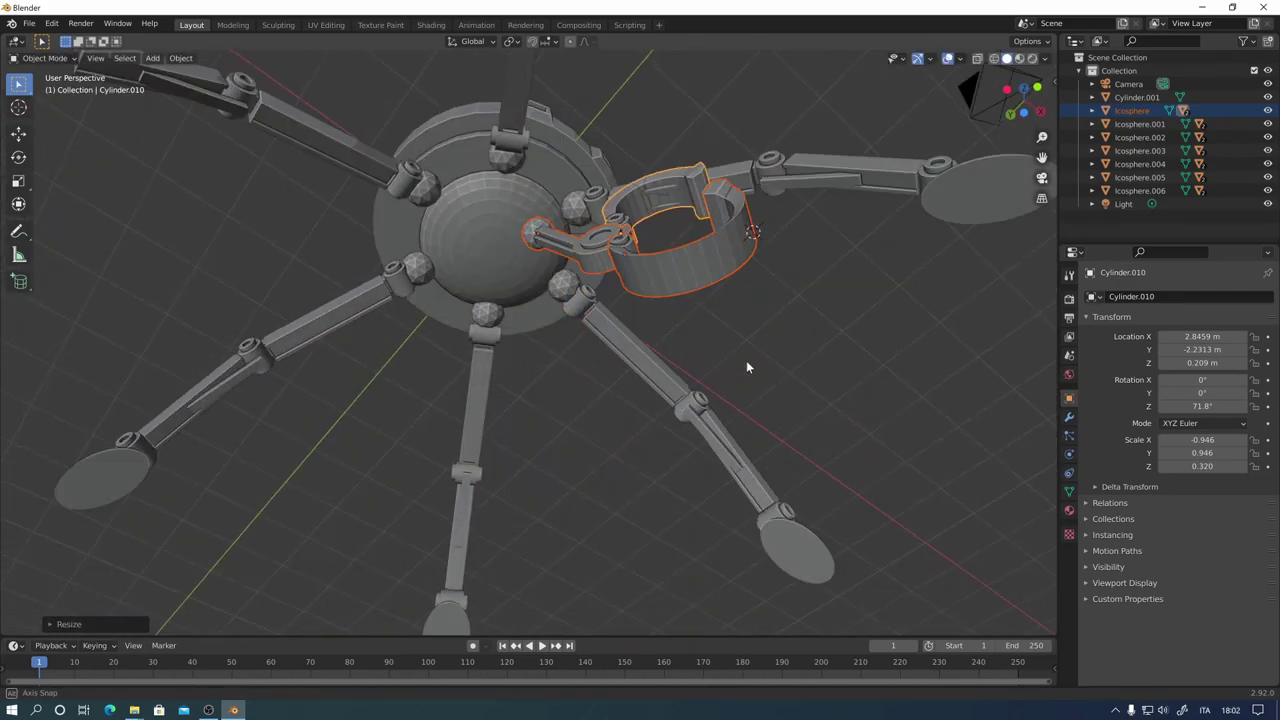
Step: Turn the claw about its joint to -105°, 63.9°, -58°, then select its ring and link sphere
key("r")
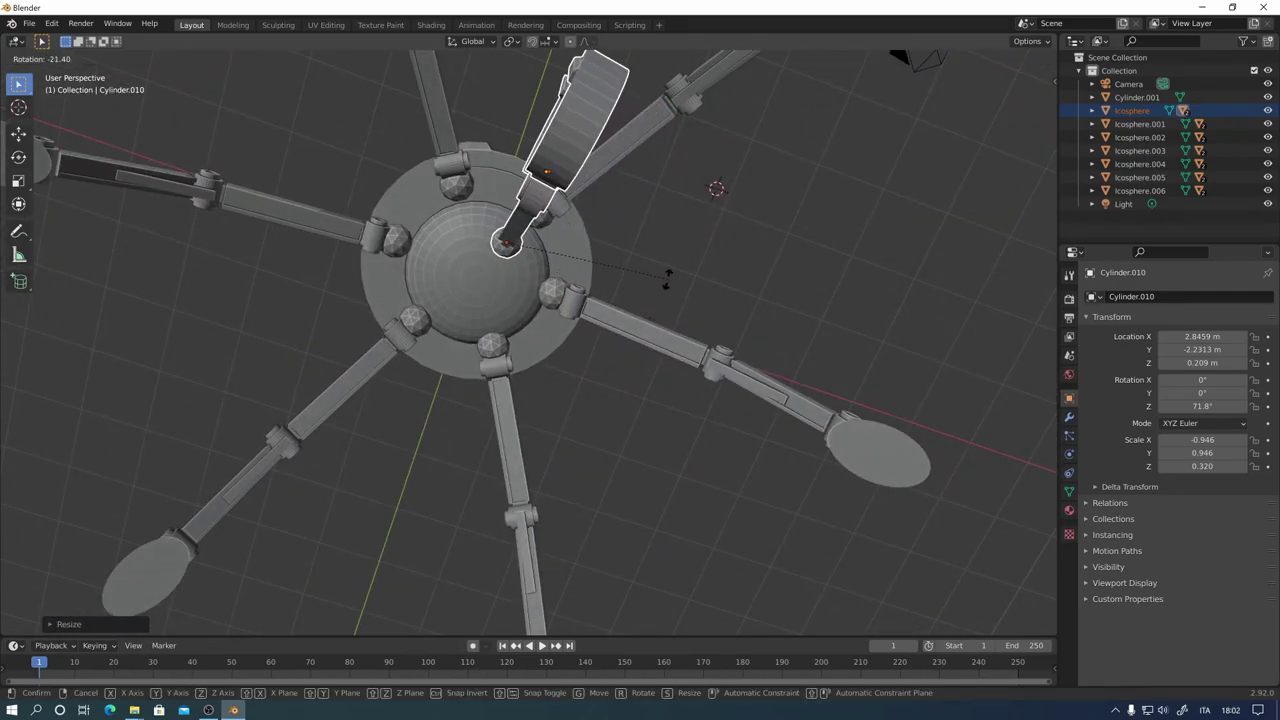
left_click(643, 457)
middle_click_drag(643, 457, 541, 416)
left_click(459, 355)
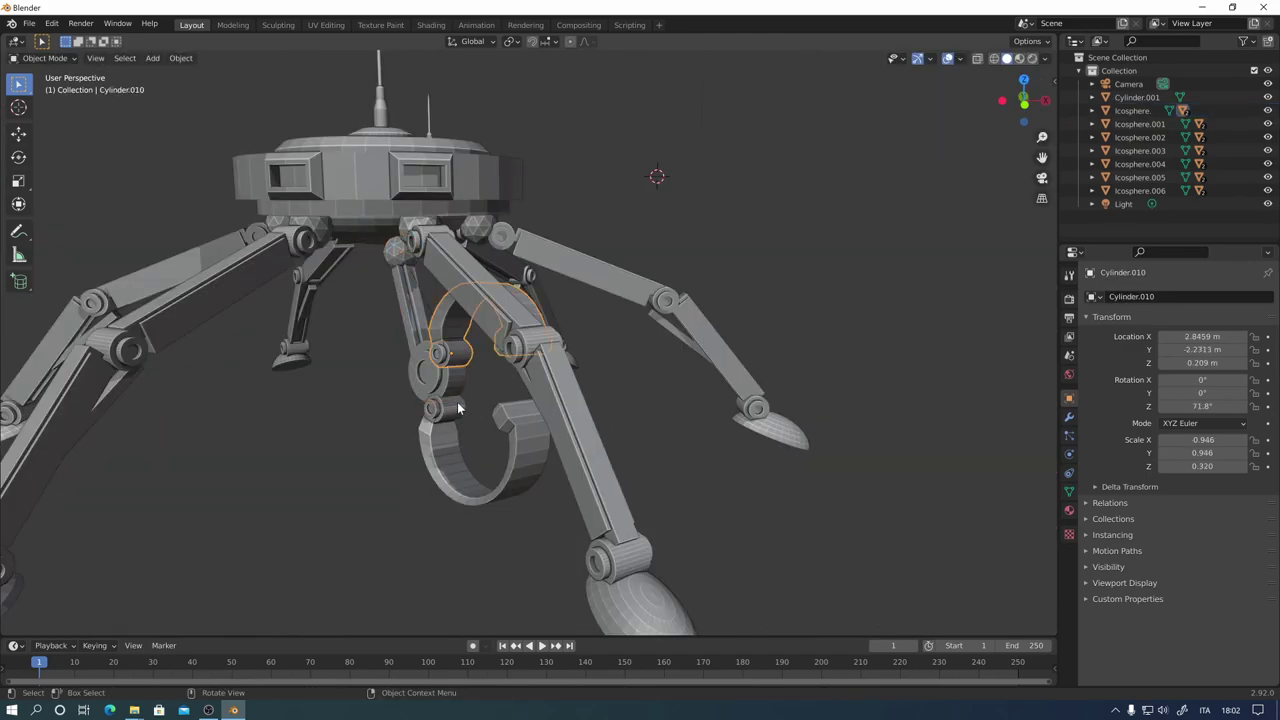
left_click(434, 378)
middle_click_drag(434, 378, 581, 443)
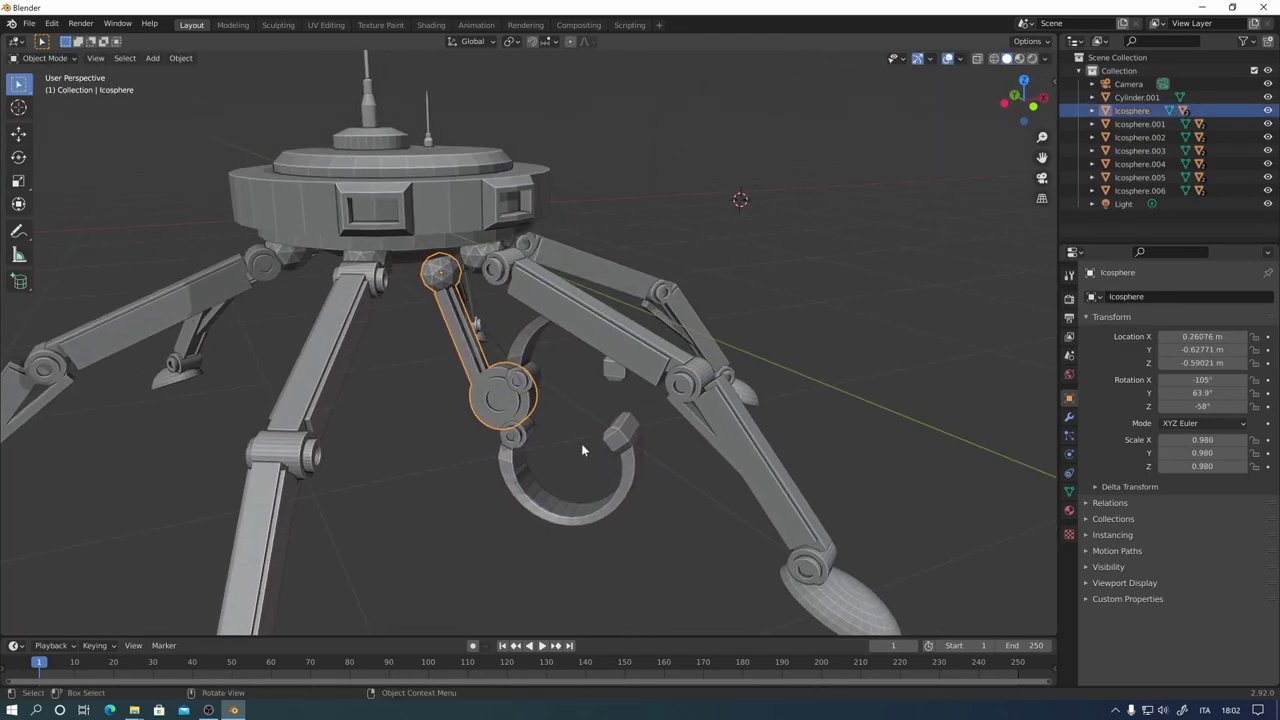
Step: Separate the hinge disc from the Icosphere arm as Icosphere.007, then select it with the claw hook
key("Tab")
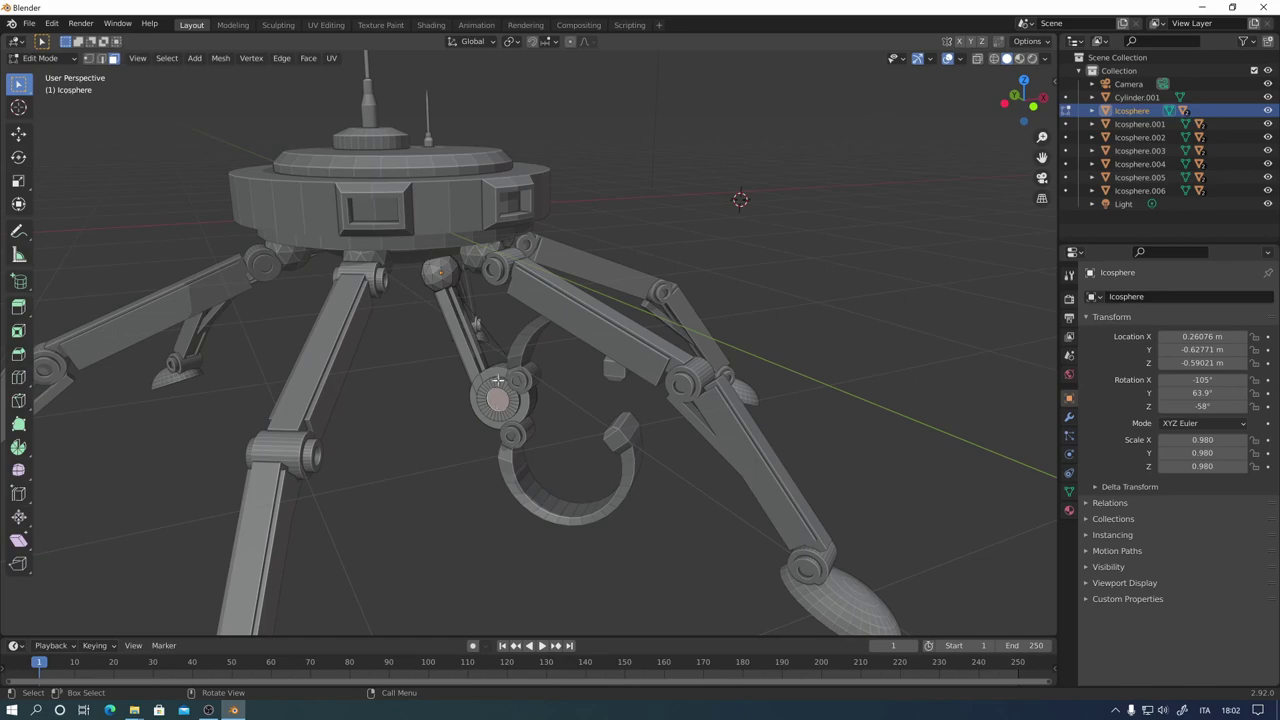
key("l")
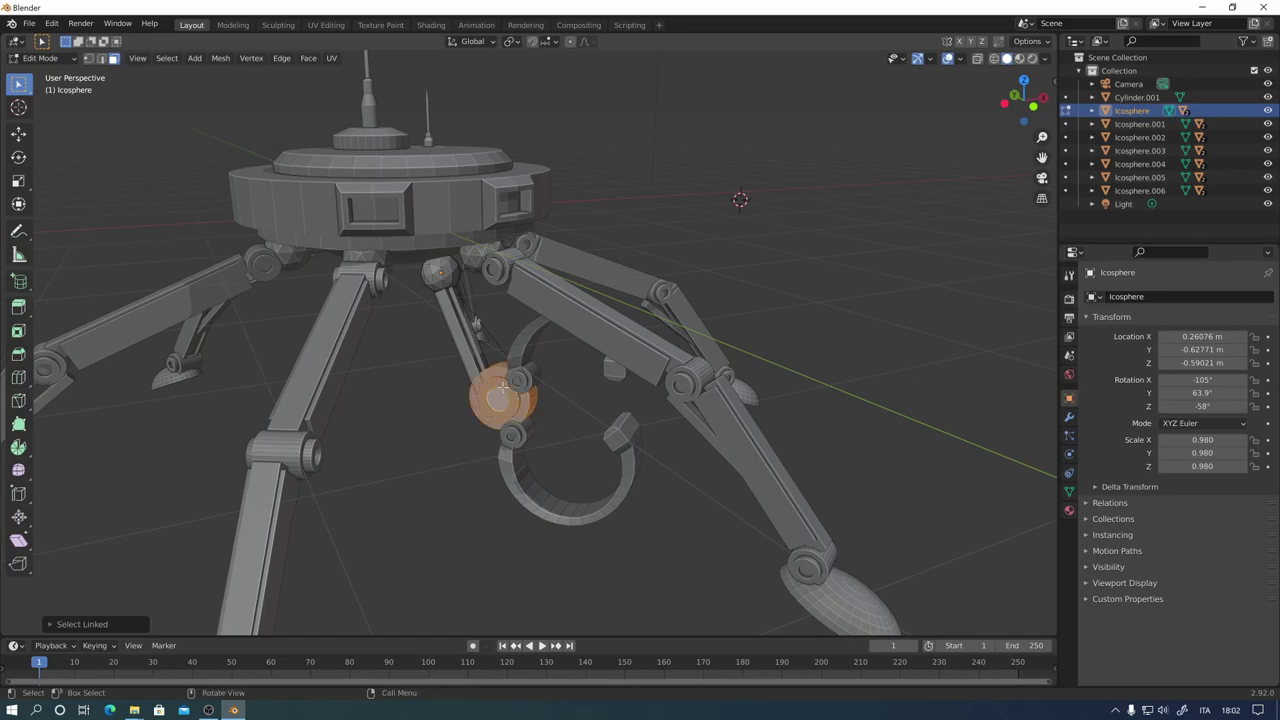
key("p")
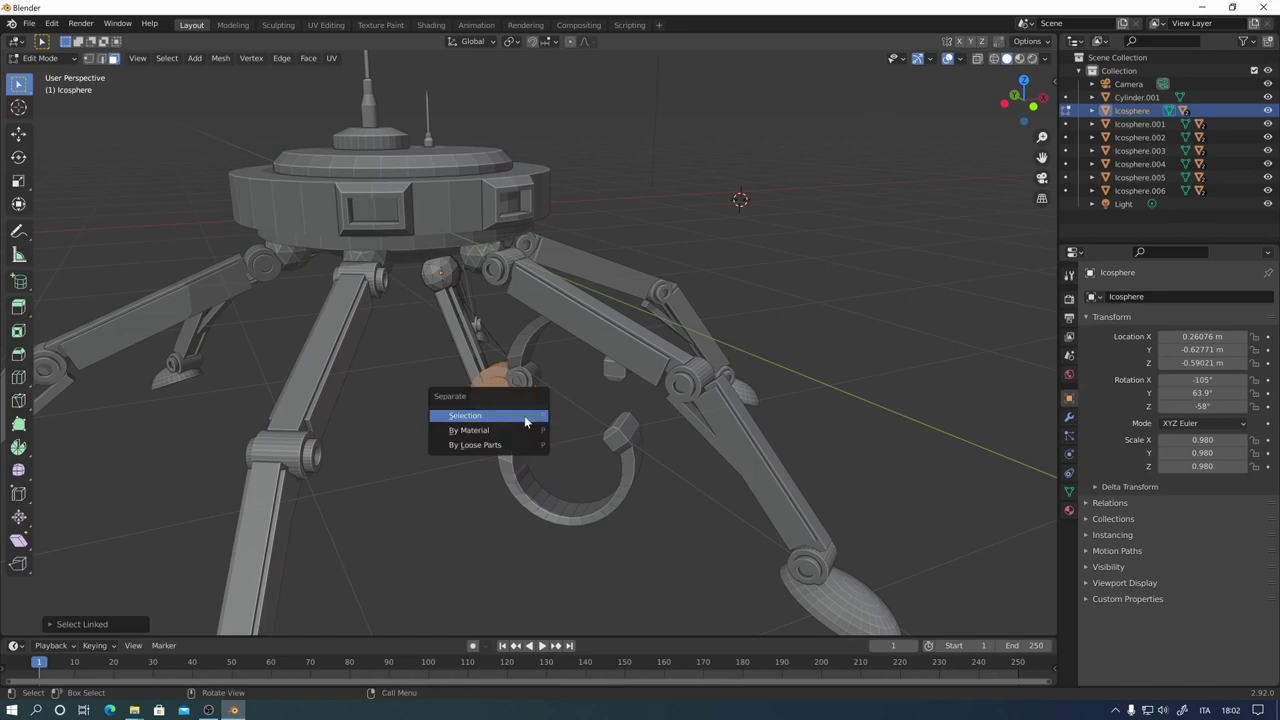
left_click(525, 422)
key("Tab")
left_click(522, 384)
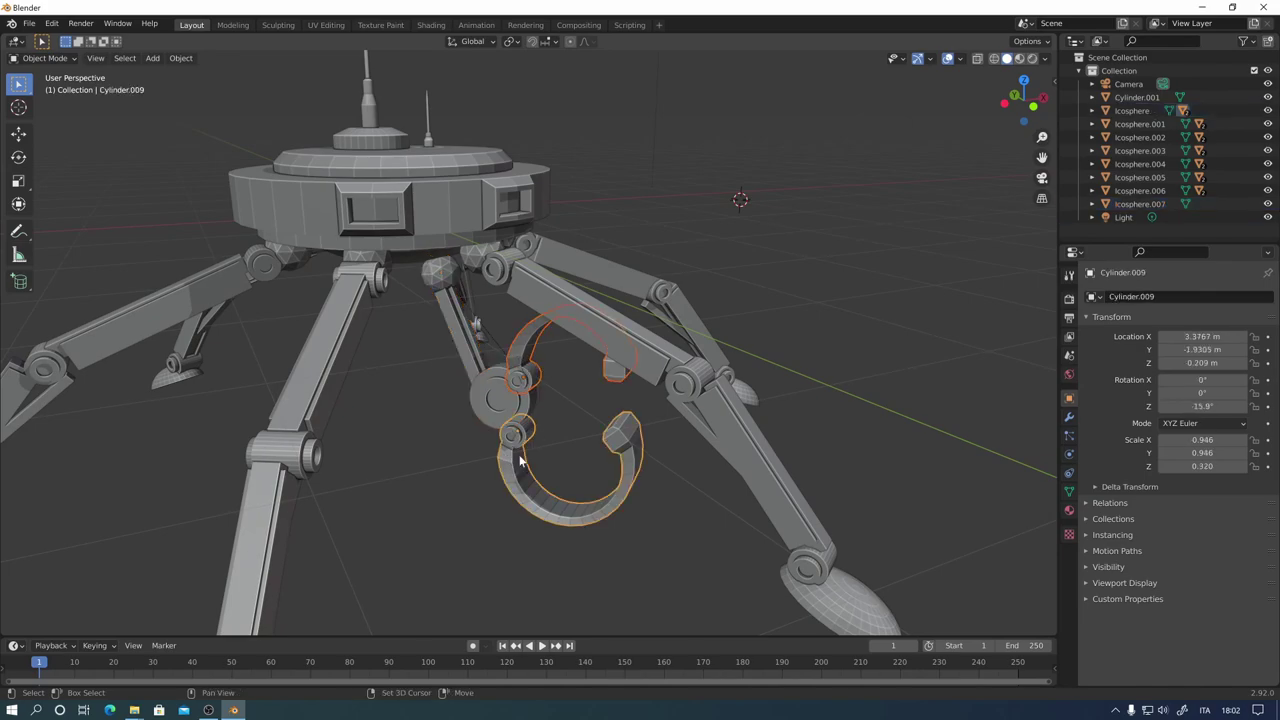
left_click(515, 414, "shift")
Step: Undo a parenting that displaced the hook, then clear the upper hook's parent keeping its transform
key("ctrl+p")
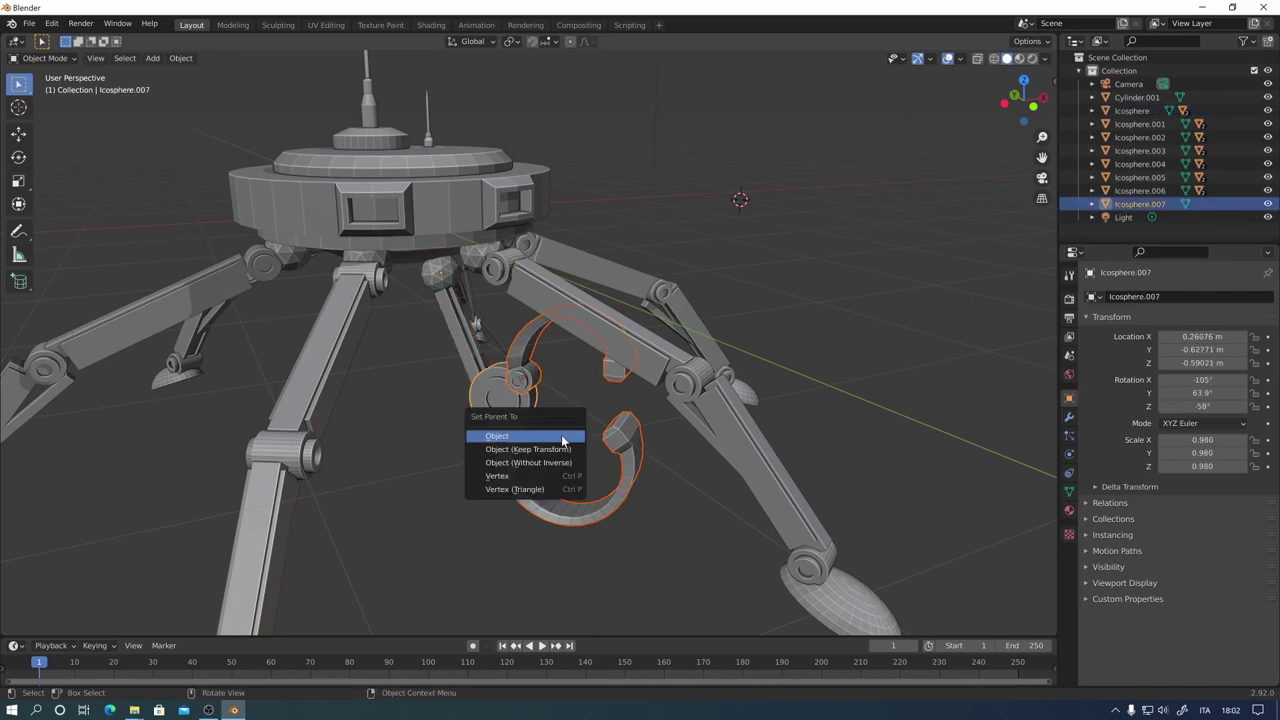
left_click(555, 436)
key("ctrl+z")
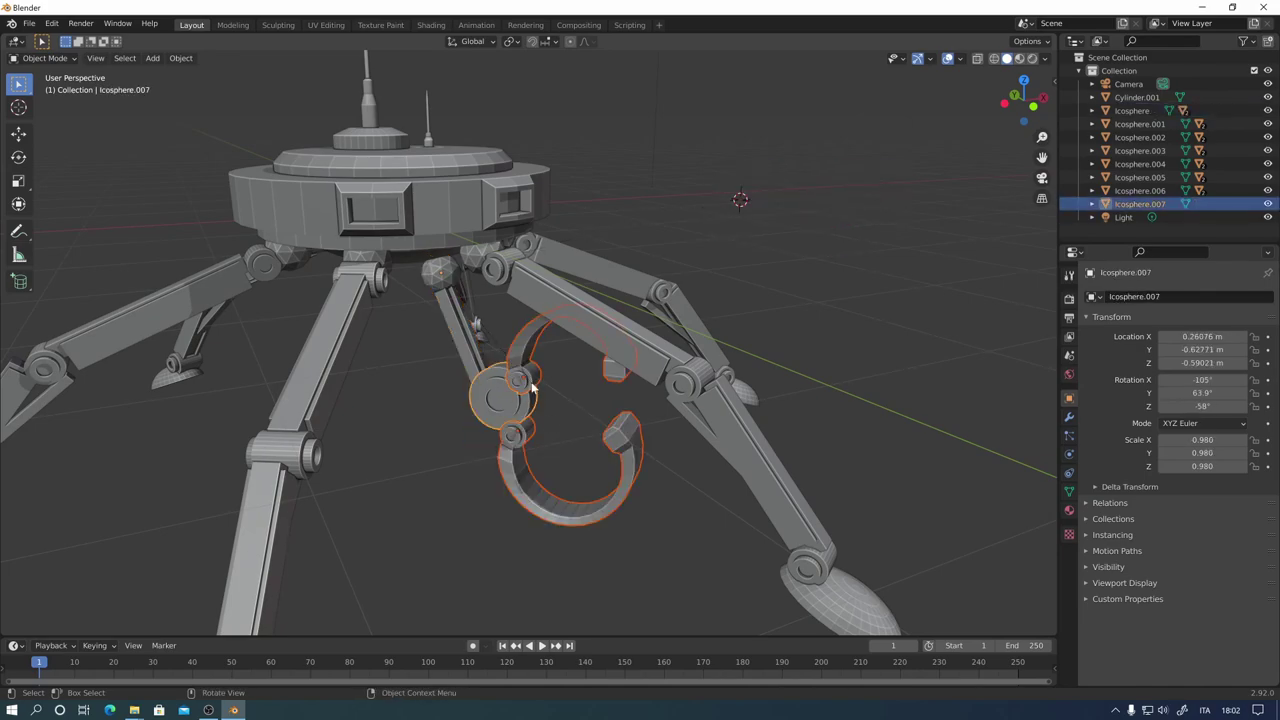
left_click(517, 471)
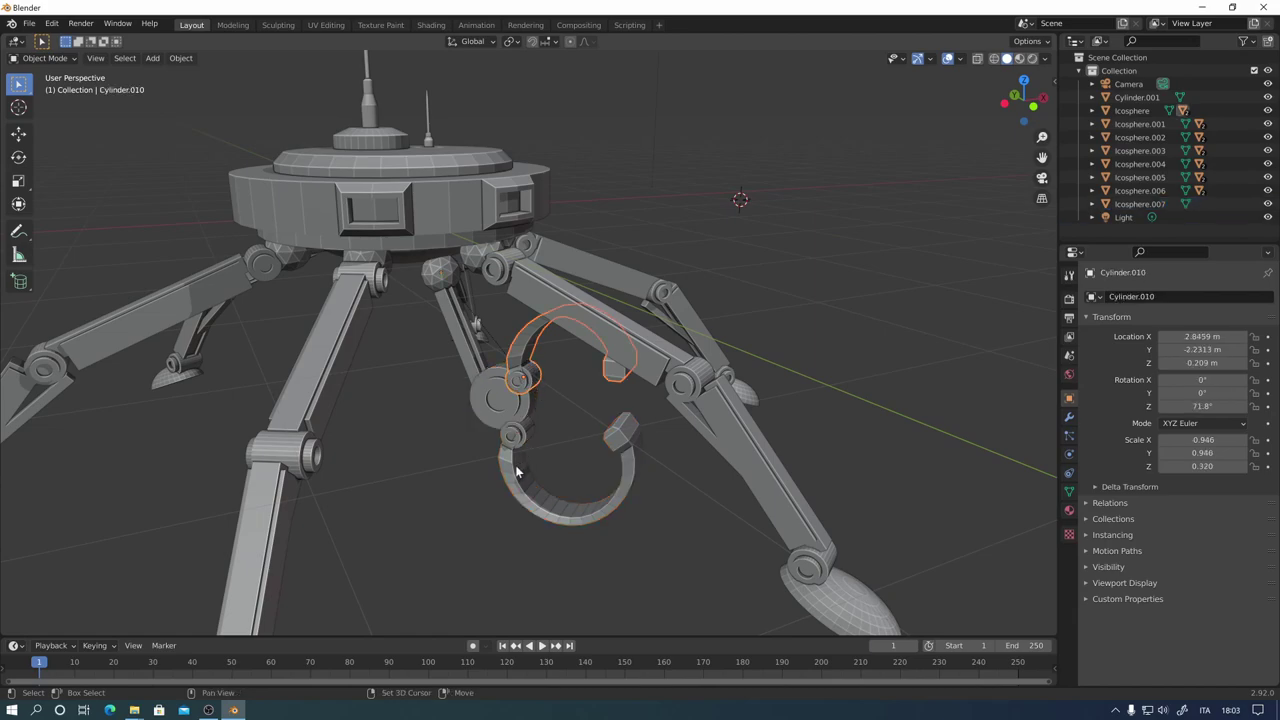
key("alt+p")
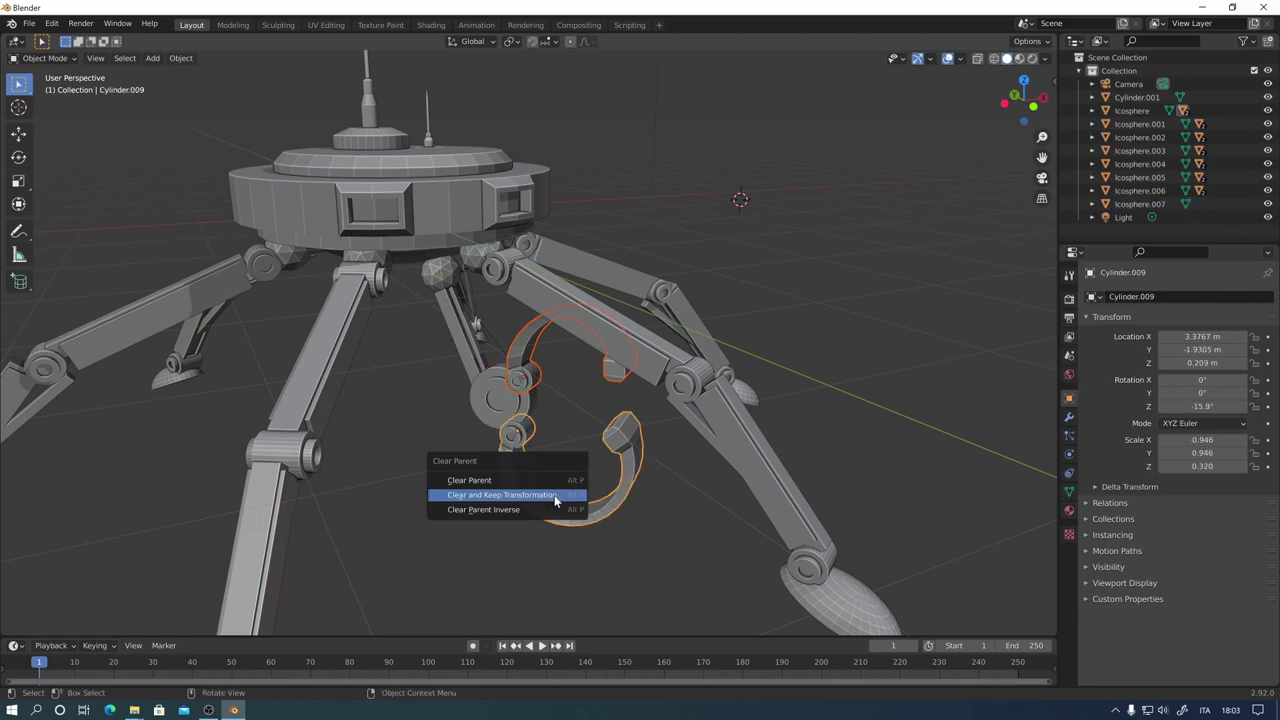
left_click(556, 495)
Step: Parent hooks Cylinder.009 and .010 to disc Icosphere.007 and set the disc's origin to geometry
left_click(513, 400, "shift")
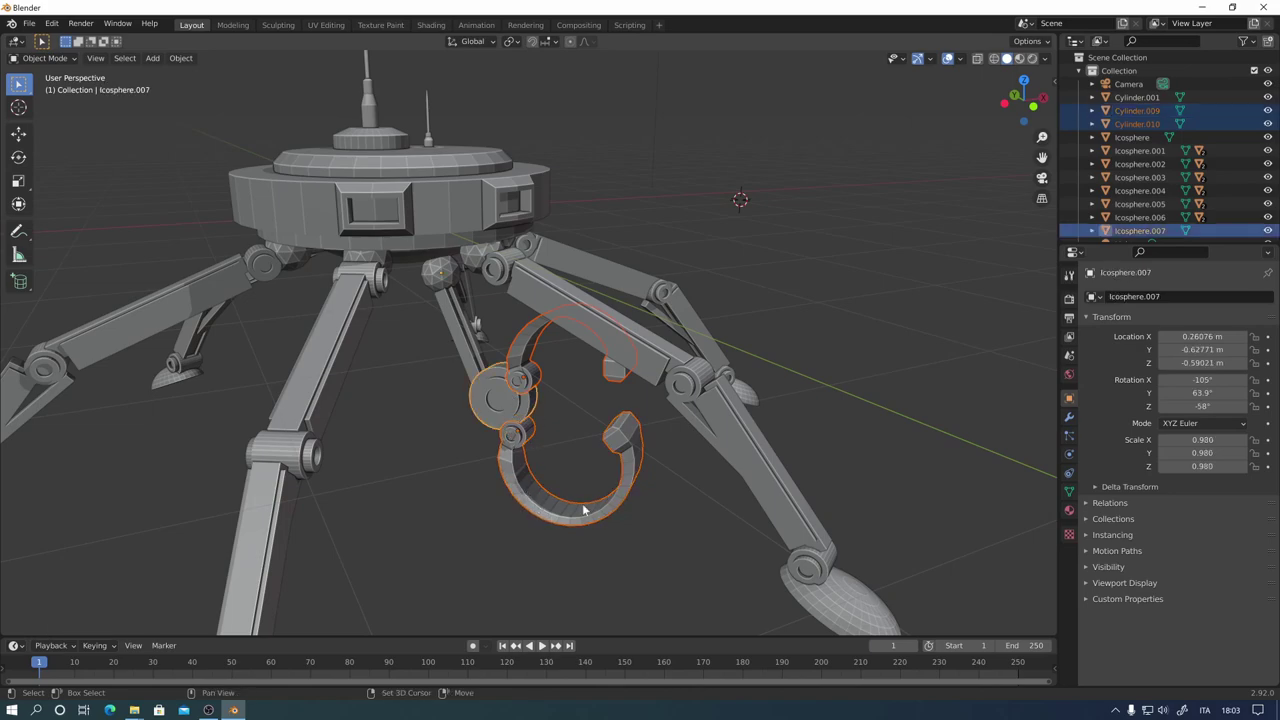
key("ctrl+p")
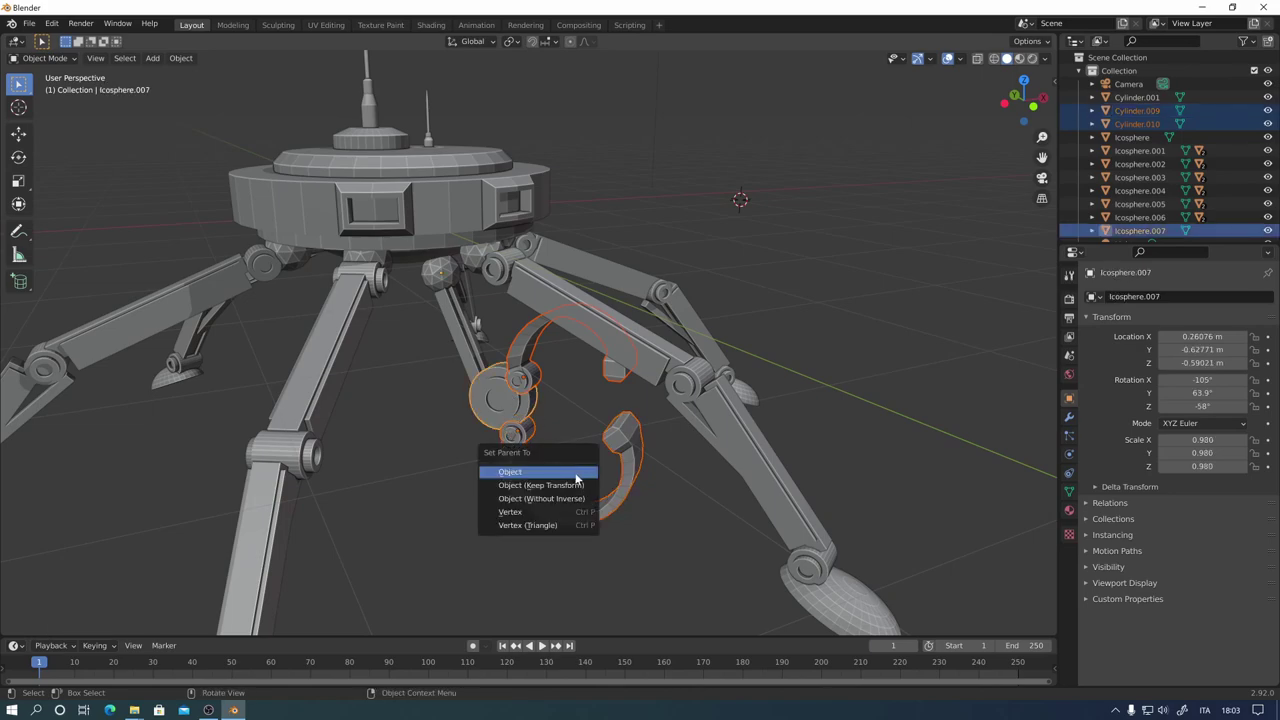
left_click(574, 476)
left_click(519, 402)
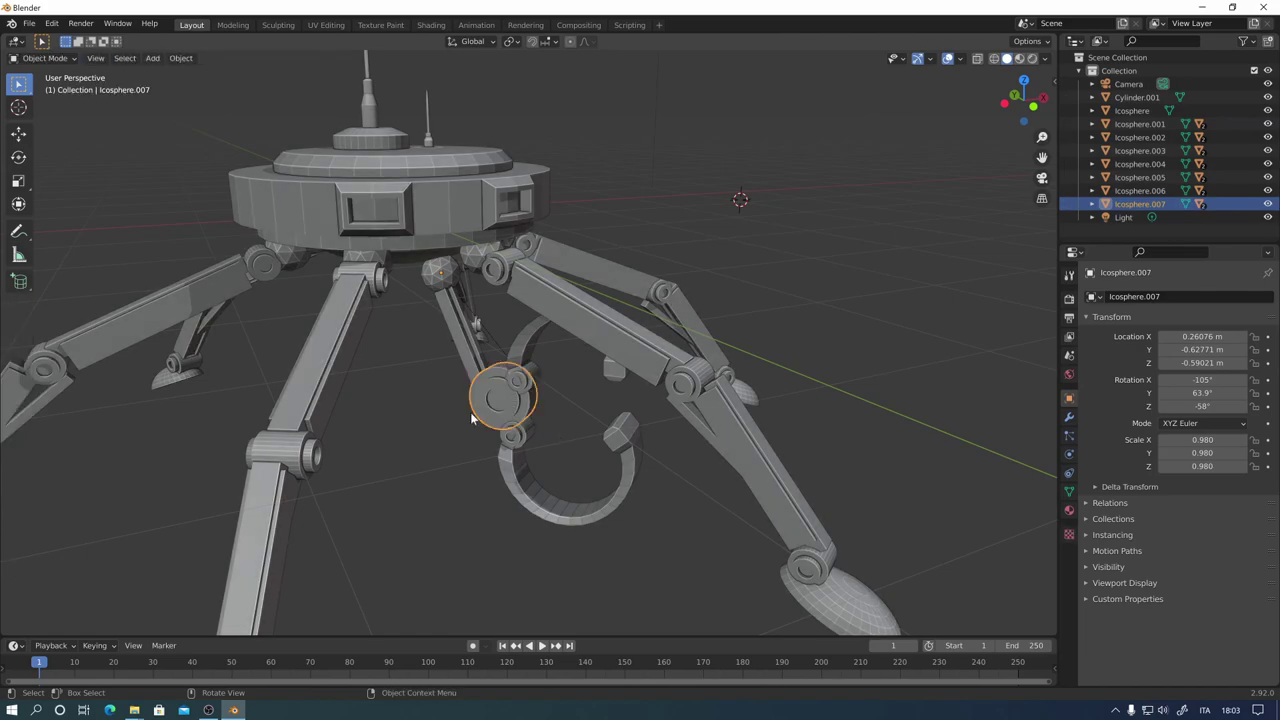
right_click(504, 402)
left_click(631, 413)
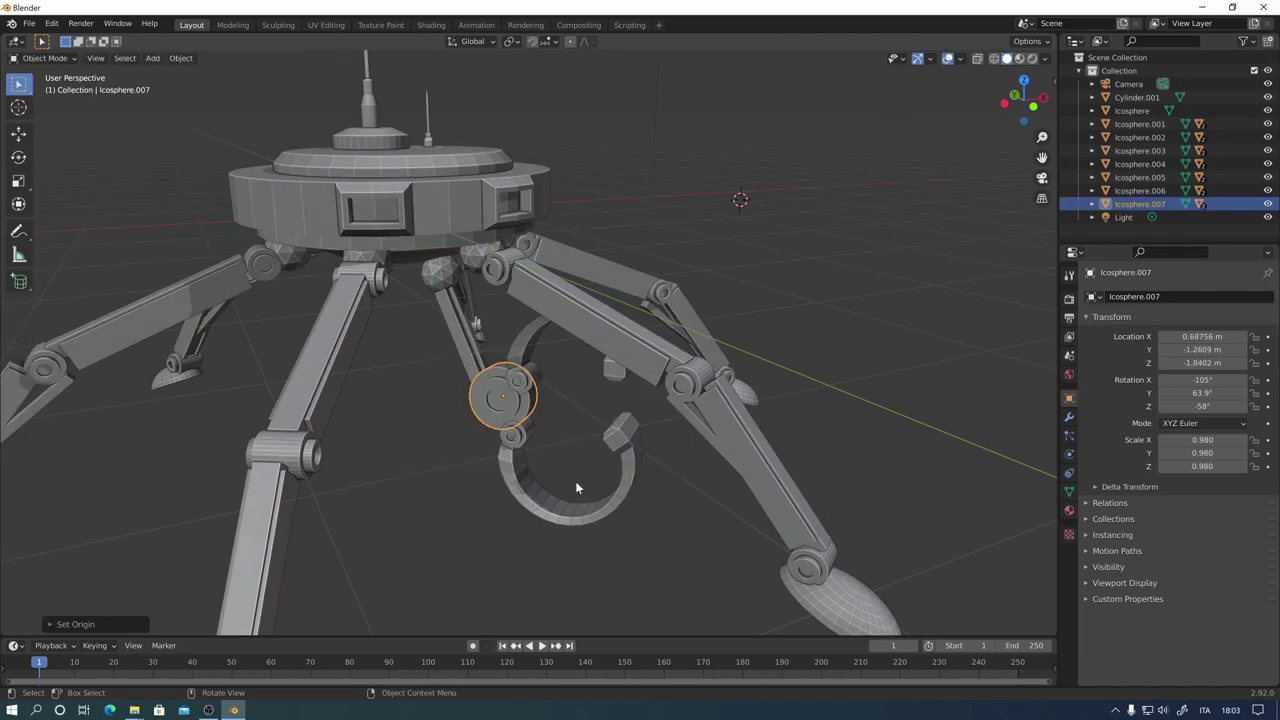
Step: Parent disc Icosphere.007 to the Icosphere arm rod
mouse_move(586, 491)
middle_mouse_down()
mouse_move(651, 480)
mouse_move(556, 470)
middle_mouse_up()
left_click(464, 371, "shift")
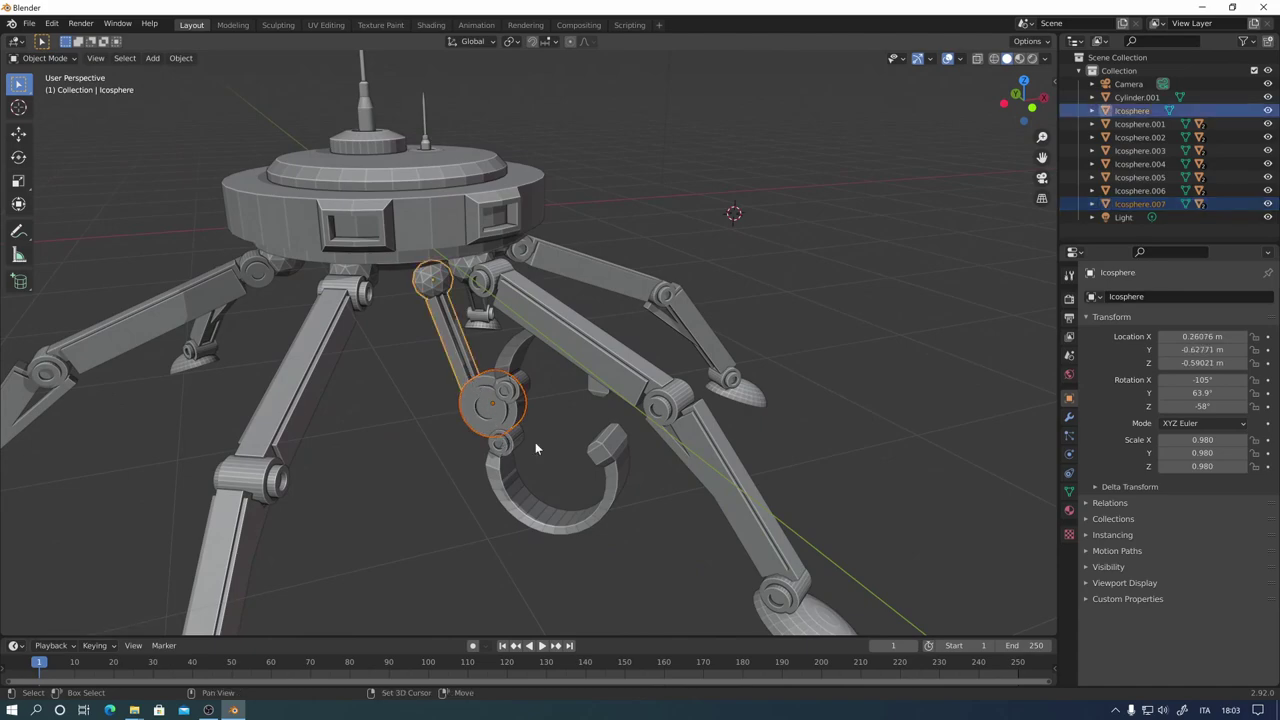
key("ctrl+p")
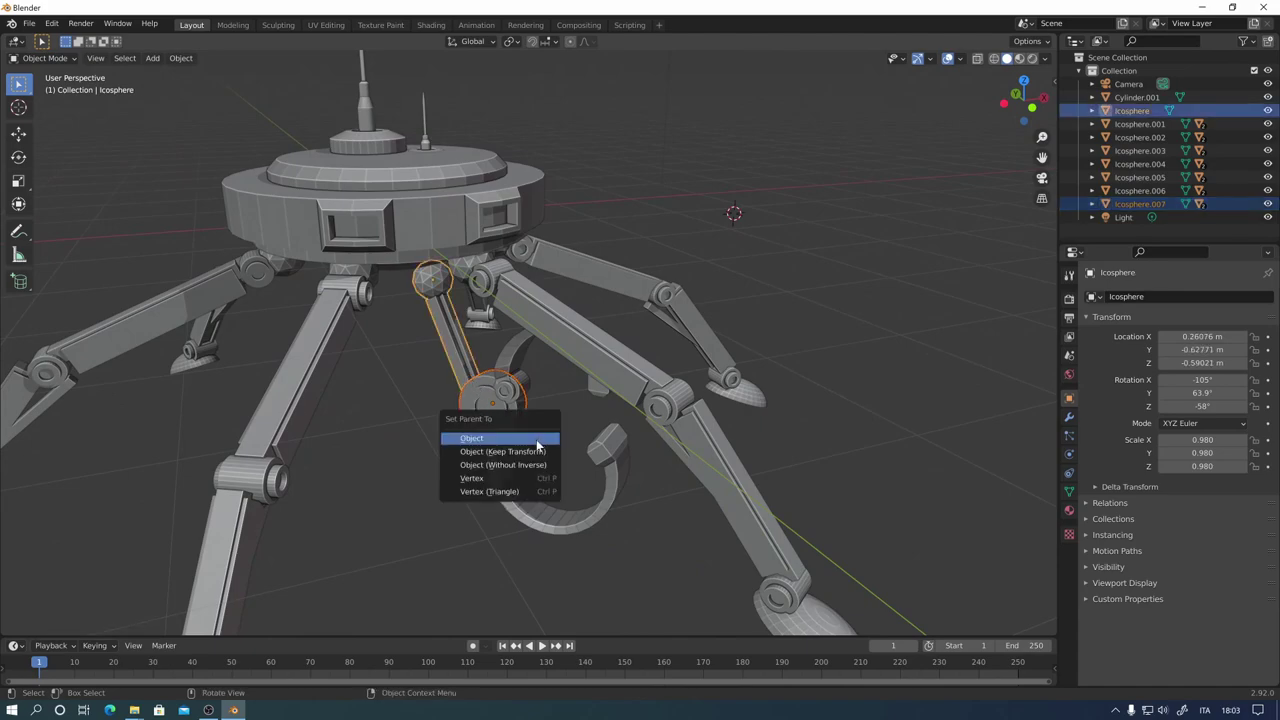
left_click(534, 452)
left_click(502, 412)
mouse_move(592, 452)
middle_mouse_down()
mouse_move(594, 438)
mouse_move(642, 439)
middle_mouse_up()
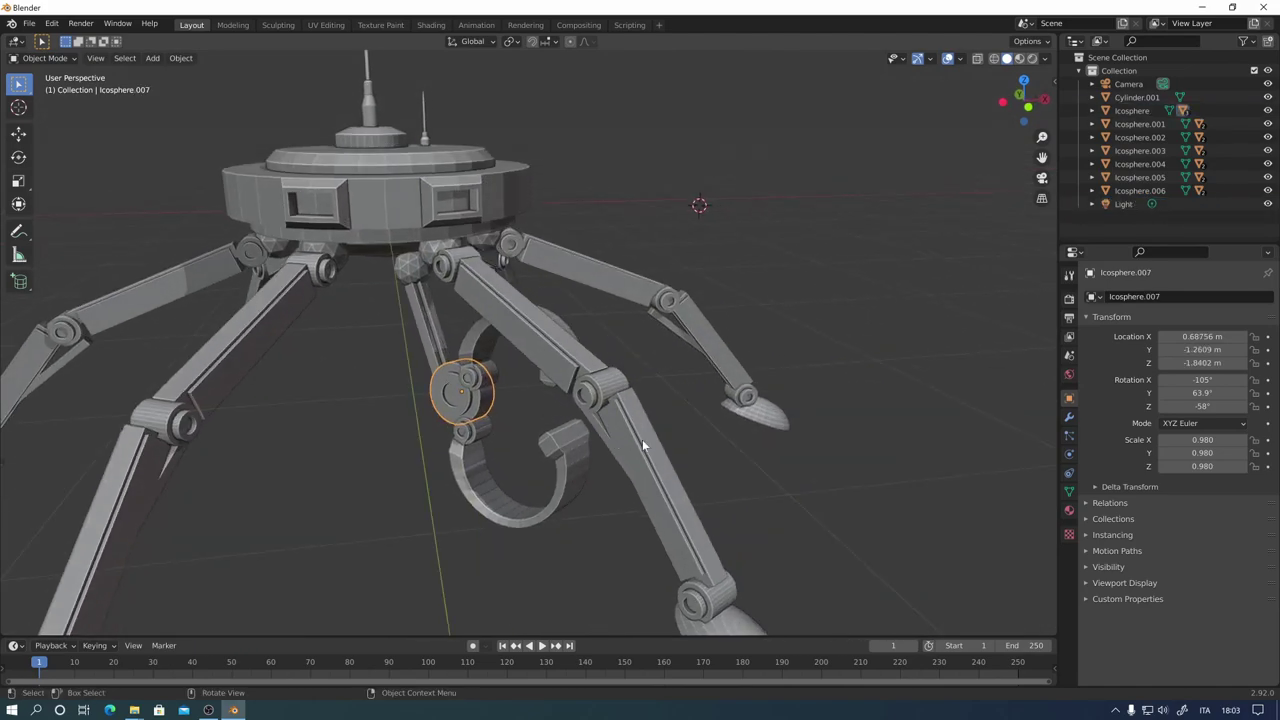
Step: Try rotating the disc, undo it, and zoom out to see the whole robot
key("r")
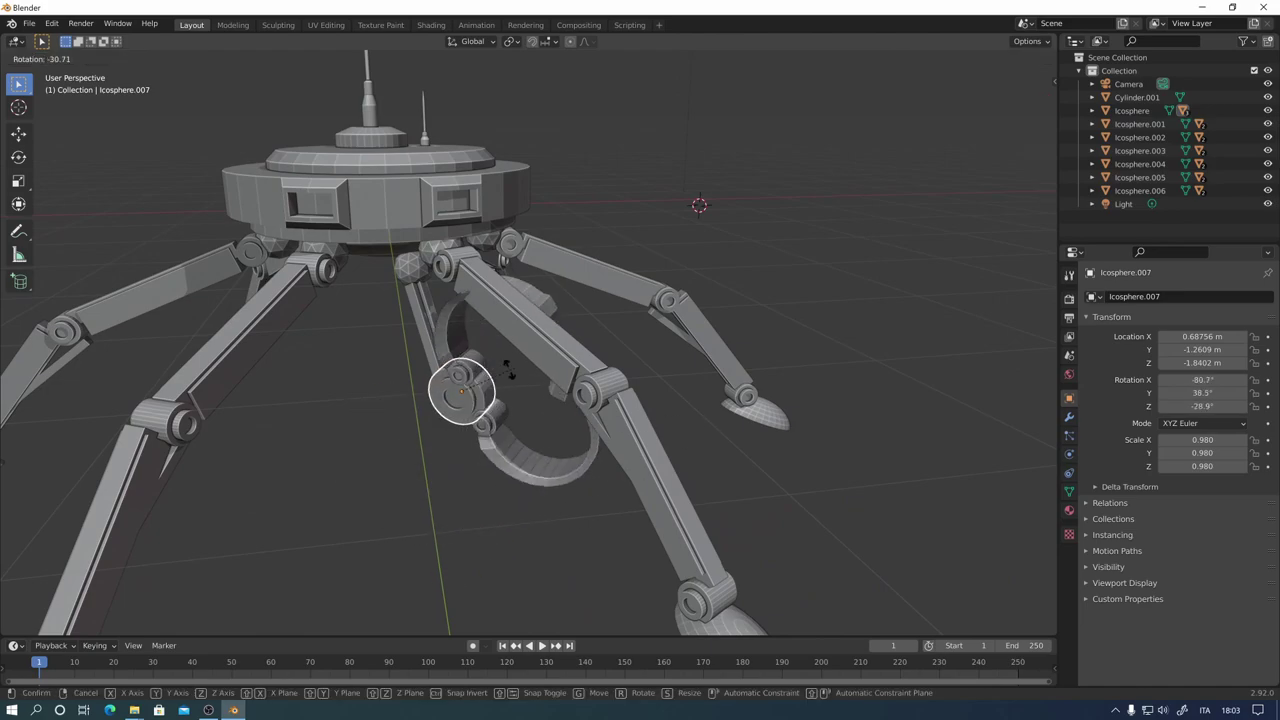
left_click(504, 528)
mouse_move(506, 525)
middle_mouse_down()
mouse_move(622, 467)
mouse_move(608, 474)
middle_mouse_up()
key("ctrl+z")
scroll(715, 383, "down", 5)
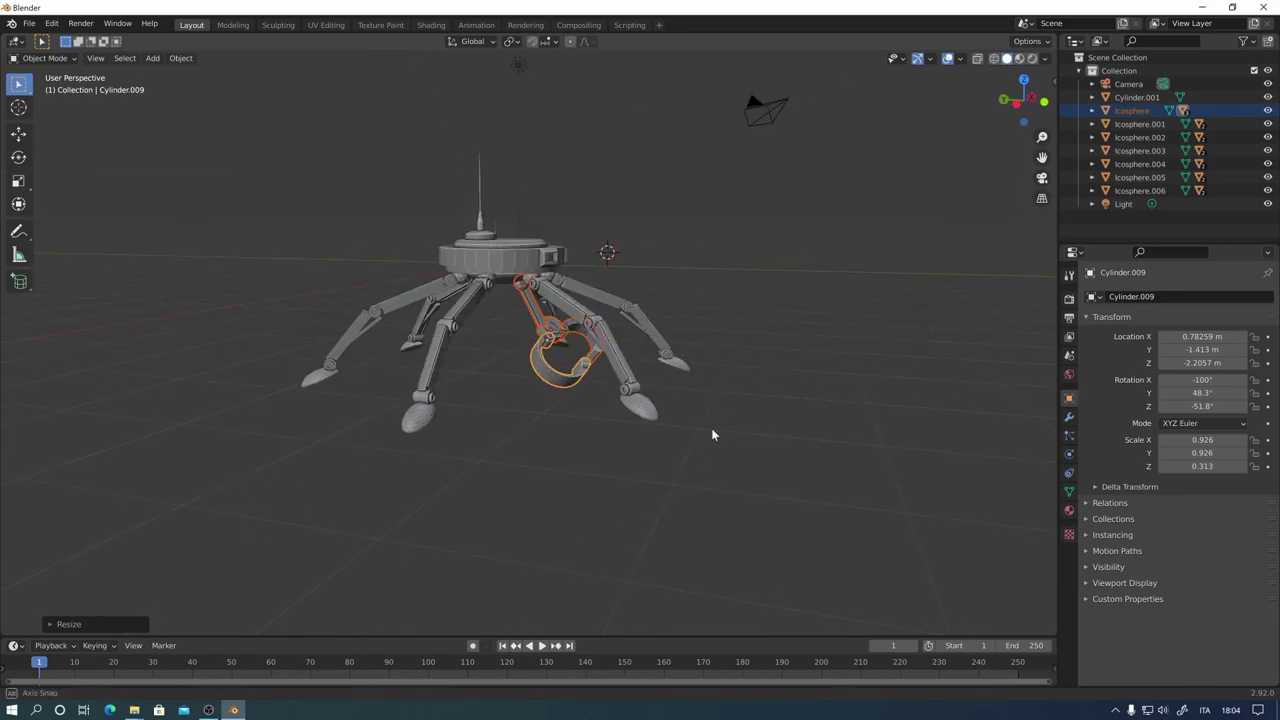
mouse_move(711, 428)
middle_mouse_down()
mouse_move(599, 453)
mouse_move(600, 428)
mouse_move(757, 337)
mouse_move(694, 277)
middle_mouse_up()
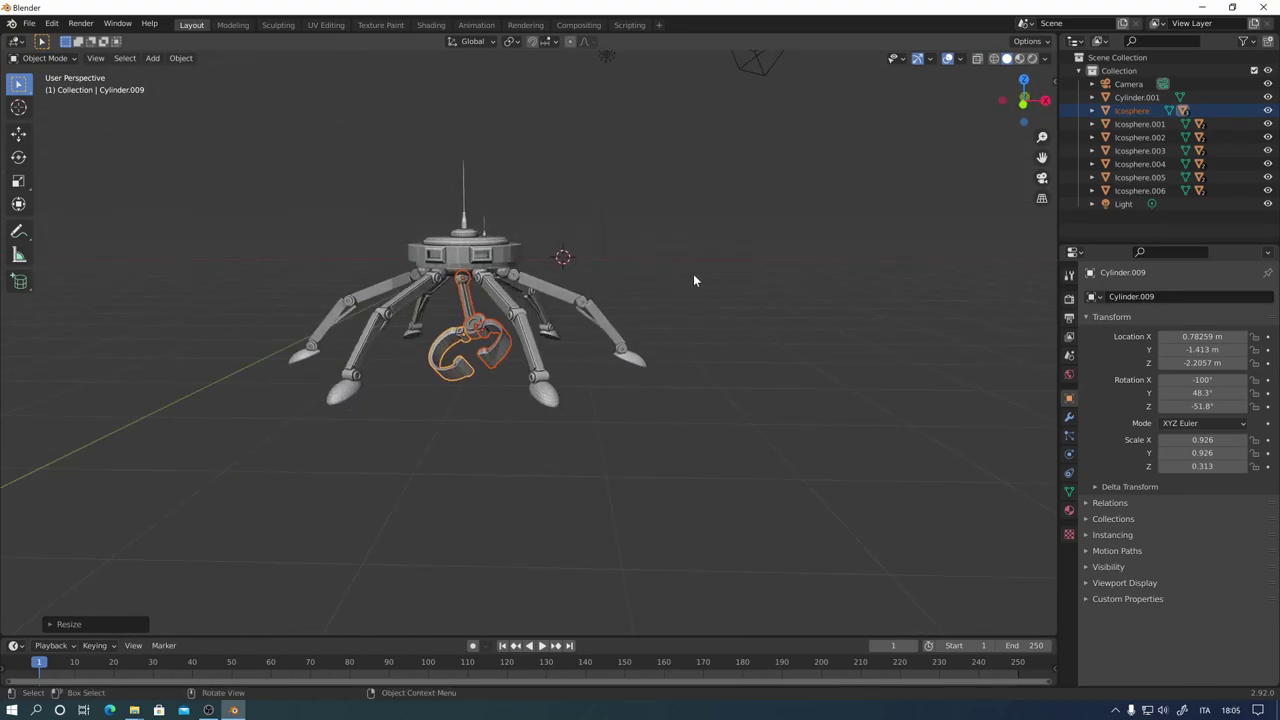
Step: Box-select all of the robot's parts: body, six legs and claw
key("shift+b")
left_click_drag(333, 455, 488, 451)
mouse_move(600, 357)
middle_mouse_down()
mouse_move(657, 383)
mouse_move(620, 390)
middle_mouse_up()
left_click(657, 383)
left_click_drag(343, 200, 555, 516)
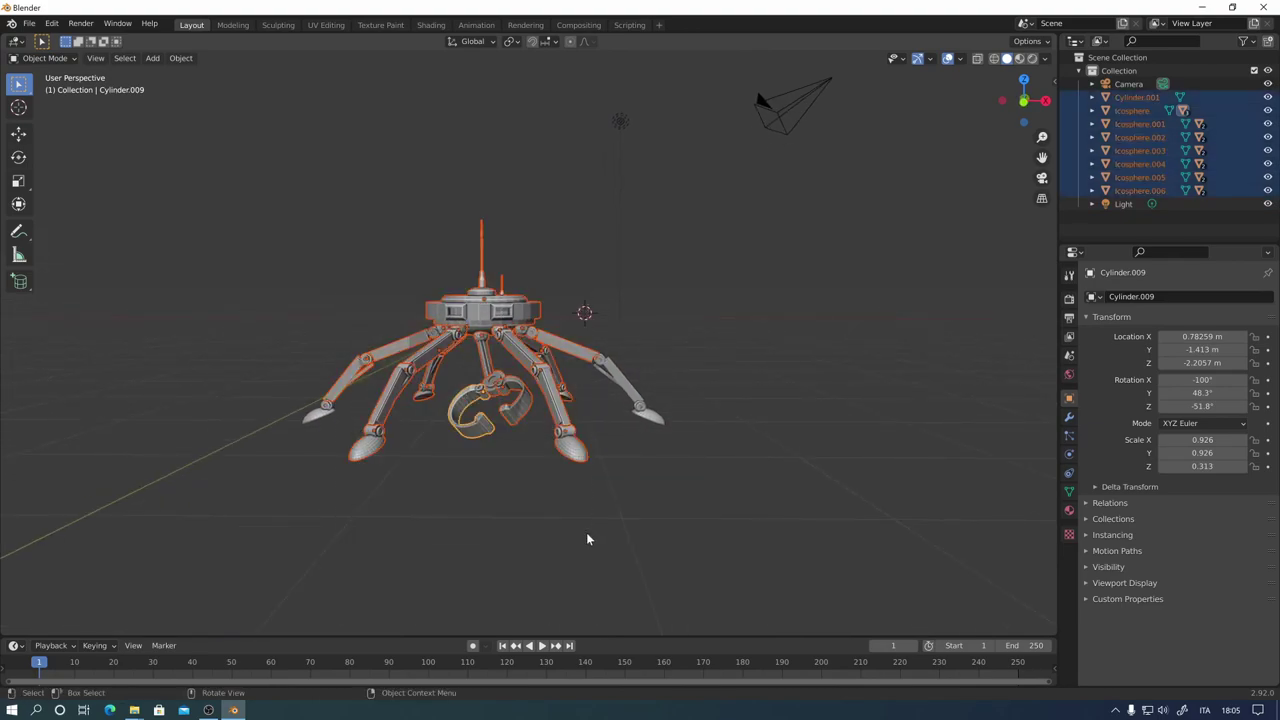
mouse_move(586, 532)
middle_mouse_down()
mouse_move(608, 508)
mouse_move(706, 494)
mouse_move(617, 506)
middle_mouse_up()
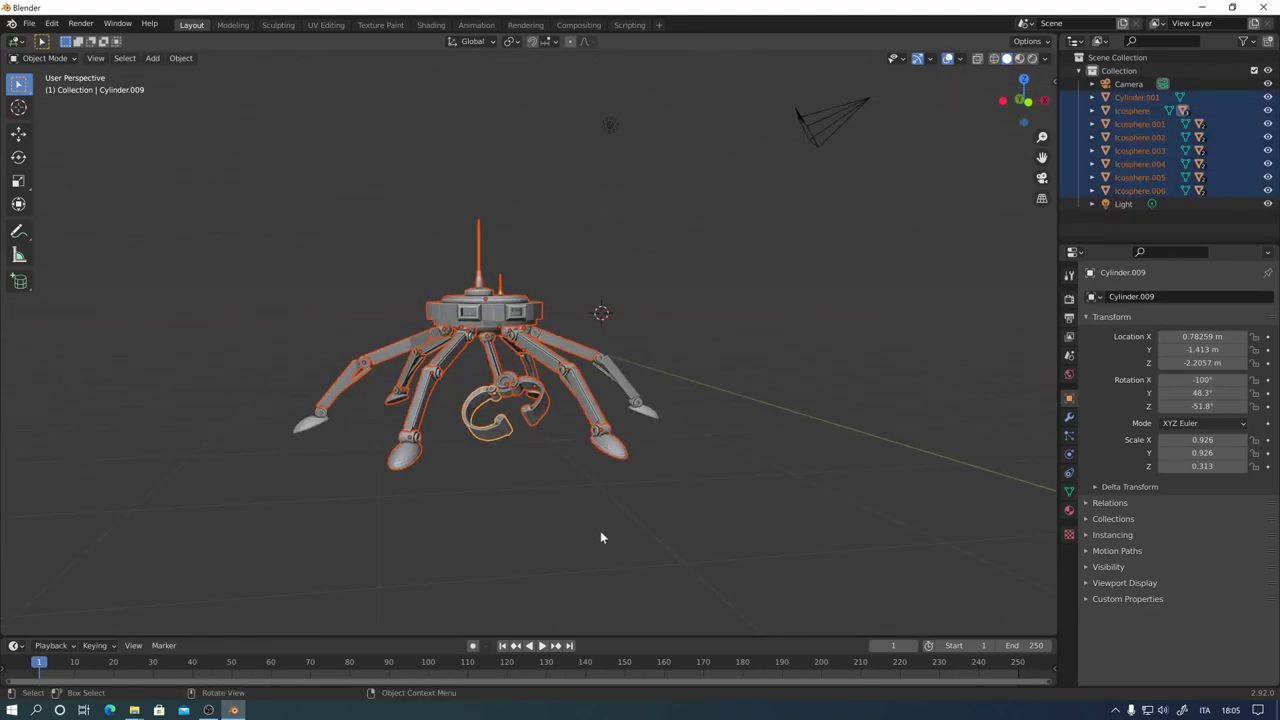
Step: Lift the robot about 2.5 m so its feet sit on the ground line in front view
key("g")
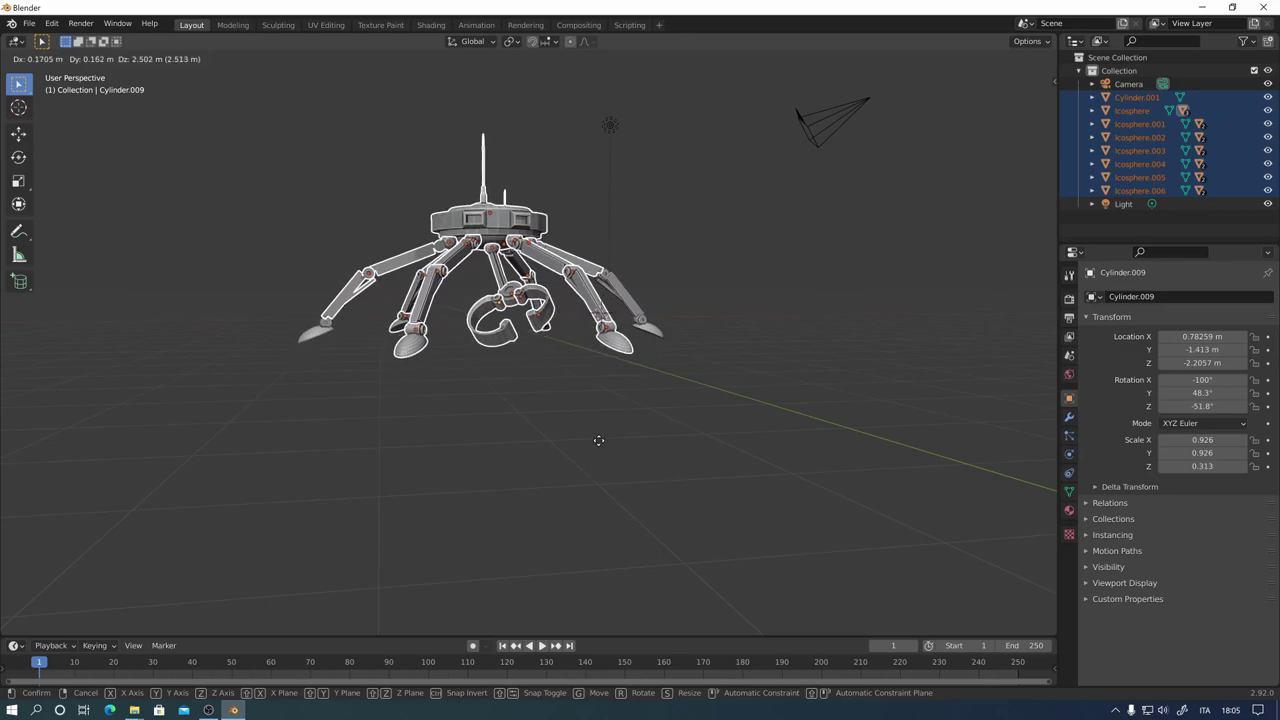
left_click(595, 452)
key("KP_1")
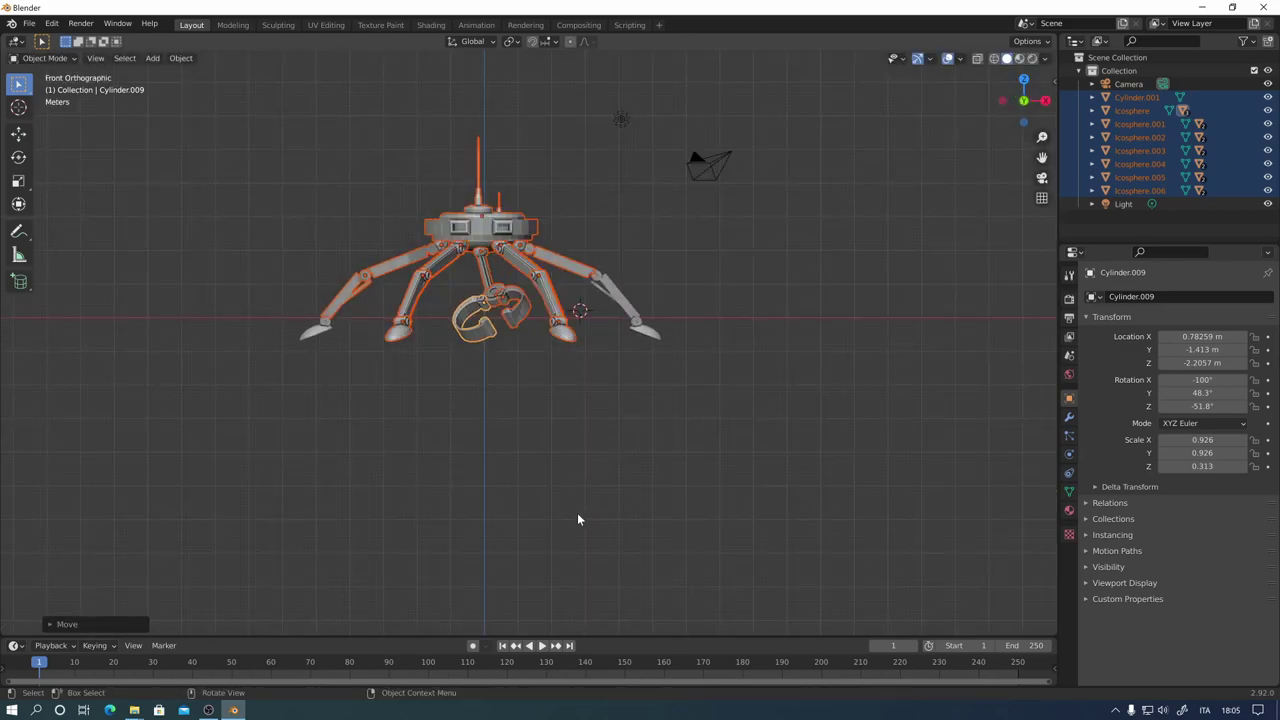
key("g")
left_click(582, 480)
scroll(640, 380, "up", 4)
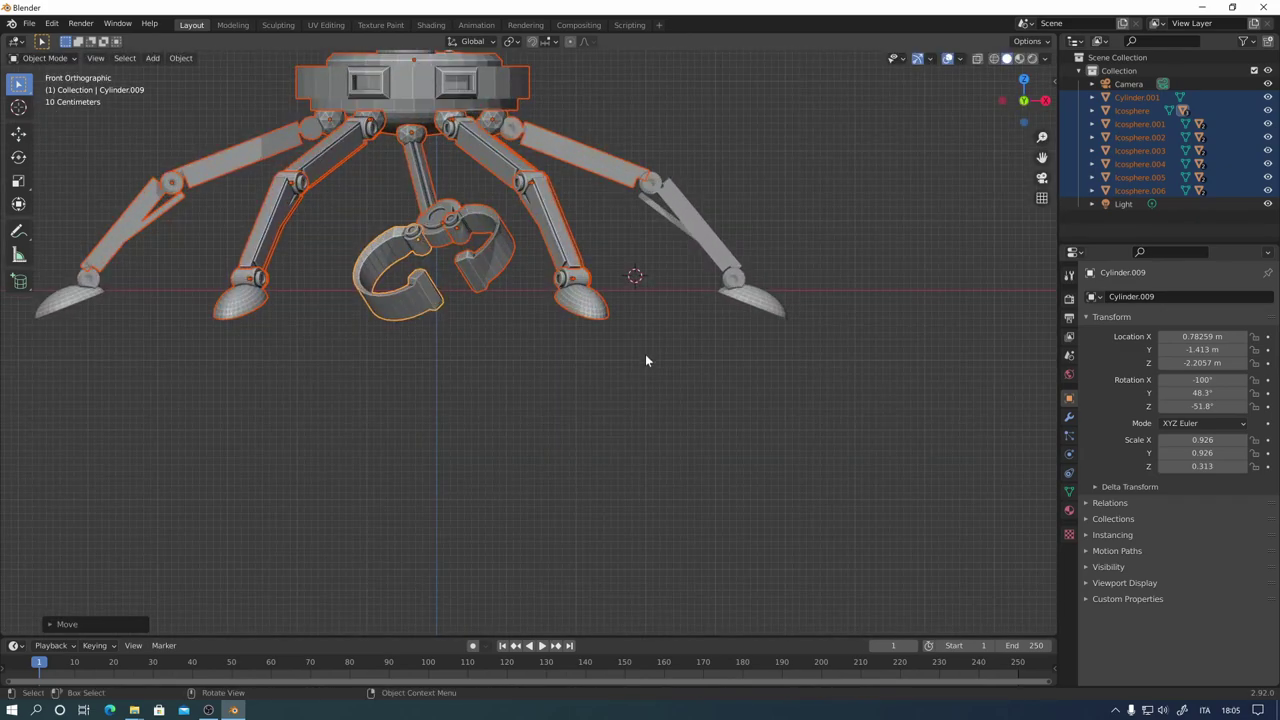
left_click(646, 358)
middle_click_drag(654, 302, 567, 297)
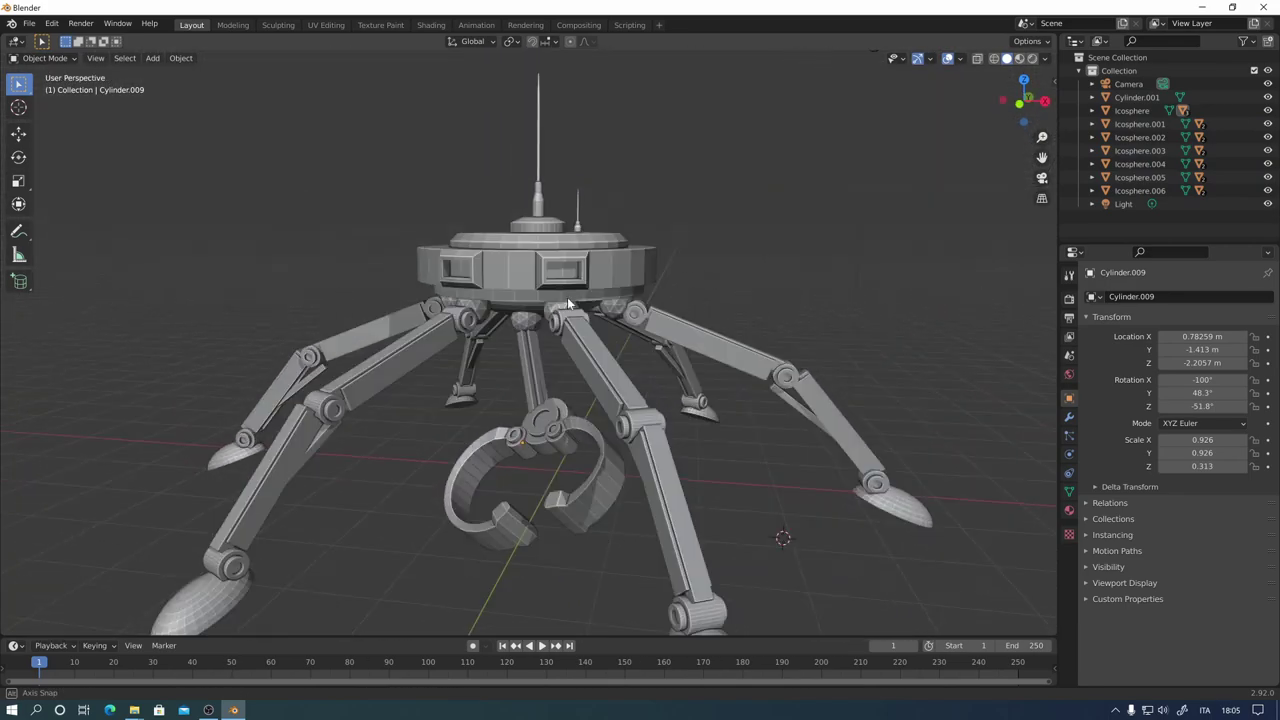
Step: Bend the upper-left leg by rotating its upper segment, lower segment and foot
left_click(472, 323)
middle_click_drag(480, 327, 678, 354)
key("r")
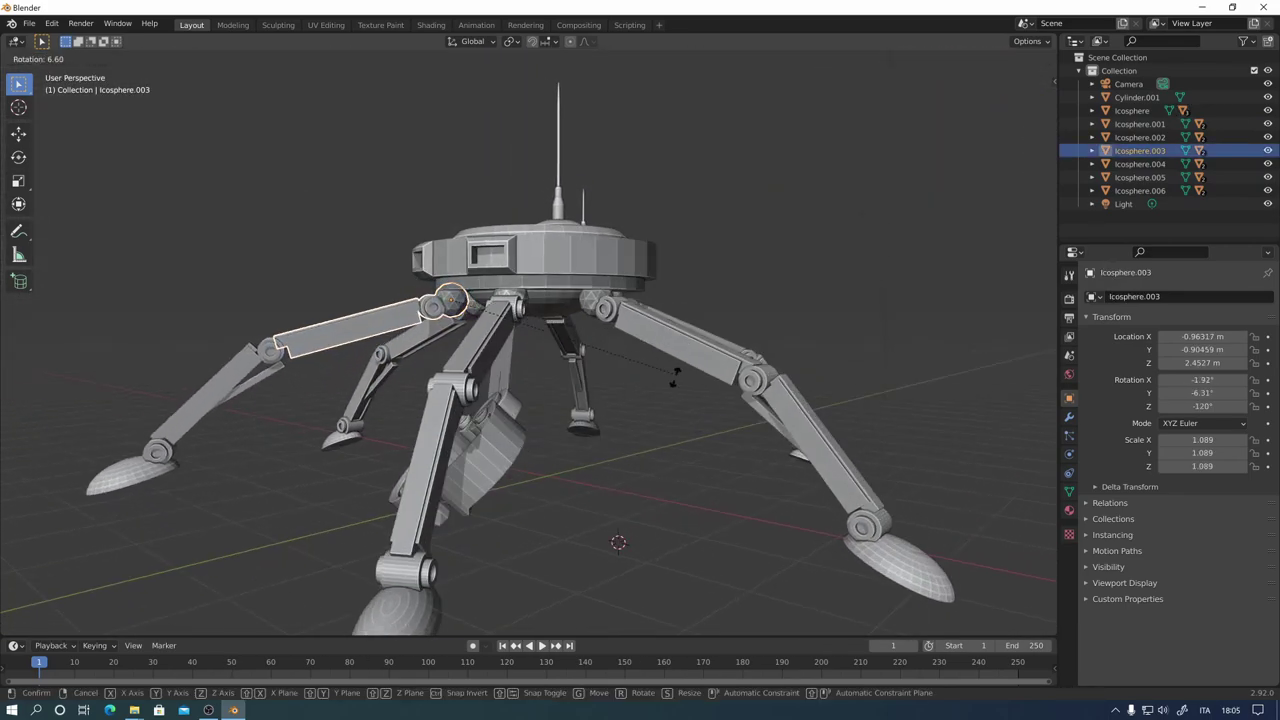
left_click(547, 385)
left_click(240, 328)
key("r")
left_click(309, 423)
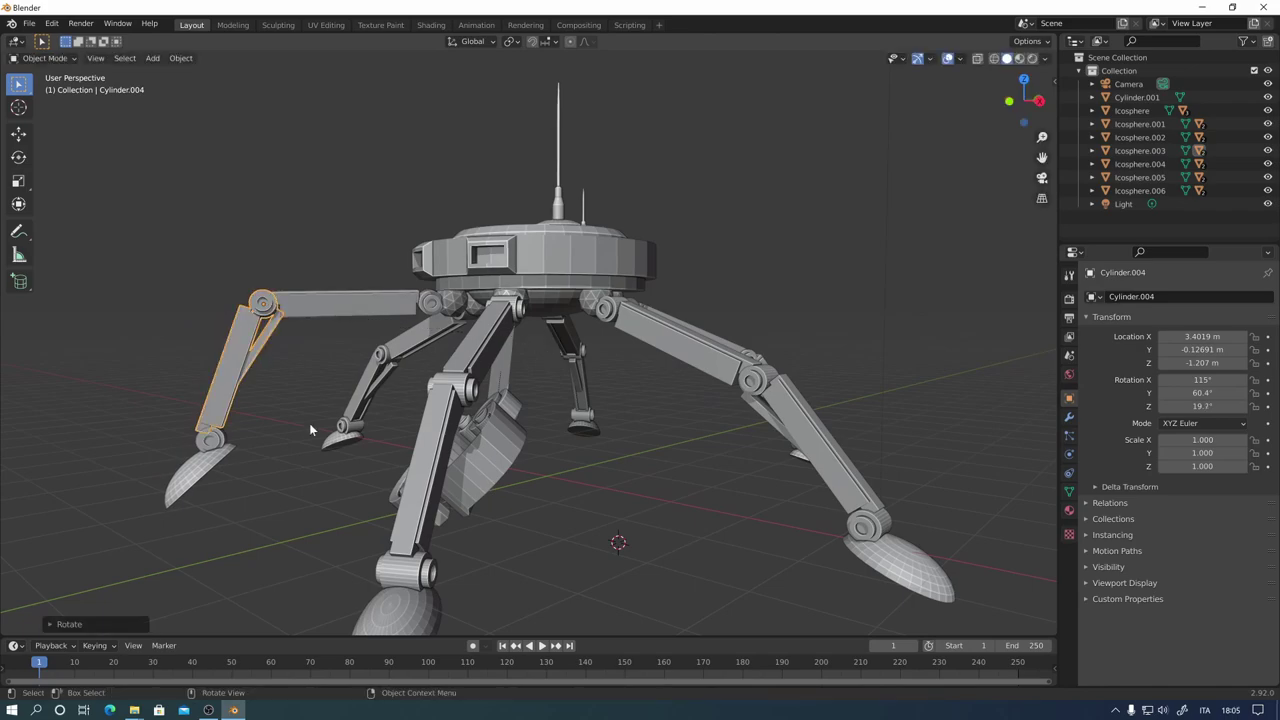
left_click(200, 472)
key("r")
left_click(268, 546)
Step: Swing the claw arm rod, hinge disc and claw hook to new angles
mouse_move(268, 546)
middle_mouse_down()
mouse_move(473, 492)
mouse_move(488, 345)
middle_mouse_up()
left_click(488, 338)
key("r")
left_click(506, 423)
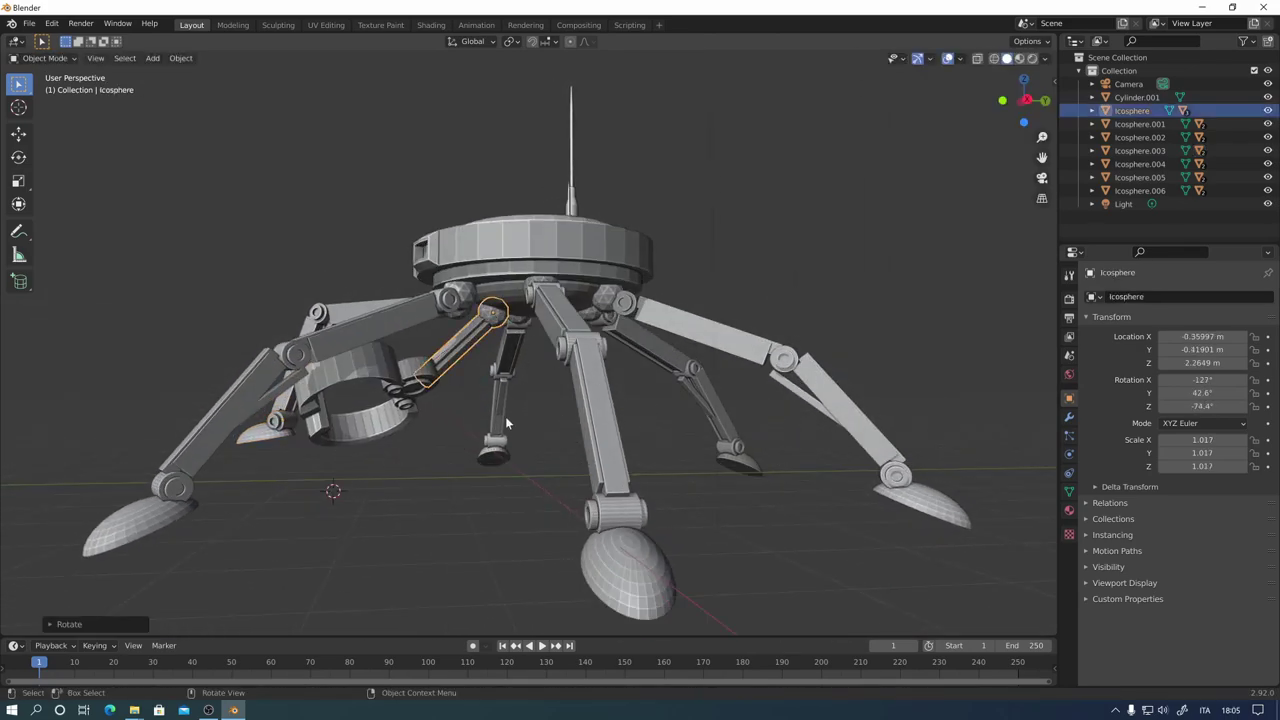
left_click(415, 380)
key("r")
left_click(537, 458)
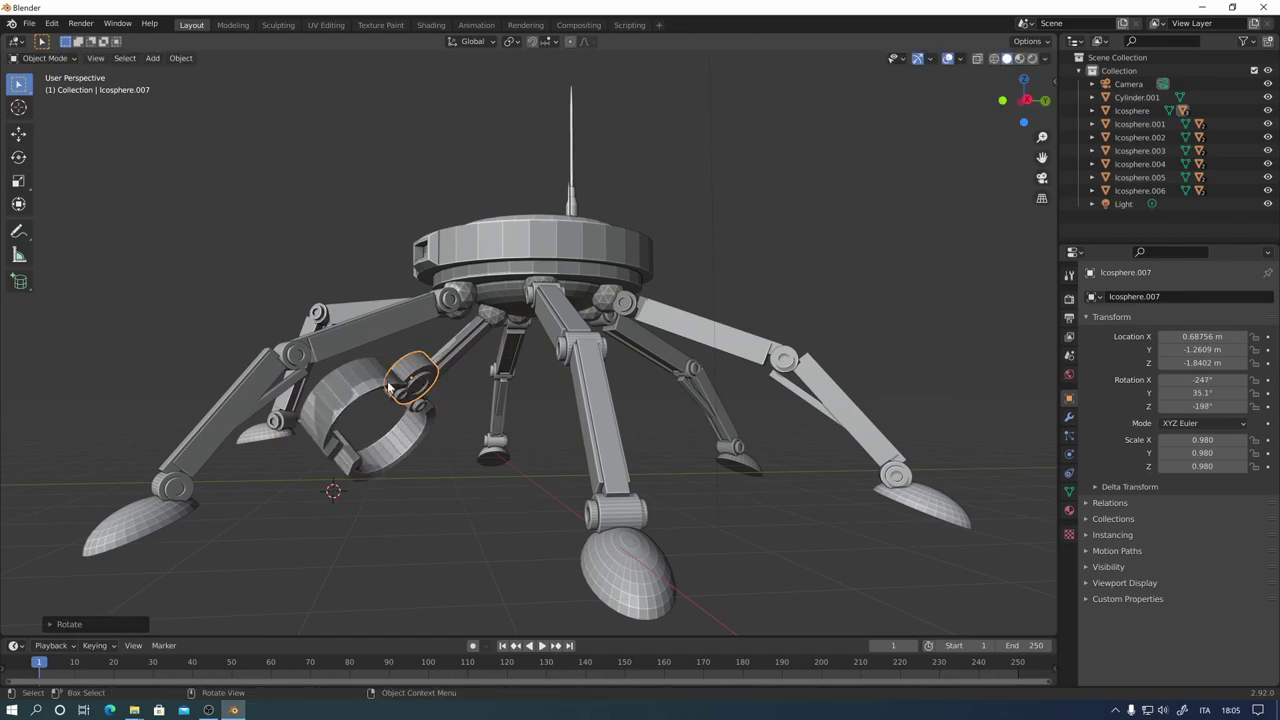
middle_click_drag(390, 388, 340, 370)
left_click(340, 370)
key("r")
left_click(460, 458)
key("r")
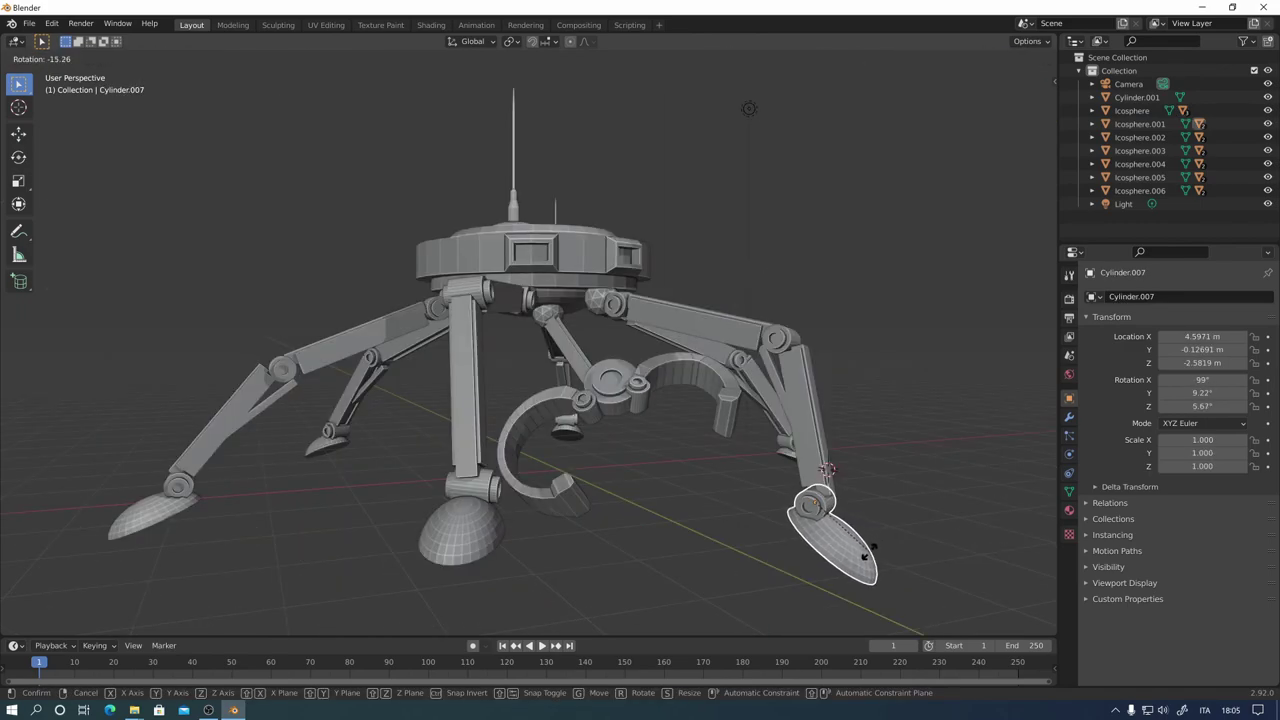
Step: Tilt the right foot and begin rotating the front scoop foot about global Y
left_click(872, 550)
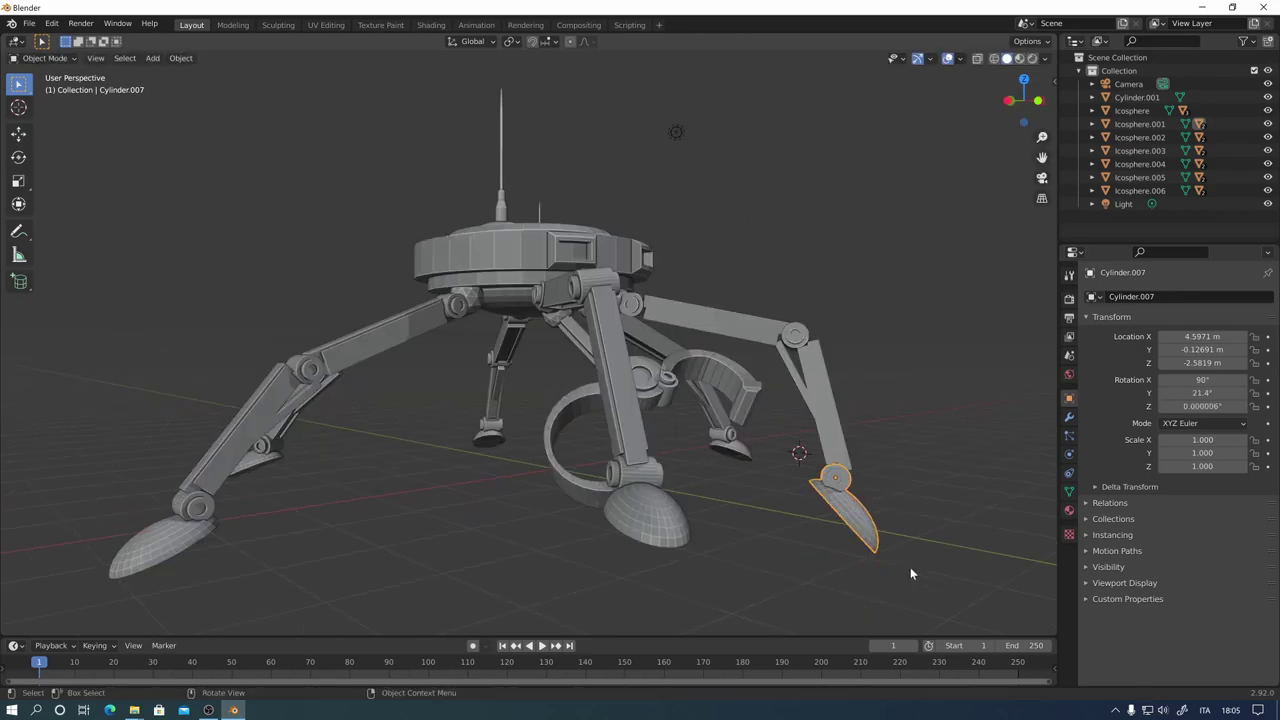
key("r")
left_click(919, 487)
mouse_move(919, 487)
middle_mouse_down()
mouse_move(721, 493)
mouse_move(757, 518)
mouse_move(860, 469)
mouse_move(700, 470)
middle_mouse_up()
left_click(615, 420)
key("r")
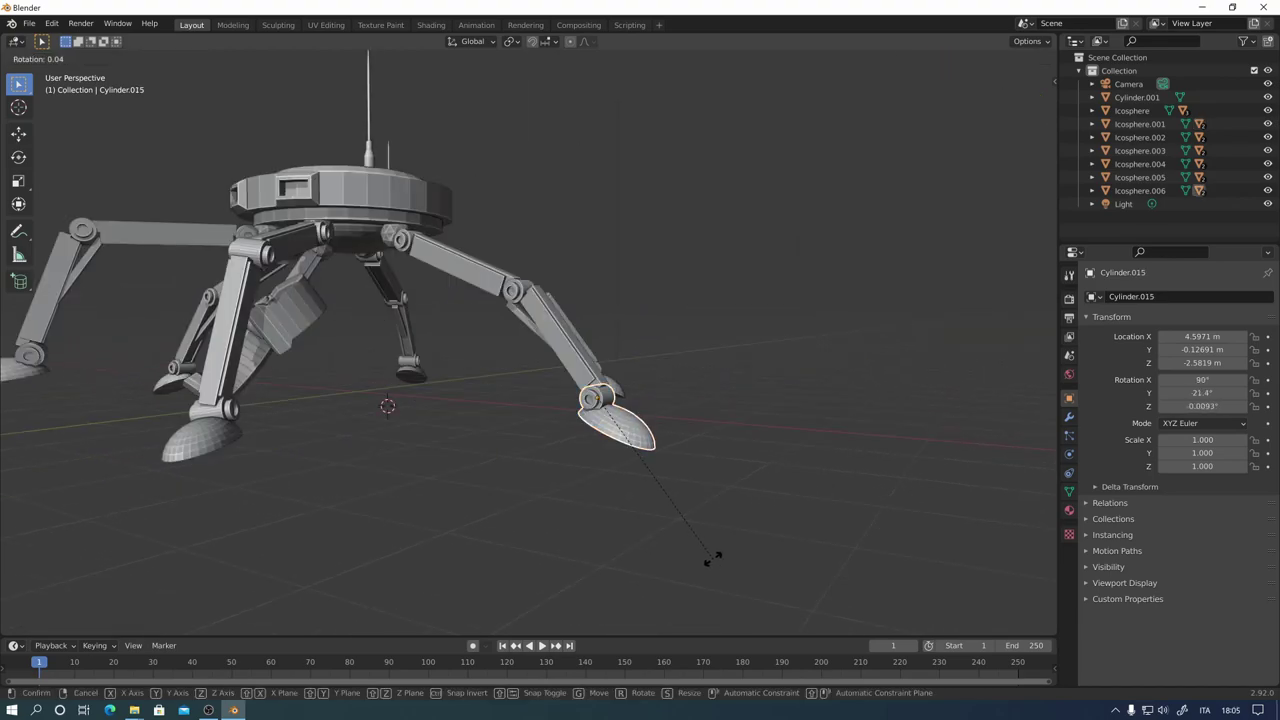
key("y")
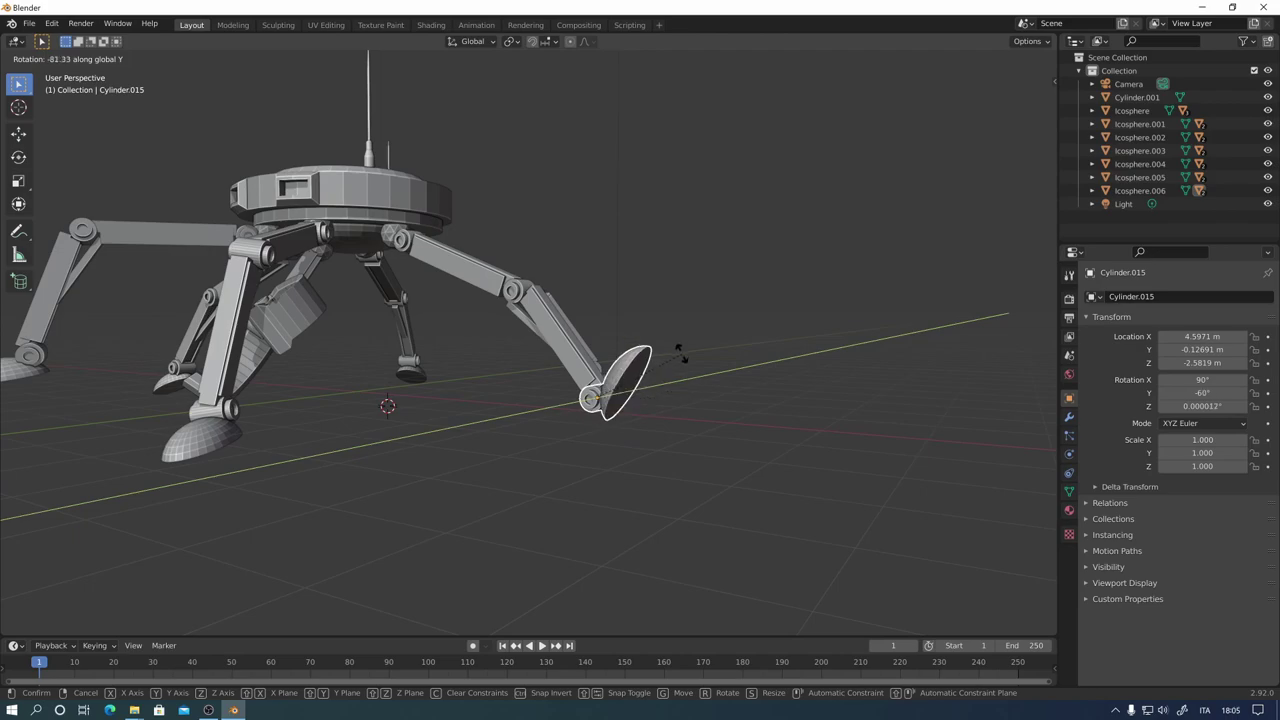
Step: Confirm the front foot tilt at 105°, -20.5°, 2.29° and zoom in on the lower leg
left_click(679, 452)
mouse_move(679, 452)
middle_mouse_down()
mouse_move(640, 475)
mouse_move(476, 449)
middle_mouse_up()
mouse_move(691, 488)
middle_mouse_down()
mouse_move(620, 485)
mouse_move(592, 440)
middle_mouse_up()
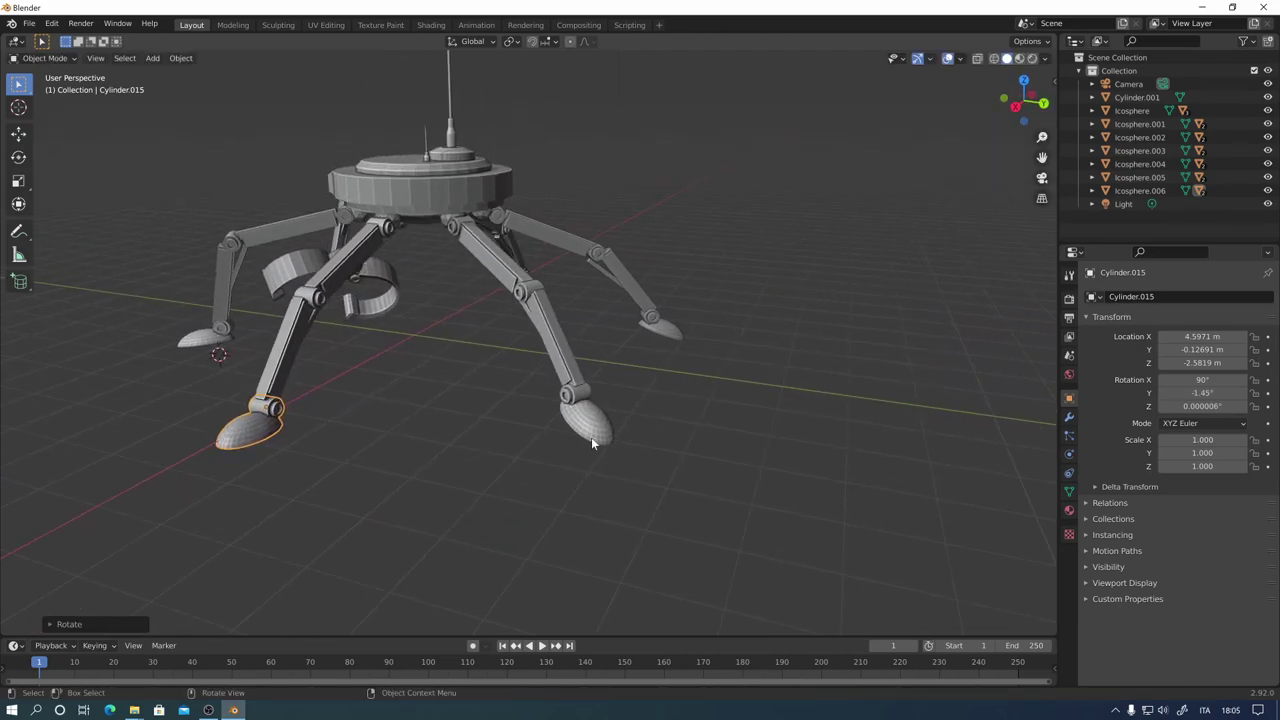
mouse_move(587, 537)
middle_mouse_down("ctrl")
mouse_move(708, 466)
mouse_move(673, 521)
middle_mouse_up("ctrl")
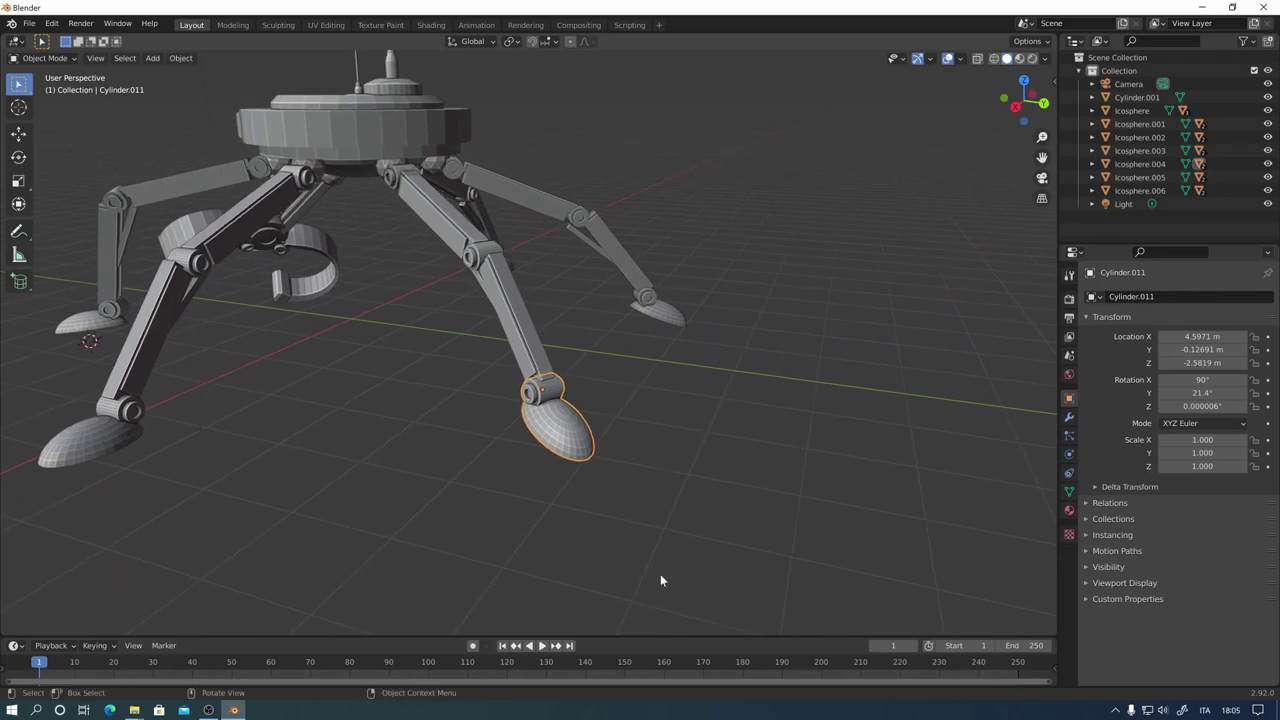
middle_click_drag(662, 574, 523, 311)
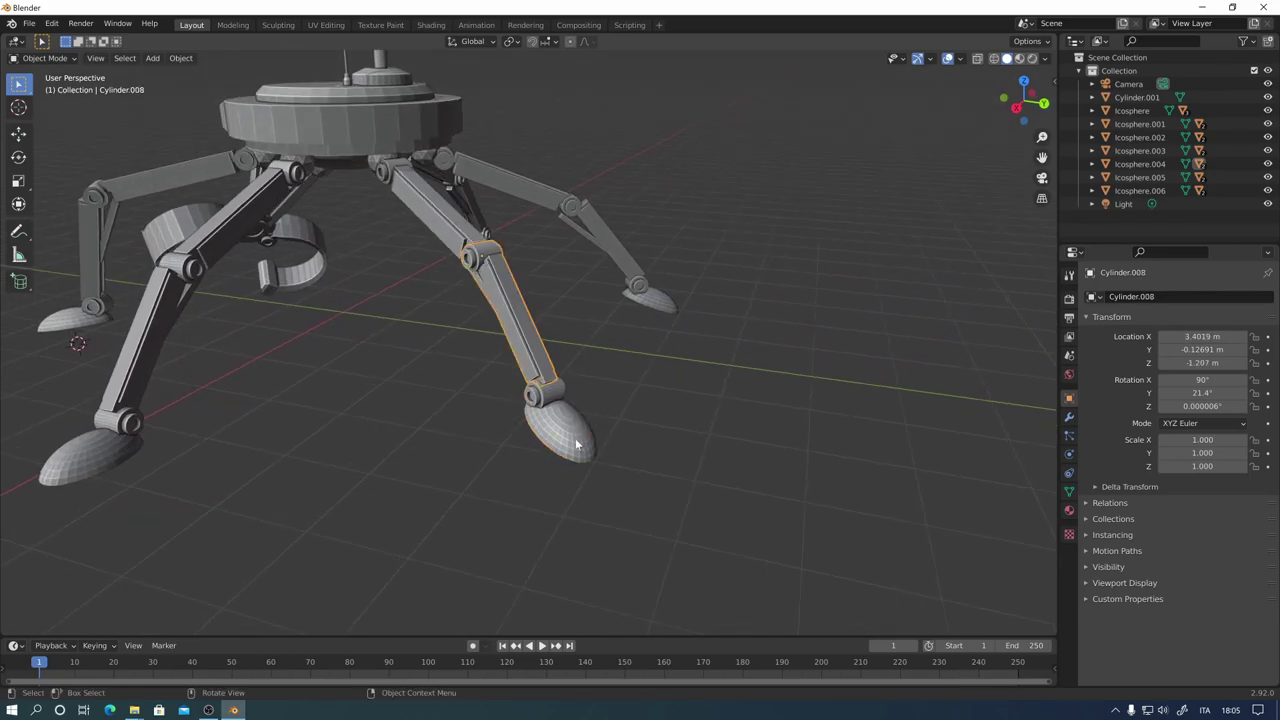
middle_click_drag(576, 444, 769, 463)
Step: Try a global-Y rotation on Cylinder.008, cancel it, and bring up the transform orientation choices
key("r")
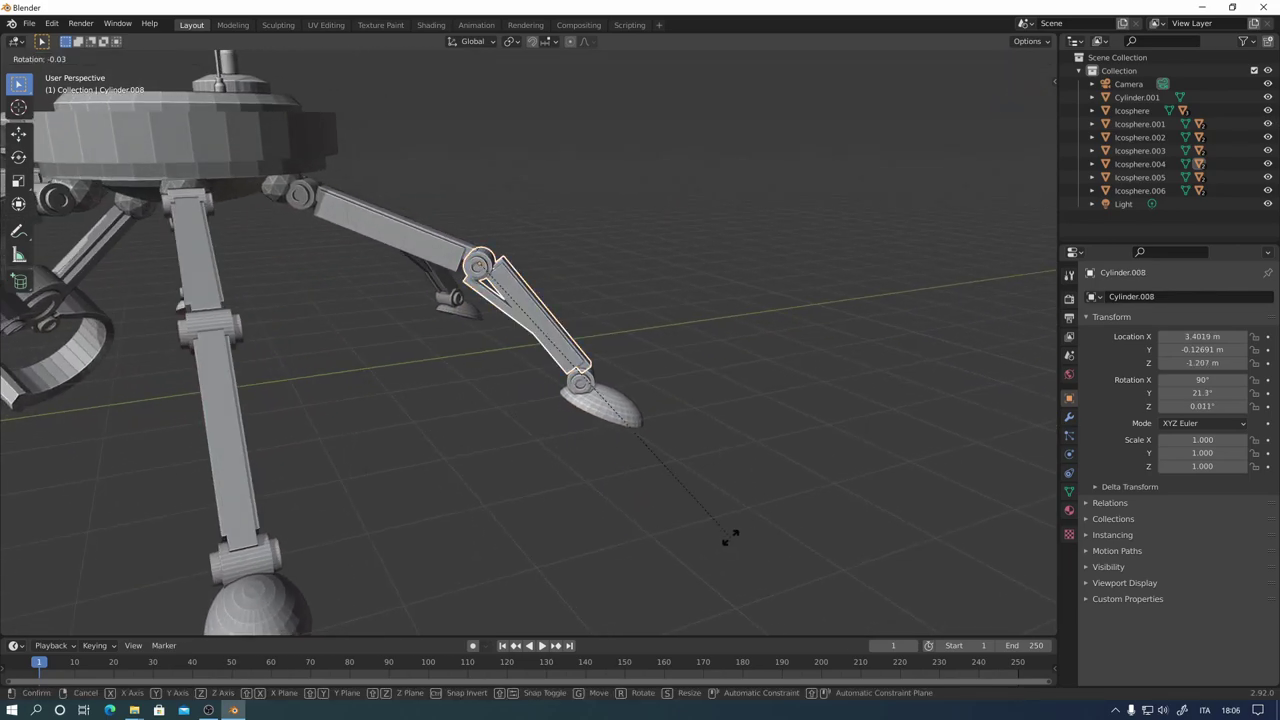
key("y")
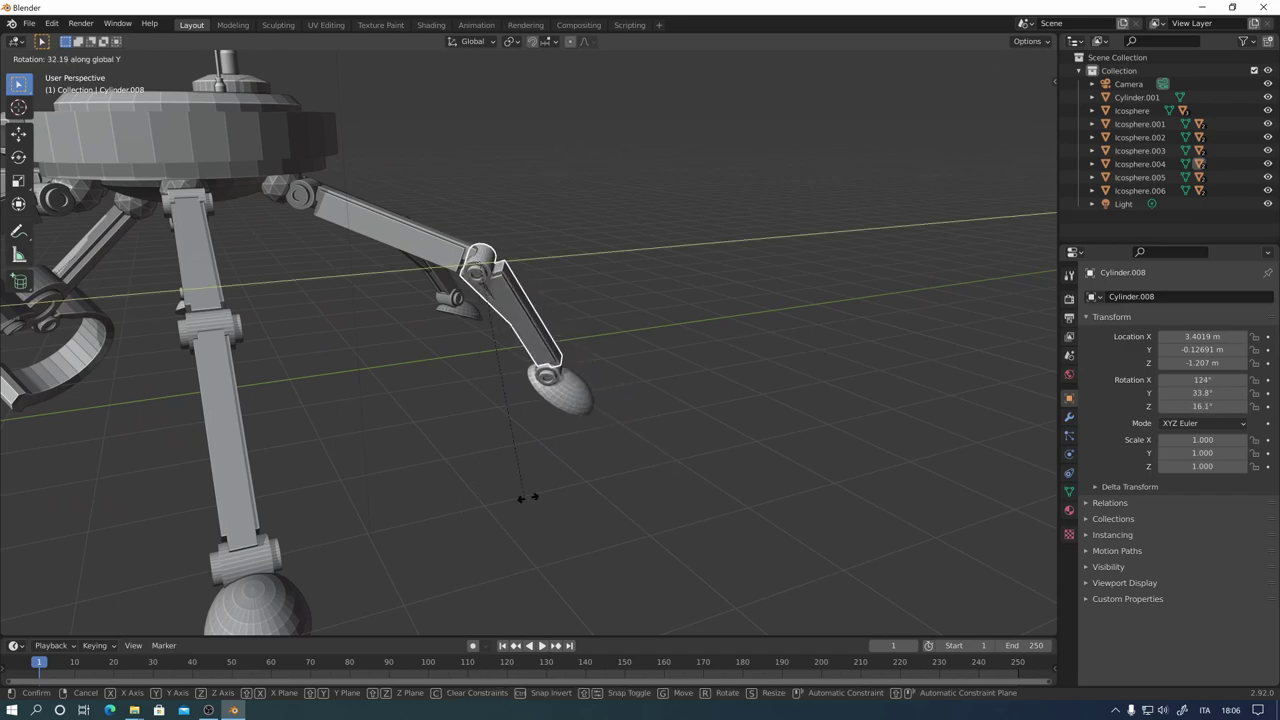
left_click(505, 576)
mouse_move(553, 510)
middle_mouse_down()
mouse_move(669, 393)
mouse_move(503, 266)
middle_mouse_up()
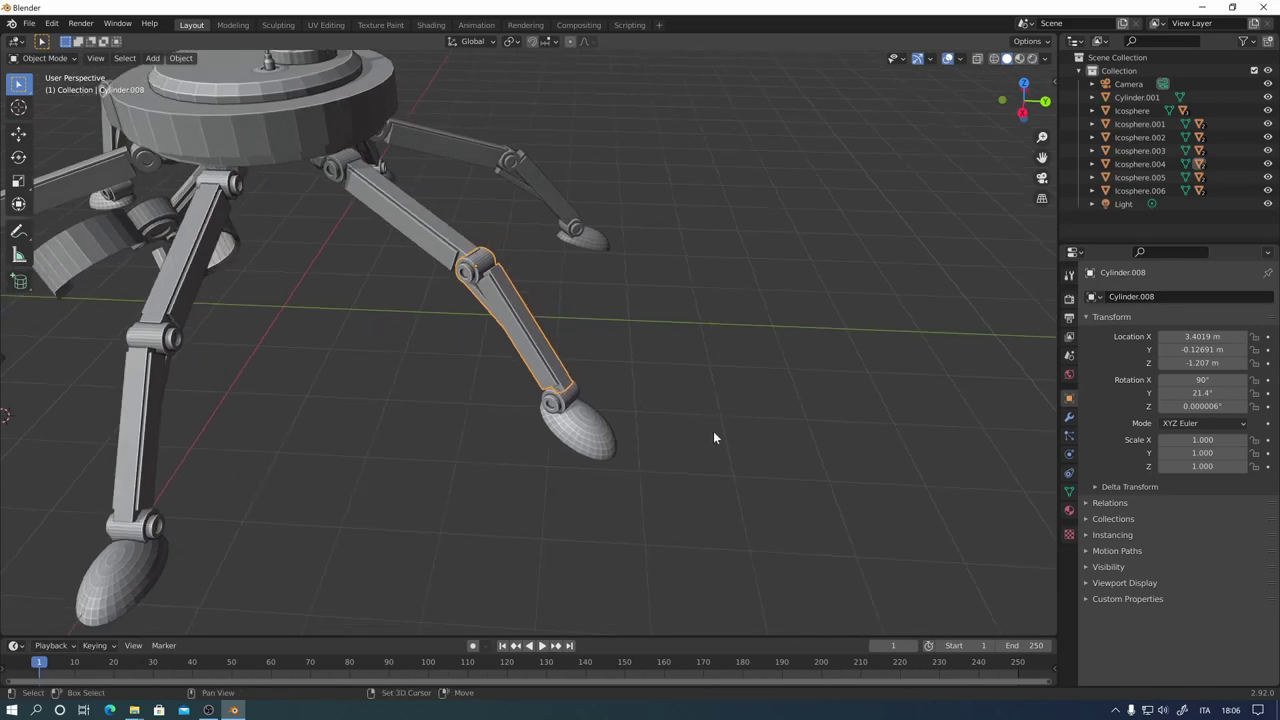
middle_click_drag(713, 437, 644, 448)
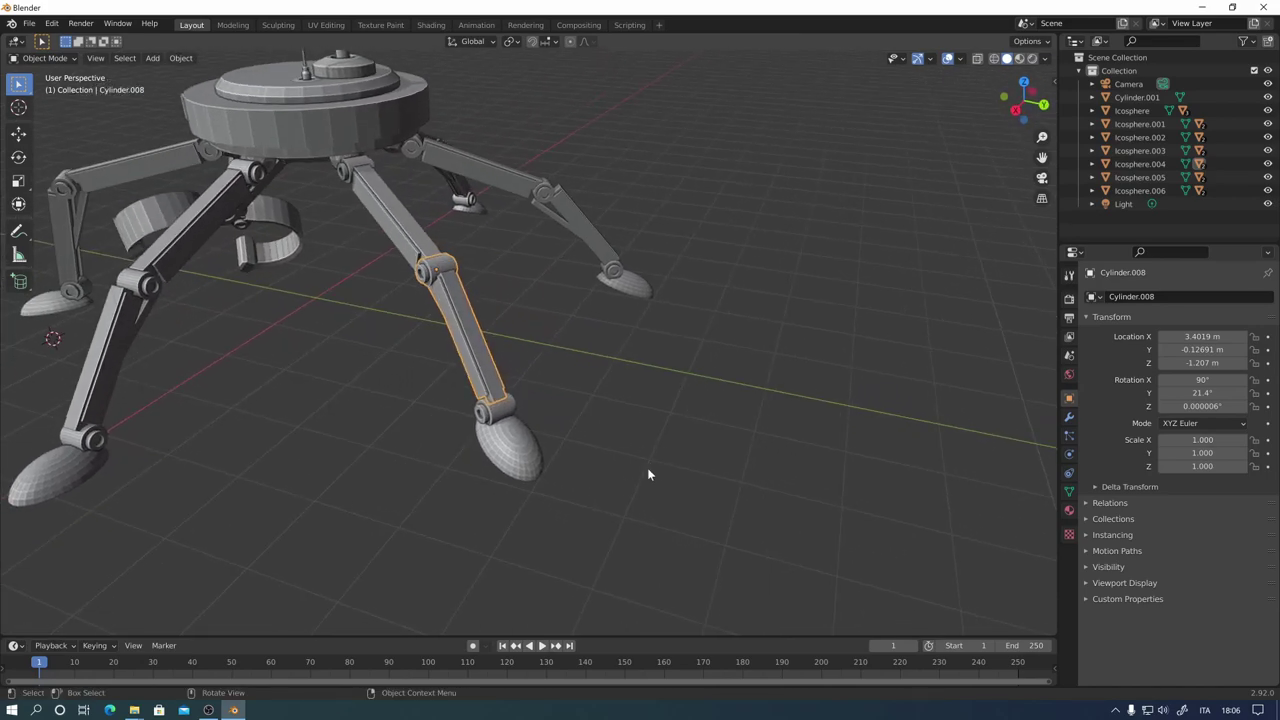
key("comma")
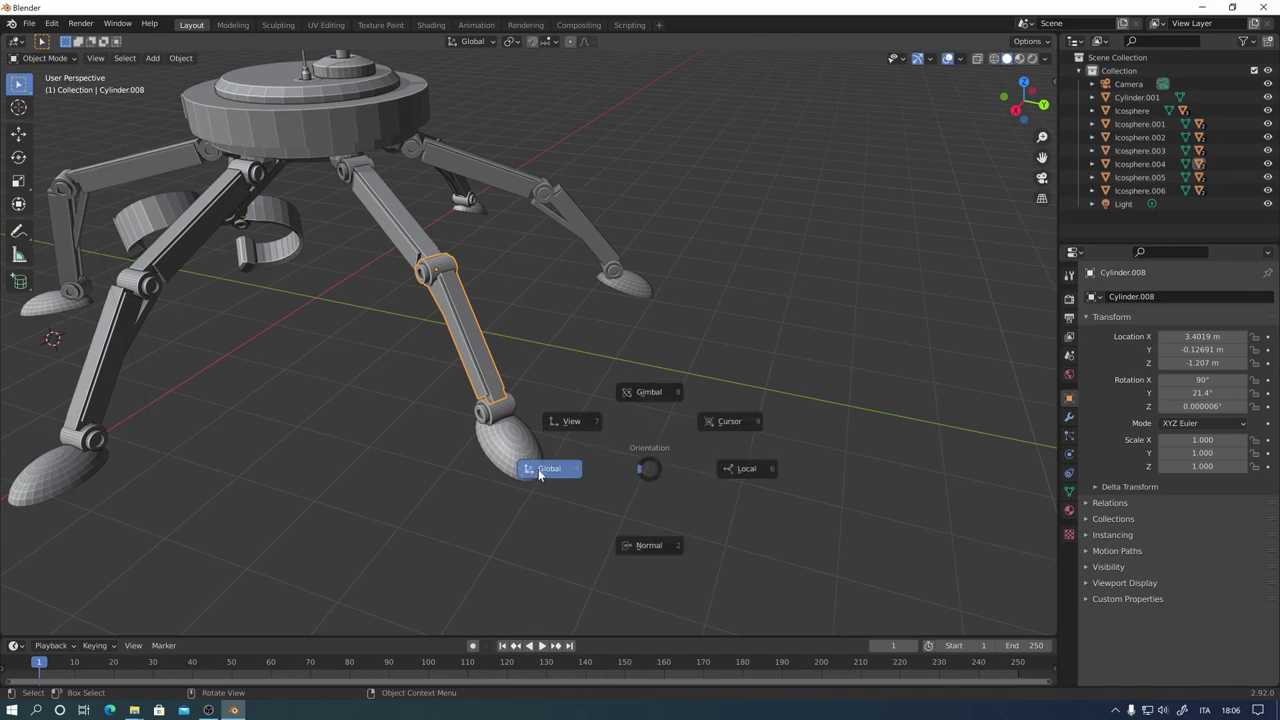
Step: Switch to Local orientation and rotate the lower leg segment around its local axes
left_click(741, 475)
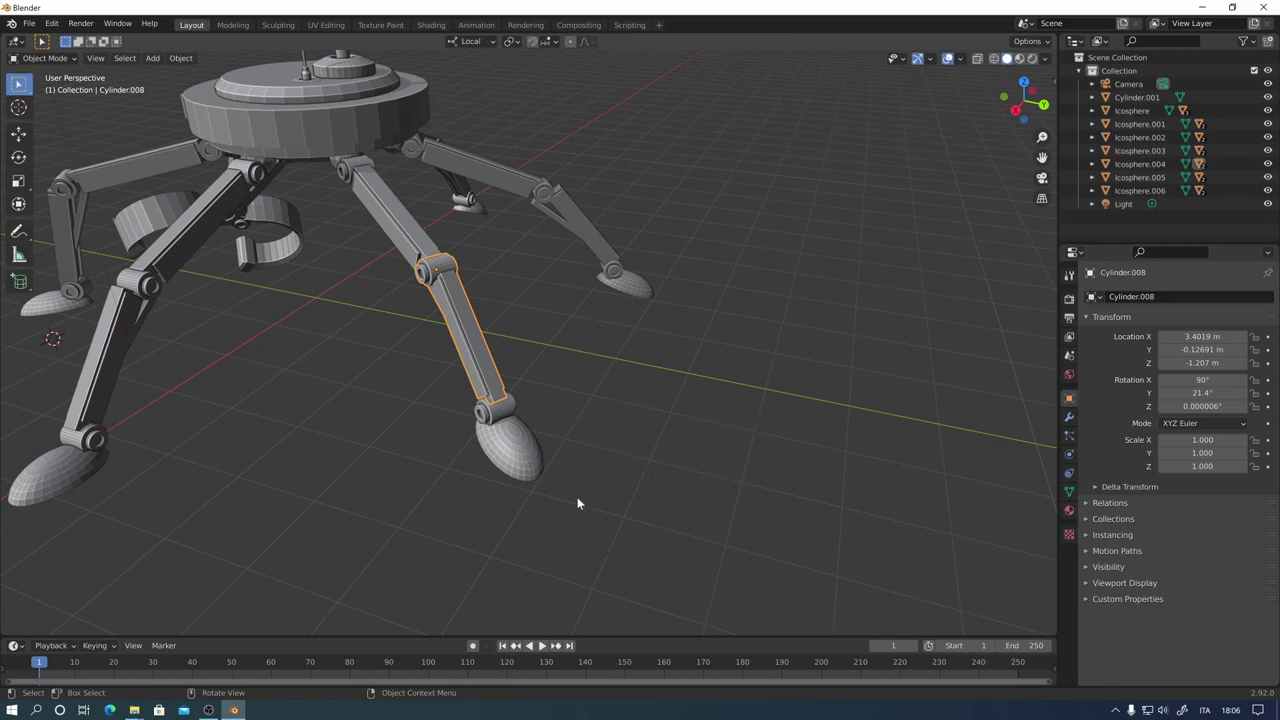
middle_click_drag(577, 497, 696, 464)
scroll(707, 433, "up", 2)
key("r")
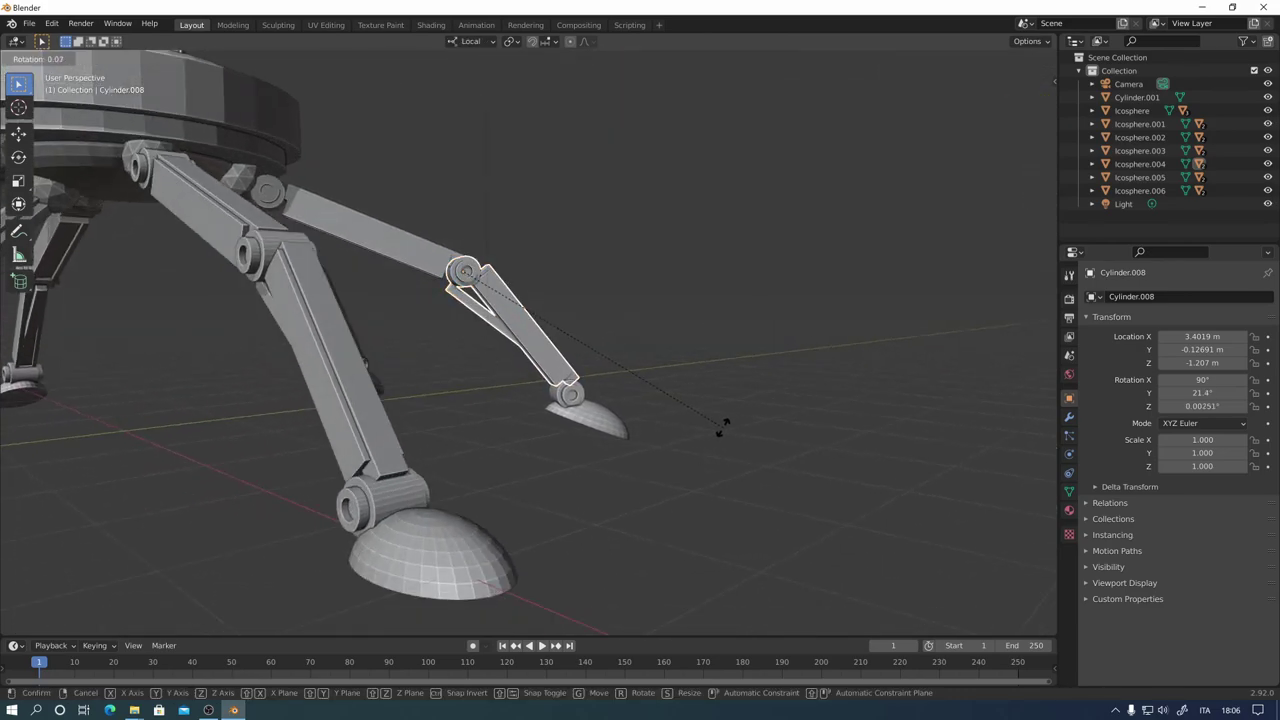
key("y")
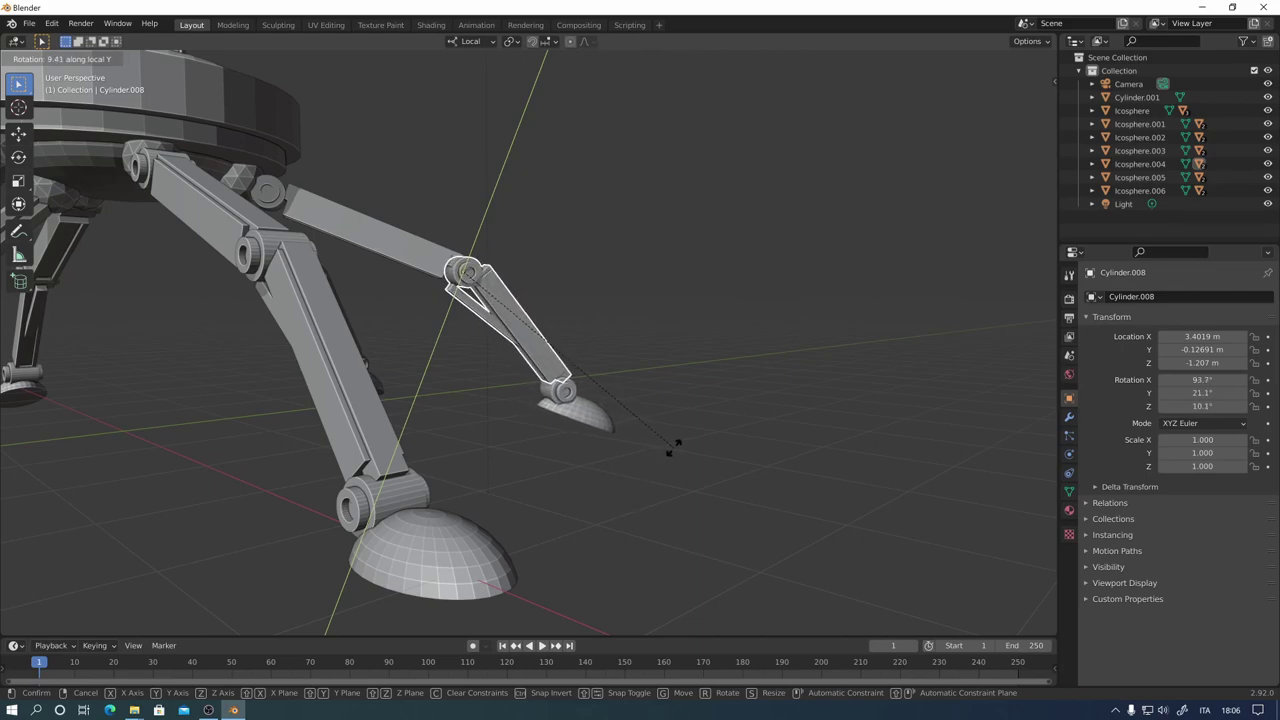
key("x")
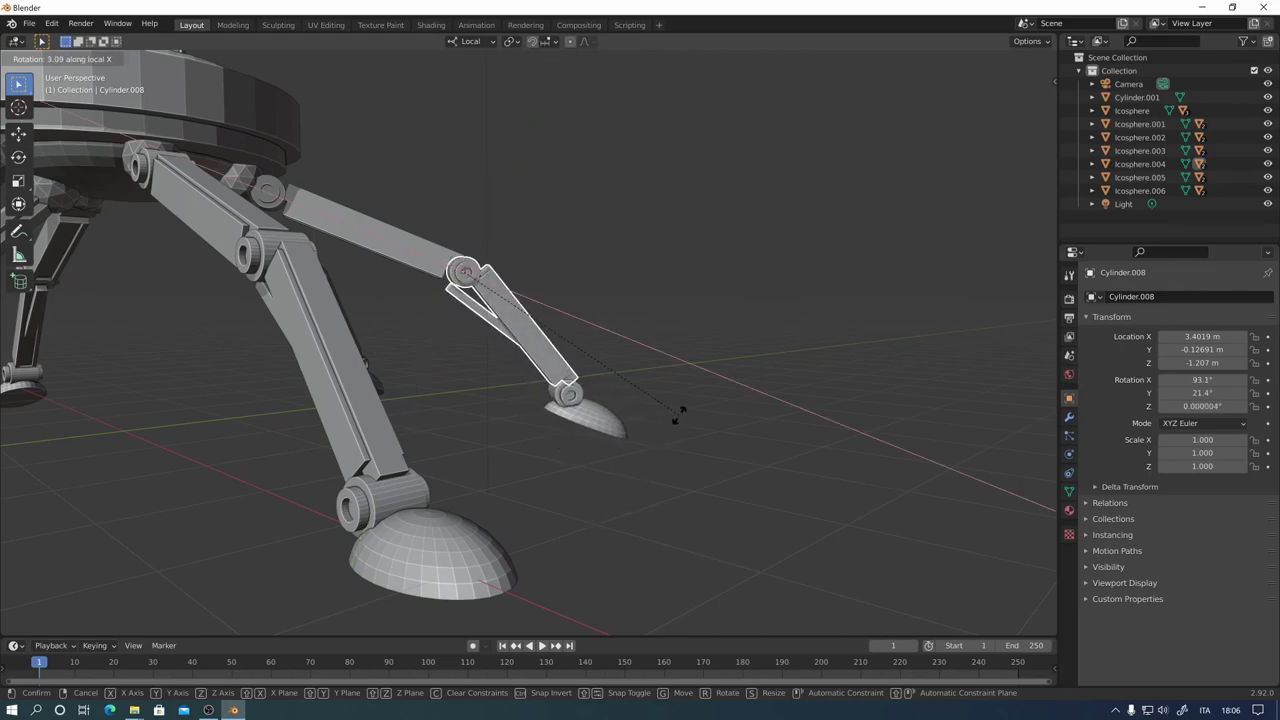
key("z")
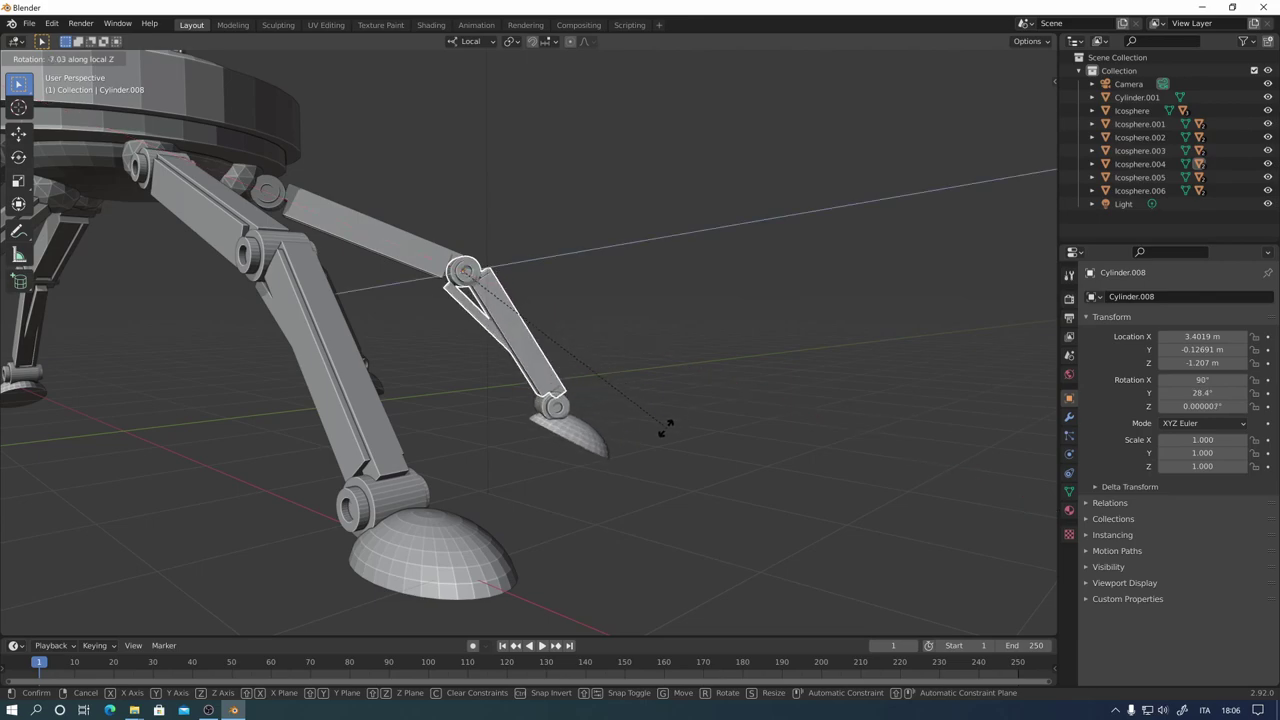
left_click(575, 487)
Step: Rotate the foot around its local Z axis to a new angle
mouse_move(748, 414)
middle_mouse_down()
mouse_move(617, 448)
mouse_move(539, 423)
mouse_move(506, 443)
mouse_move(518, 418)
middle_mouse_up()
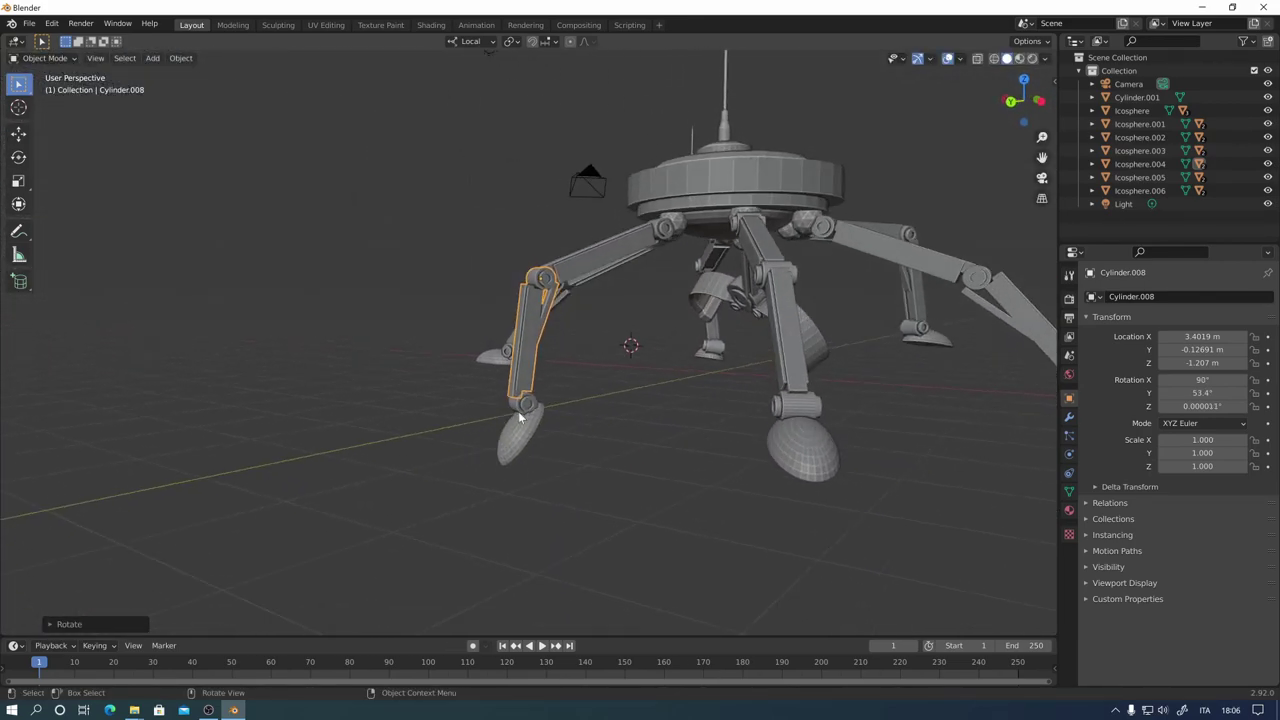
key("r")
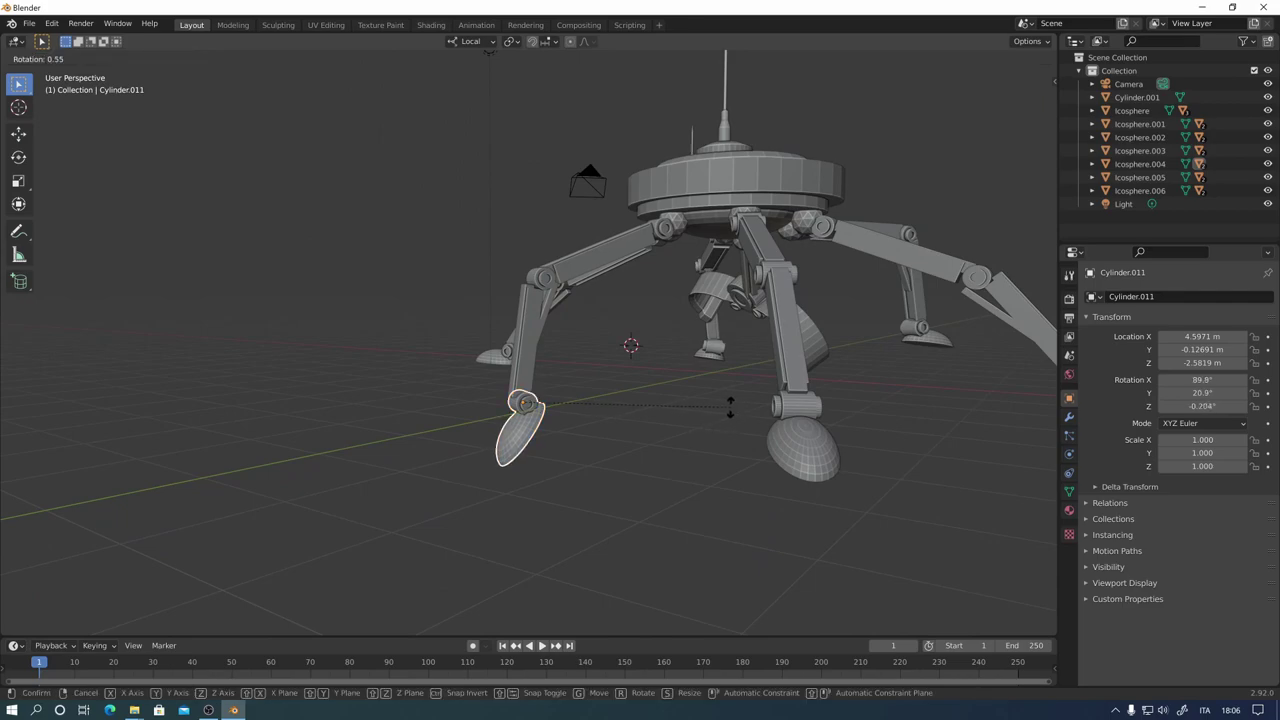
key("z")
key("z")
left_click(603, 497)
mouse_move(603, 497)
middle_mouse_down()
mouse_move(808, 475)
mouse_move(762, 464)
middle_mouse_up()
Step: Swing upper leg arm Icosphere.004 around its local Z axis
left_click(439, 265)
key("KP_Decimal")
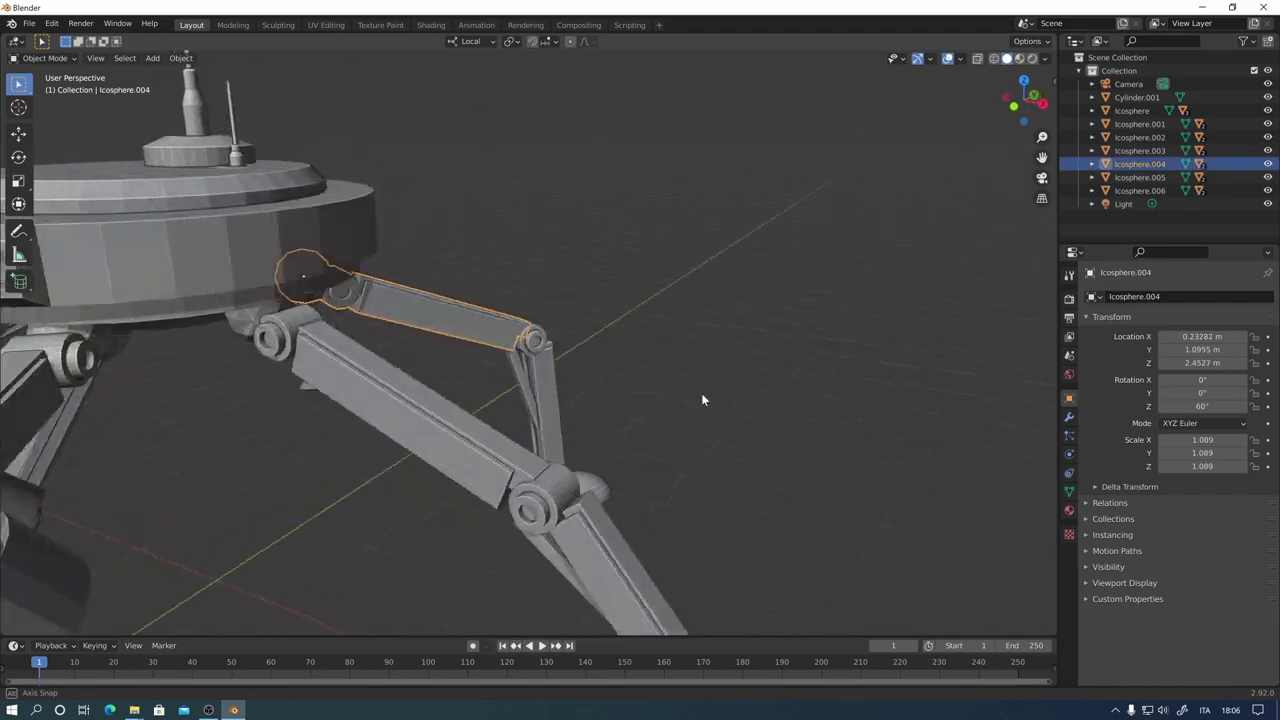
mouse_move(701, 393)
middle_mouse_down()
mouse_move(660, 380)
mouse_move(689, 440)
middle_mouse_up()
key("r")
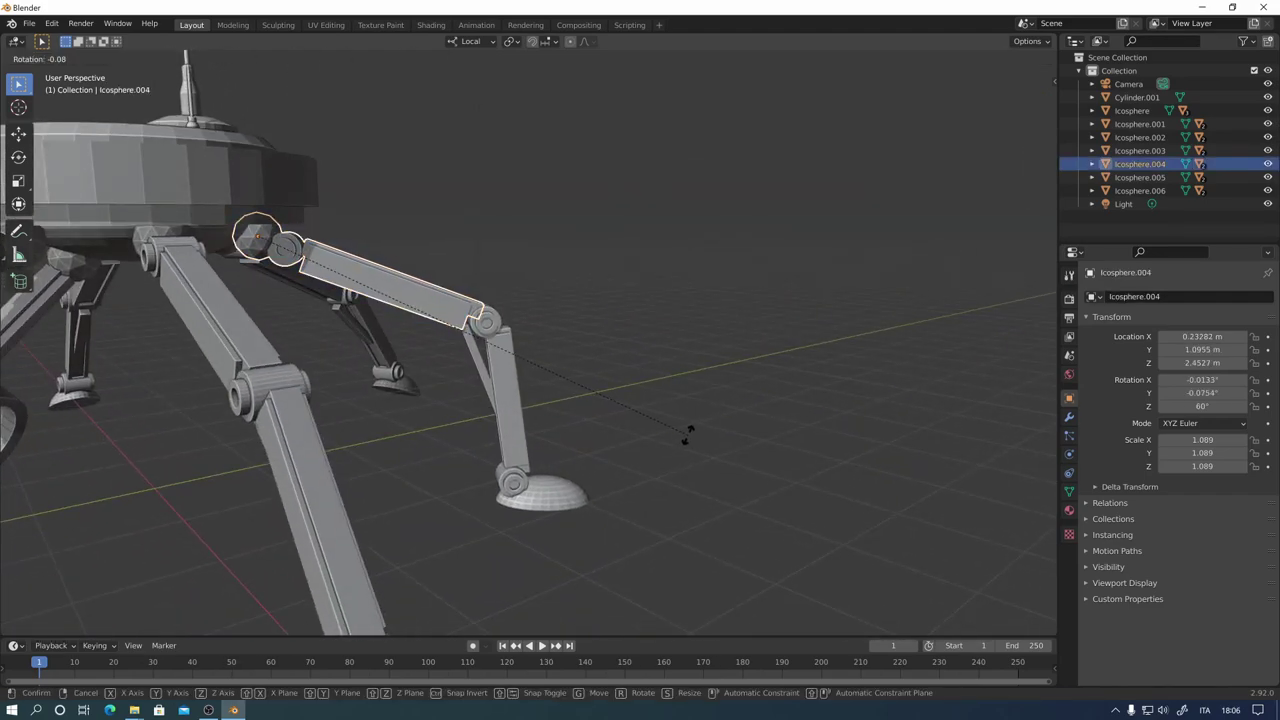
key("z")
key("z")
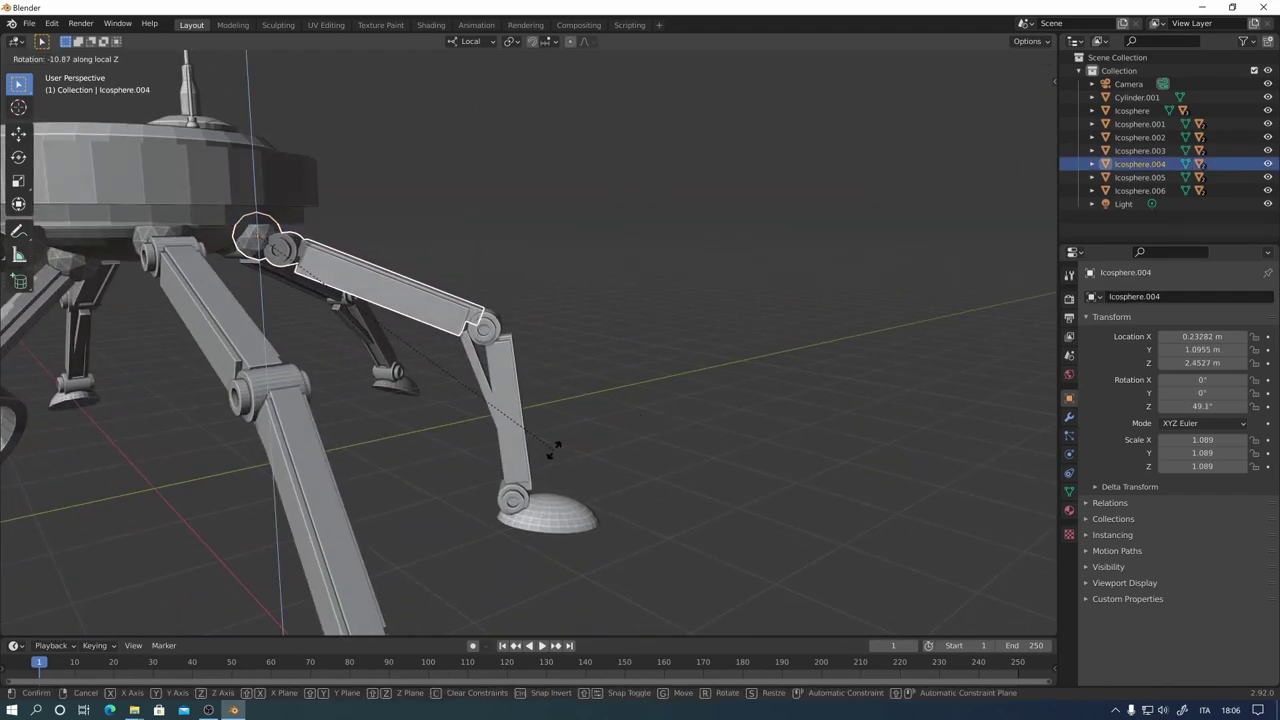
left_click(714, 357)
middle_click_drag(714, 357, 660, 471)
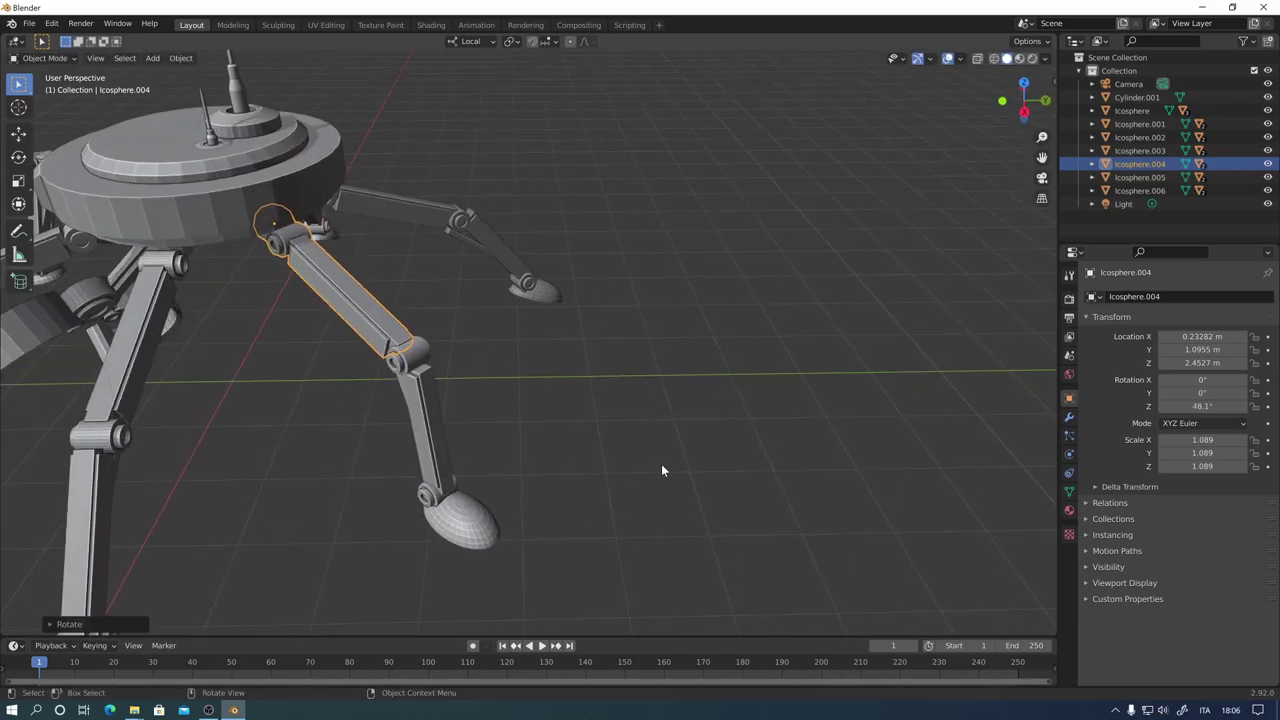
Step: Return to Global orientation and swing lower arm Cylinder.002 downward
key("comma")
left_click(564, 467)
mouse_move(564, 467)
middle_mouse_down()
mouse_move(690, 417)
mouse_move(669, 363)
middle_mouse_up()
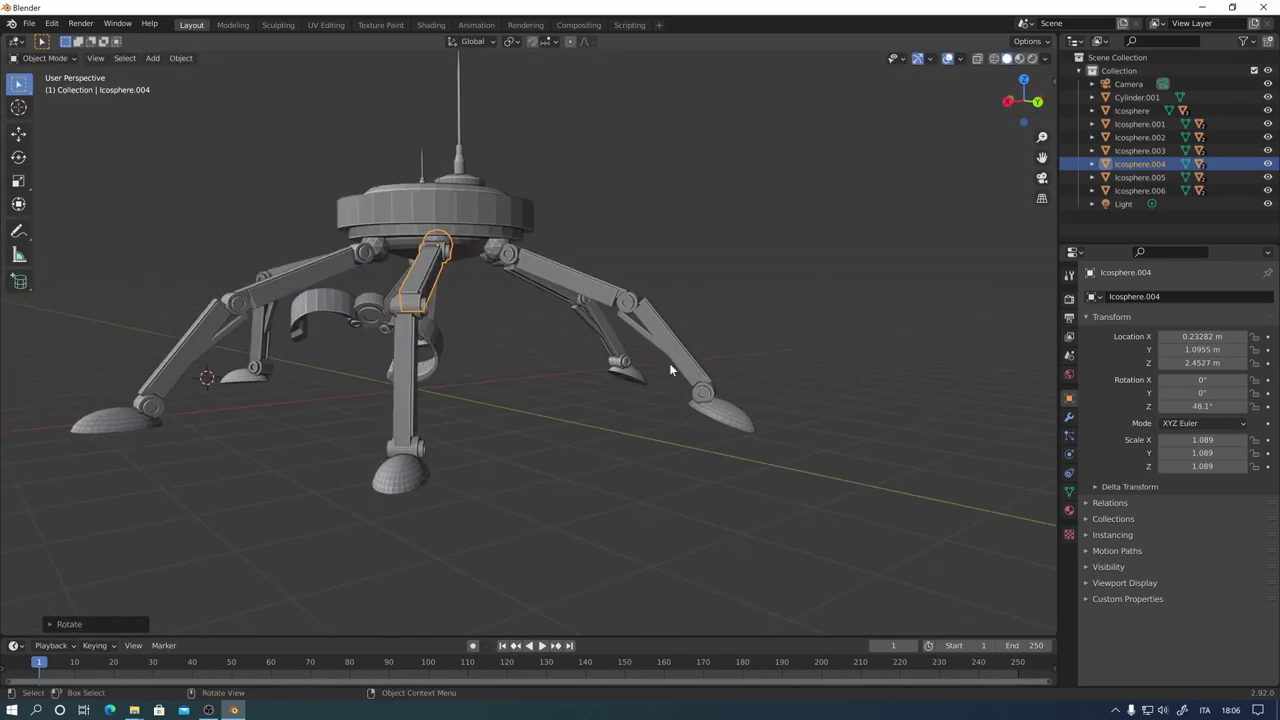
left_click(609, 300)
left_click(708, 327)
key("r")
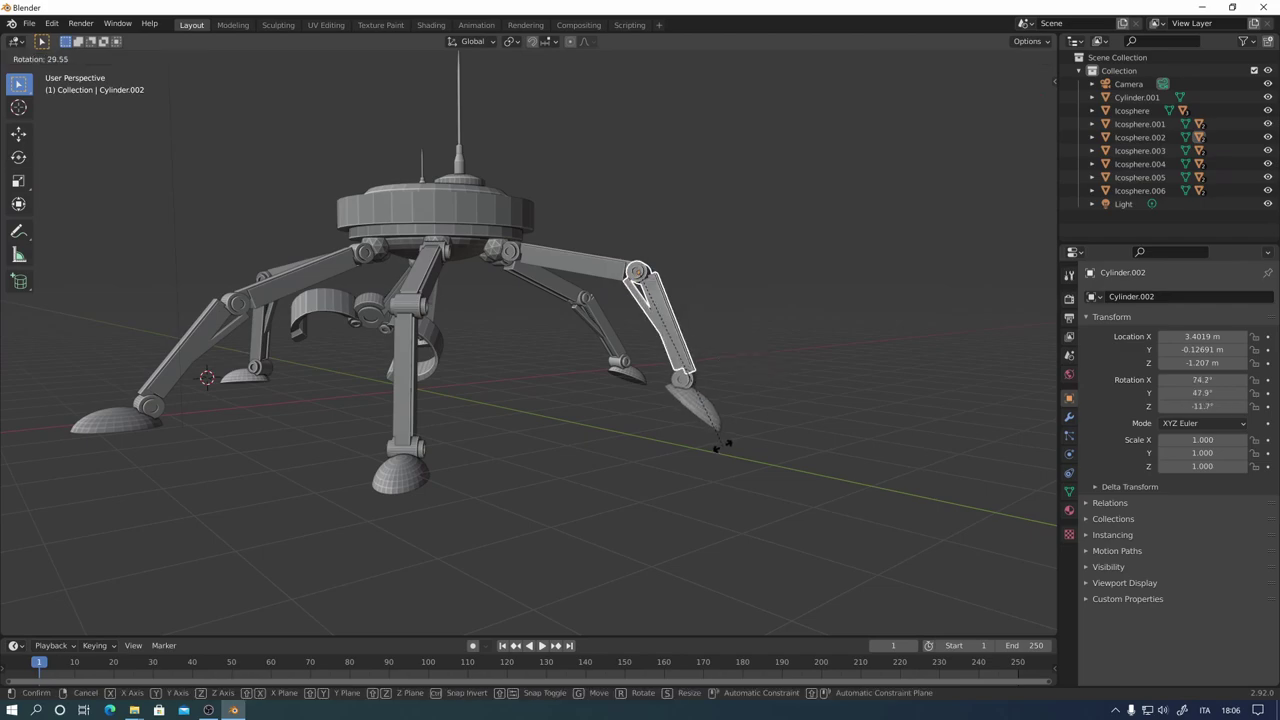
left_click(706, 426)
Step: Rotate foot Cylinder.003 to a new angle
left_click(706, 426)
key("r")
left_click(757, 399)
mouse_move(757, 399)
middle_mouse_down()
mouse_move(687, 420)
mouse_move(838, 430)
mouse_move(513, 404)
middle_mouse_up()
Step: Rotate lower arm segment Cylinder.012 downward
left_click(625, 362)
mouse_move(625, 366)
middle_mouse_down()
mouse_move(851, 429)
mouse_move(783, 464)
middle_mouse_up()
key("r")
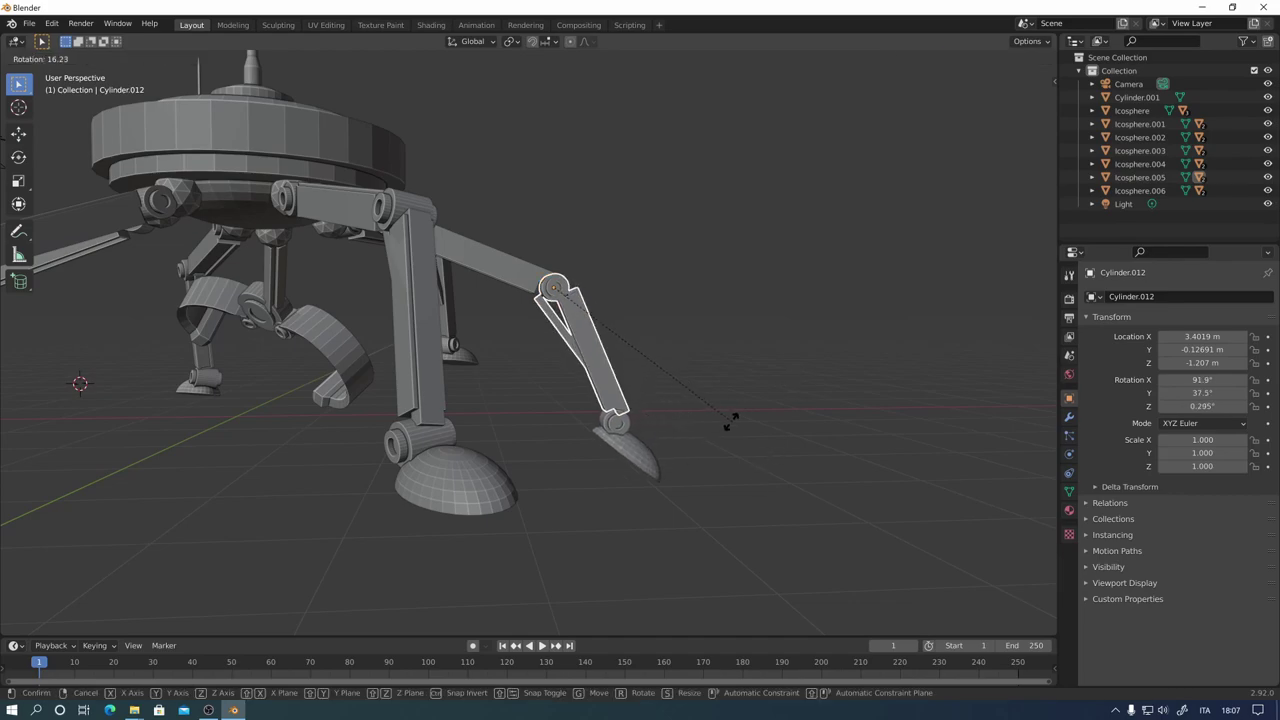
left_click(700, 430)
Step: Tilt foot Cylinder.013 to lie flat at 86.4°, -12.9°, 1.08°, then box-select the whole robot
left_click(637, 455)
key("r")
left_click(780, 420)
mouse_move(831, 412)
middle_mouse_down()
mouse_move(785, 401)
mouse_move(717, 413)
mouse_move(639, 390)
mouse_move(636, 405)
mouse_move(723, 428)
mouse_move(735, 404)
mouse_move(697, 400)
middle_mouse_up()
left_click_drag(366, 128, 712, 410)
Step: Make a first duplicate of the robot, then undo it and a stray foot move
key("shift+d")
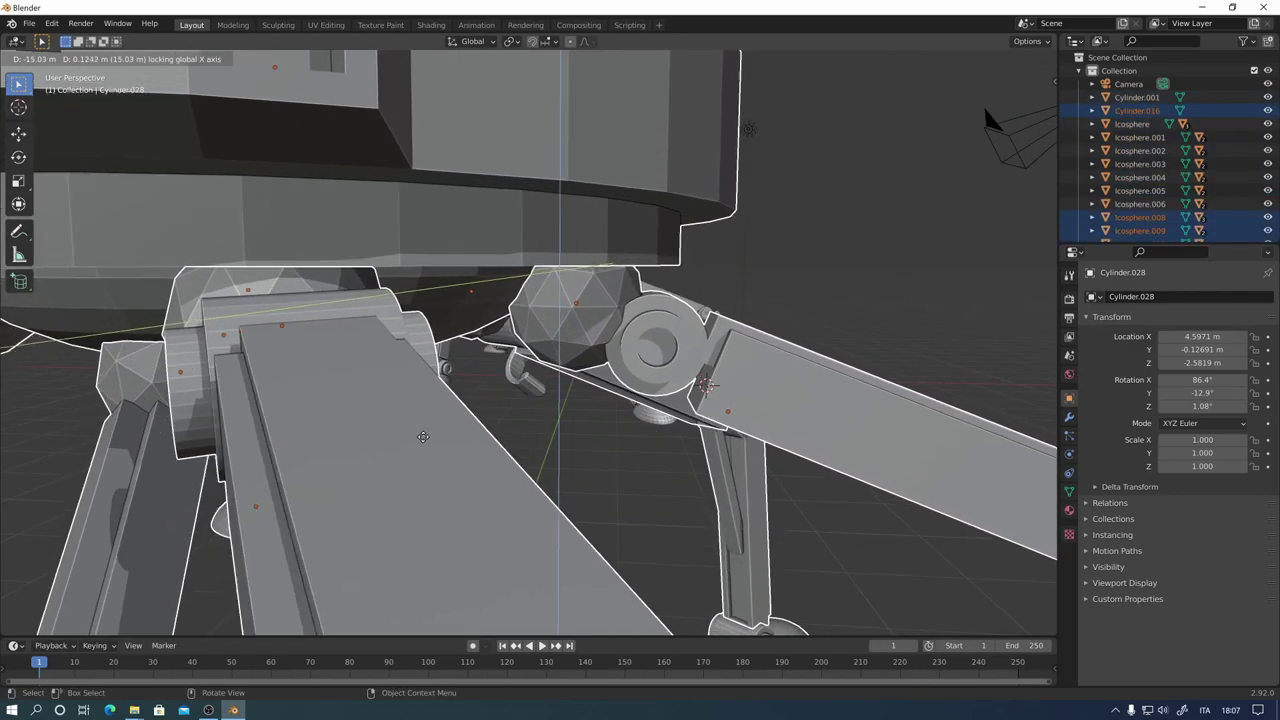
left_click(340, 400)
scroll(520, 432, "up", 1)
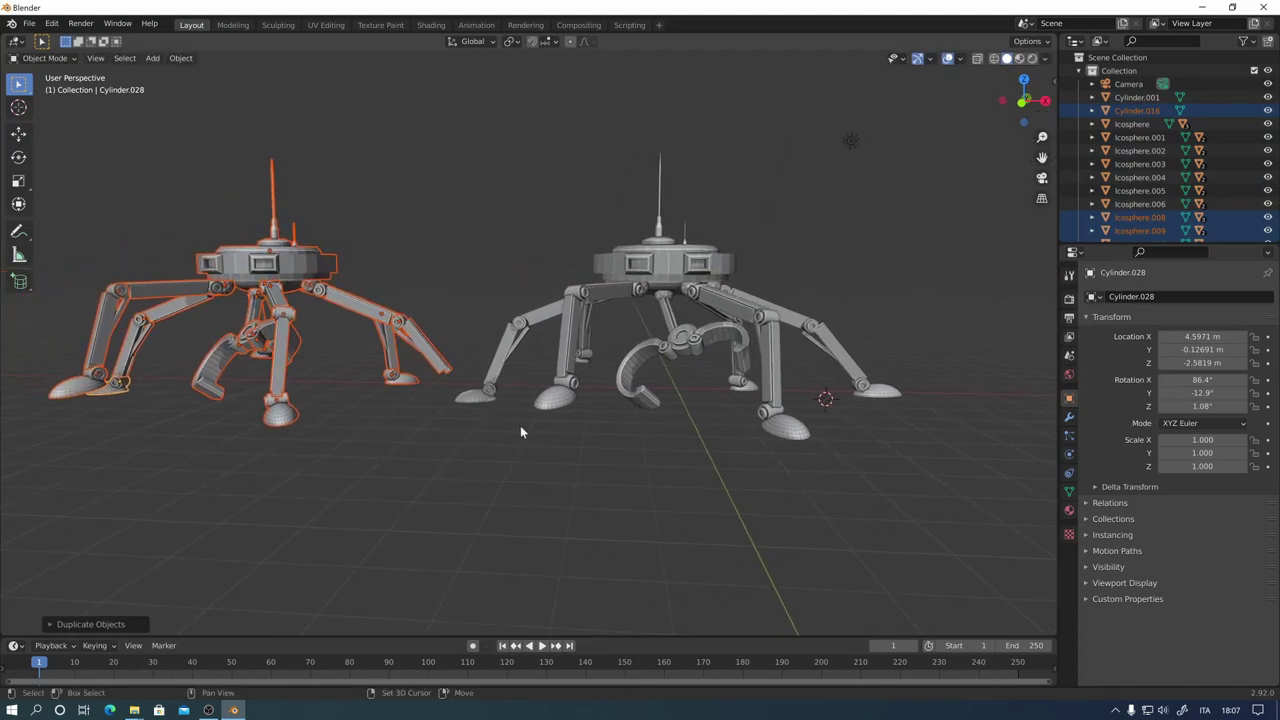
left_click(886, 400)
key("g")
key("x")
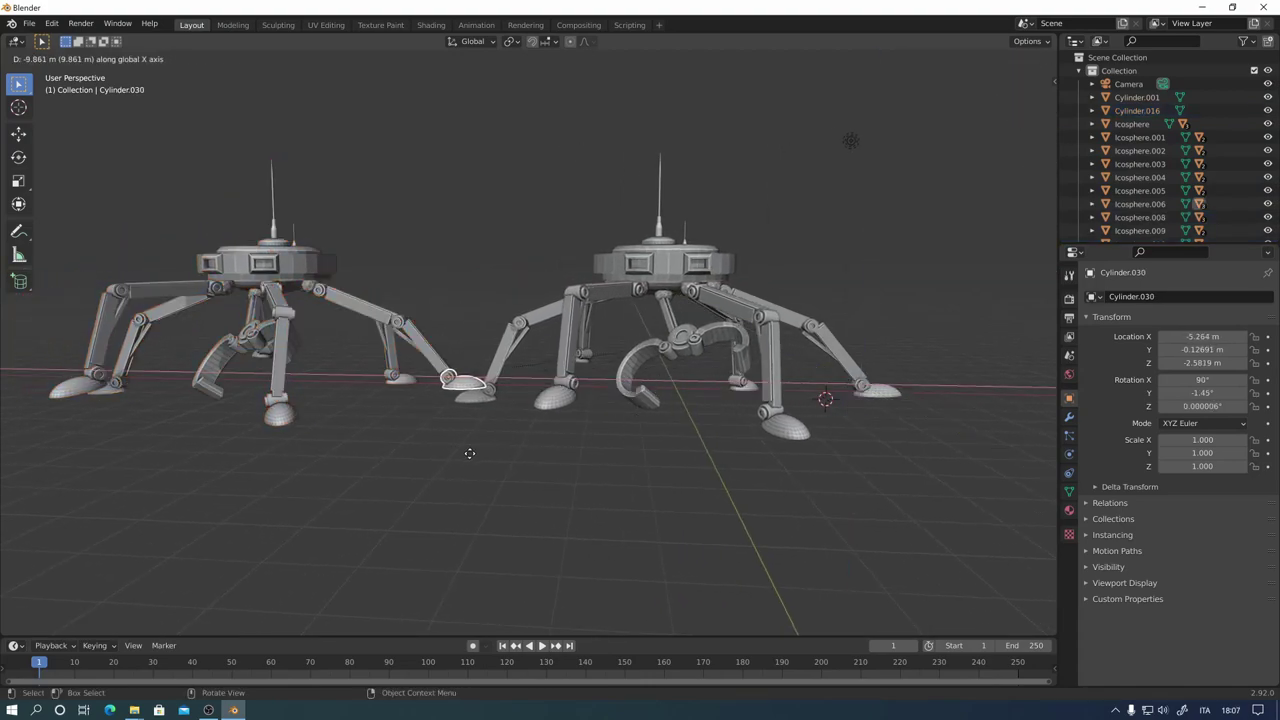
left_click(468, 456)
key("ctrl+z")
key("ctrl+z")
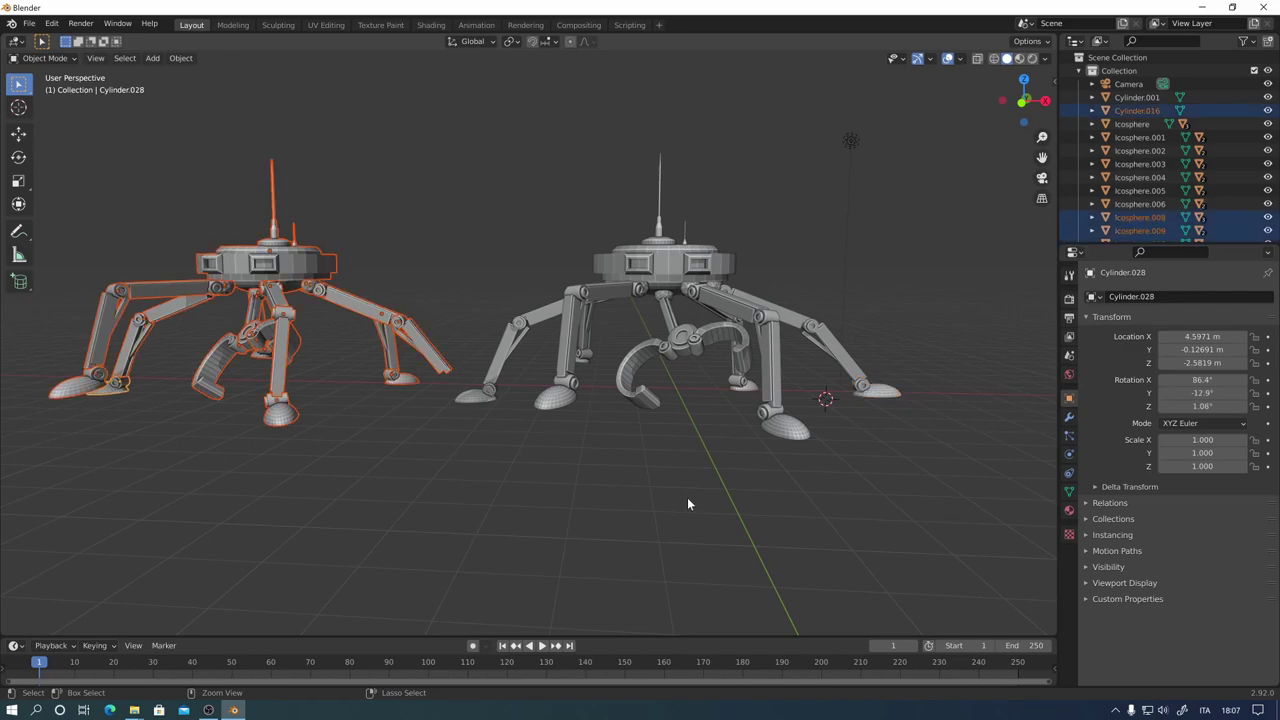
key("ctrl+z")
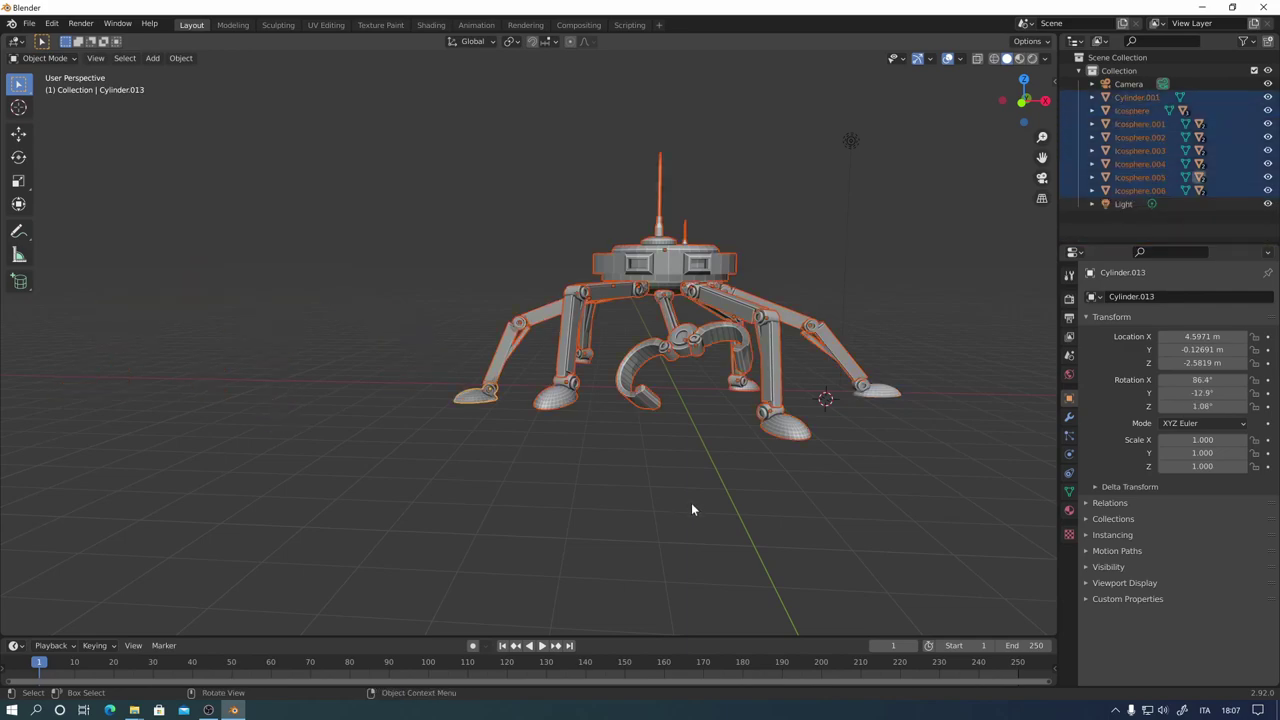
key("g")
key("Escape")
Step: Duplicate the robot along X and place the copy left of the original
key("shift+d")
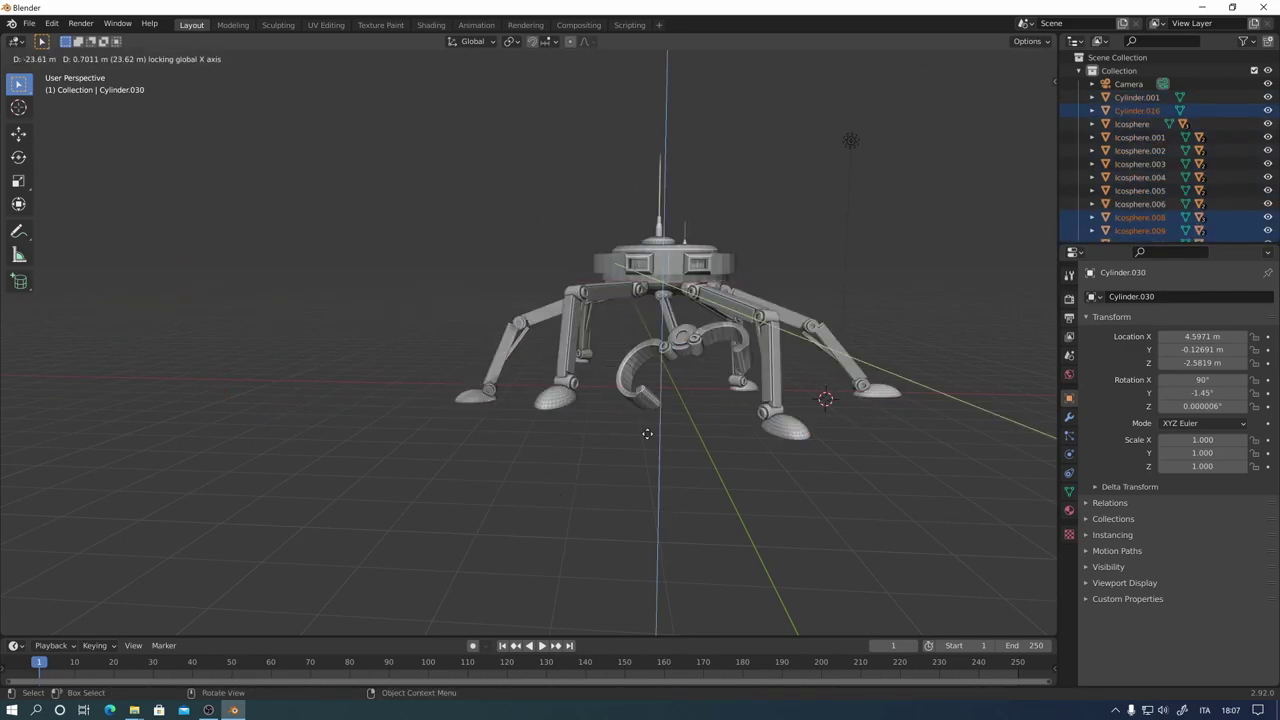
key("x")
left_click(385, 412)
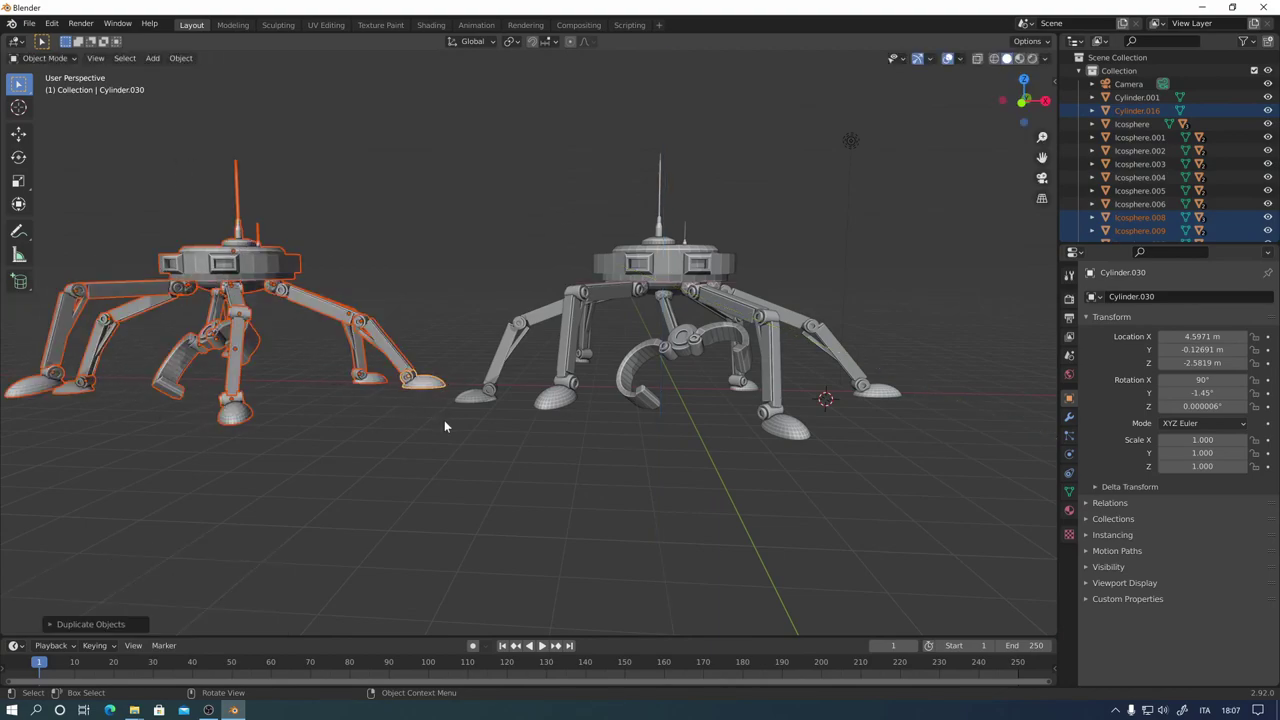
middle_click_drag(444, 420, 576, 505)
mouse_move(748, 449)
middle_mouse_down()
mouse_move(650, 488)
mouse_move(412, 362)
middle_mouse_up()
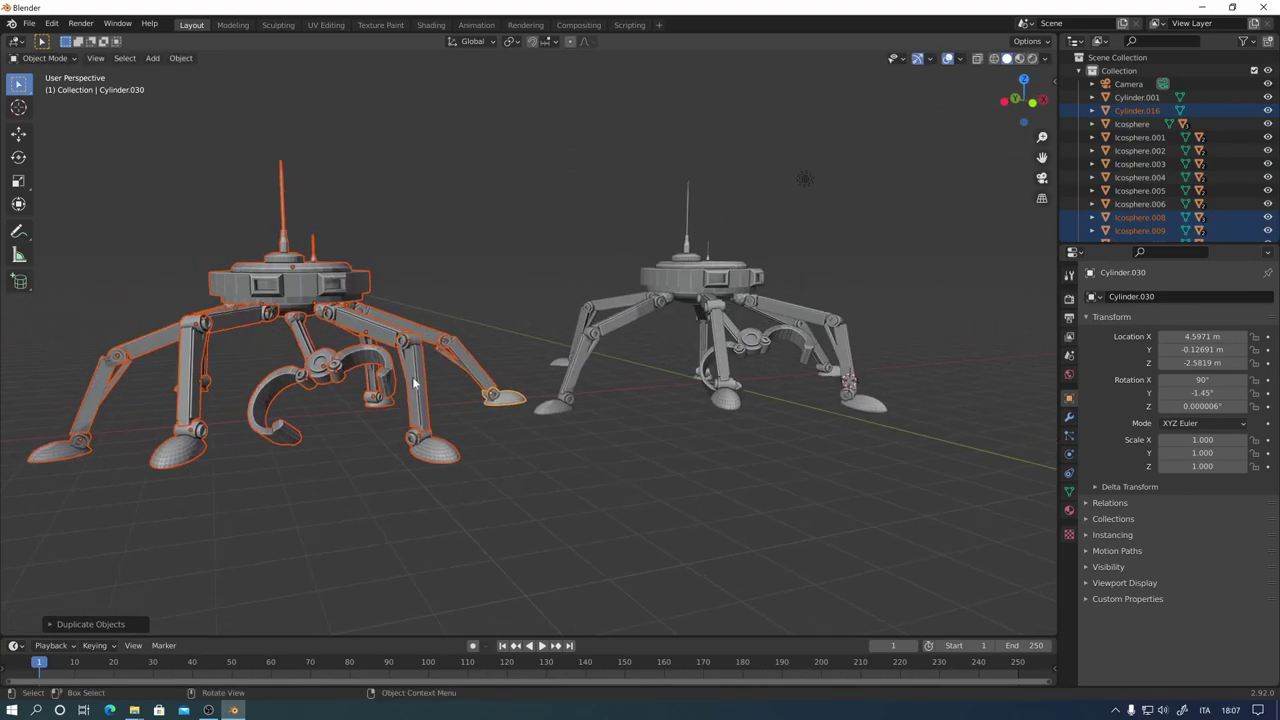
left_click(308, 322)
middle_click_drag(333, 328, 560, 435)
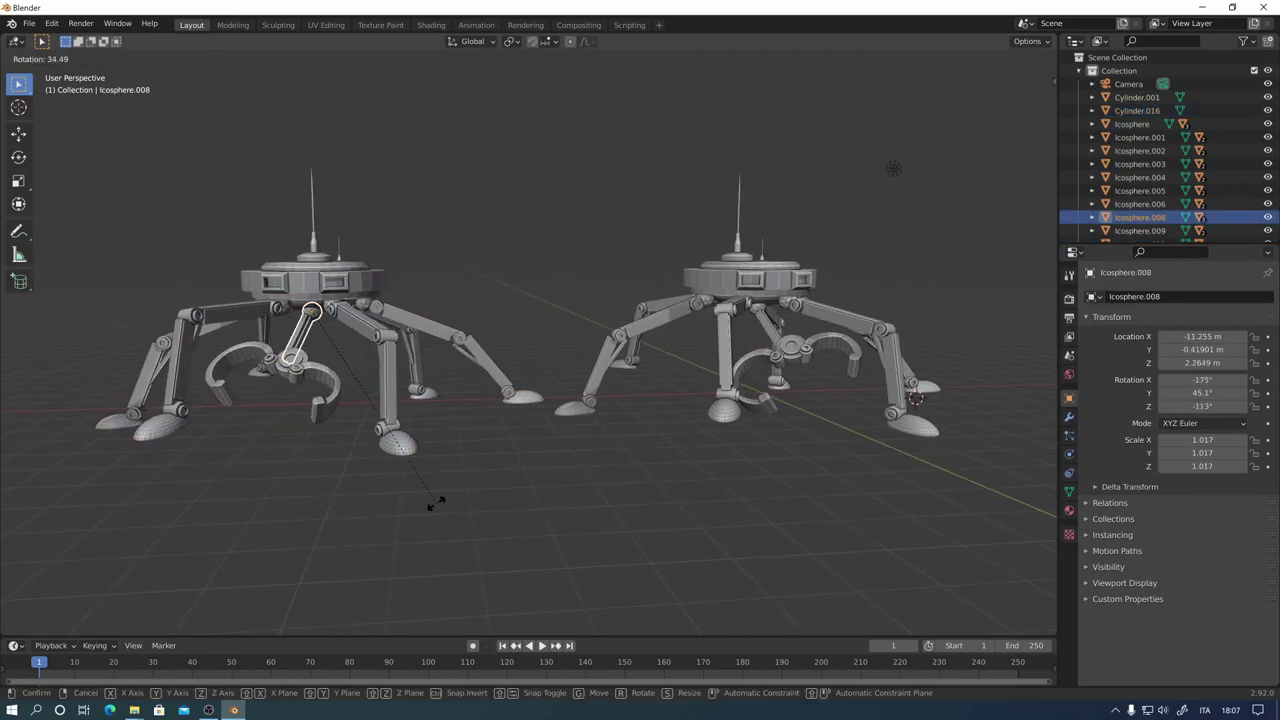
Step: Rotate the leg joint and arm segments Cylinder.019 and Cylinder.020 to new angles
left_click(430, 500)
left_click(310, 395)
mouse_move(363, 409)
middle_mouse_down()
mouse_move(397, 350)
mouse_move(390, 517)
middle_mouse_up()
key("r")
left_click(399, 422)
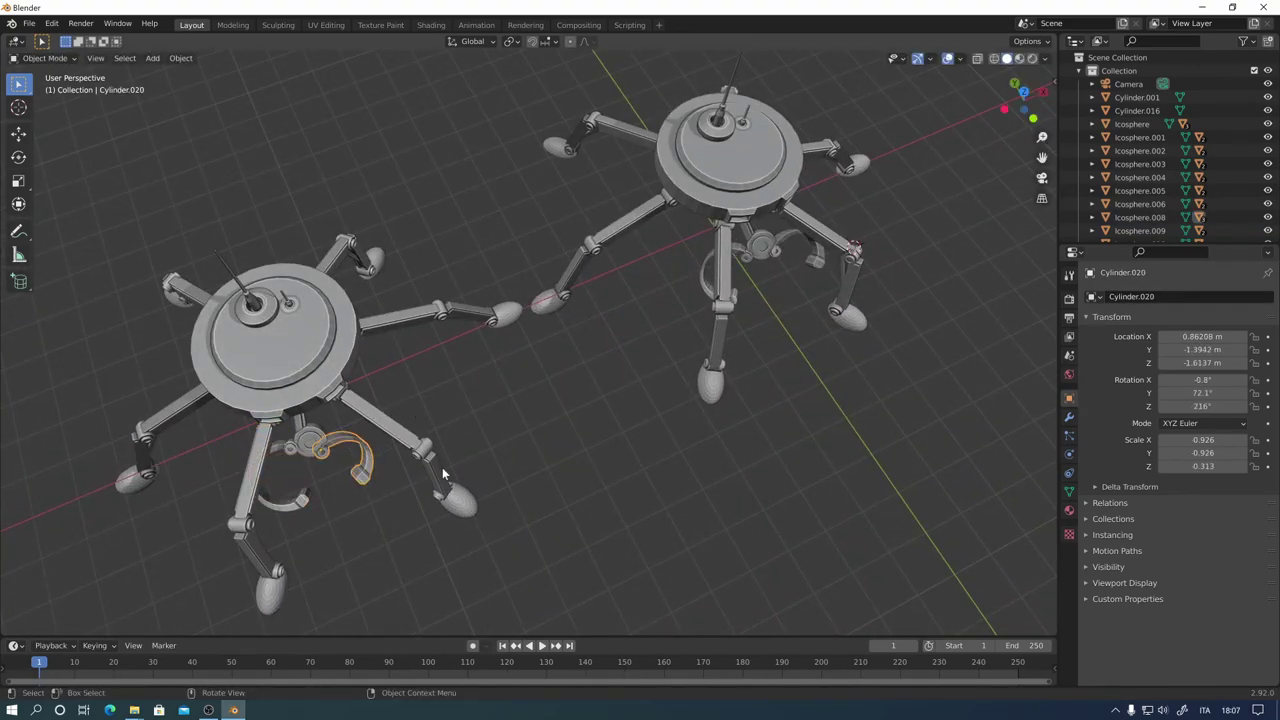
key("r")
left_click(400, 563)
middle_click_drag(400, 563, 430, 420)
Step: Rotate the claw segment, an upper leg bar and the lower leg beneath it
left_click(605, 440)
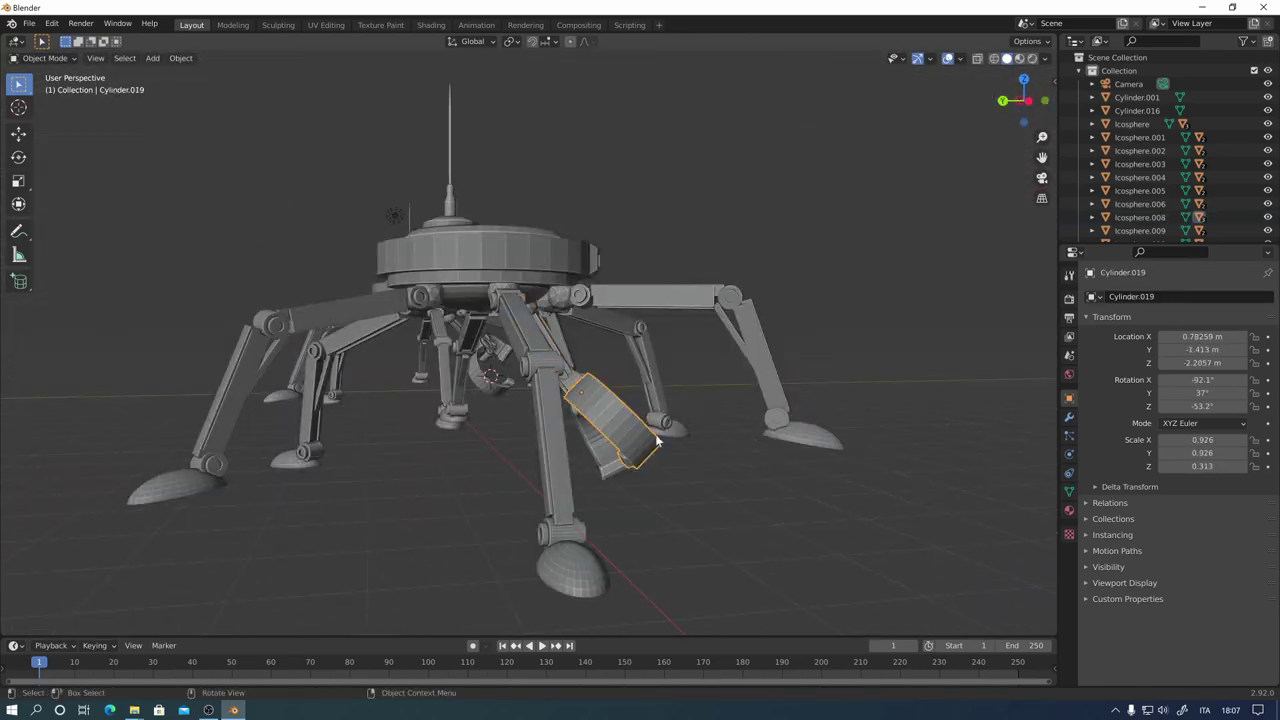
key("r")
left_click(677, 480)
key("r")
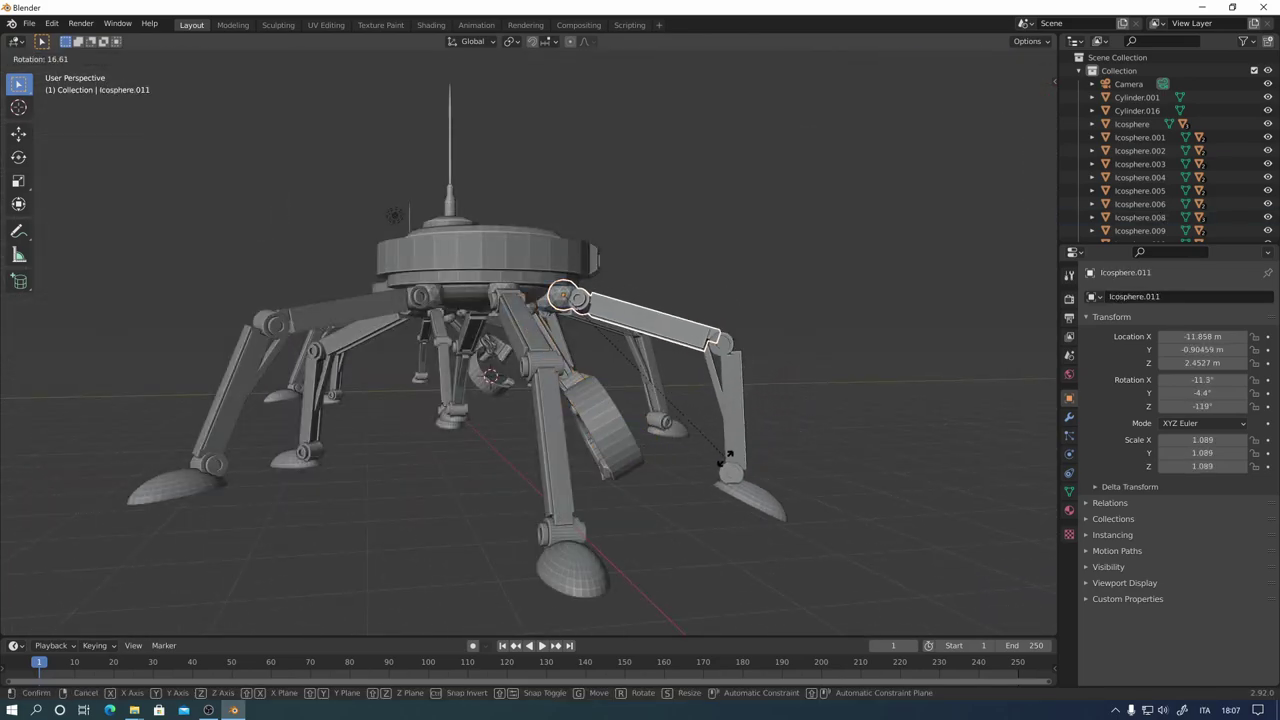
left_click(728, 470)
left_click(732, 477)
key("r")
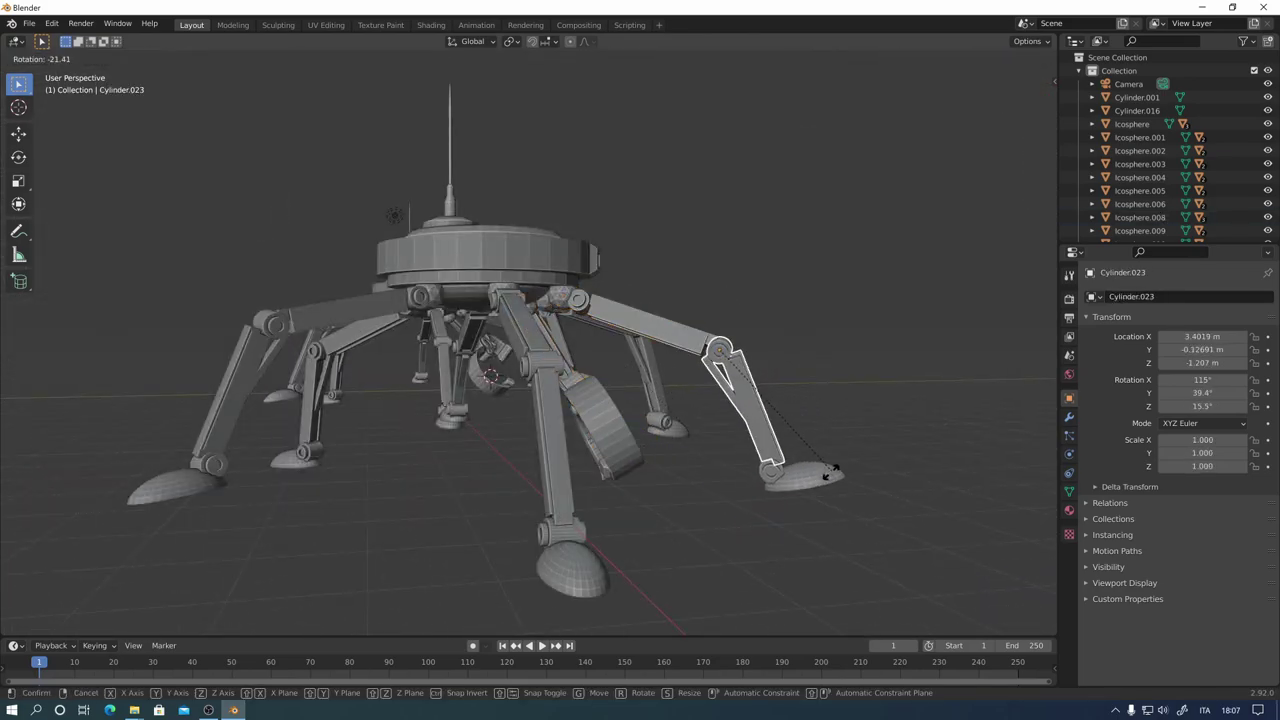
left_click(869, 465)
mouse_move(869, 465)
middle_mouse_down()
mouse_move(721, 469)
mouse_move(439, 343)
middle_mouse_up()
Step: Start rotating the left robot's body but cancel, leaving it unrotated
left_click(330, 280)
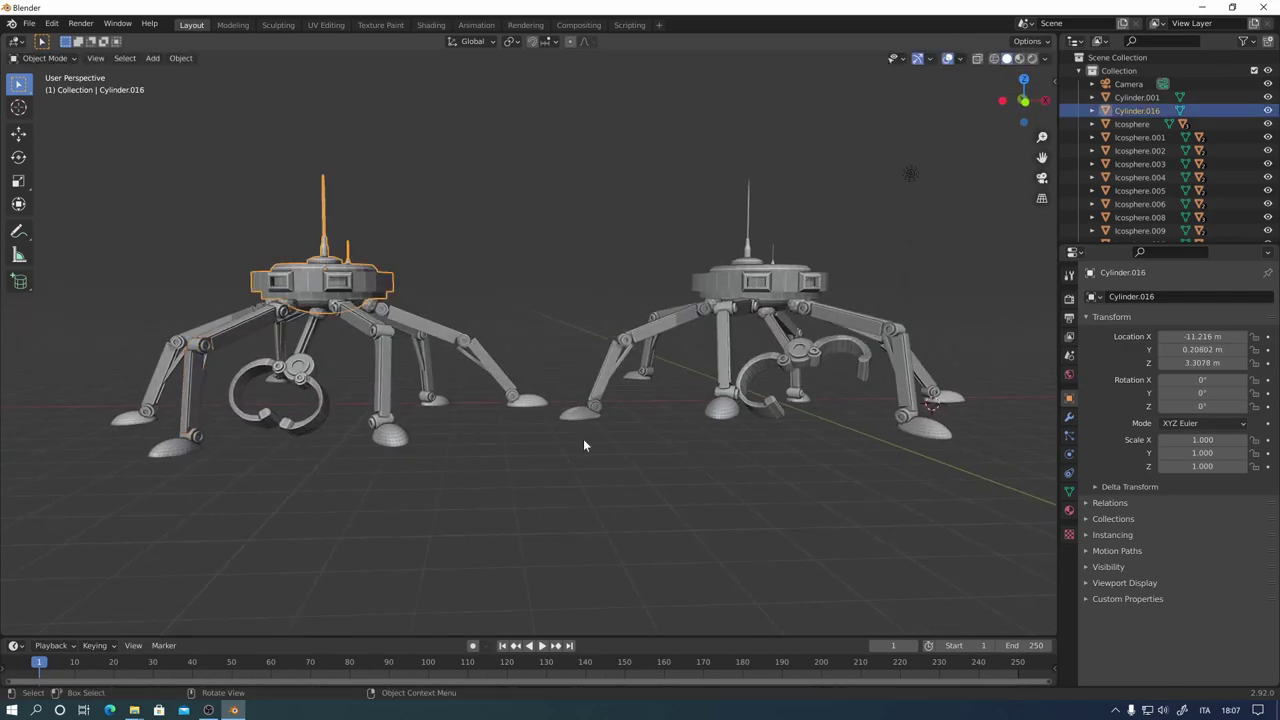
mouse_move(330, 280)
middle_mouse_down()
mouse_move(437, 459)
mouse_move(733, 378)
mouse_move(551, 440)
mouse_move(800, 470)
middle_mouse_up()
key("r")
key("Escape")
left_click(565, 362)
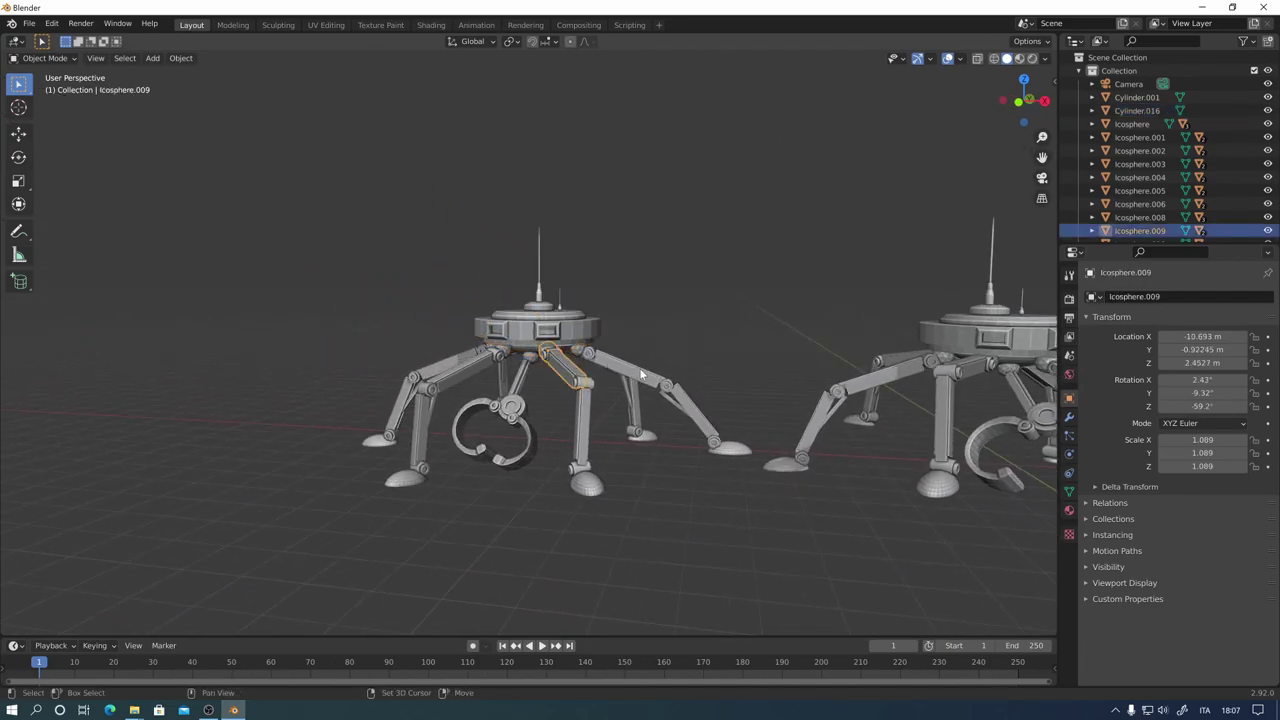
Step: Parent the selected leg parts to body Cylinder.016 using Ctrl+P > Object
left_click(452, 362, "shift")
mouse_move(452, 362)
middle_mouse_down()
mouse_move(591, 423)
mouse_move(492, 413)
middle_mouse_up()
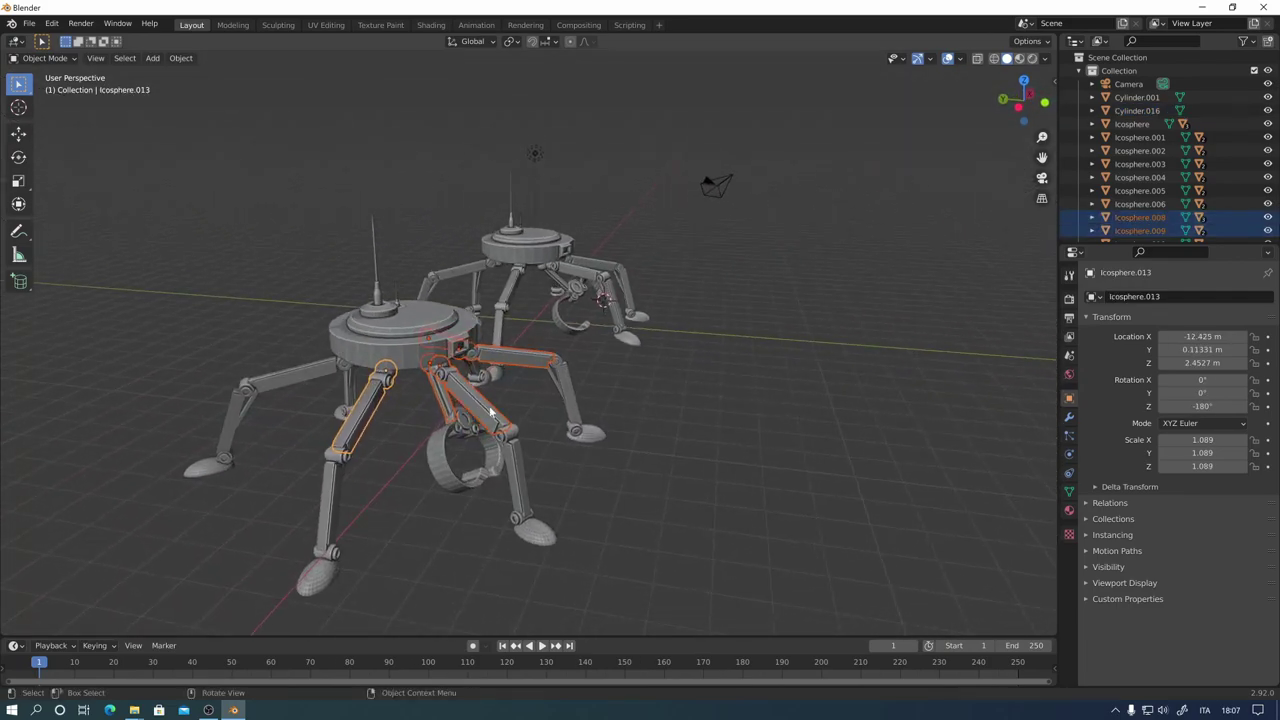
mouse_move(358, 416)
middle_mouse_down()
mouse_move(359, 429)
mouse_move(532, 490)
mouse_move(593, 375)
middle_mouse_up()
left_click(359, 429, "shift")
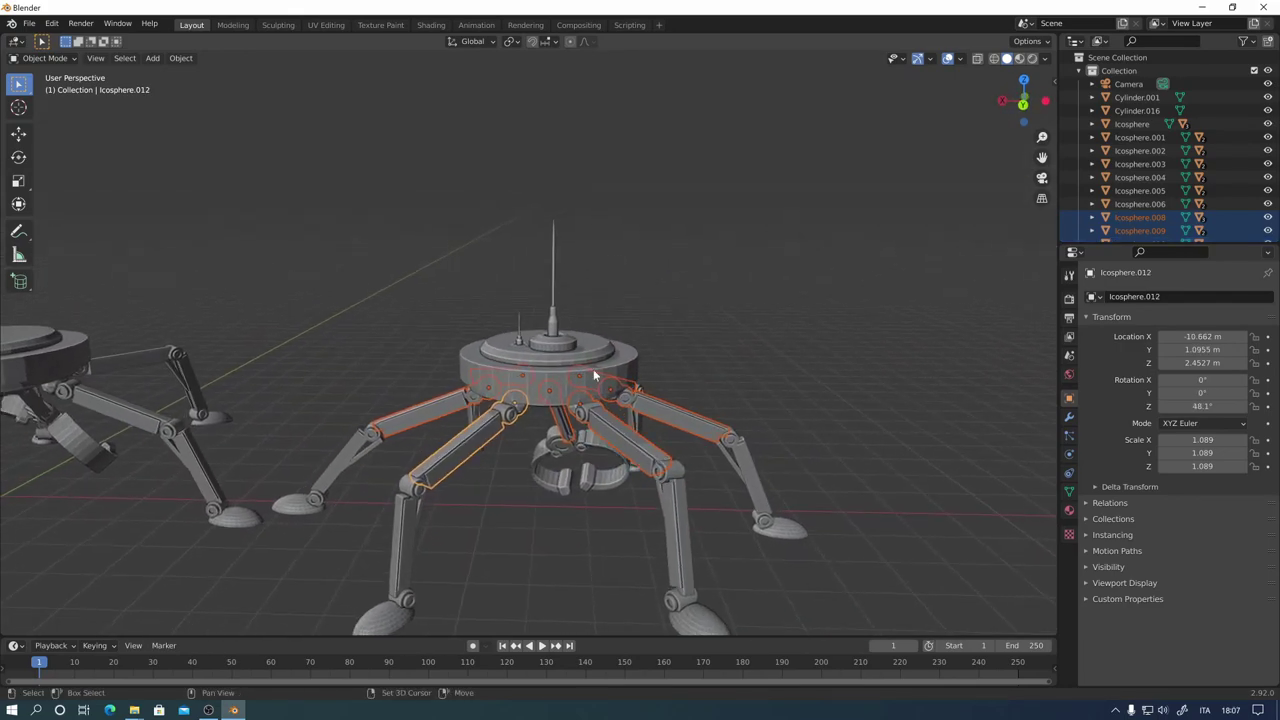
left_click(593, 375, "shift")
key("ctrl+p")
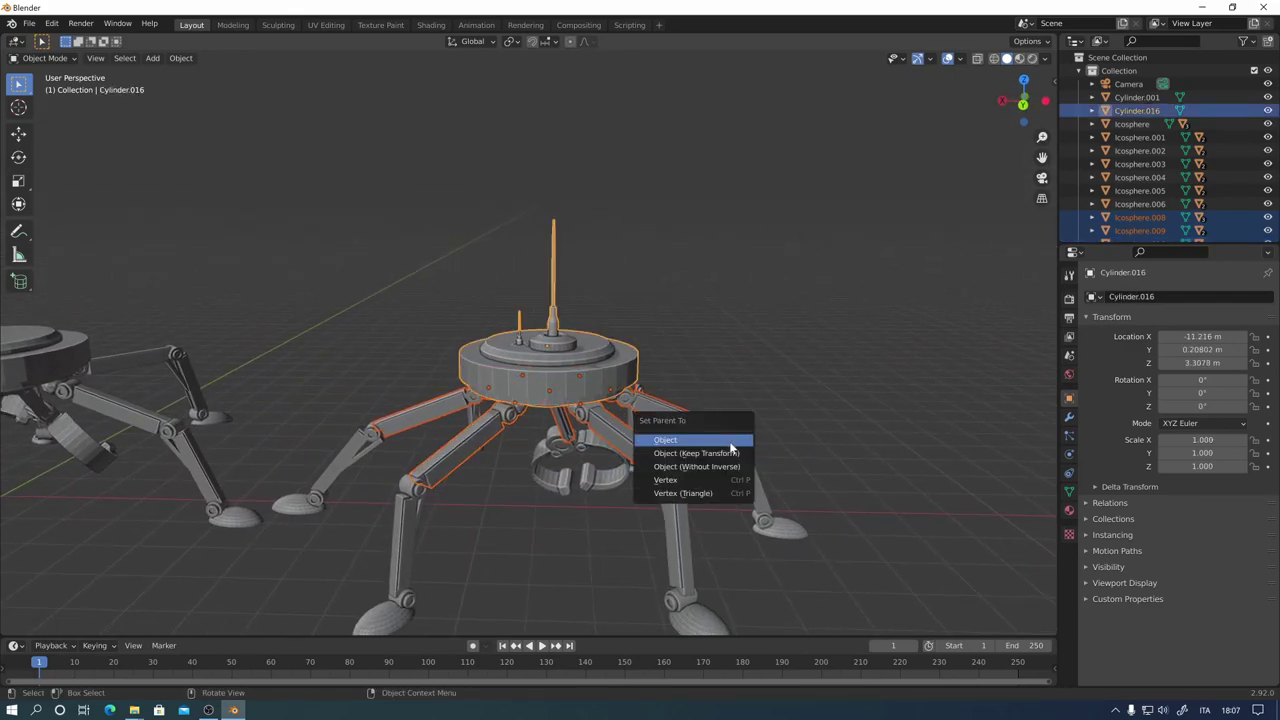
left_click(732, 441)
mouse_move(850, 433)
middle_mouse_down()
mouse_move(680, 432)
mouse_move(524, 372)
middle_mouse_up()
middle_click_drag(680, 432, 720, 434)
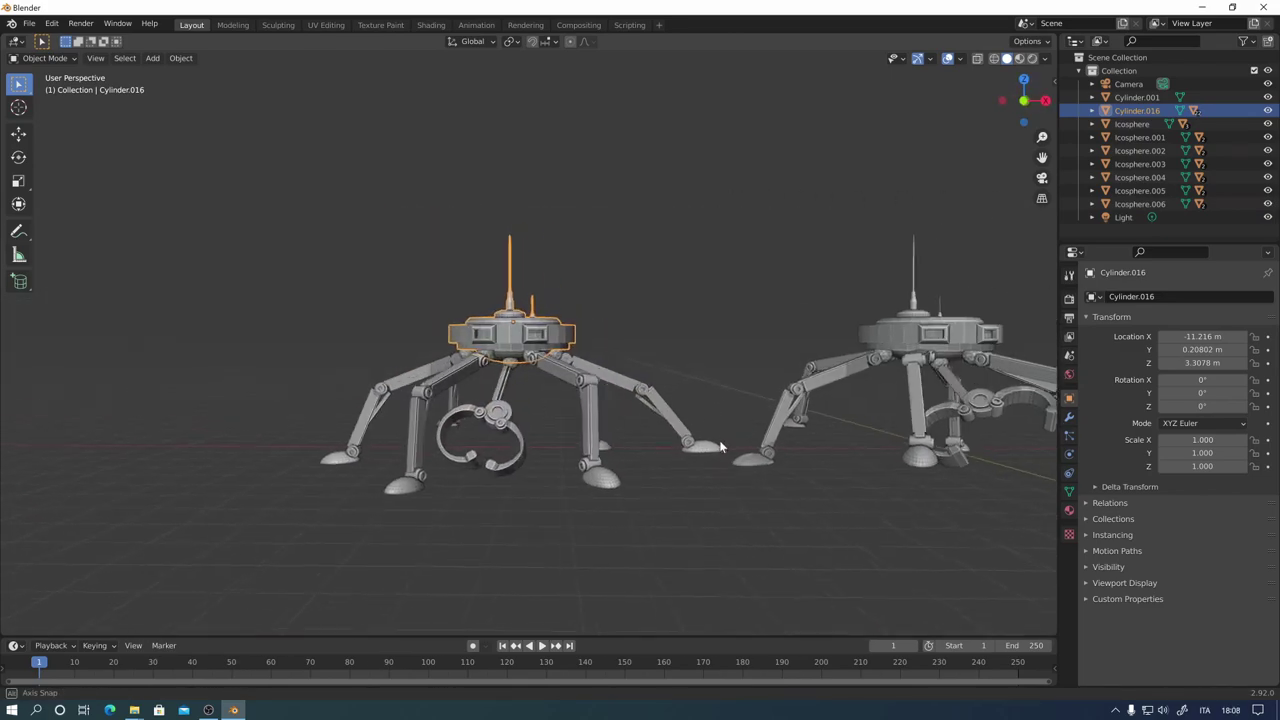
Step: Tilt body Cylinder.016 24.3° on Y and rotate two upper leg bars
key("r")
left_click(668, 487)
left_click(590, 385)
key("r")
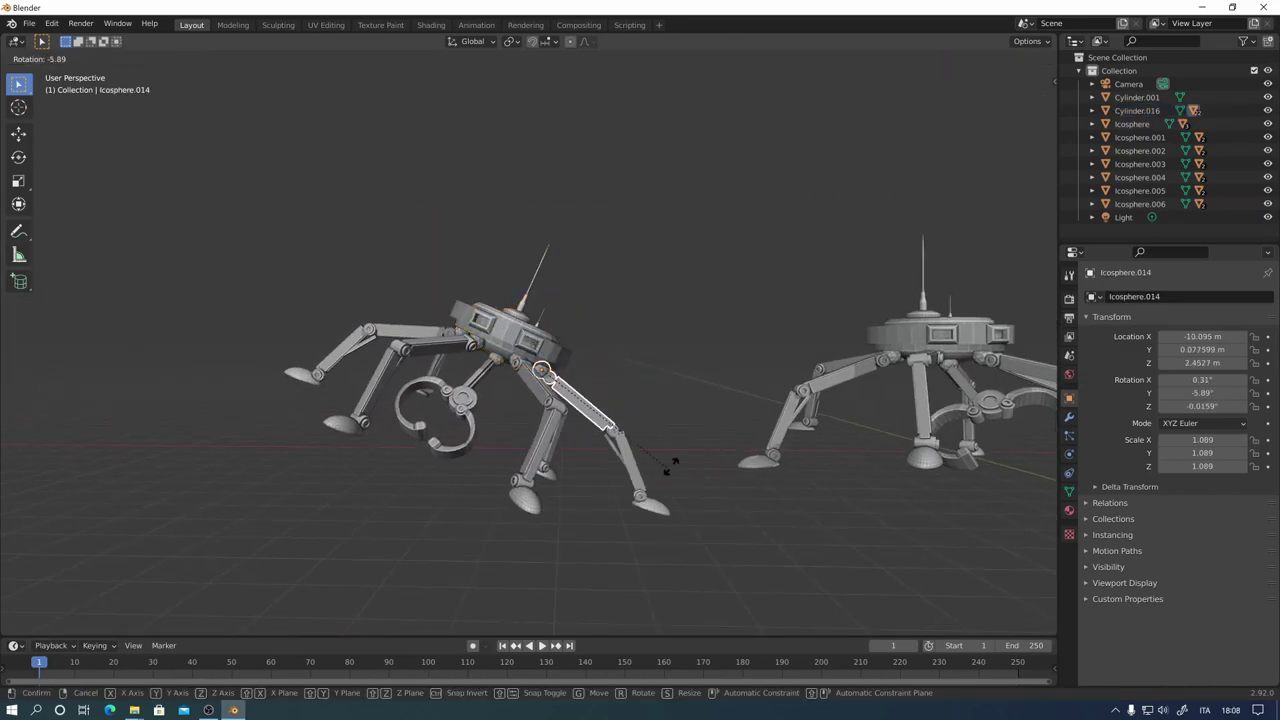
left_click(666, 397)
left_click(425, 337)
key("r")
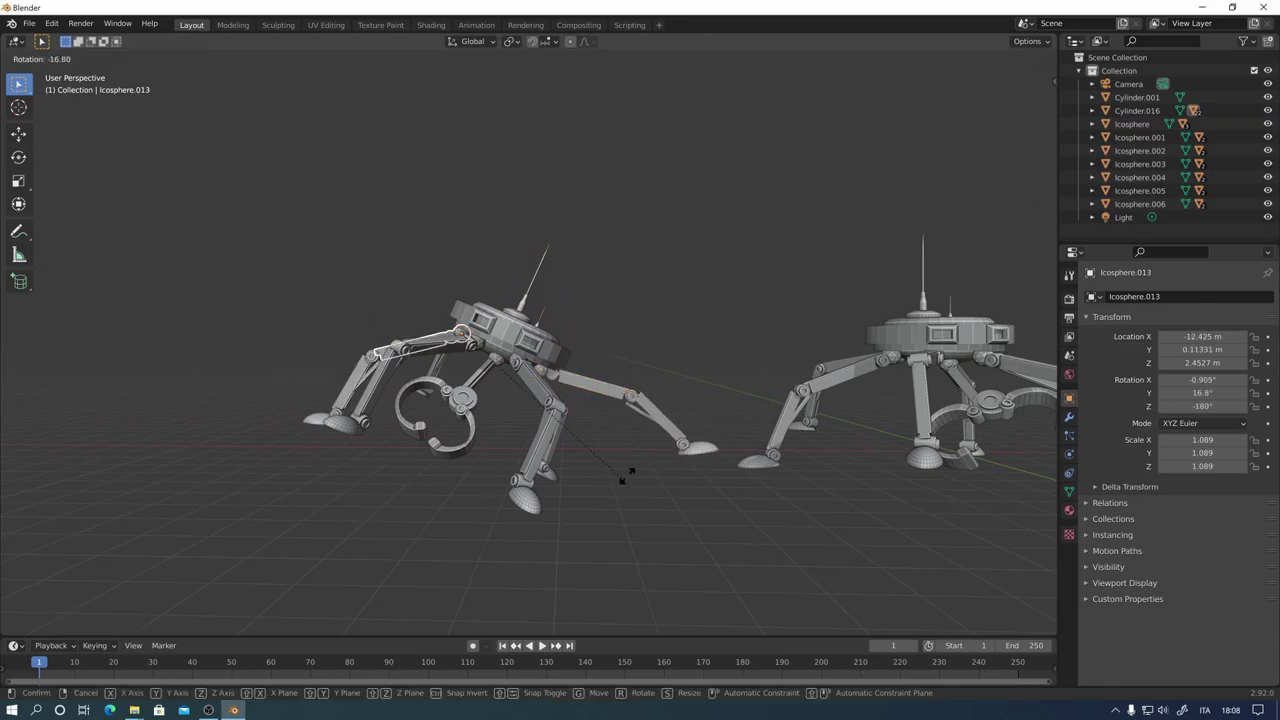
left_click(634, 431)
Step: Rotate the back leg bar, its foot and its lower leg into new angles
middle_click_drag(561, 398, 600, 360)
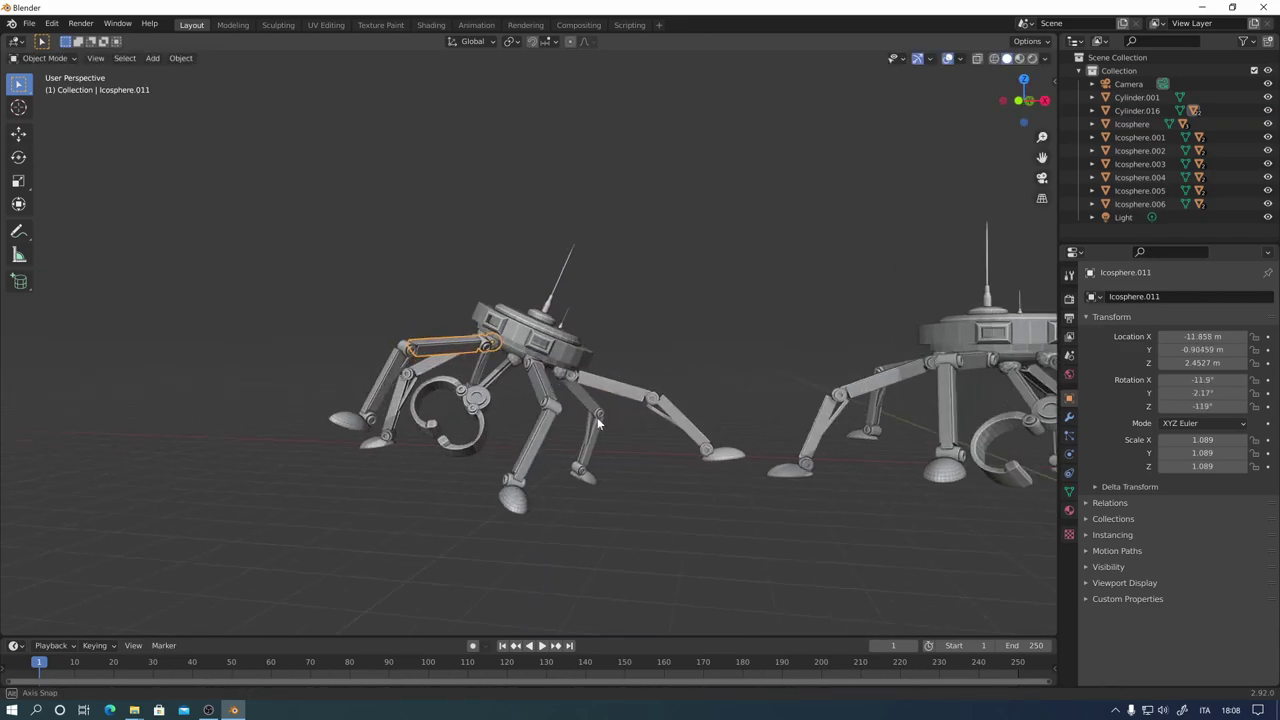
scroll(600, 360, "up", 3)
key("r")
left_click(563, 424)
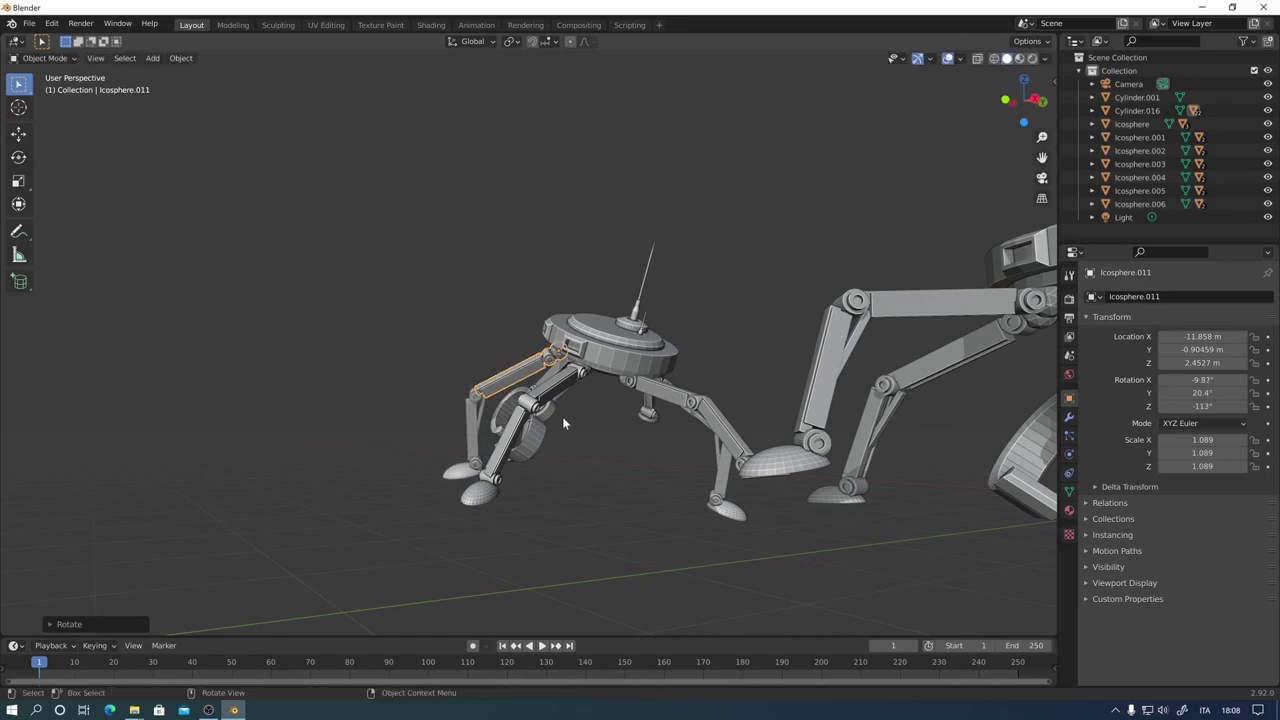
left_click(466, 476)
key("r")
left_click(540, 502)
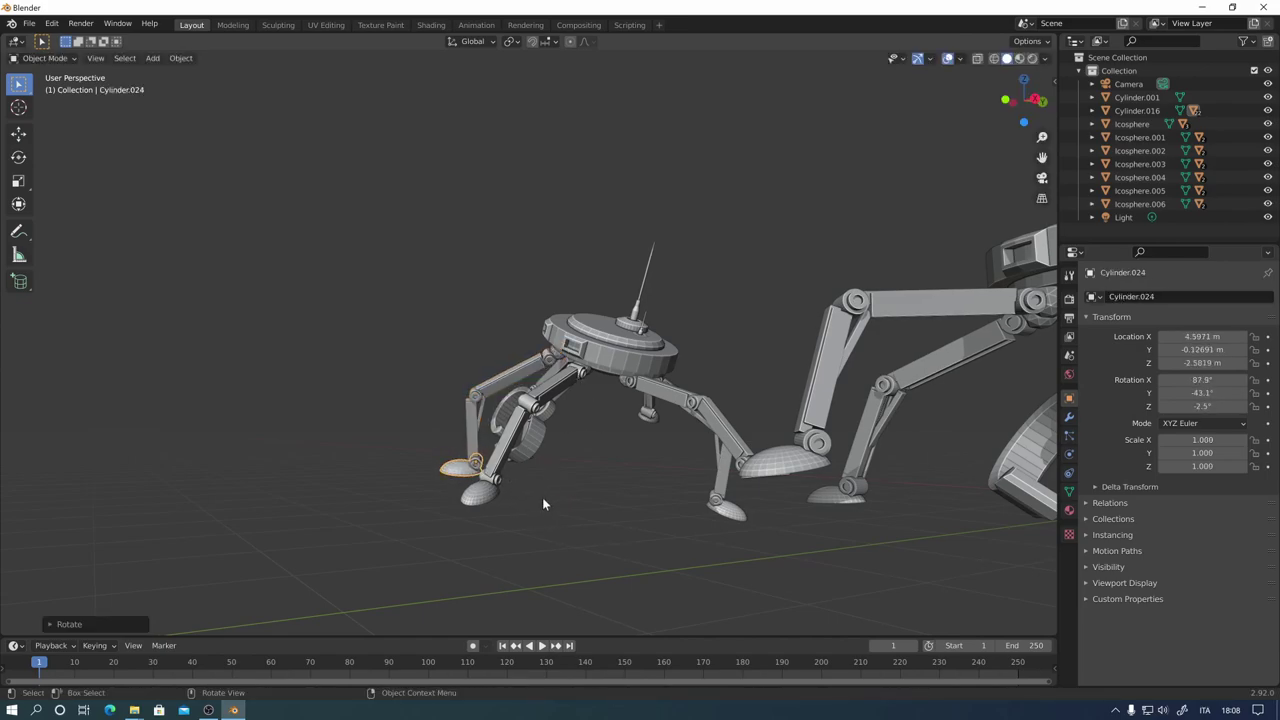
middle_click_drag(543, 503, 559, 415)
key("r")
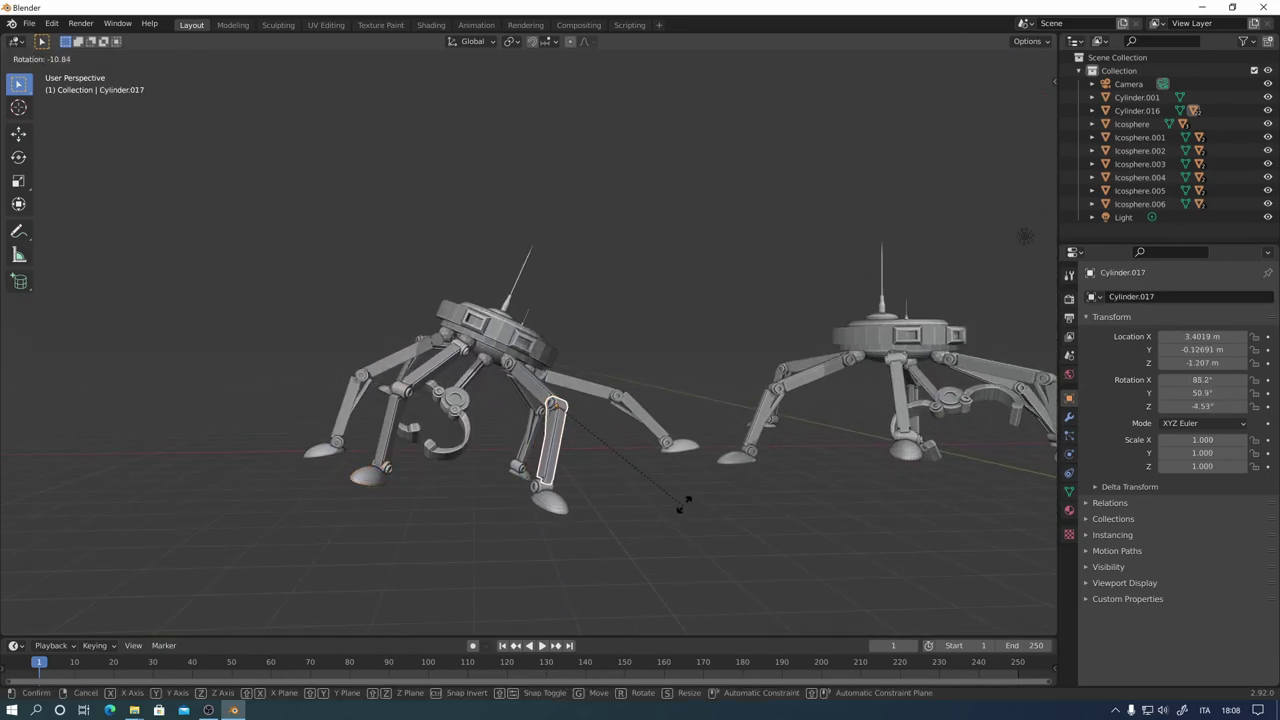
left_click(707, 492)
Step: Rotate two more upper leg bars, including the left one
left_click(529, 388)
mouse_move(529, 388)
middle_mouse_down()
mouse_move(661, 496)
mouse_move(620, 481)
middle_mouse_up()
key("r")
left_click(706, 466)
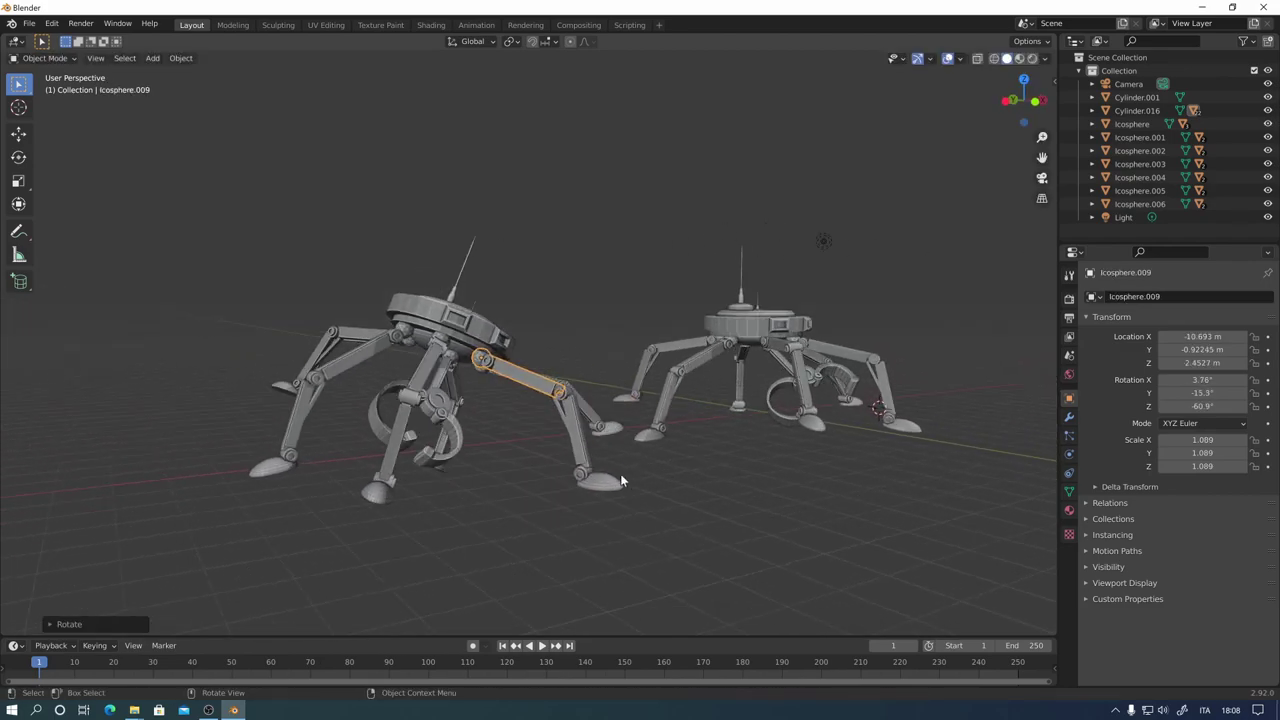
left_click(371, 337)
mouse_move(371, 337)
middle_mouse_down()
mouse_move(471, 400)
mouse_move(508, 463)
mouse_move(601, 430)
mouse_move(608, 441)
mouse_move(379, 506)
middle_mouse_up()
key("r")
left_click(513, 440)
Step: Re-angle two feet of the left robot, including the front-left foot
left_click(342, 530)
key("r")
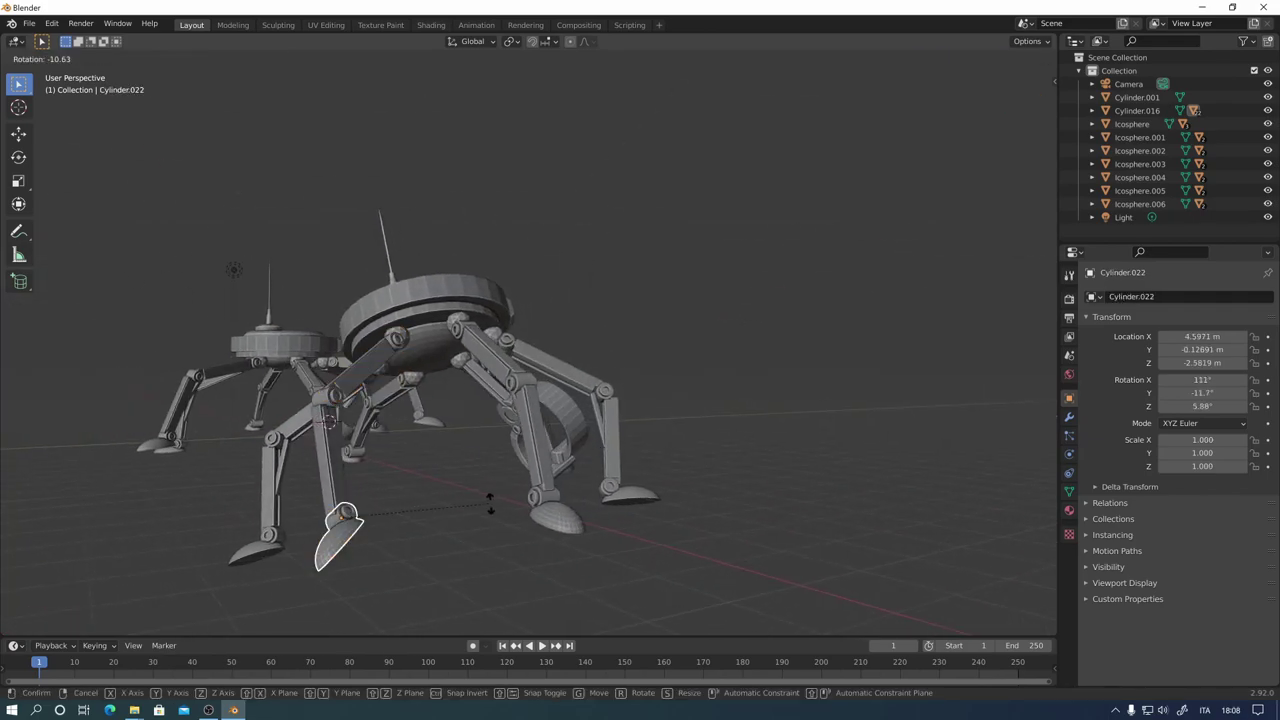
left_click(433, 588)
mouse_move(433, 588)
middle_mouse_down()
mouse_move(578, 516)
mouse_move(601, 523)
mouse_move(760, 488)
middle_mouse_up()
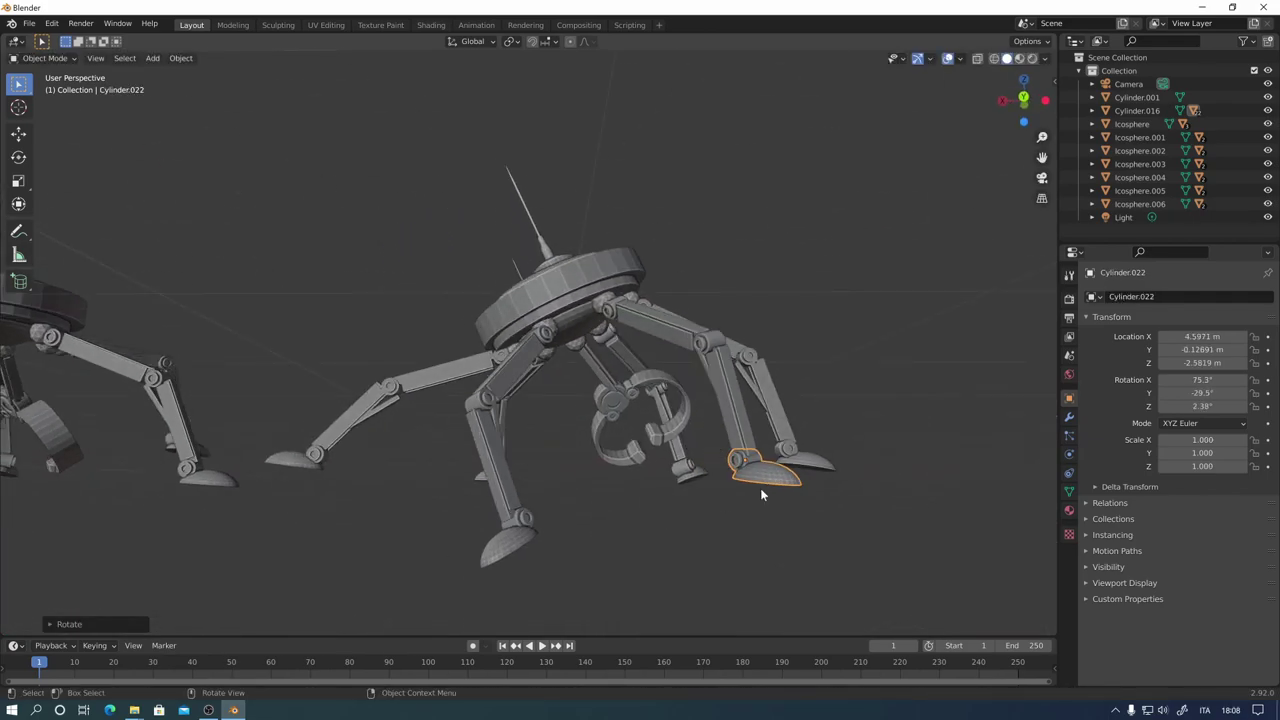
left_click(490, 343)
left_click(434, 477)
key("r")
left_click(478, 489)
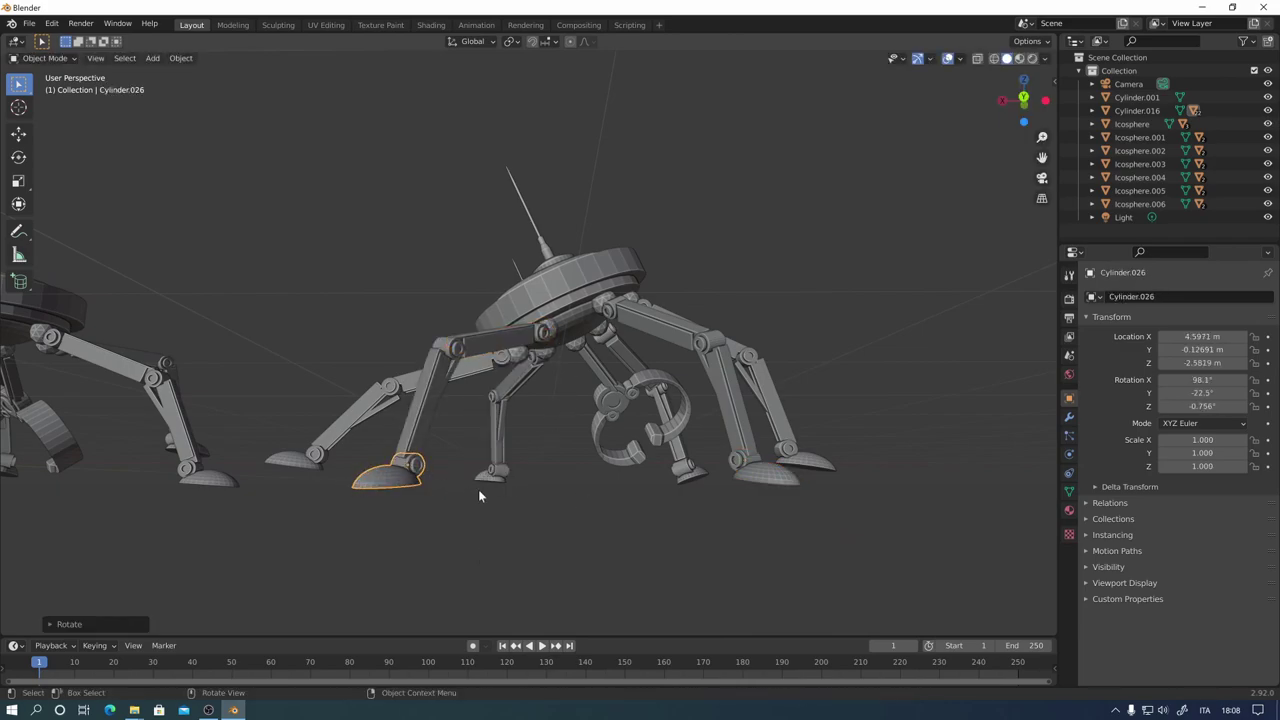
mouse_move(478, 489)
middle_mouse_down()
mouse_move(704, 545)
mouse_move(895, 535)
mouse_move(778, 523)
mouse_move(619, 471)
mouse_move(757, 475)
mouse_move(724, 491)
mouse_move(754, 508)
mouse_move(753, 494)
middle_mouse_up()
Step: Swing the claw arm's upper segment twice to a new angle
left_click(338, 316)
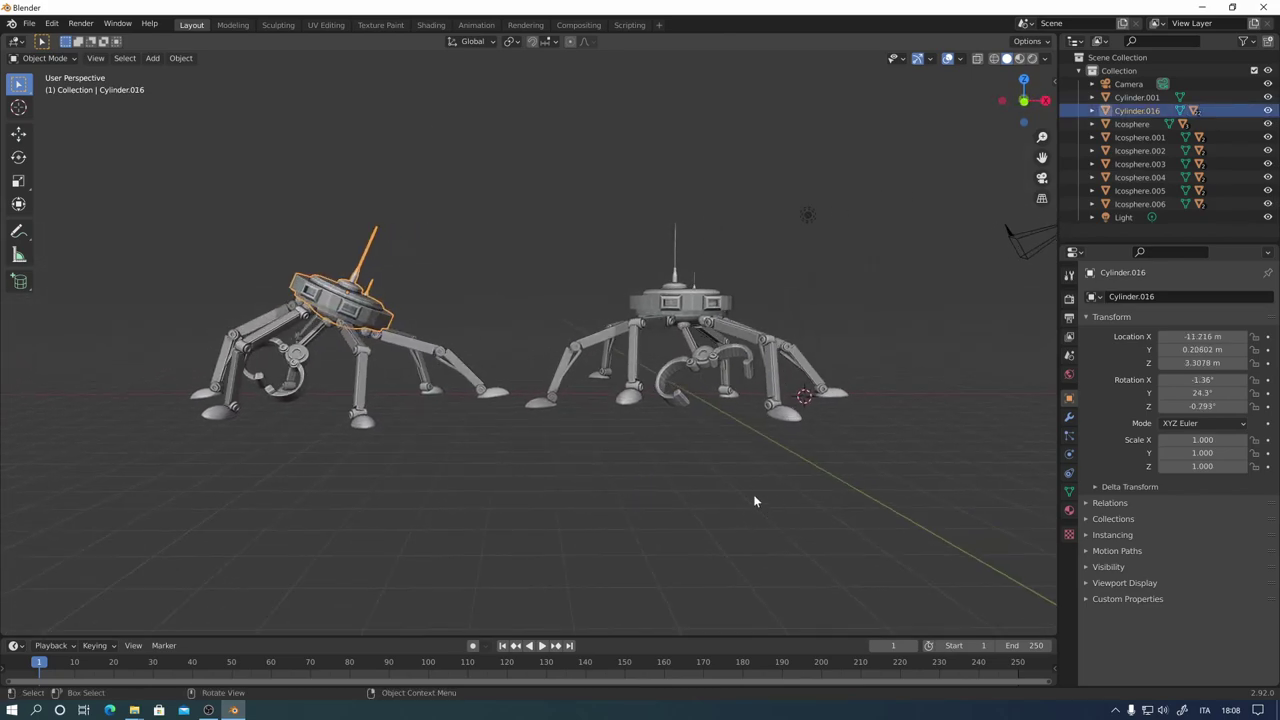
key("r")
left_click(689, 441)
mouse_move(689, 441)
middle_mouse_down()
mouse_move(757, 486)
mouse_move(842, 485)
middle_mouse_up()
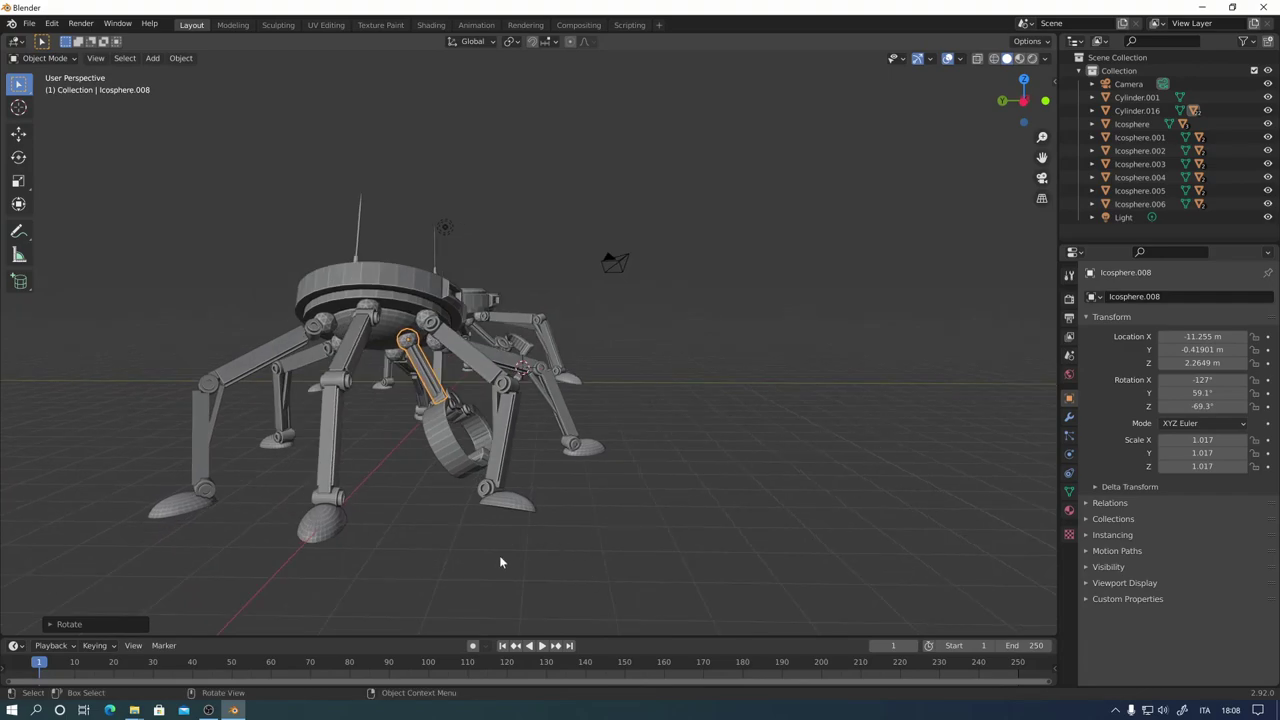
key("r")
left_click(560, 515)
mouse_move(560, 515)
middle_mouse_down()
mouse_move(737, 451)
mouse_move(700, 440)
mouse_move(677, 474)
mouse_move(689, 529)
mouse_move(674, 569)
mouse_move(717, 544)
mouse_move(336, 440)
mouse_move(550, 436)
mouse_move(495, 524)
middle_mouse_up()
Step: Rotate the claw's hook piece so it differs from the right robot
key("r")
left_click(373, 515)
mouse_move(373, 515)
middle_mouse_down()
mouse_move(750, 458)
mouse_move(744, 481)
middle_mouse_up()
mouse_move(698, 519)
middle_mouse_down()
mouse_move(737, 491)
mouse_move(726, 496)
middle_mouse_up()
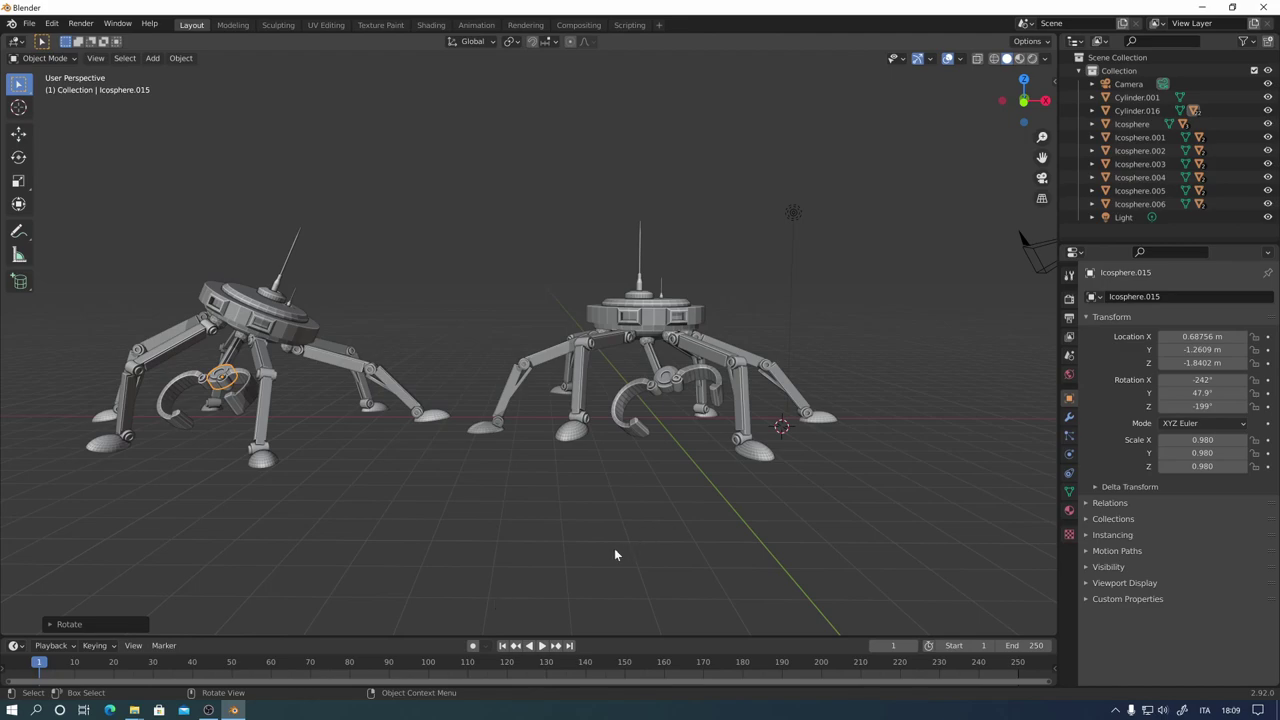
Step: Rotate one of the right droid's leg segments to 10.1°, -26.1°, -60.9°
mouse_move(595, 551)
middle_mouse_down()
mouse_move(769, 526)
mouse_move(723, 480)
middle_mouse_up()
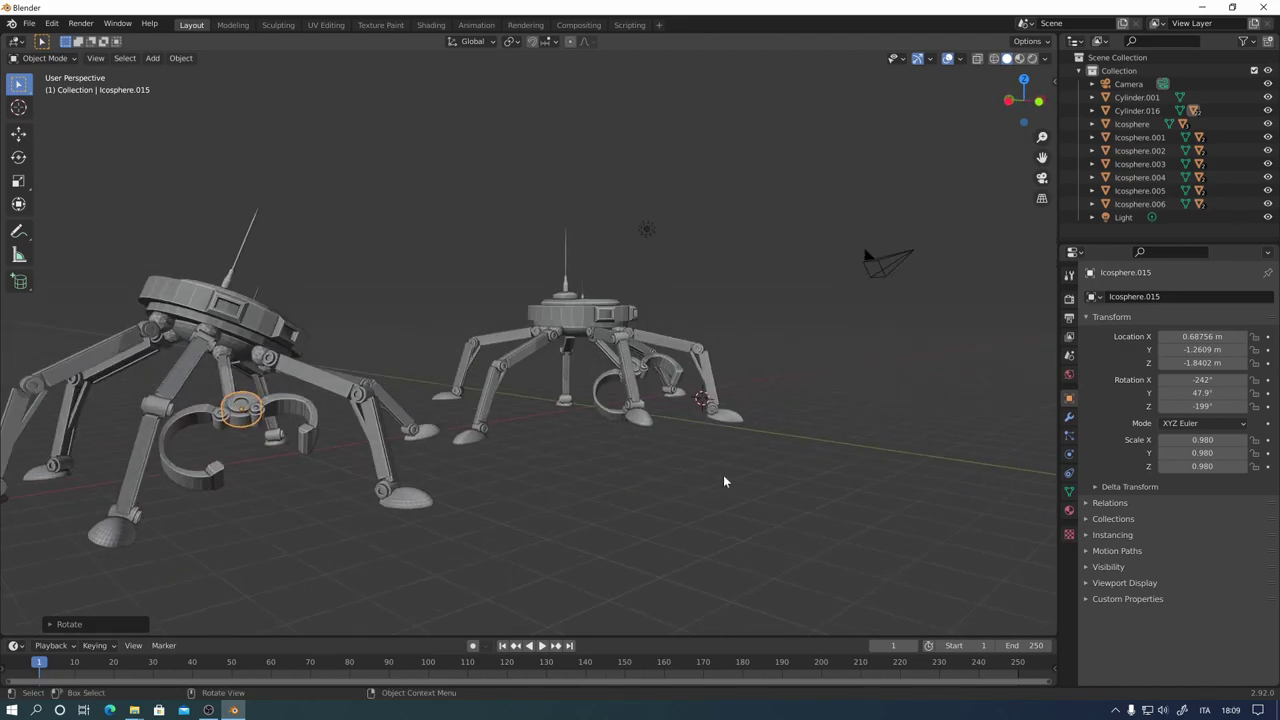
left_click(590, 330)
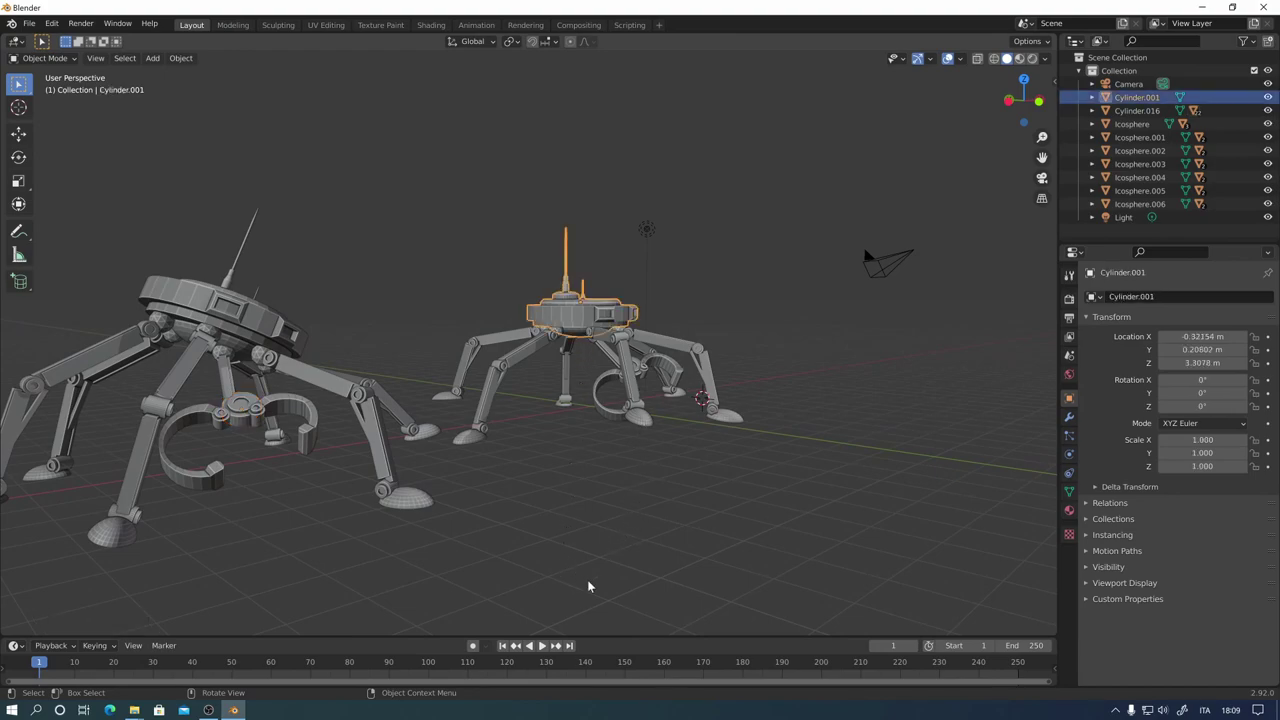
mouse_move(591, 586)
middle_mouse_down()
mouse_move(677, 521)
mouse_move(624, 507)
mouse_move(510, 551)
mouse_move(710, 486)
mouse_move(719, 397)
middle_mouse_up()
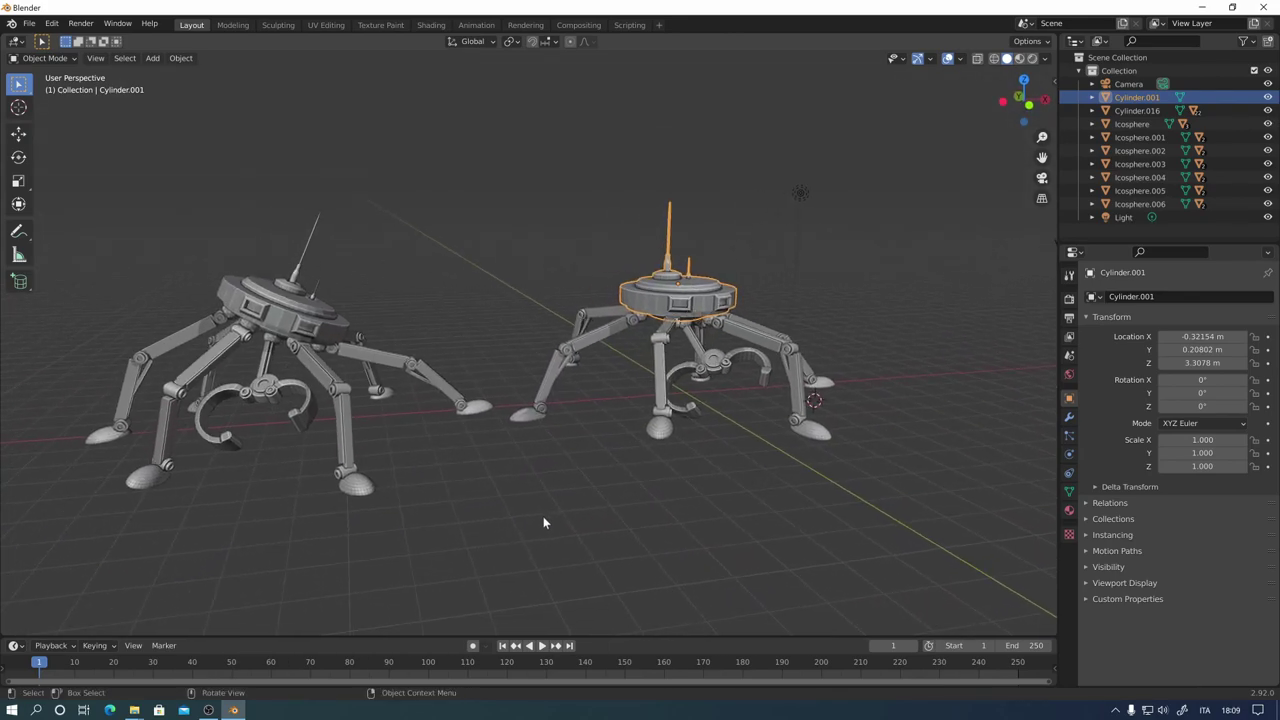
left_click(738, 331)
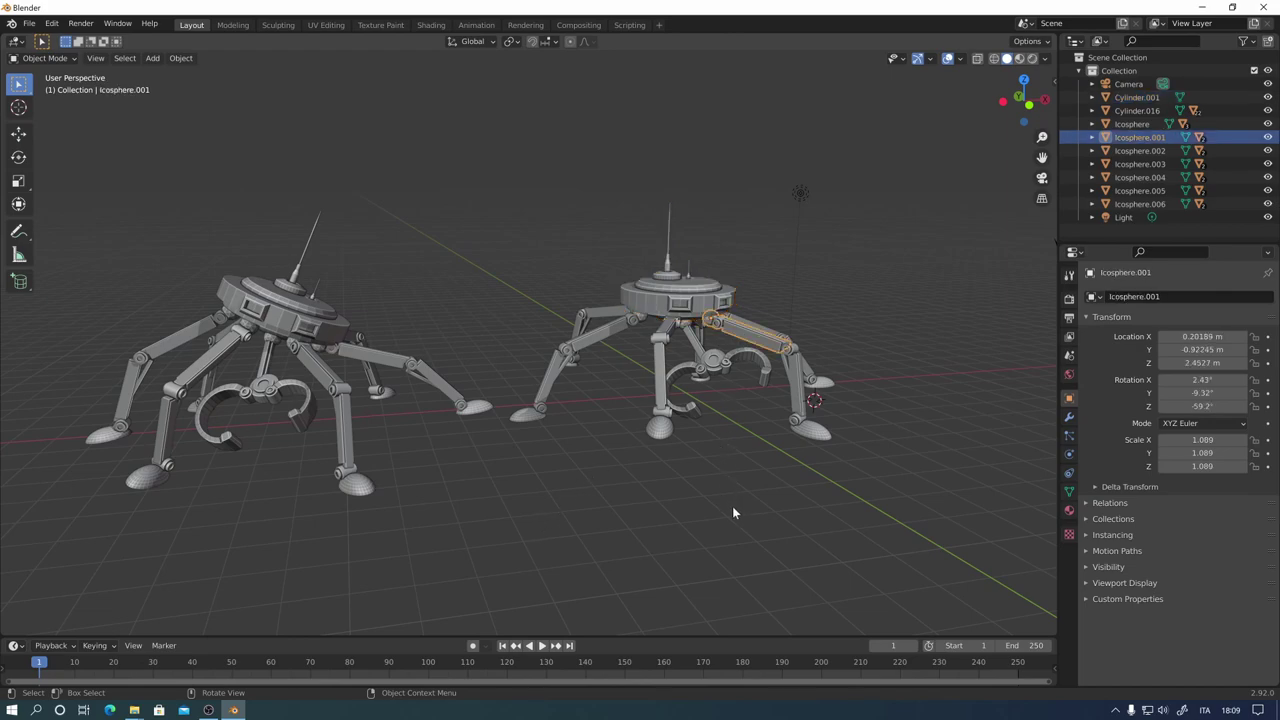
mouse_move(732, 506)
middle_mouse_down()
mouse_move(772, 543)
mouse_move(794, 543)
middle_mouse_up()
left_click(770, 352)
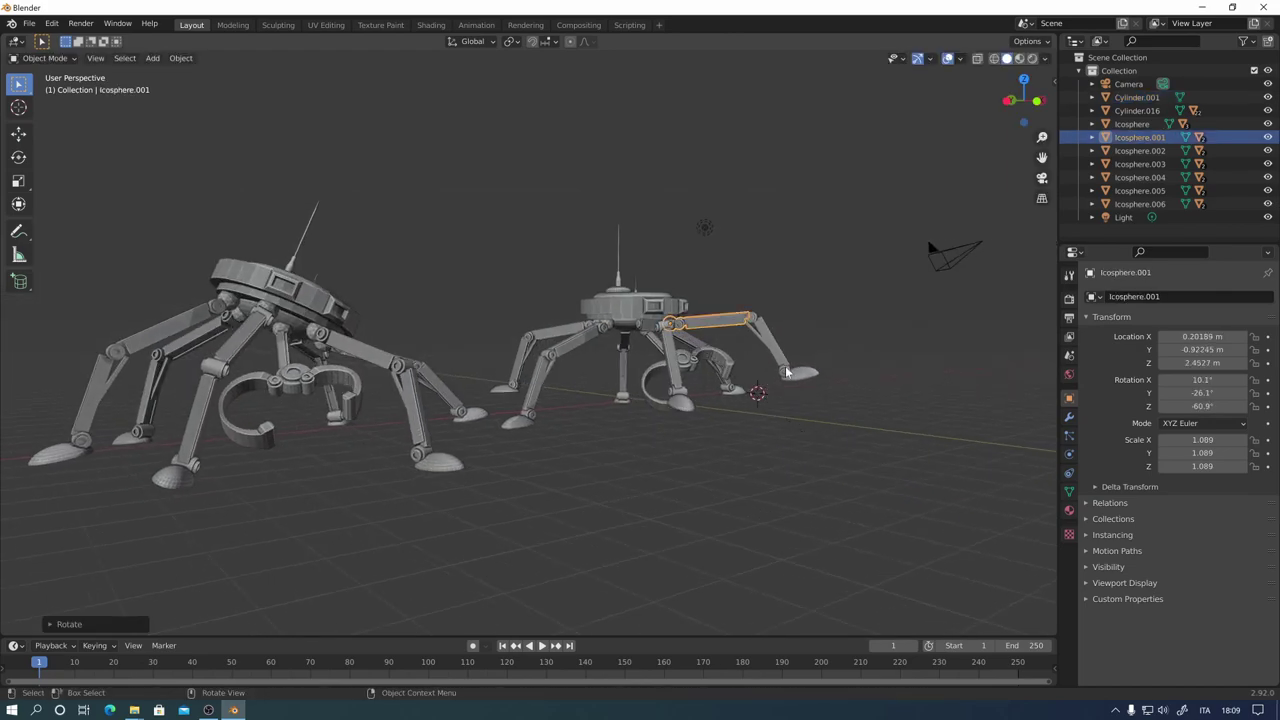
key("r")
left_click(790, 470)
Step: Start rotating the disc body but cancel, keeping zero rotation, then zoom in on the pose
left_click(655, 326)
key("r")
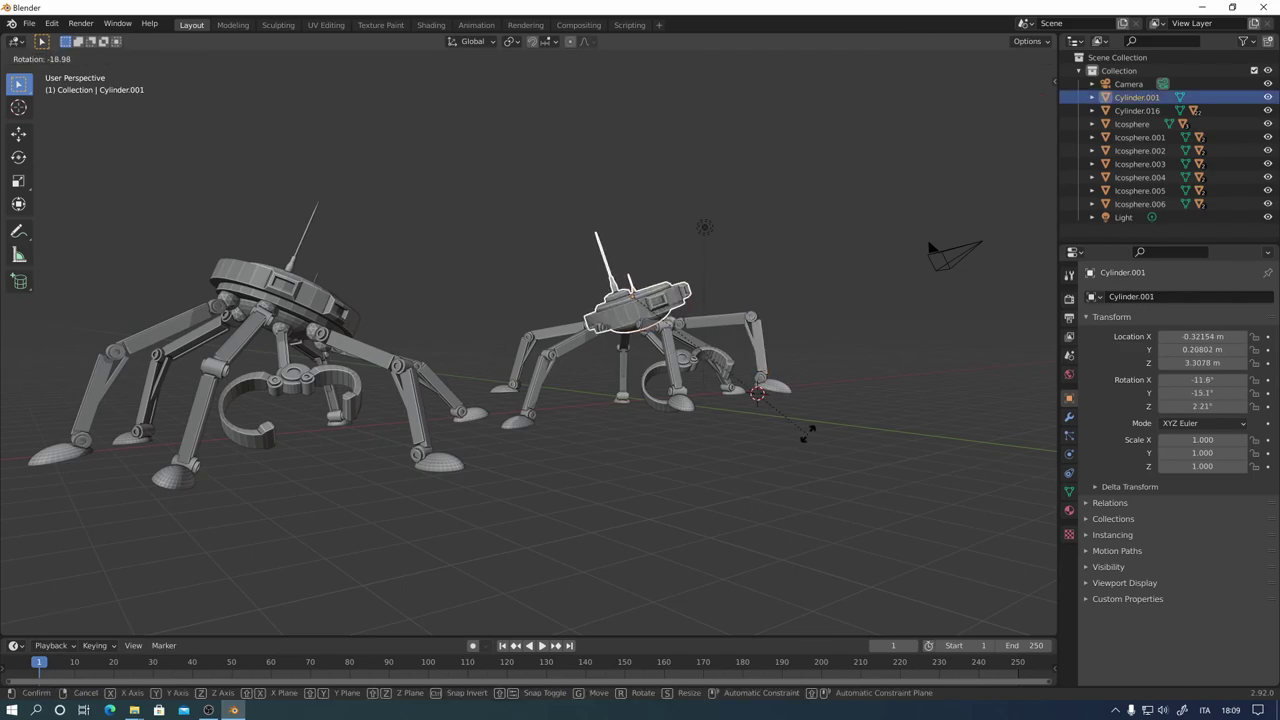
right_click(745, 505)
mouse_move(801, 474)
middle_mouse_down()
mouse_move(717, 435)
mouse_move(819, 494)
mouse_move(922, 498)
mouse_move(828, 505)
middle_mouse_up()
scroll(828, 505, "up", 3)
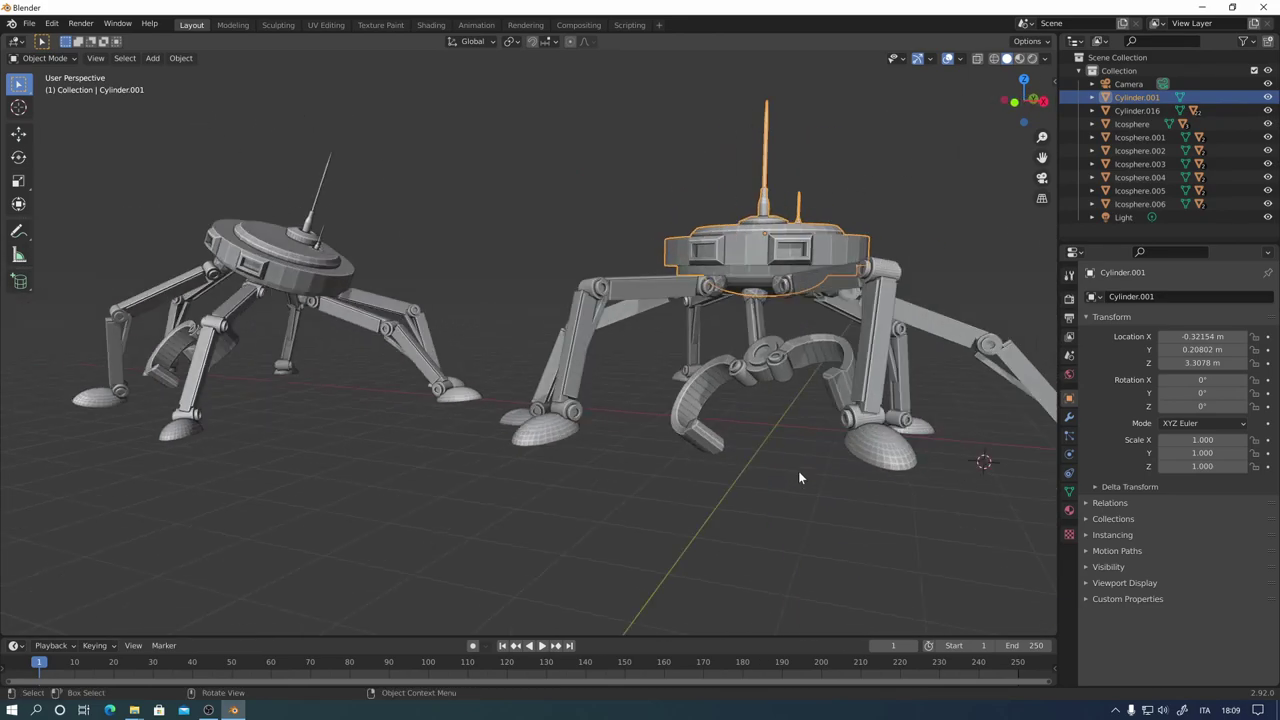